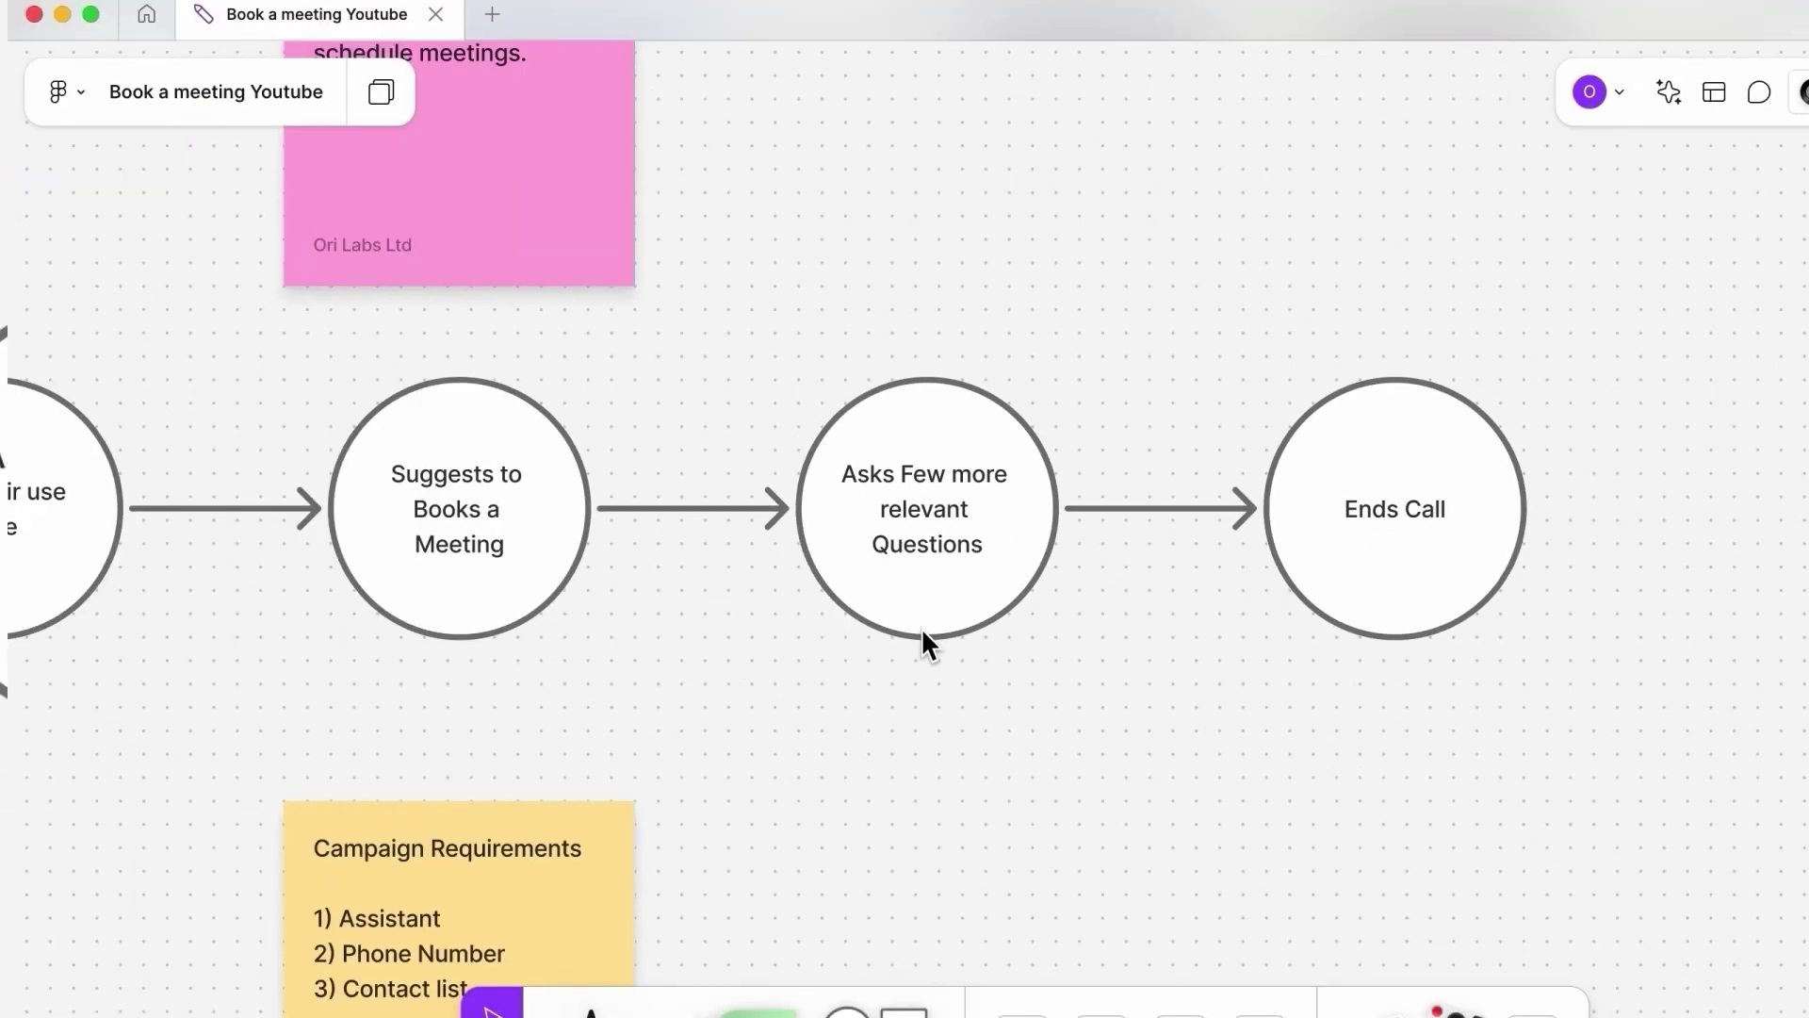
Step: Pan the FigJam canvas up and left to read the pink campaign note
{"action": "scroll", "coordinate": [921, 645], "scroll_direction": "up", "scroll_amount": 3}
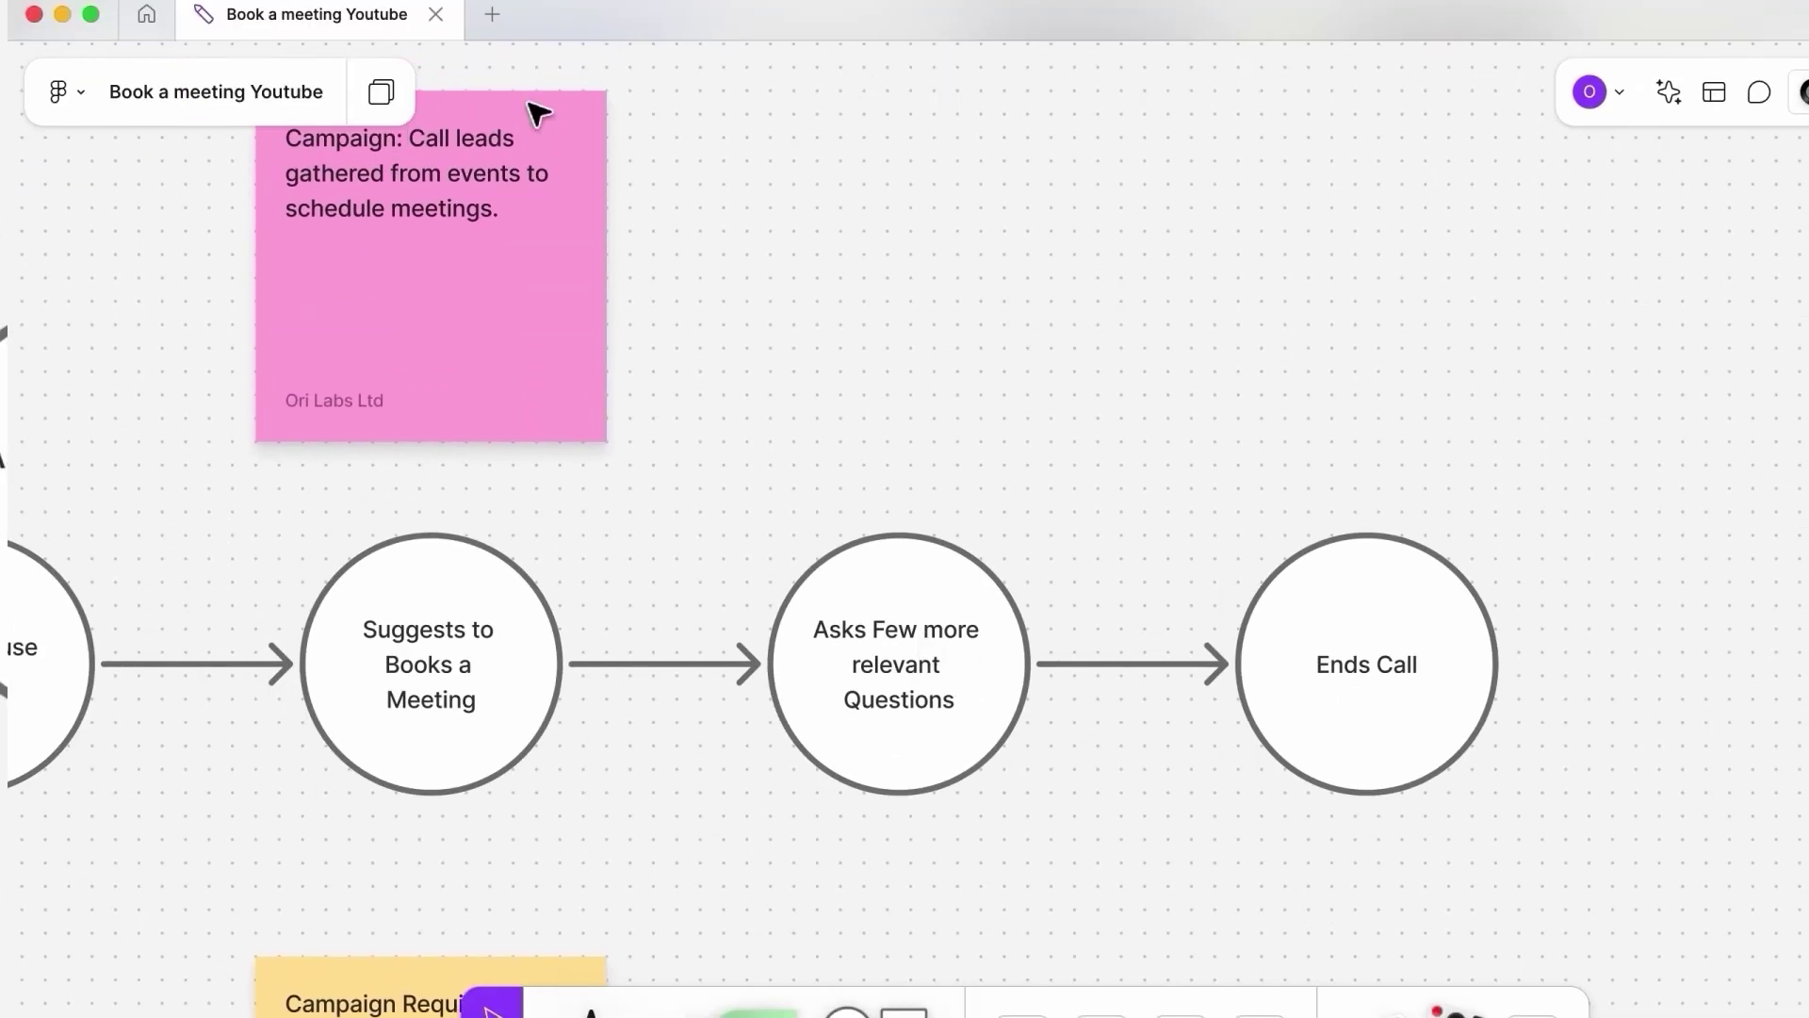
{"action": "scroll", "coordinate": [641, 464], "scroll_direction": "left", "scroll_amount": 5}
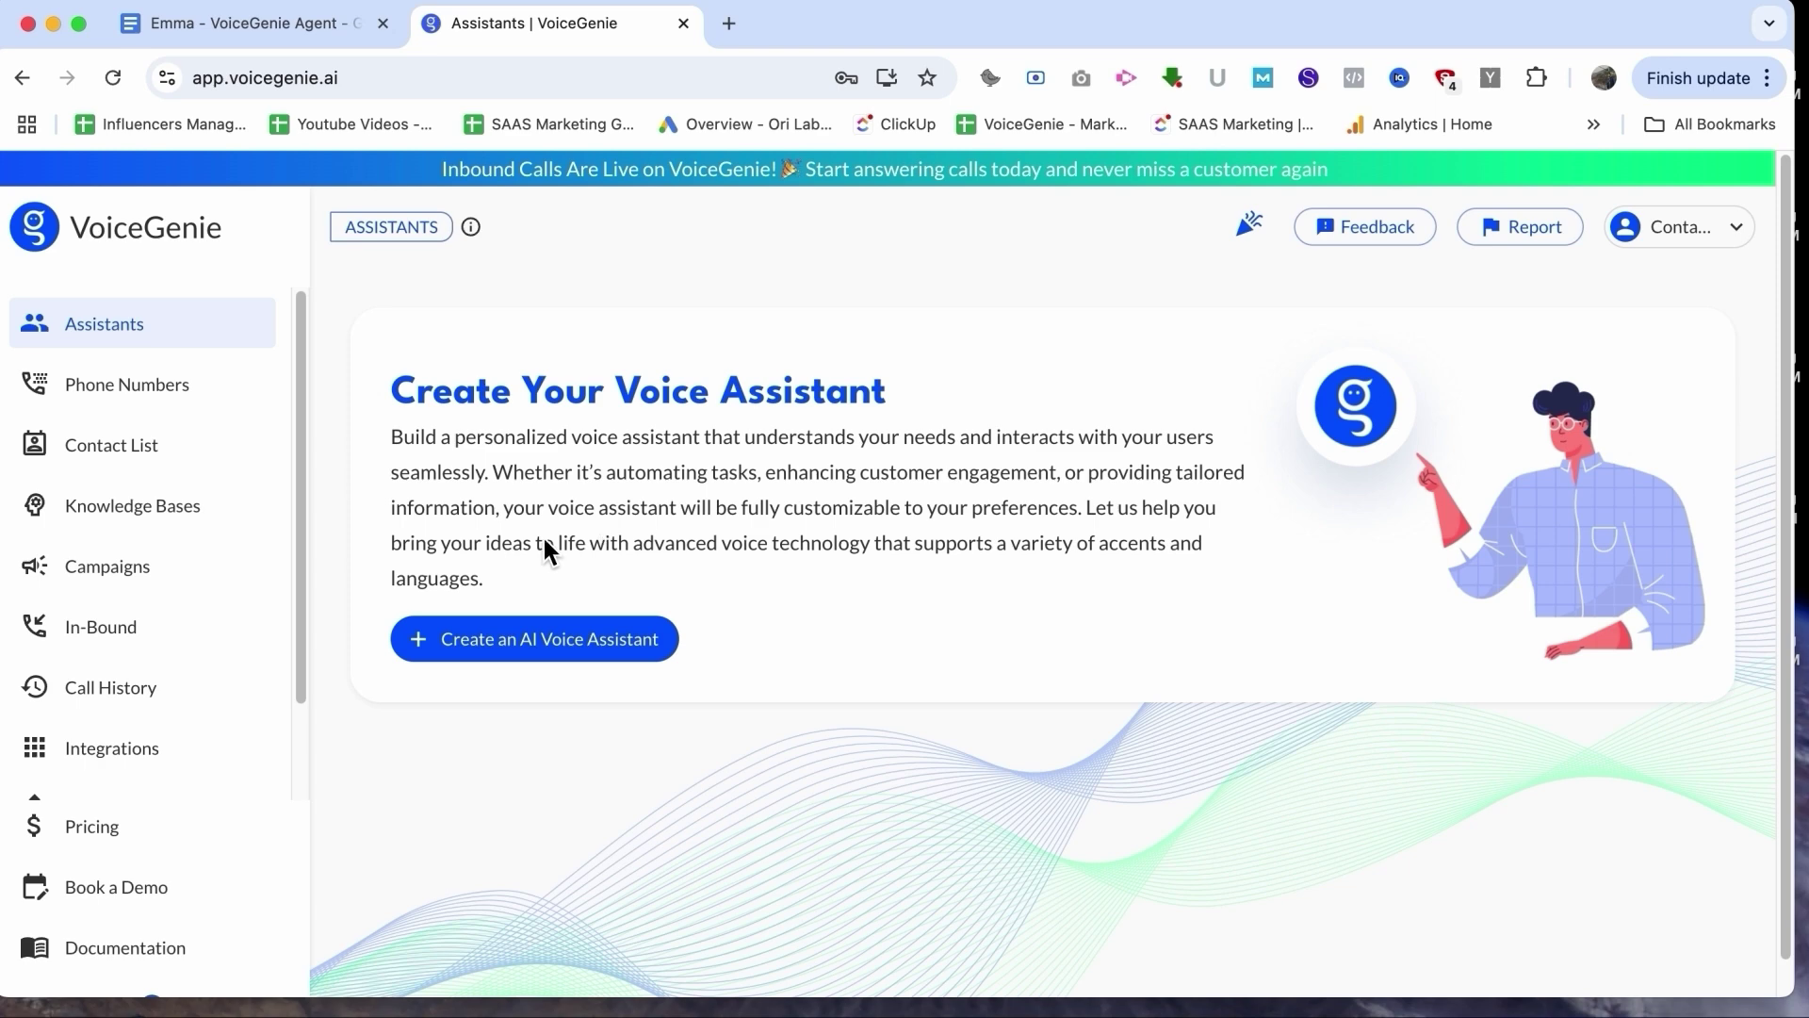
{"action": "left_click", "coordinate": [190, 575]}
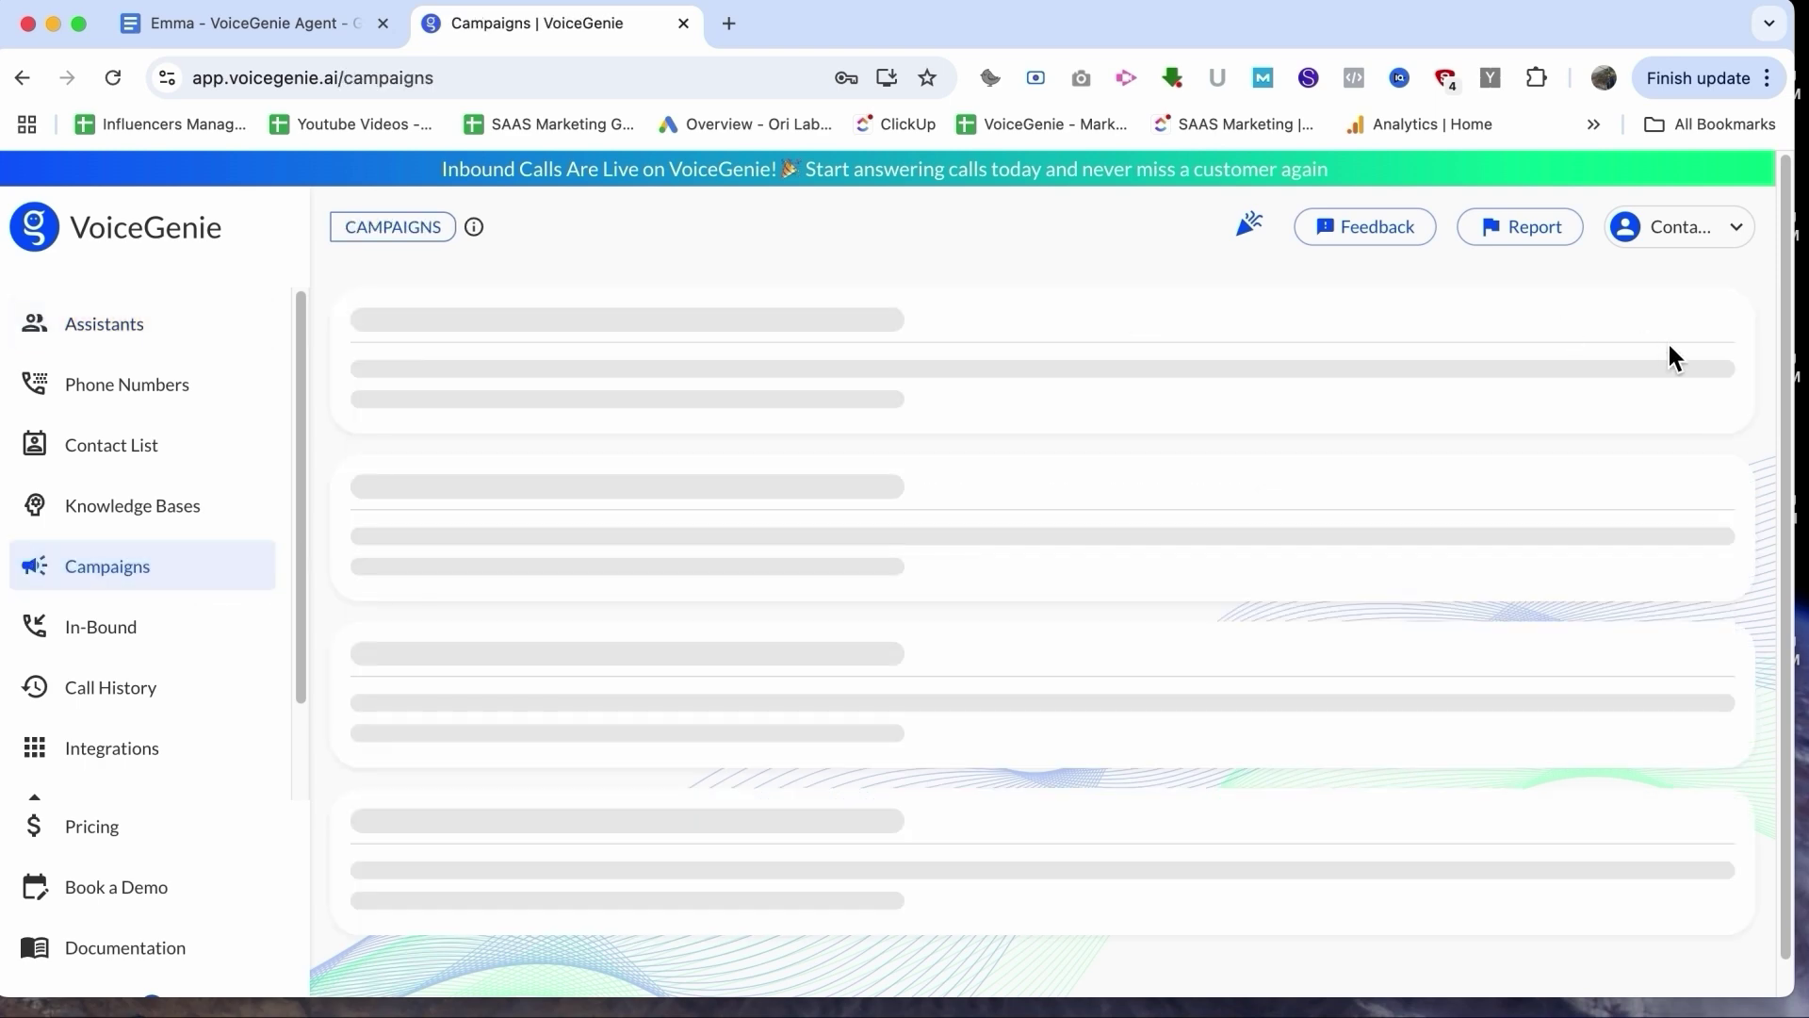
{"action": "left_click", "coordinate": [1651, 341]}
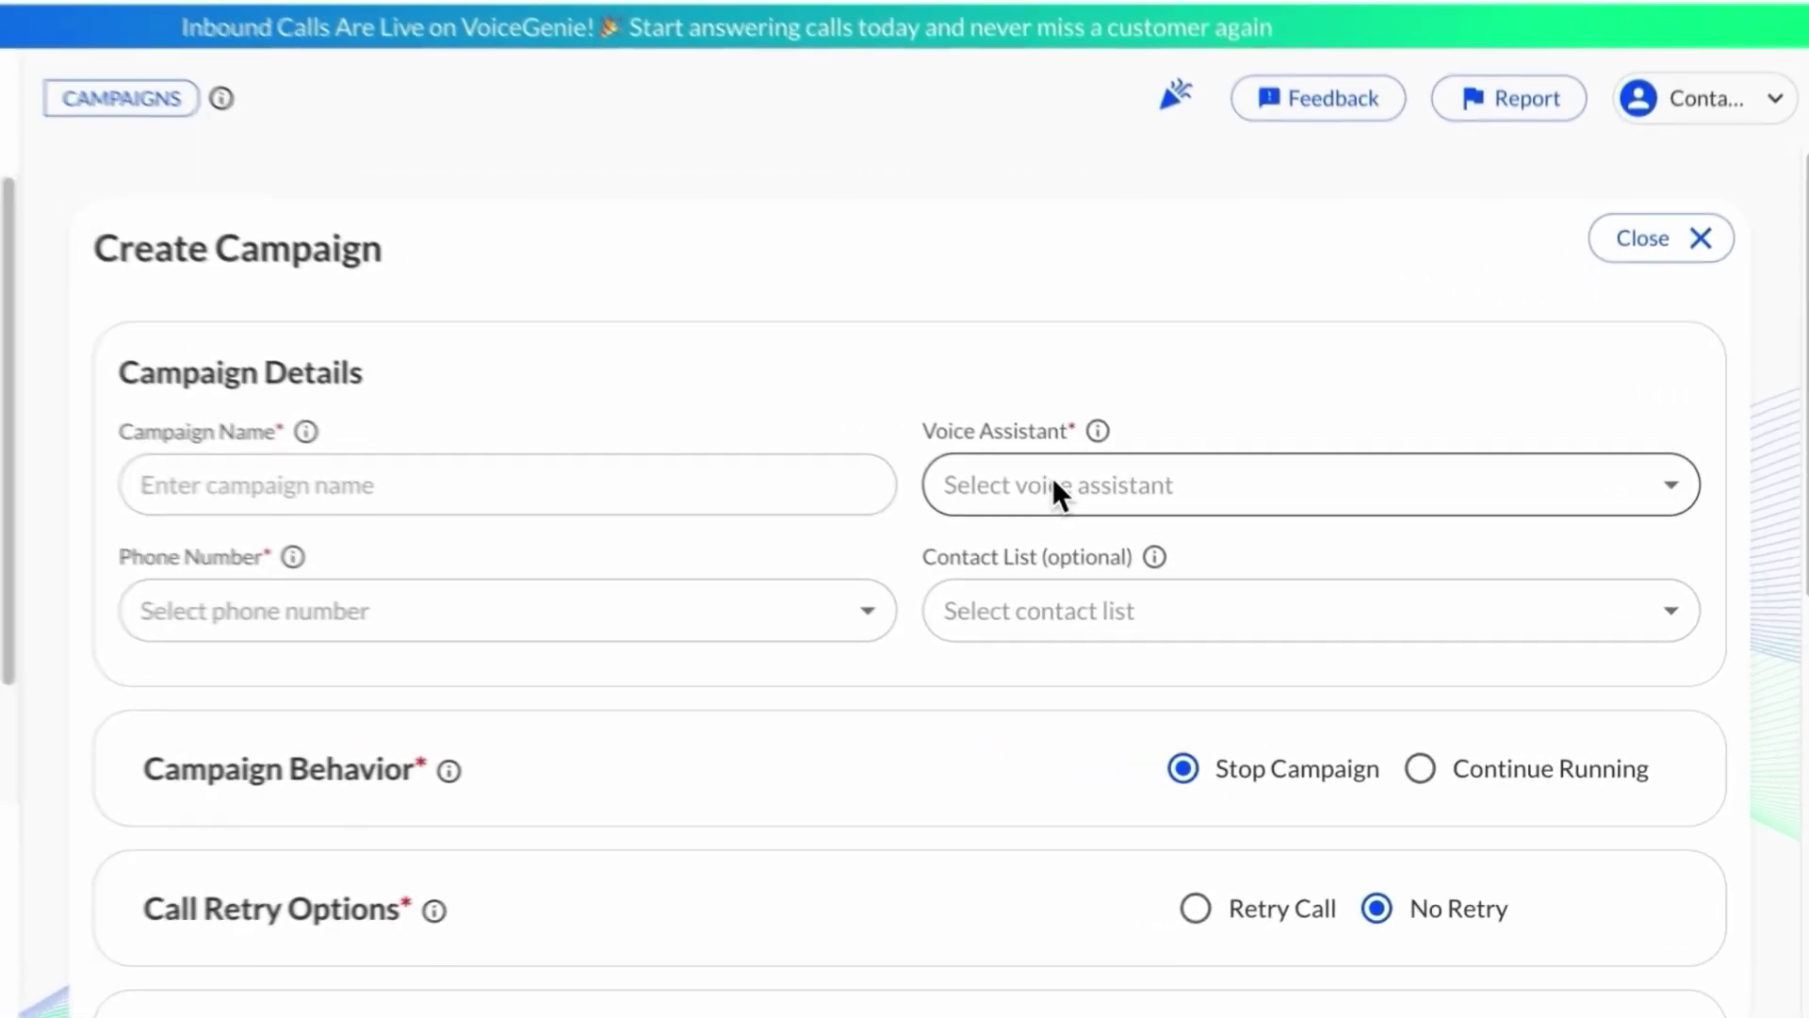
{"action": "left_click", "coordinate": [1149, 541]}
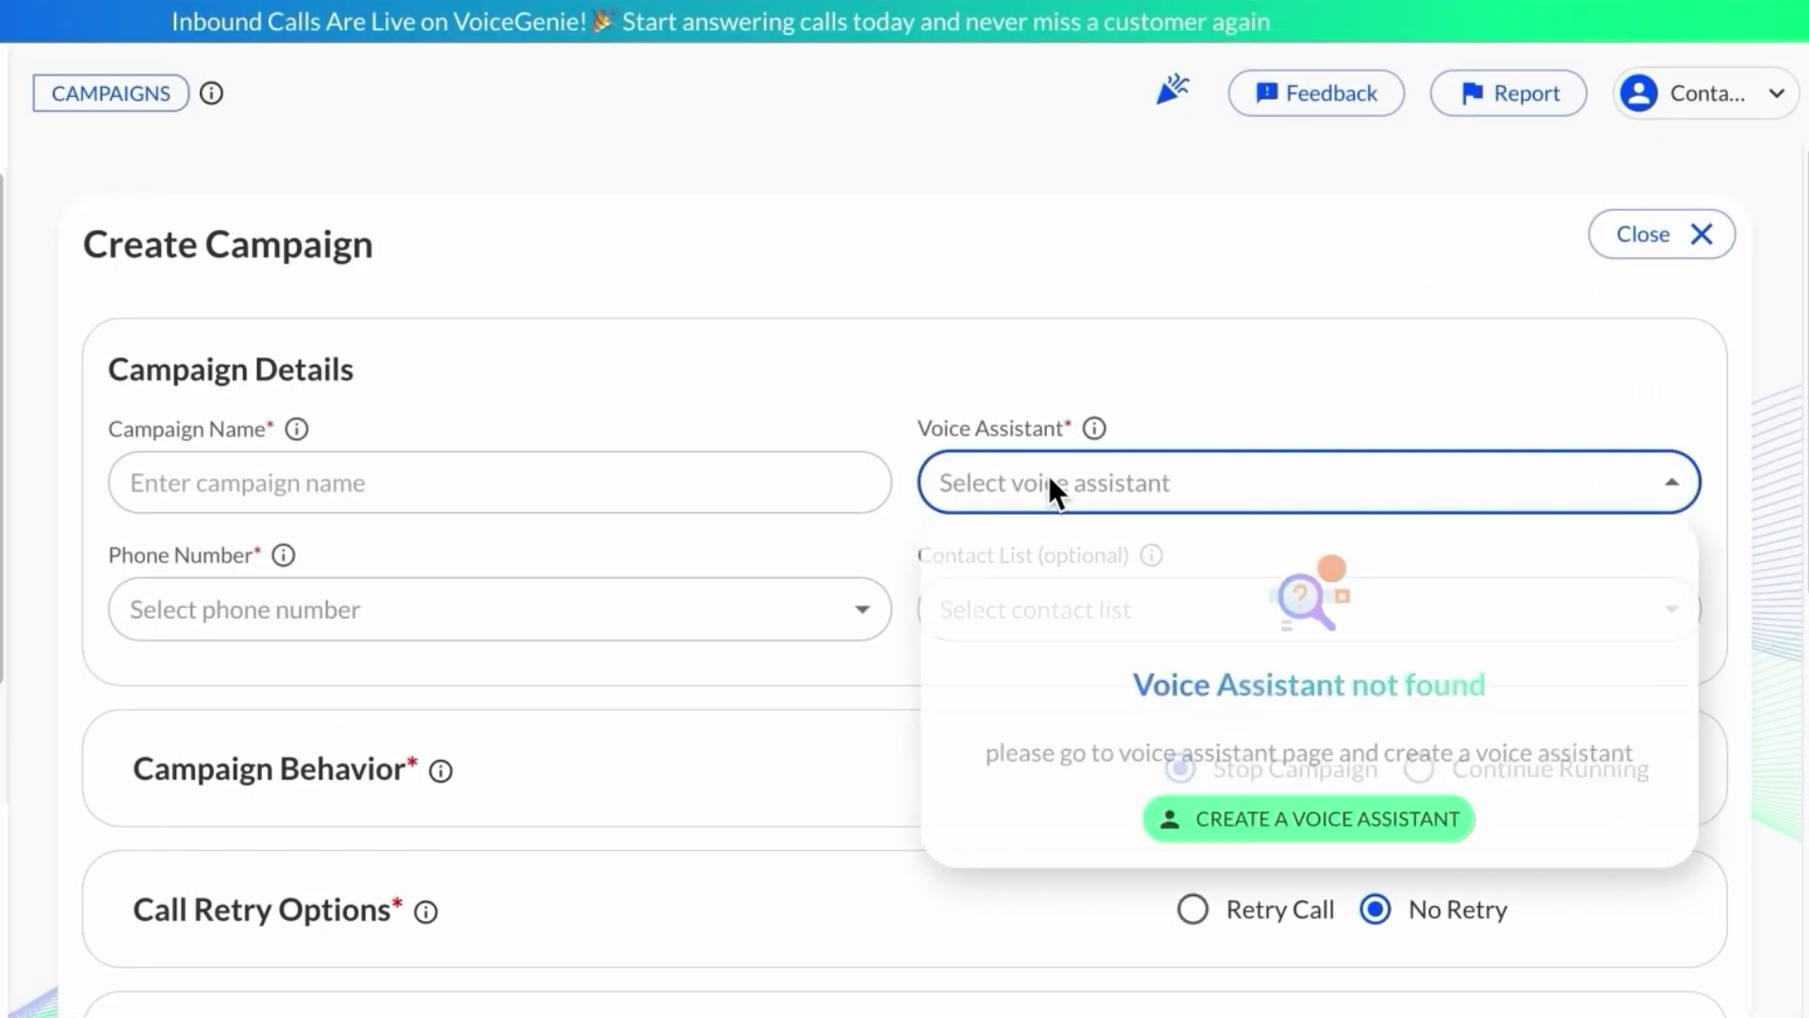
{"action": "left_click", "coordinate": [799, 349]}
{"action": "left_click", "coordinate": [433, 633]}
{"action": "left_click", "coordinate": [1147, 636]}
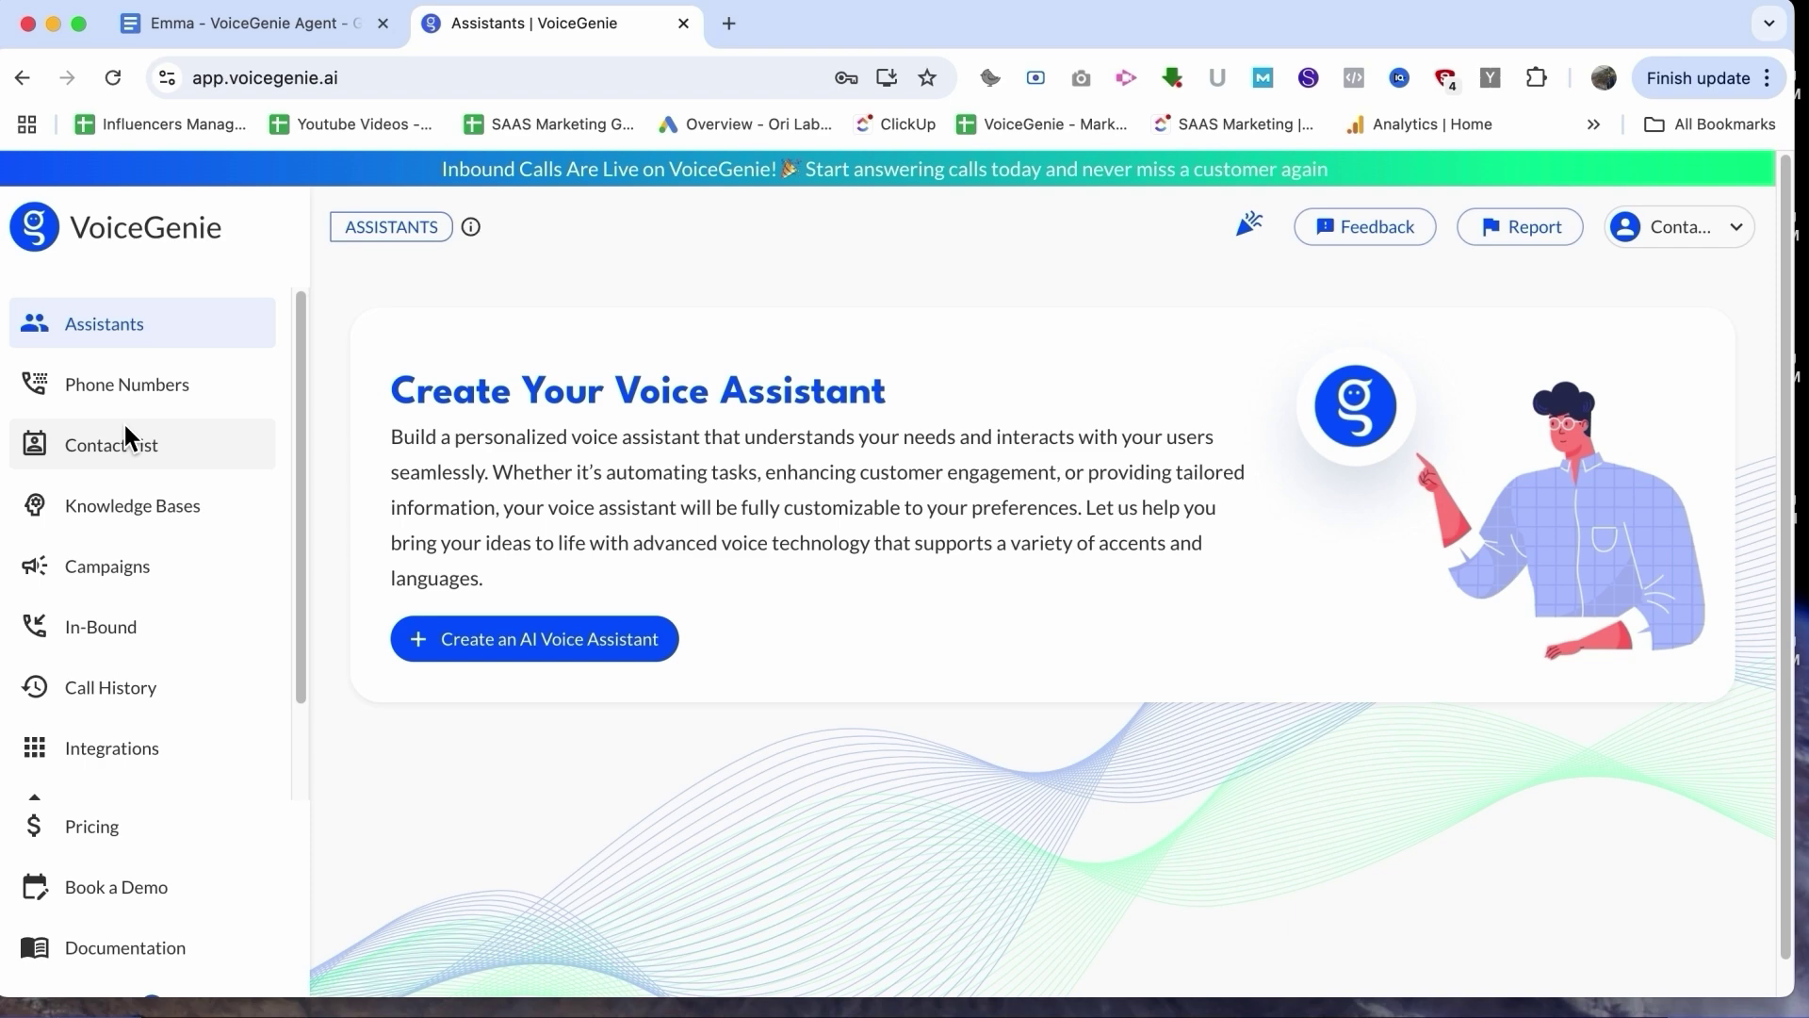
Step: Create assistant 'Emma - VoiceGenie Event Leads' with company name 'Call Leads Collected from Event'
{"action": "left_click", "coordinate": [468, 643]}
{"action": "type", "text": "Emma - VoiceGenie Event Leads"}
{"action": "key", "text": "Tab"}
{"action": "type", "text": "Call Leads Collected "}
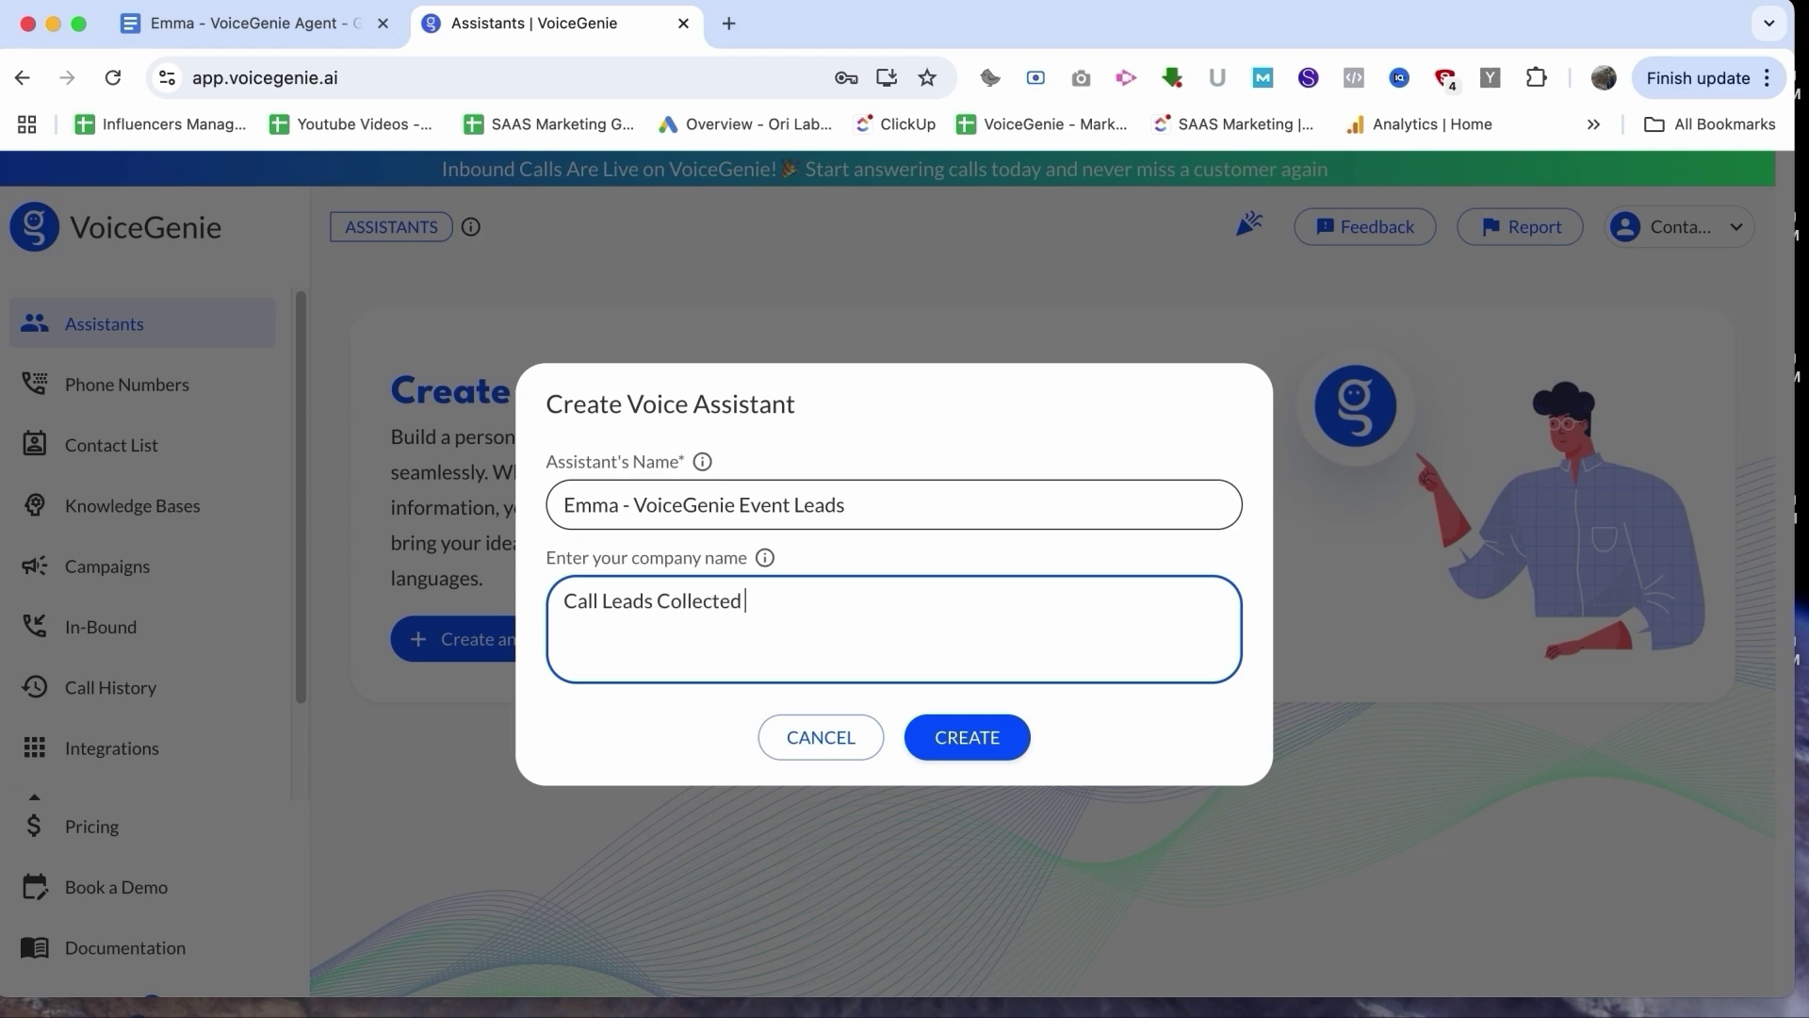
{"action": "type", "text": "from Event"}
{"action": "left_click", "coordinate": [957, 737]}
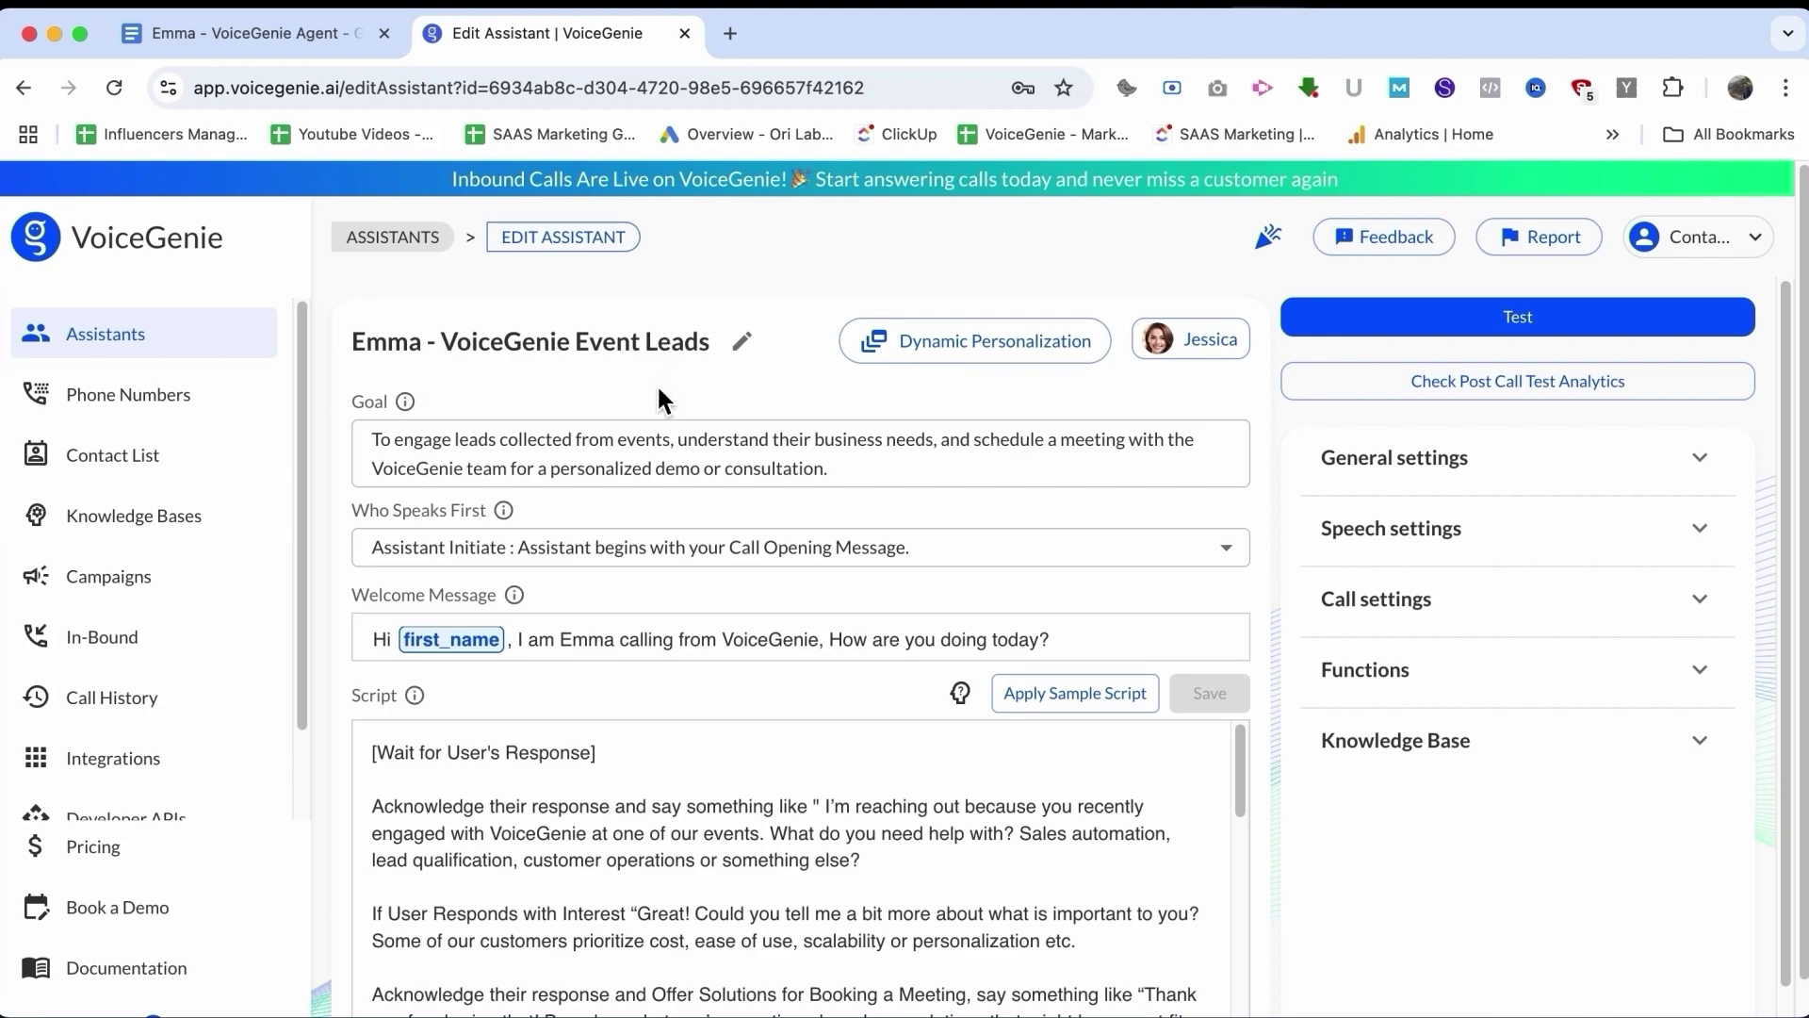
{"action": "left_click", "coordinate": [546, 436]}
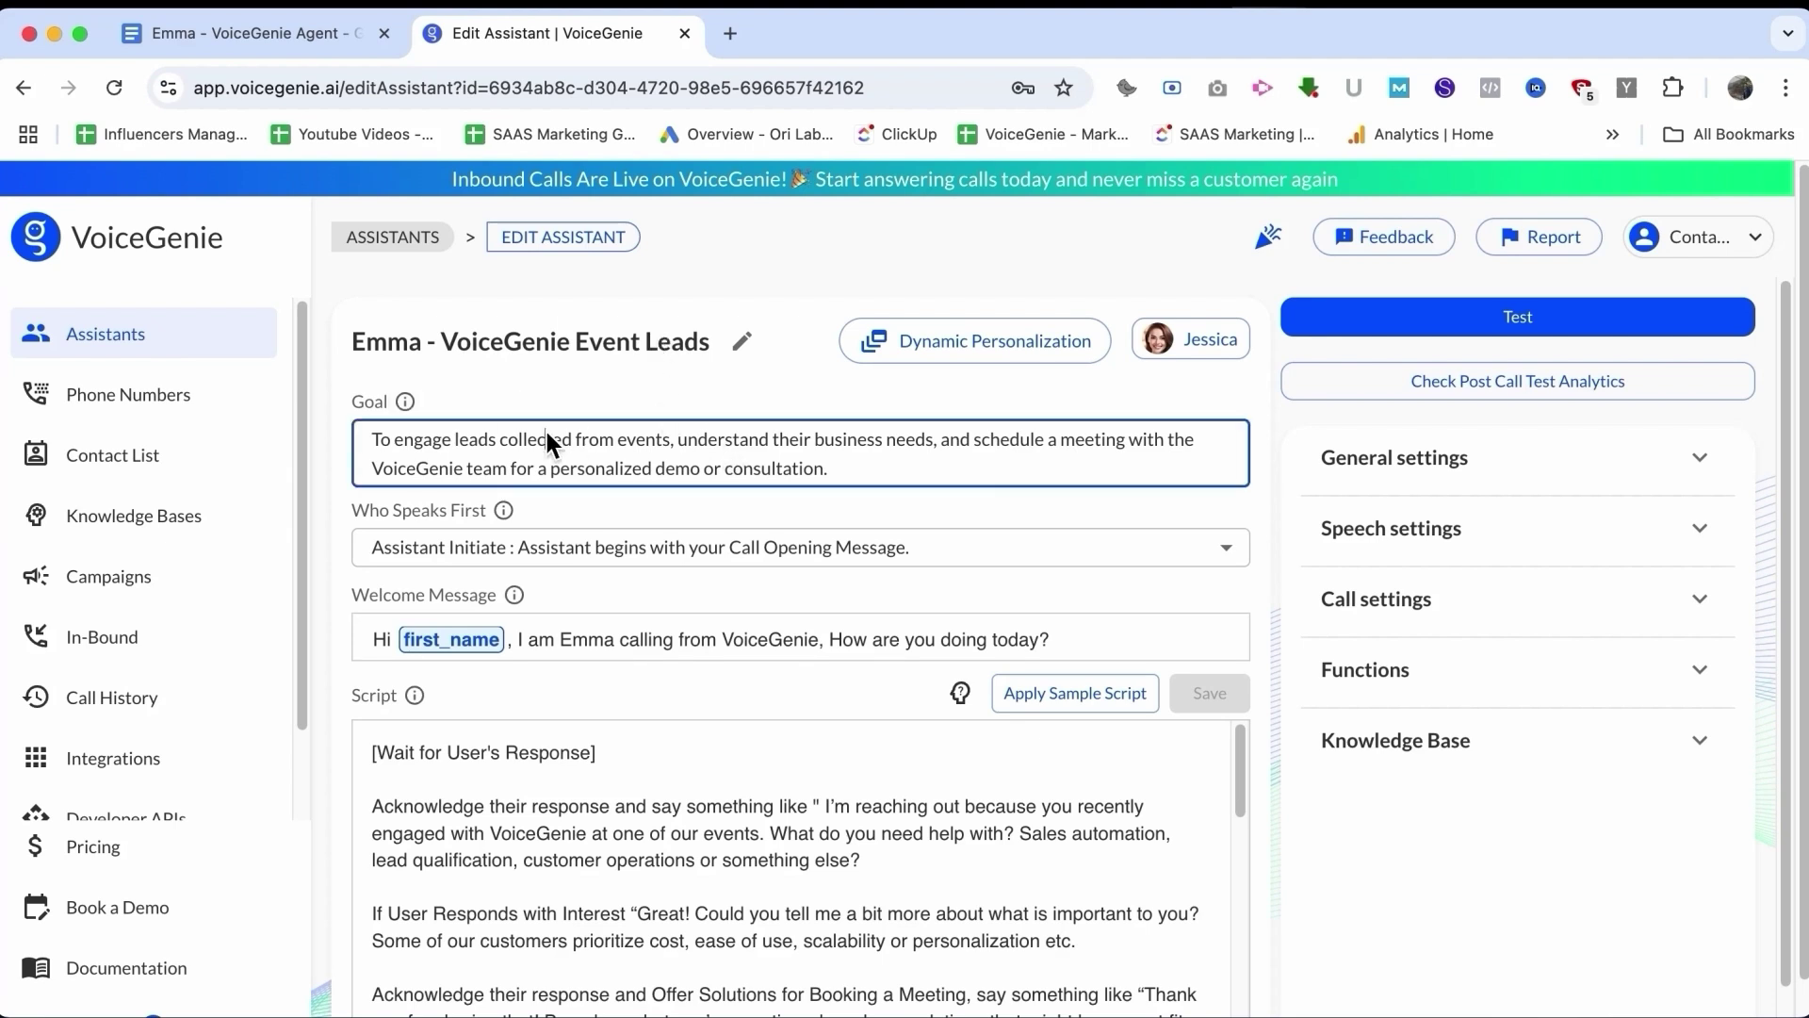
{"action": "scroll", "coordinate": [546, 437], "scroll_direction": "down", "scroll_amount": 1}
{"action": "scroll", "coordinate": [598, 750], "scroll_direction": "down", "scroll_amount": 12}
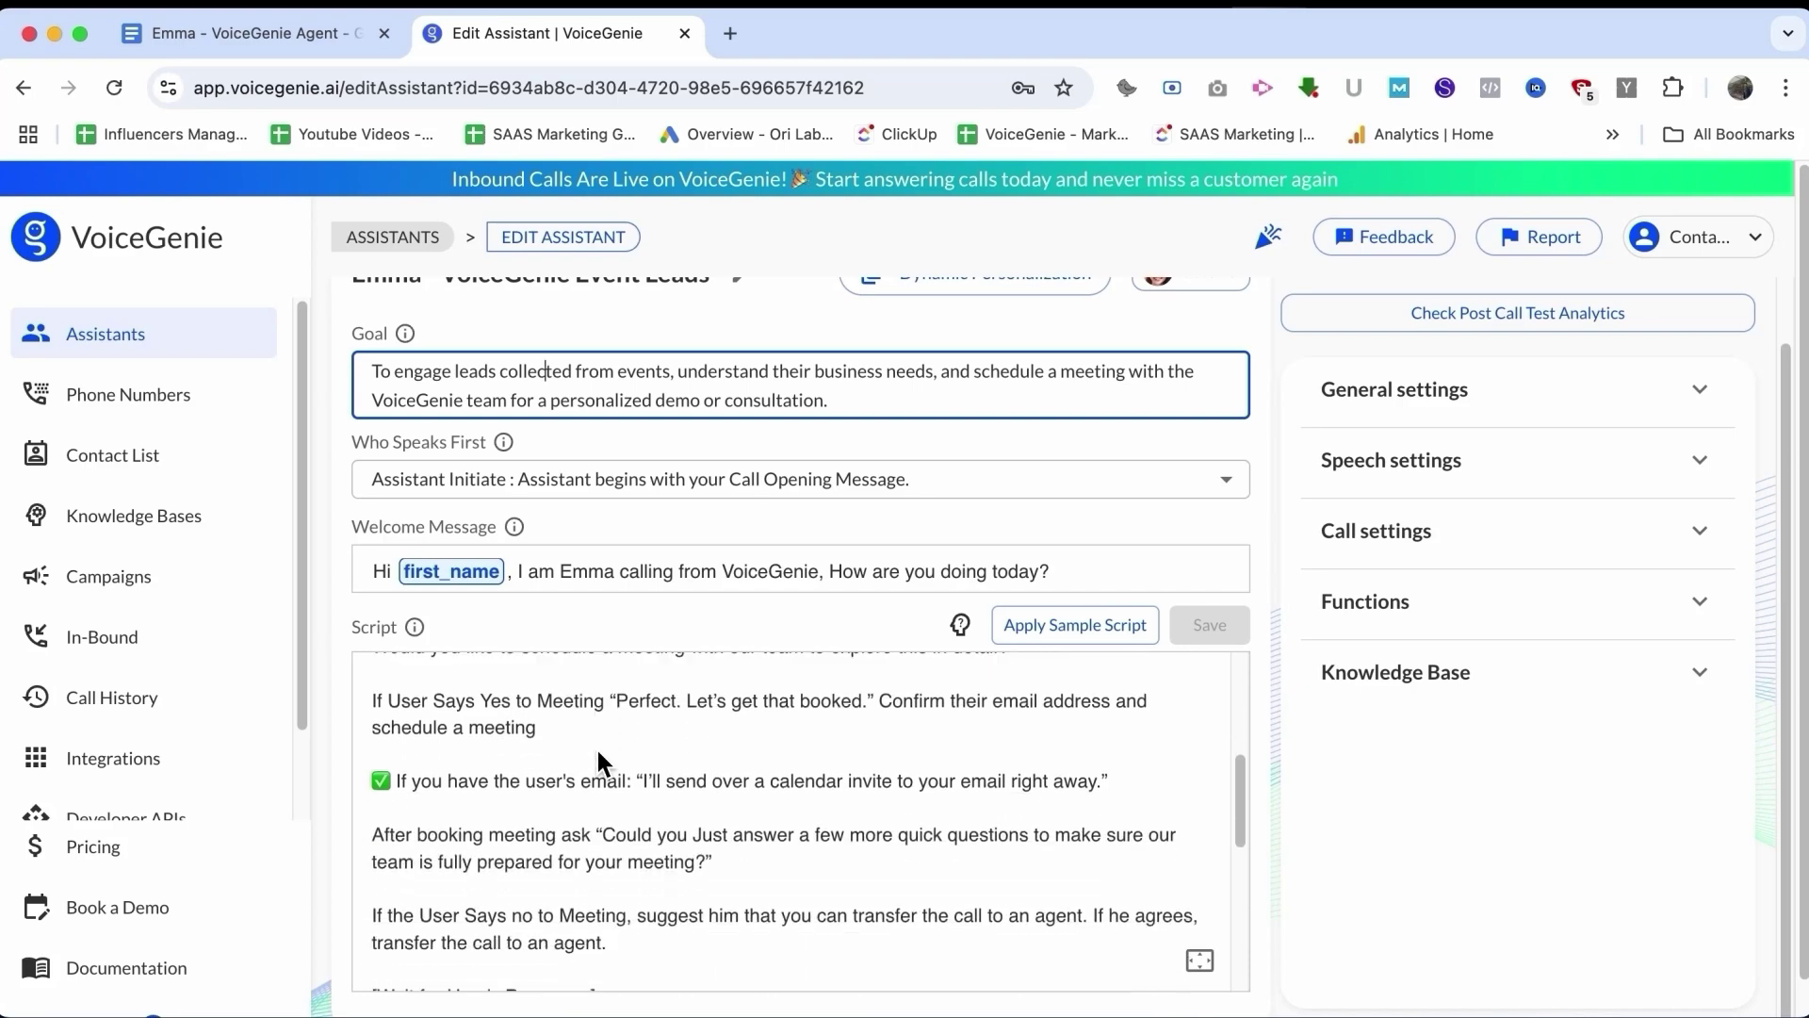
{"action": "left_click", "coordinate": [245, 28]}
{"action": "scroll", "coordinate": [675, 509], "scroll_direction": "down", "scroll_amount": 5}
{"action": "scroll", "coordinate": [676, 516], "scroll_direction": "down", "scroll_amount": 10}
{"action": "scroll", "coordinate": [675, 509], "scroll_direction": "up", "scroll_amount": 20}
{"action": "left_click", "coordinate": [563, 37]}
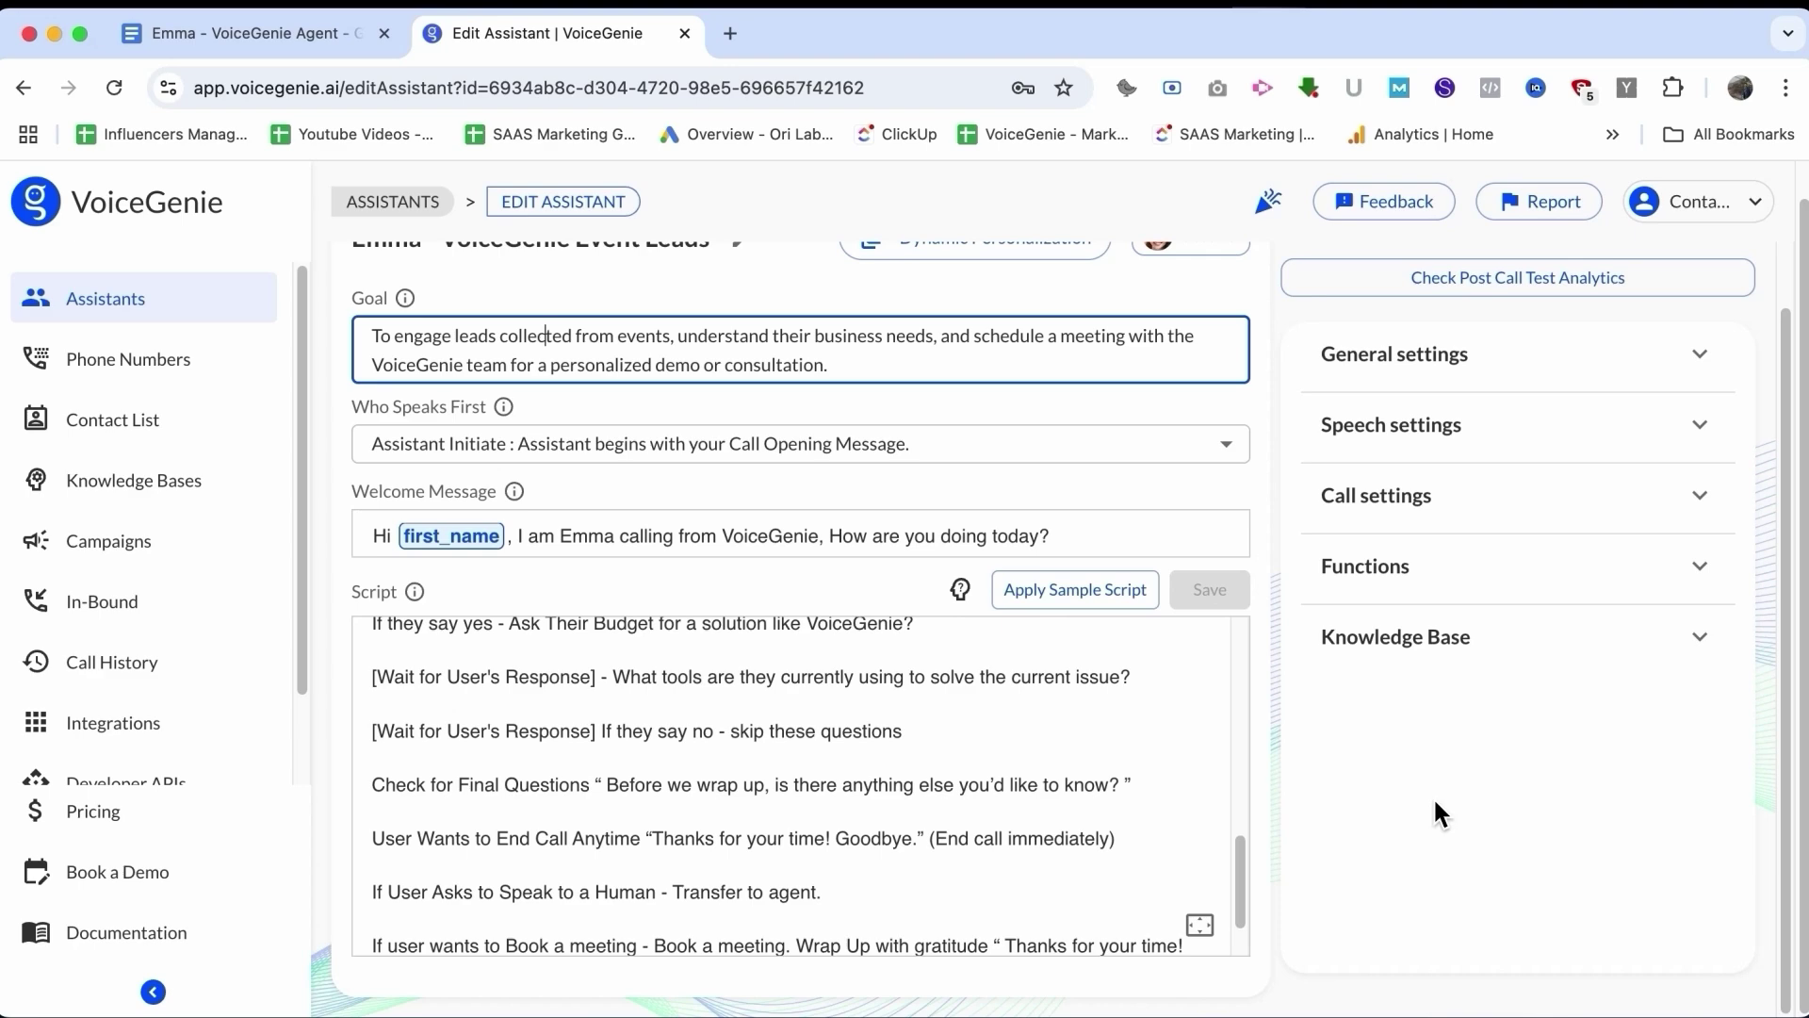
{"action": "scroll", "coordinate": [845, 736], "scroll_direction": "down", "scroll_amount": 1}
{"action": "scroll", "coordinate": [845, 736], "scroll_direction": "up", "scroll_amount": 10}
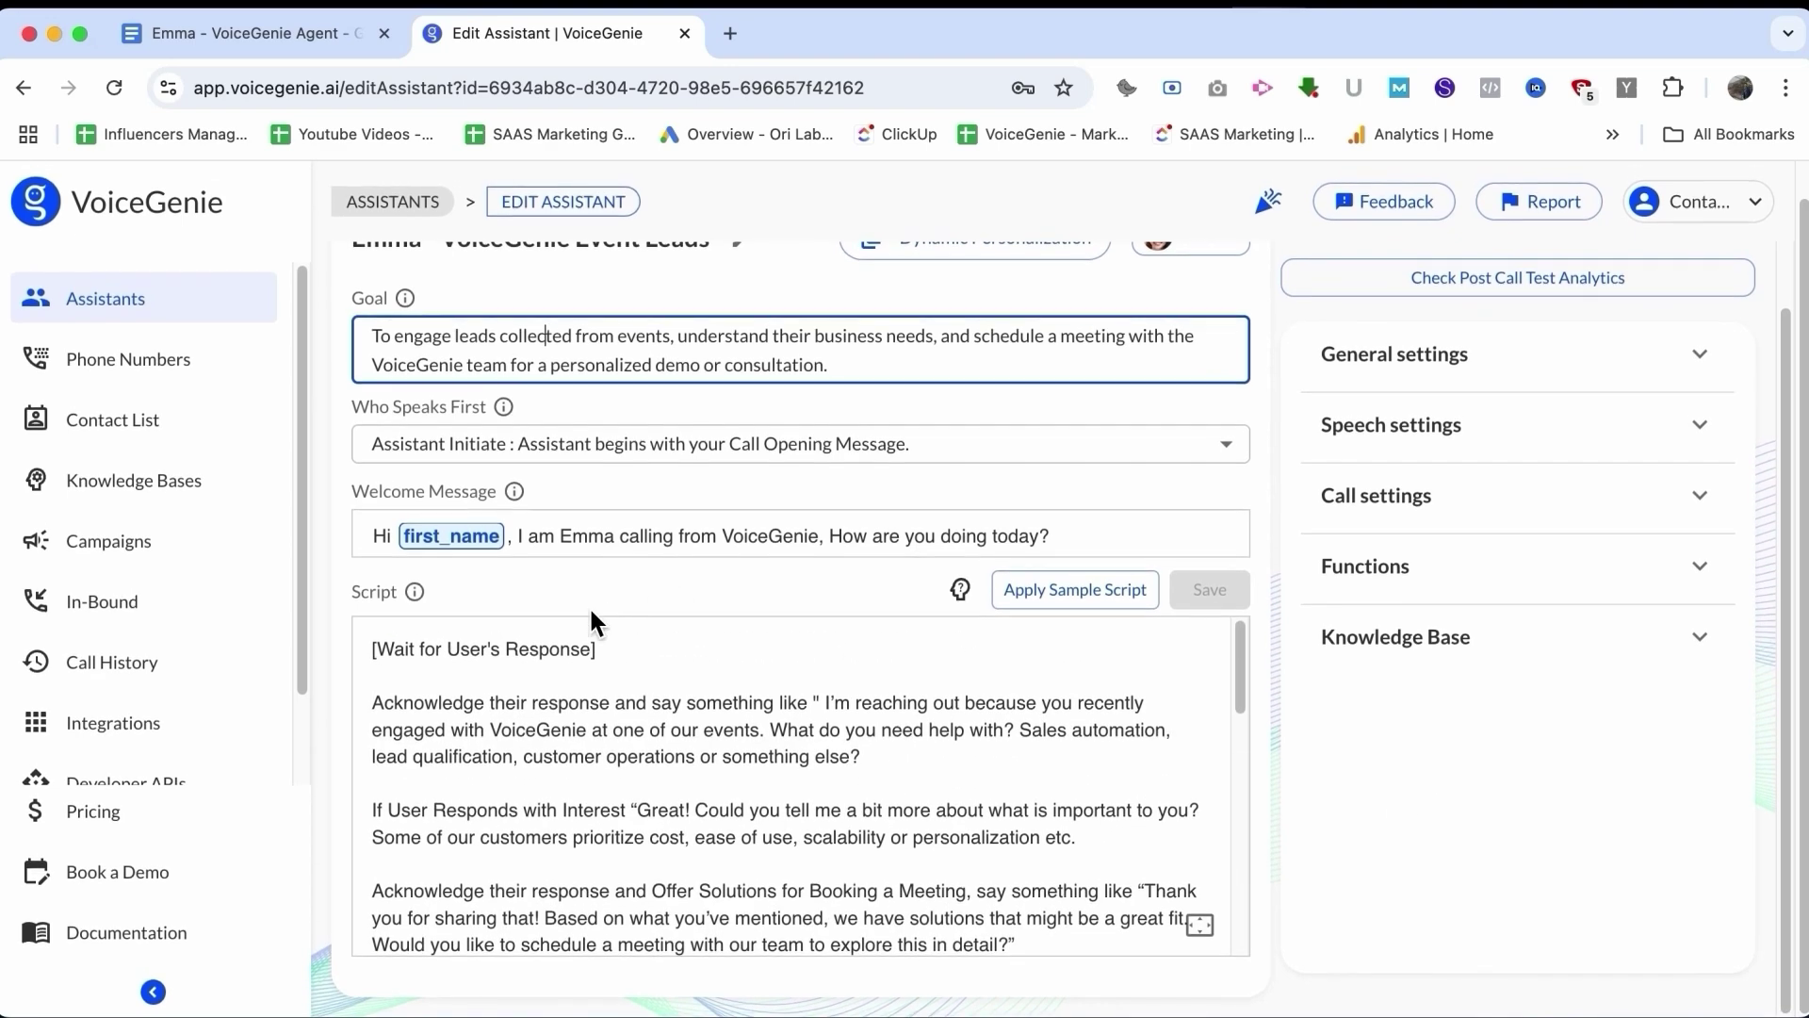
{"action": "left_click", "coordinate": [596, 537]}
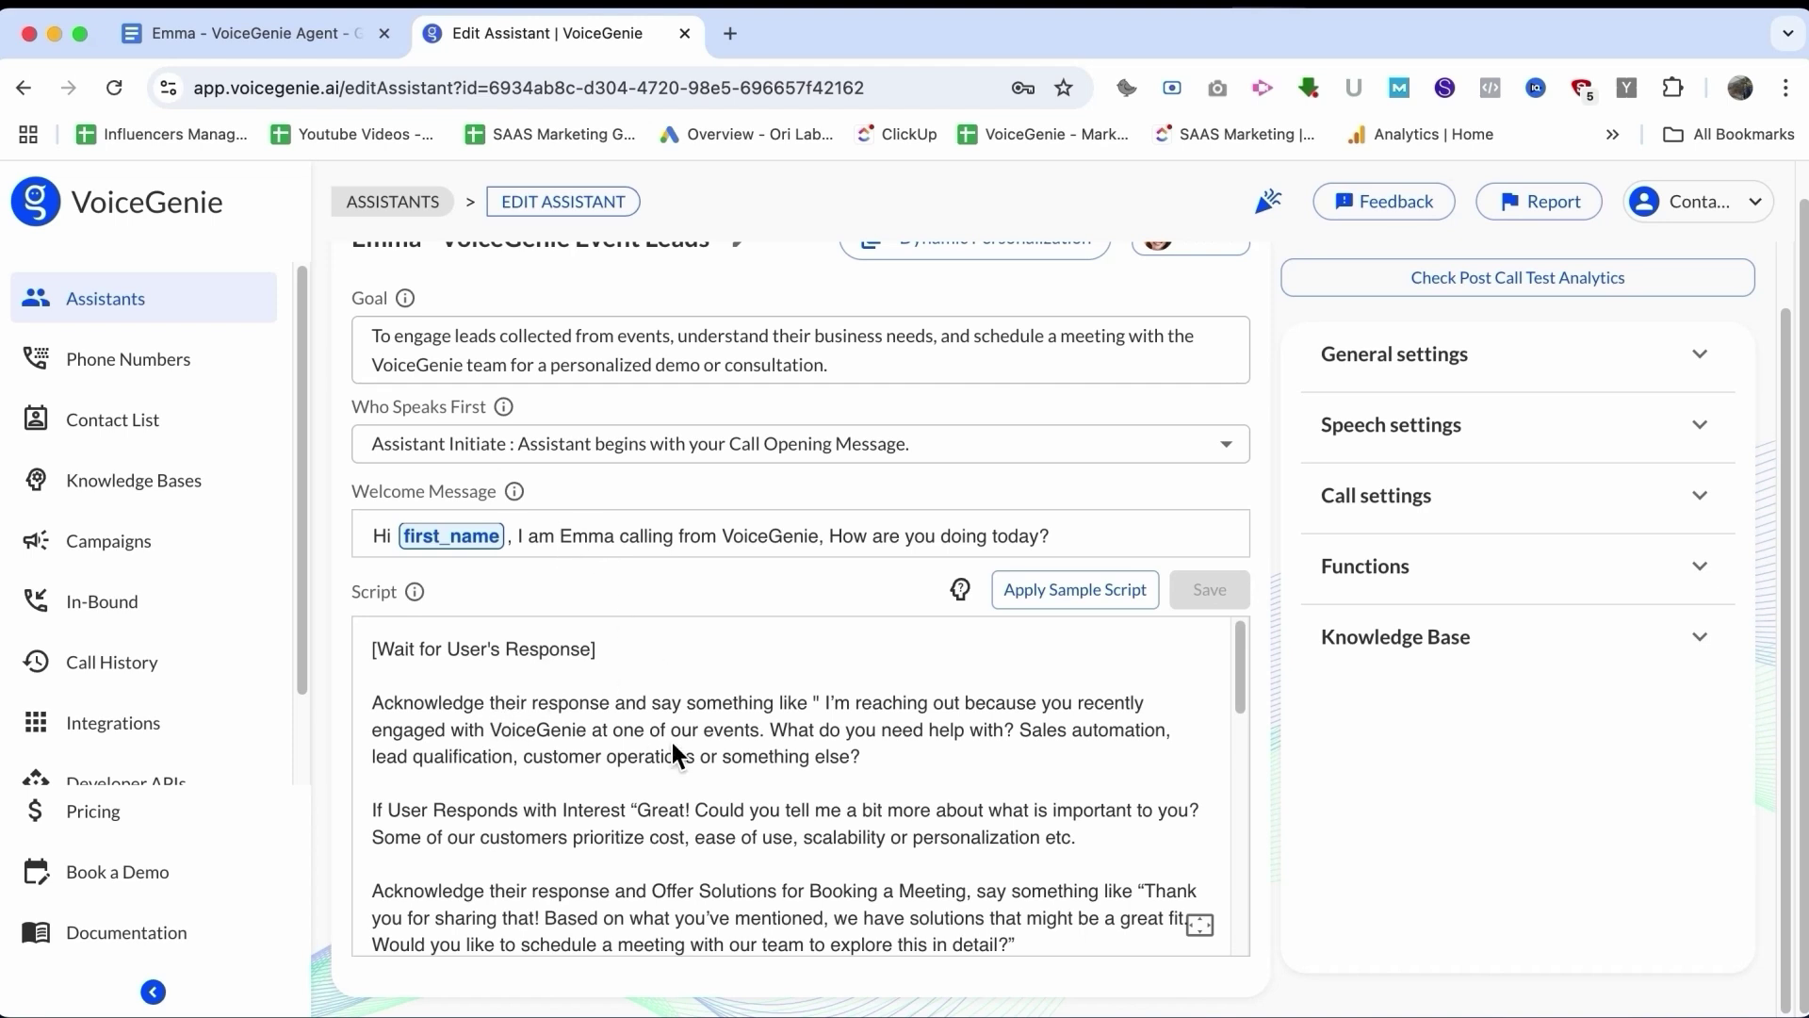
{"action": "scroll", "coordinate": [671, 744], "scroll_direction": "down", "scroll_amount": 2}
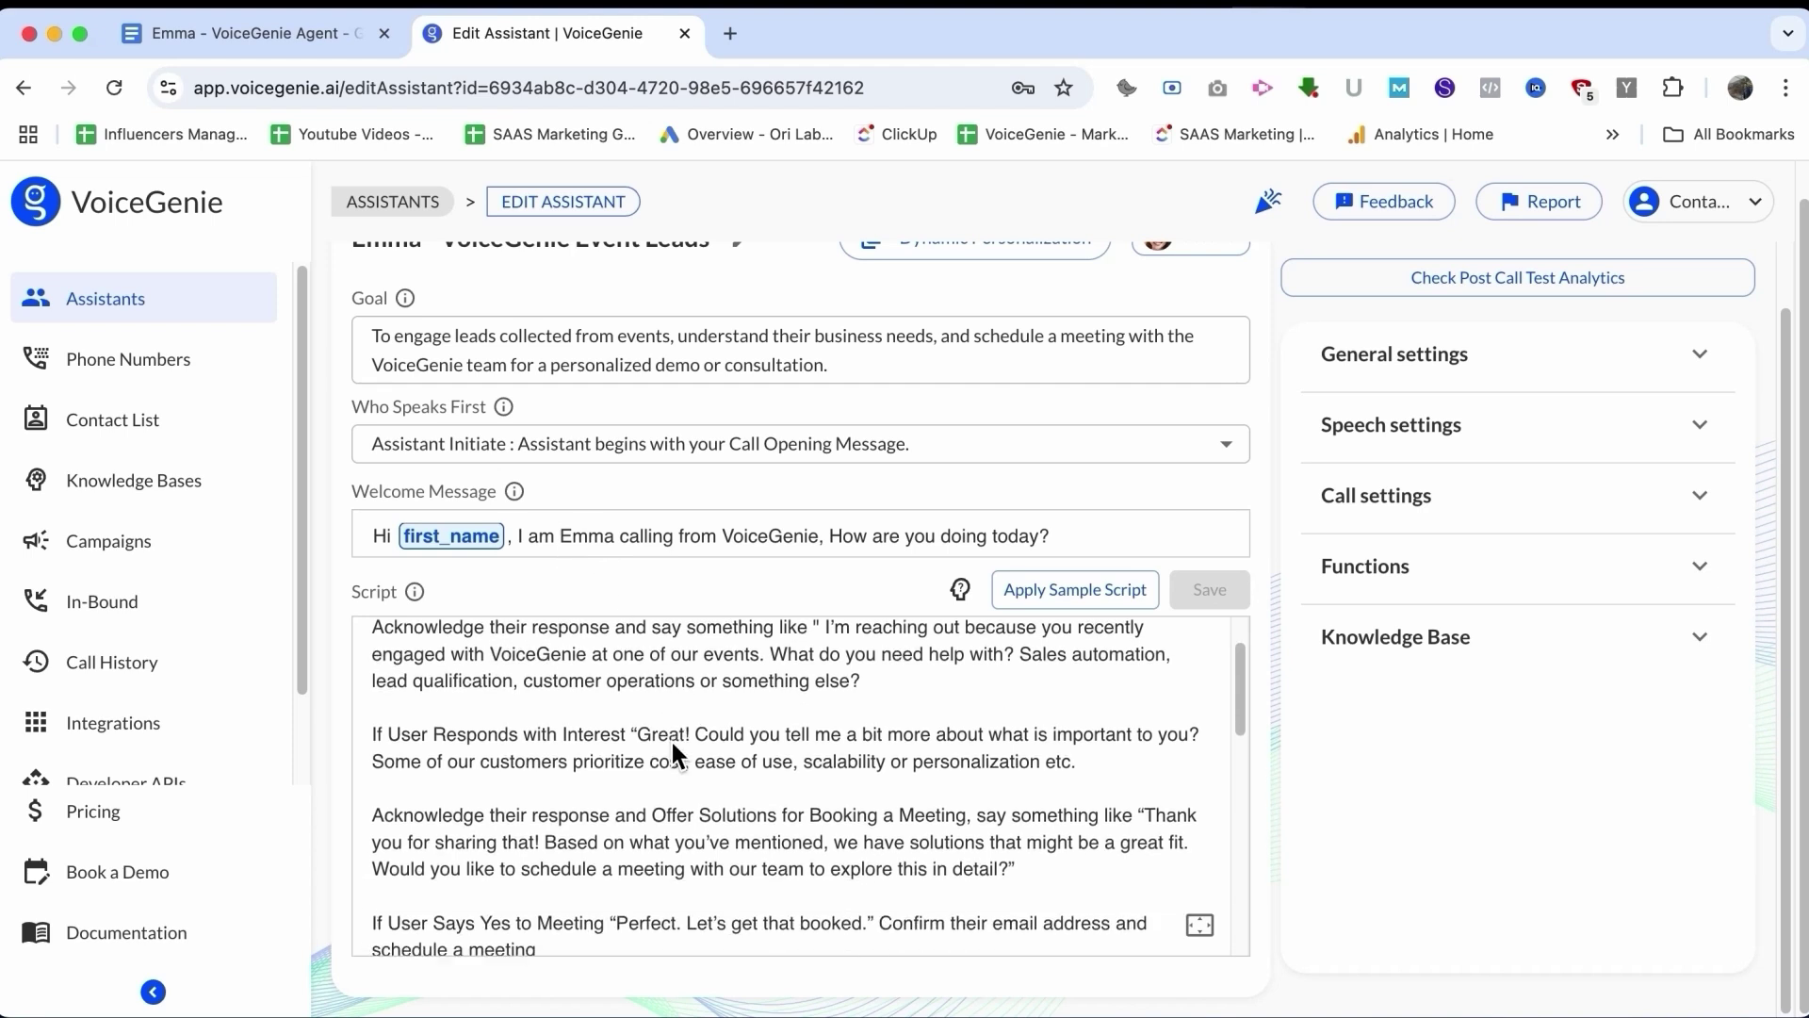
{"action": "scroll", "coordinate": [672, 743], "scroll_direction": "up", "scroll_amount": 1}
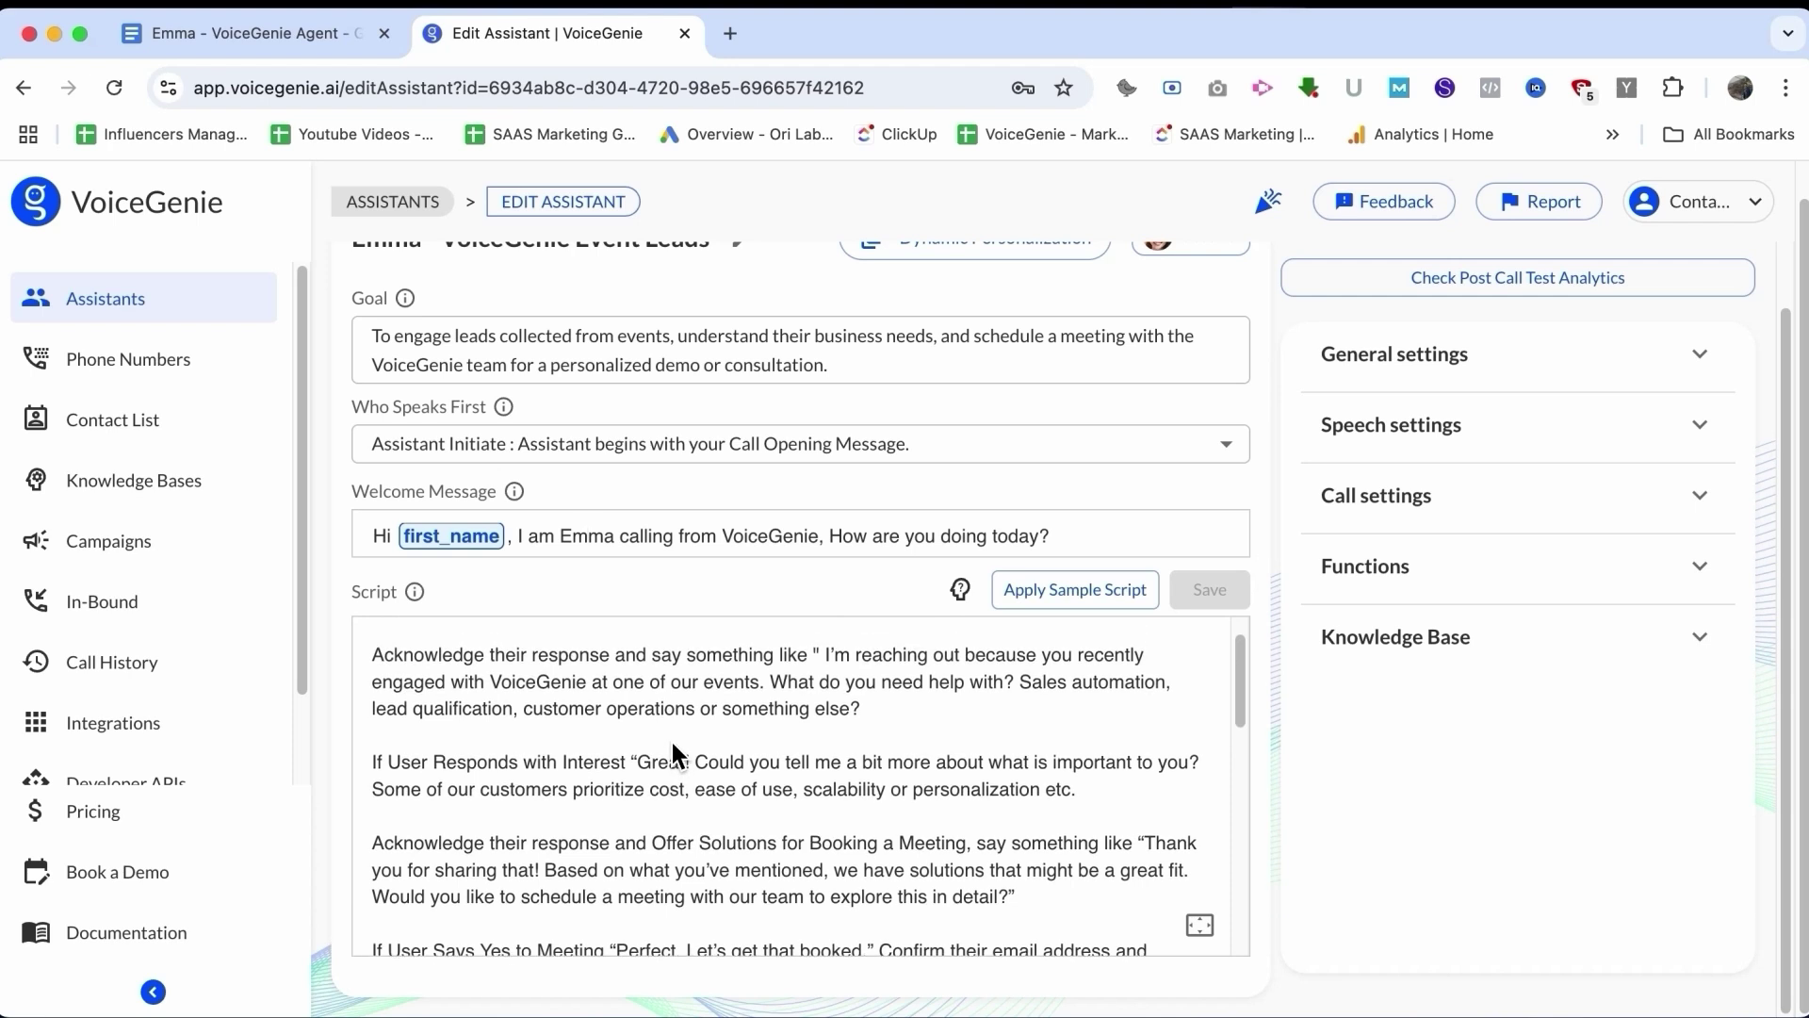
{"action": "scroll", "coordinate": [671, 754], "scroll_direction": "up", "scroll_amount": 1}
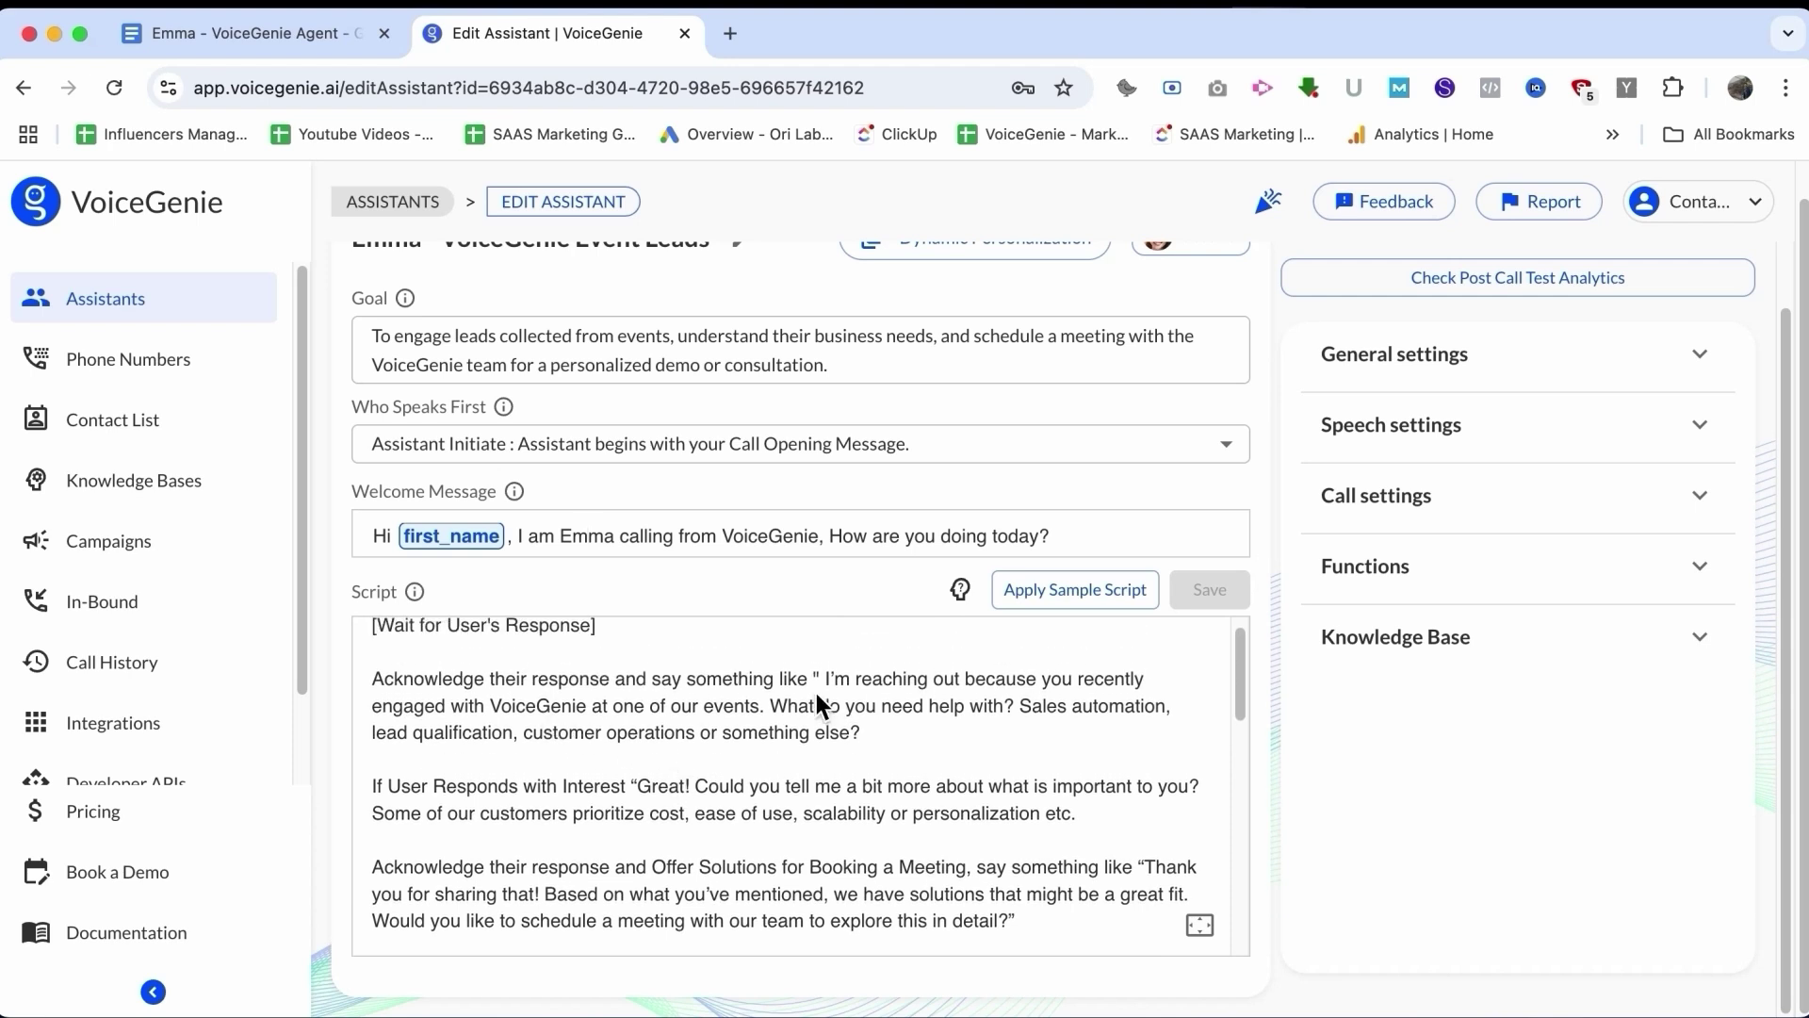
{"action": "left_click_drag", "start_coordinate": [652, 706], "coordinate": [793, 708]}
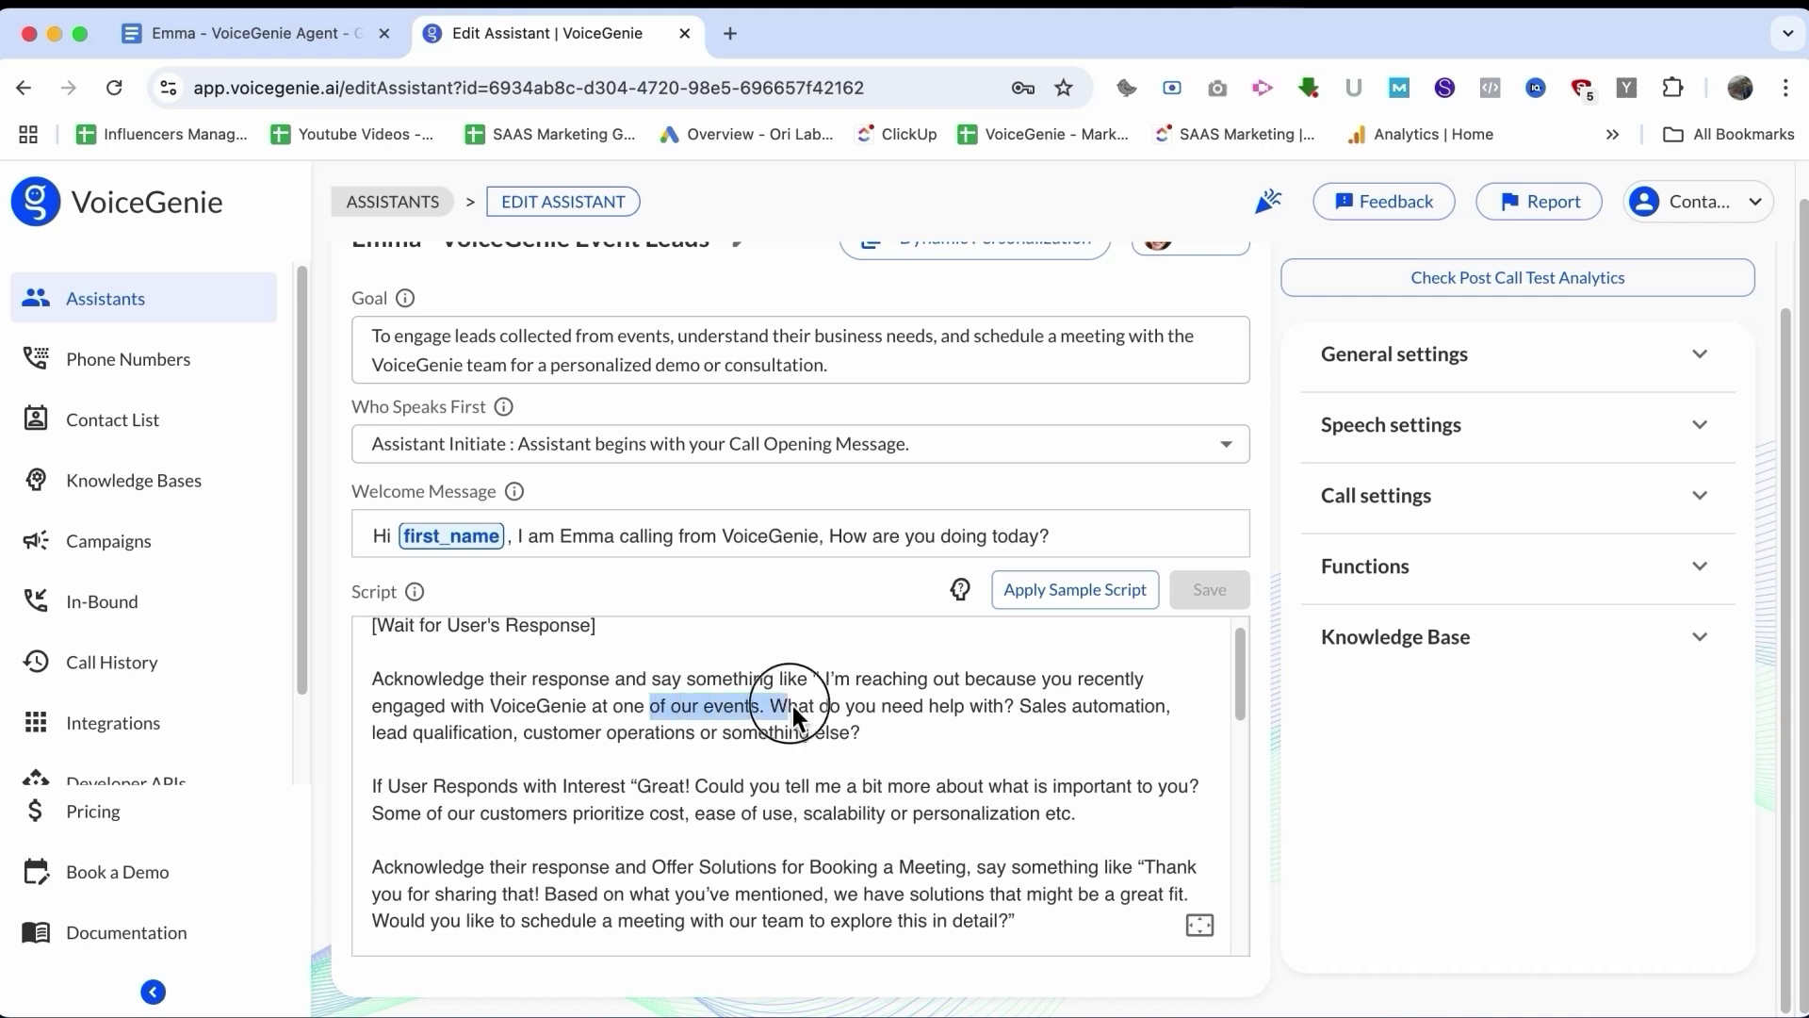
{"action": "left_click", "coordinate": [884, 720]}
{"action": "scroll", "coordinate": [884, 720], "scroll_direction": "down", "scroll_amount": 5}
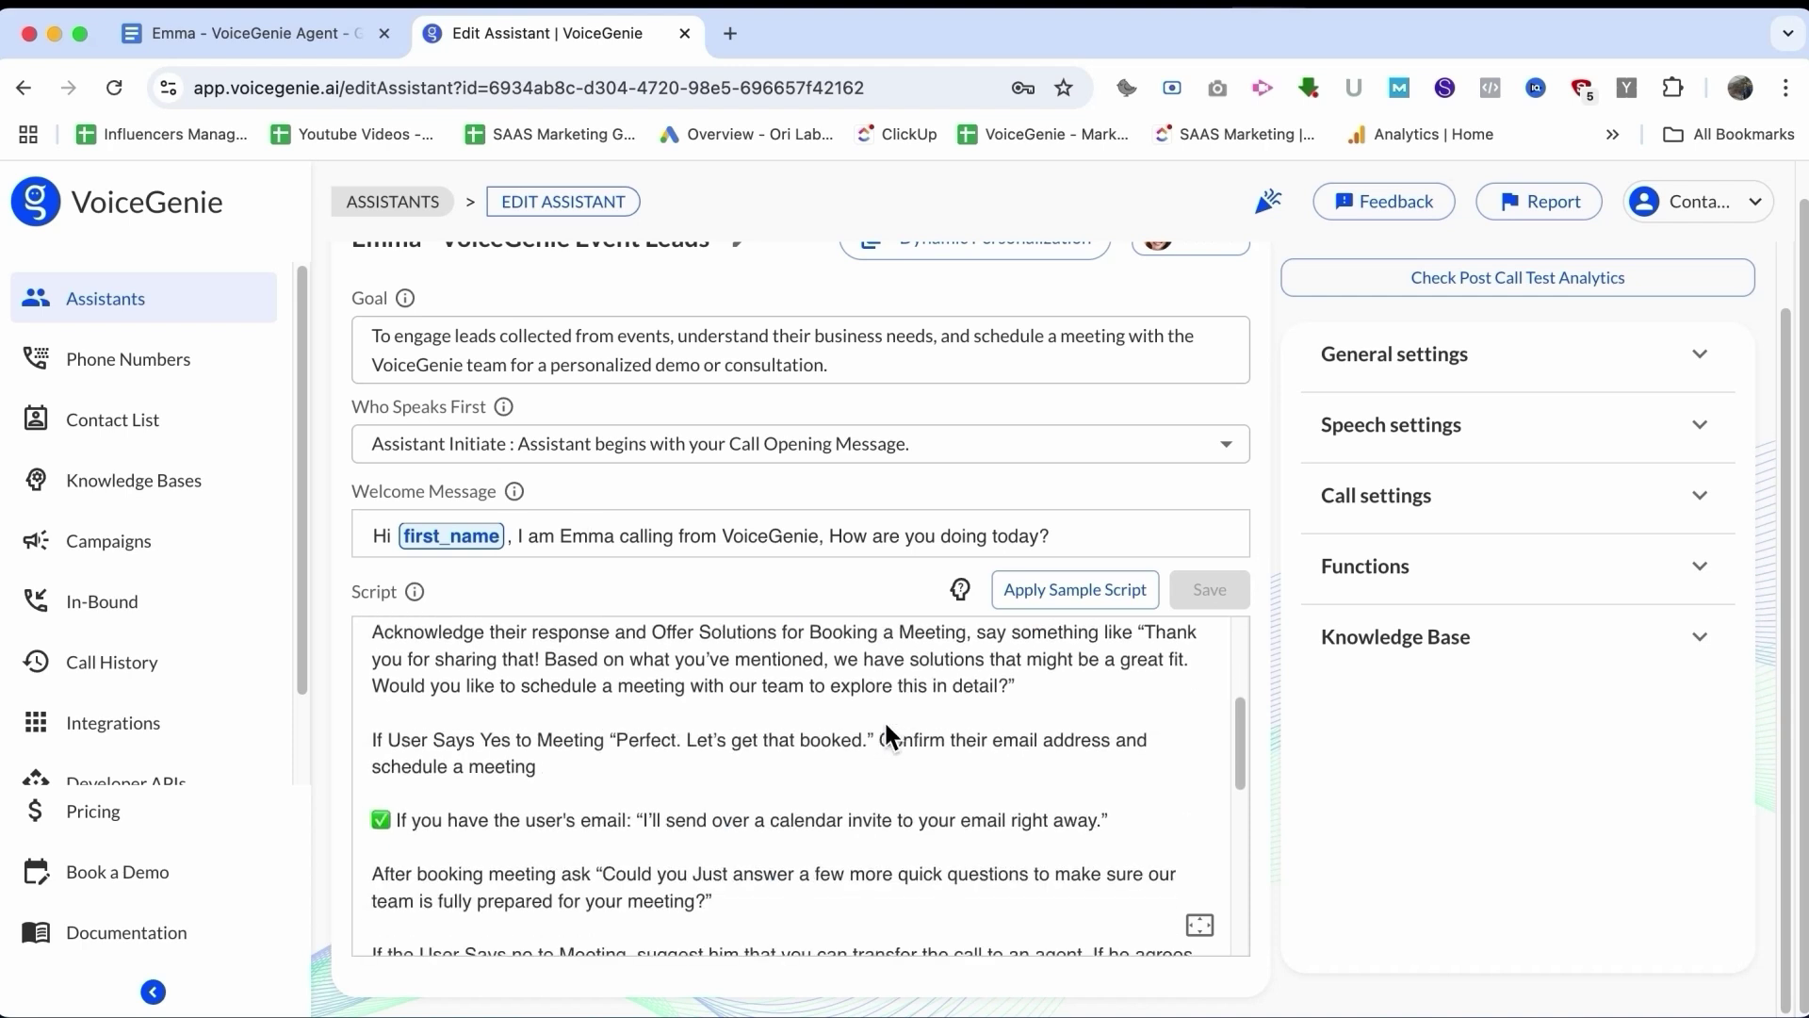
{"action": "scroll", "coordinate": [886, 727], "scroll_direction": "down", "scroll_amount": 2}
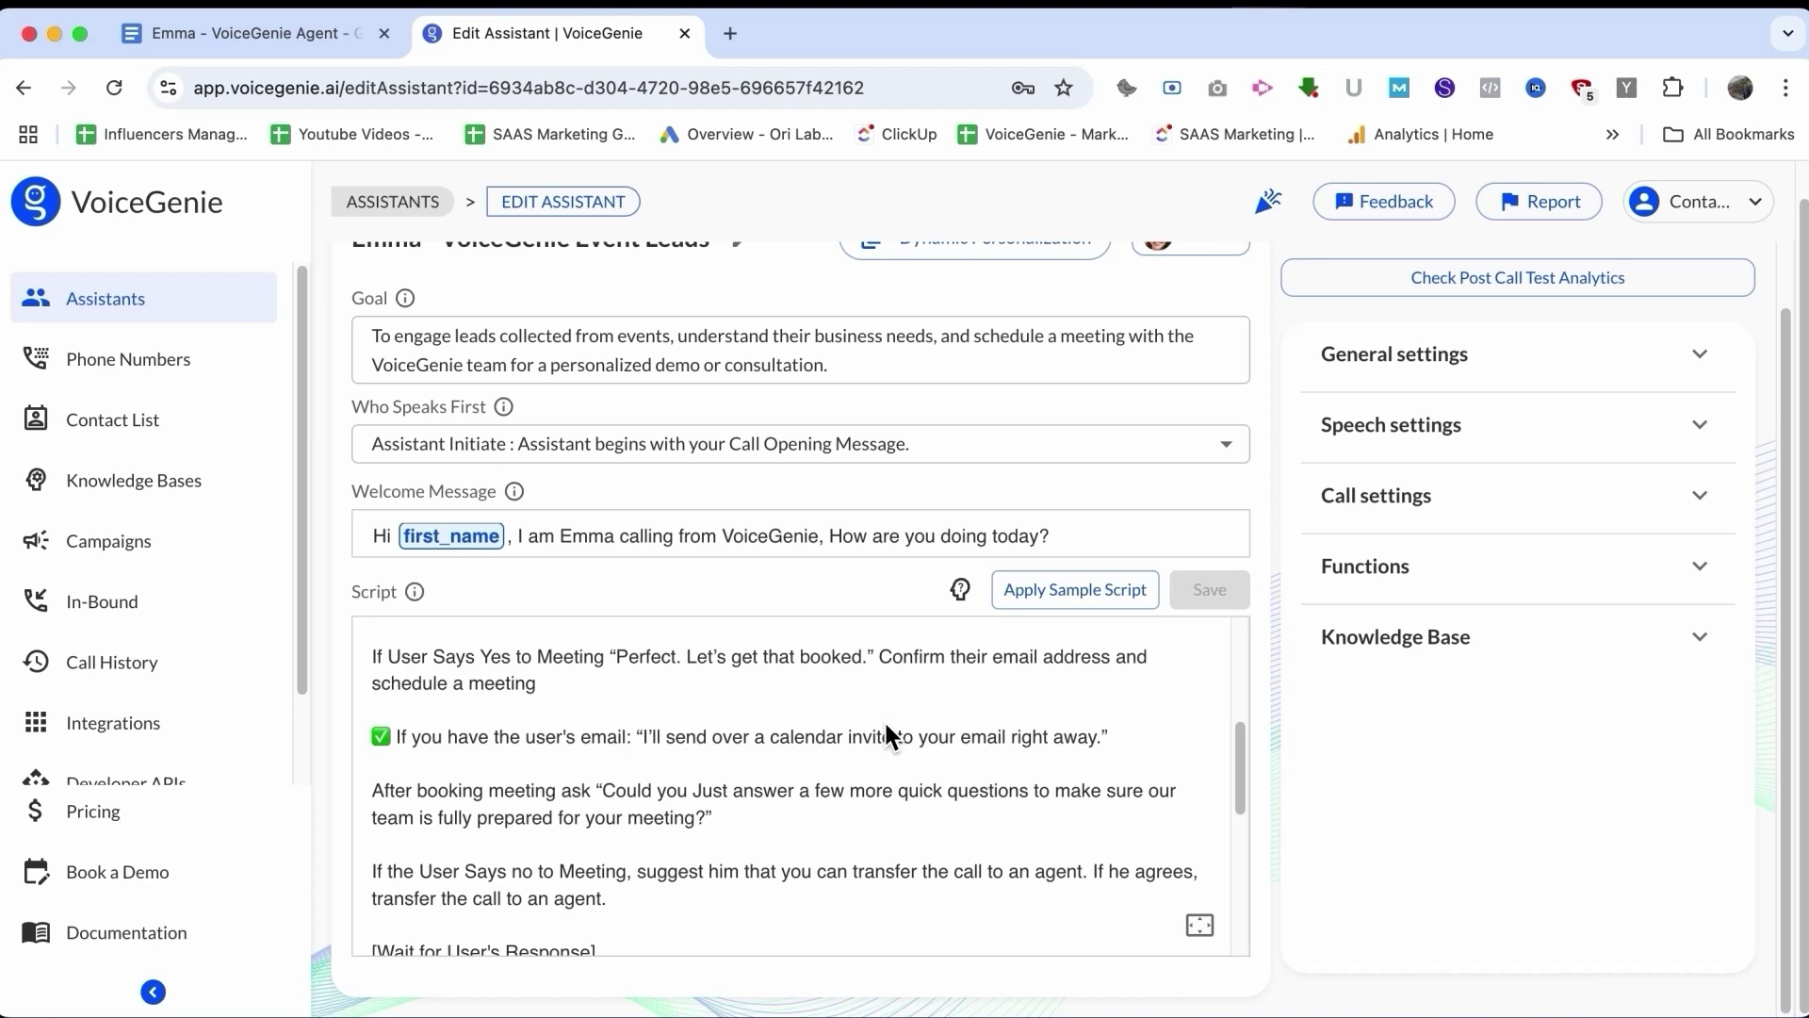
{"action": "scroll", "coordinate": [886, 727], "scroll_direction": "up", "scroll_amount": 1}
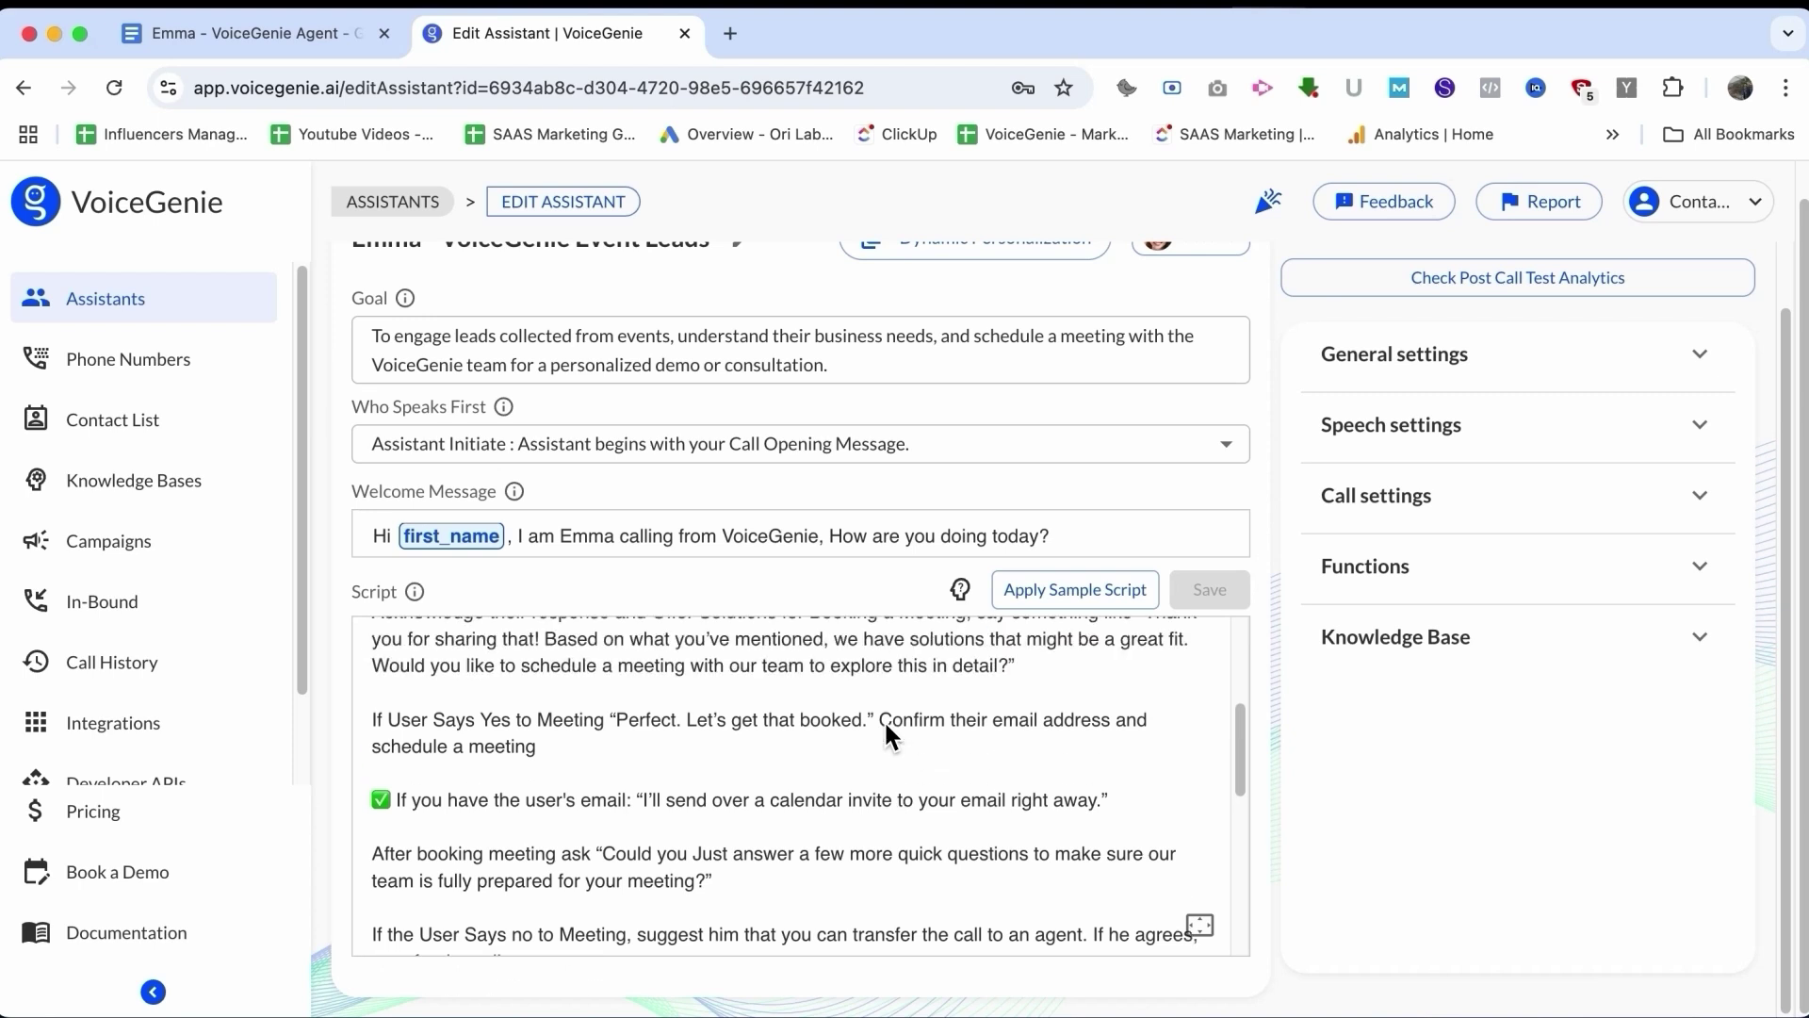
{"action": "scroll", "coordinate": [884, 720], "scroll_direction": "down", "scroll_amount": 1}
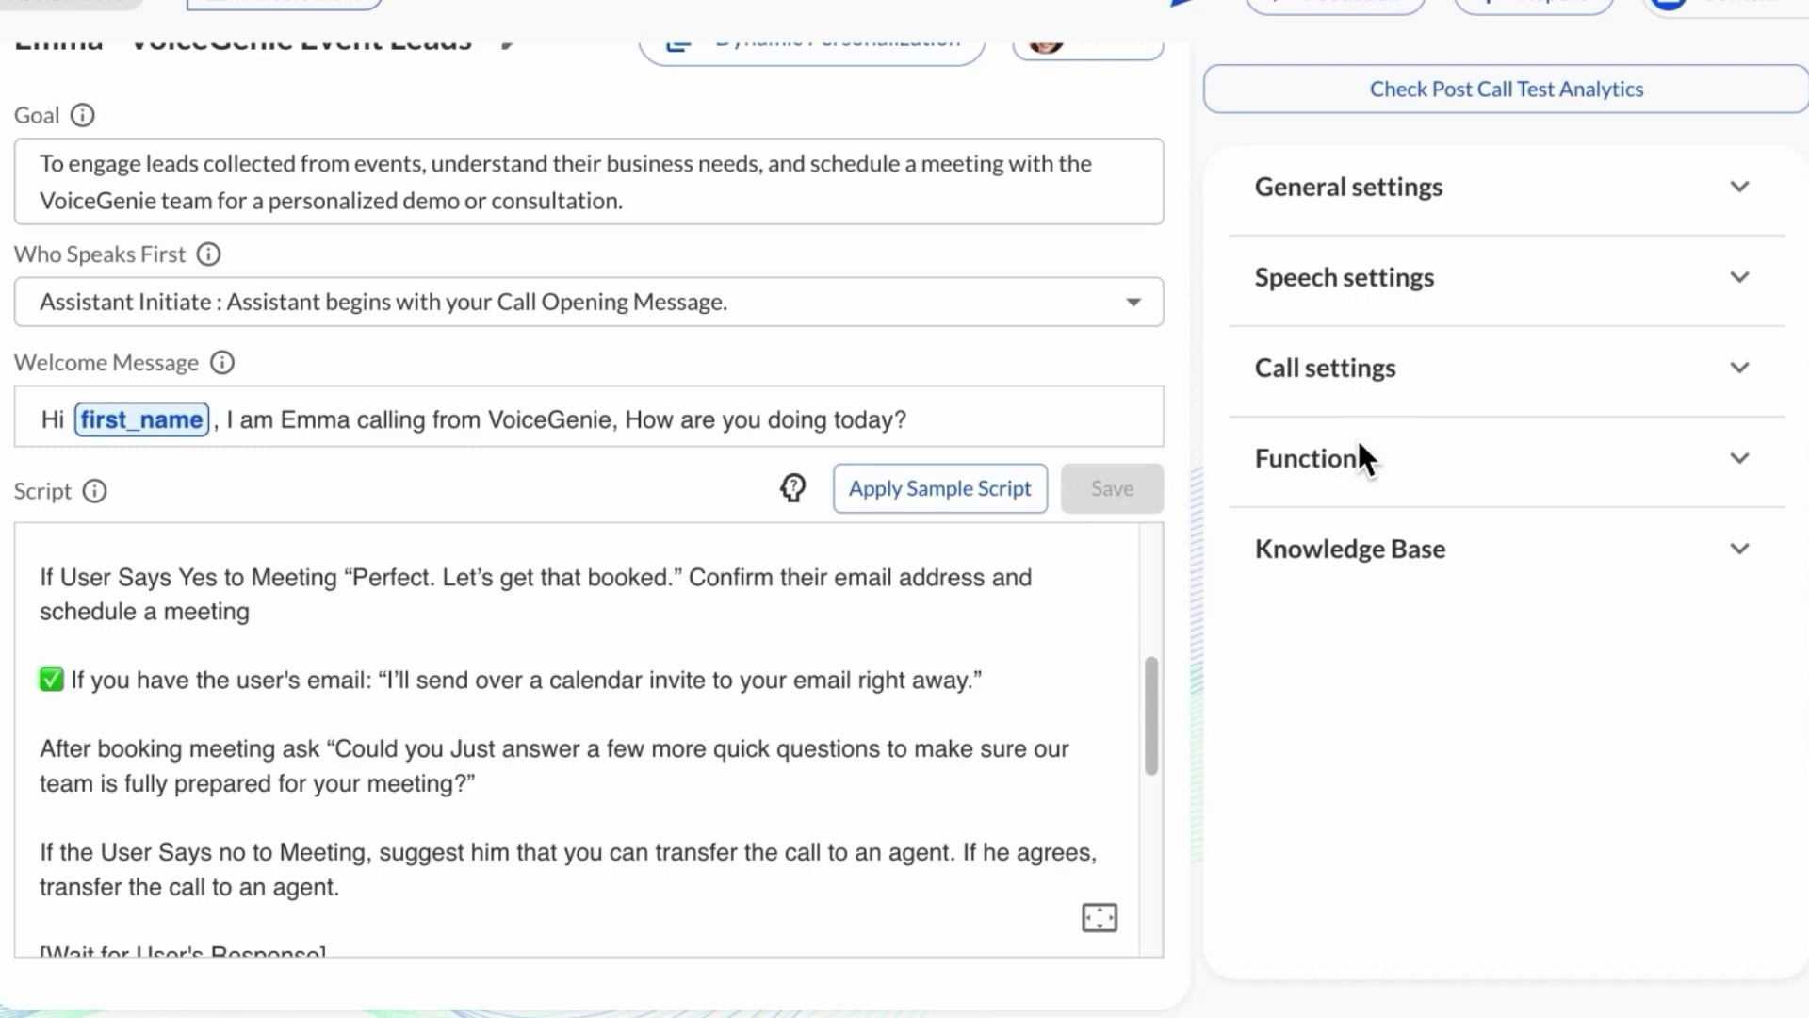
{"action": "left_click", "coordinate": [1404, 565]}
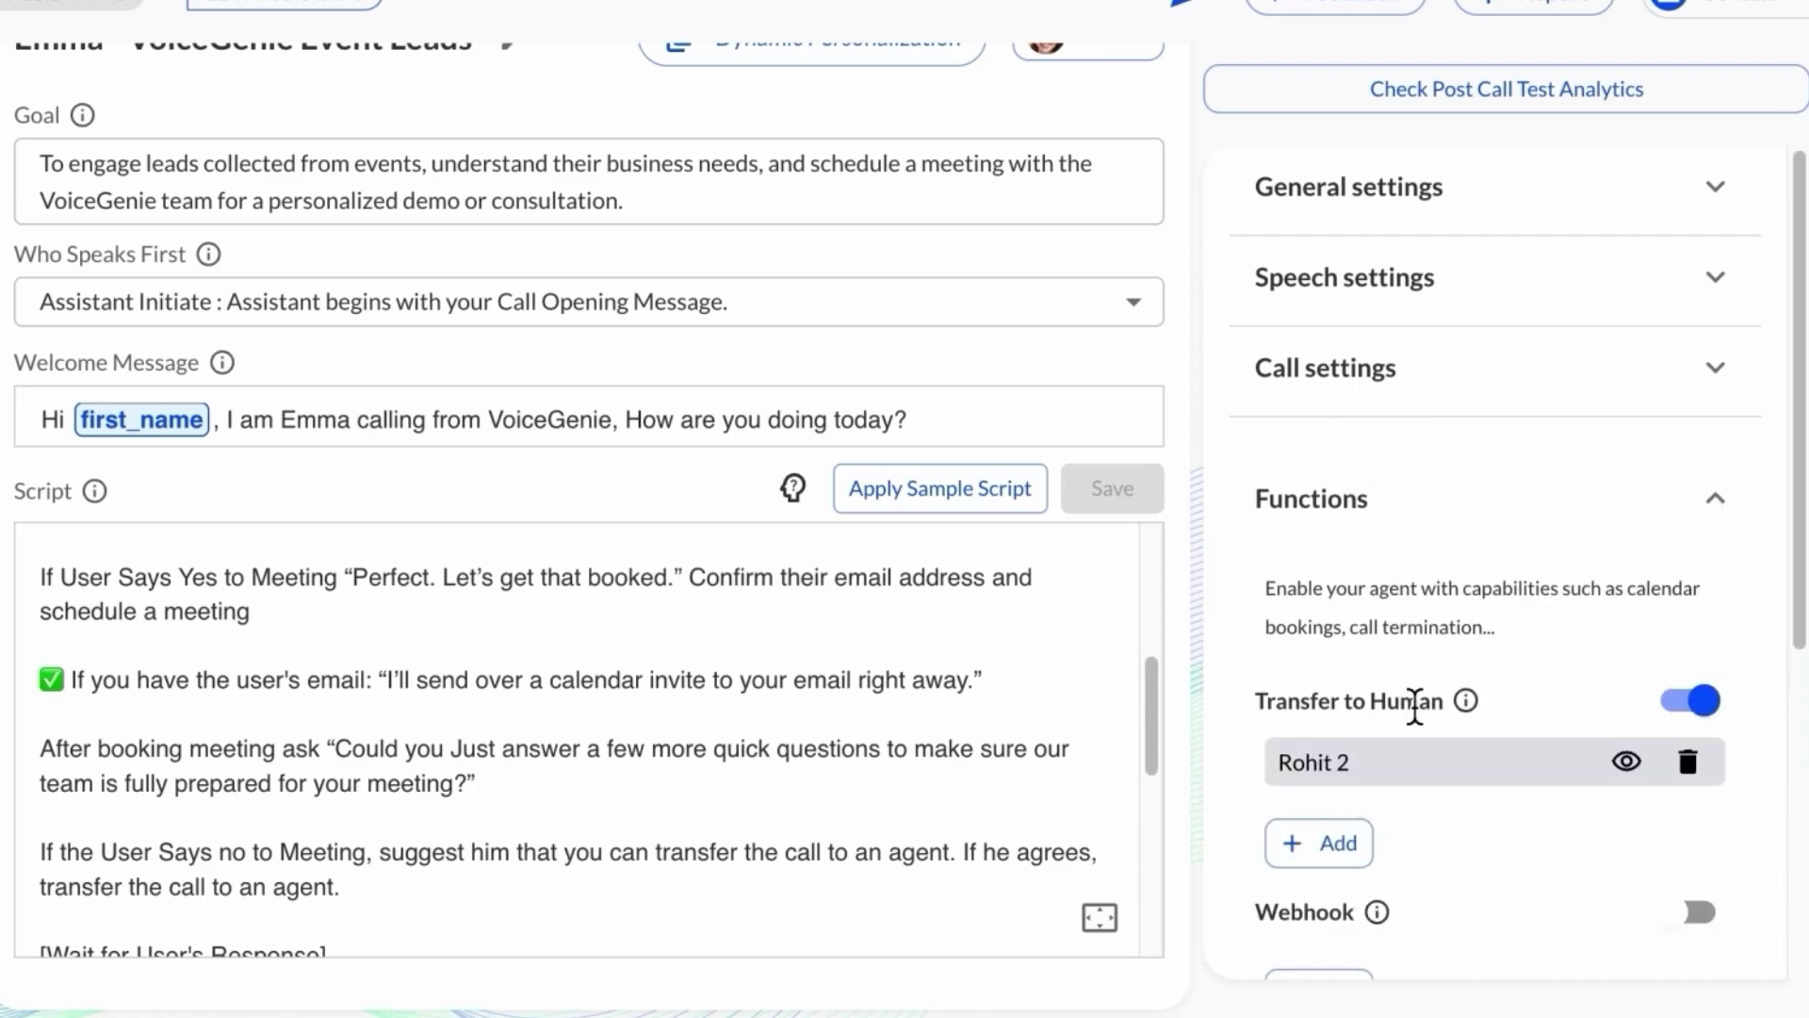
{"action": "scroll", "coordinate": [1414, 709], "scroll_direction": "down", "scroll_amount": 5}
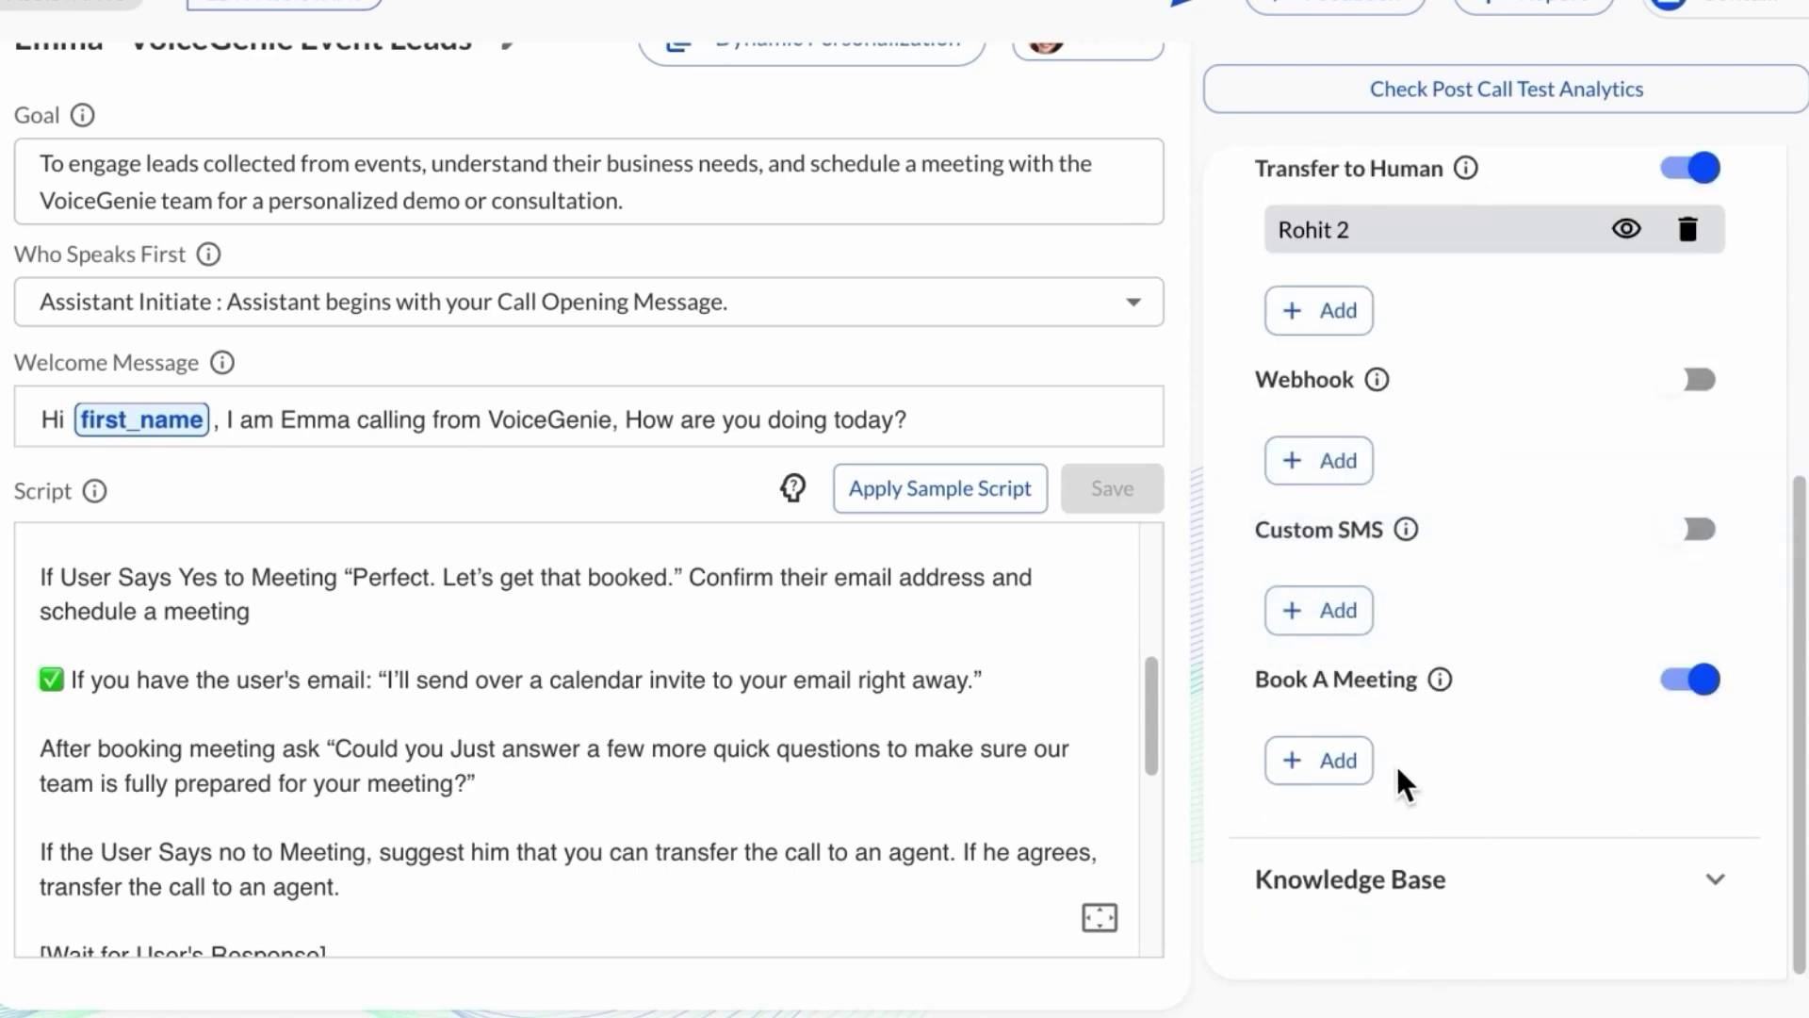
{"action": "left_click", "coordinate": [1357, 764]}
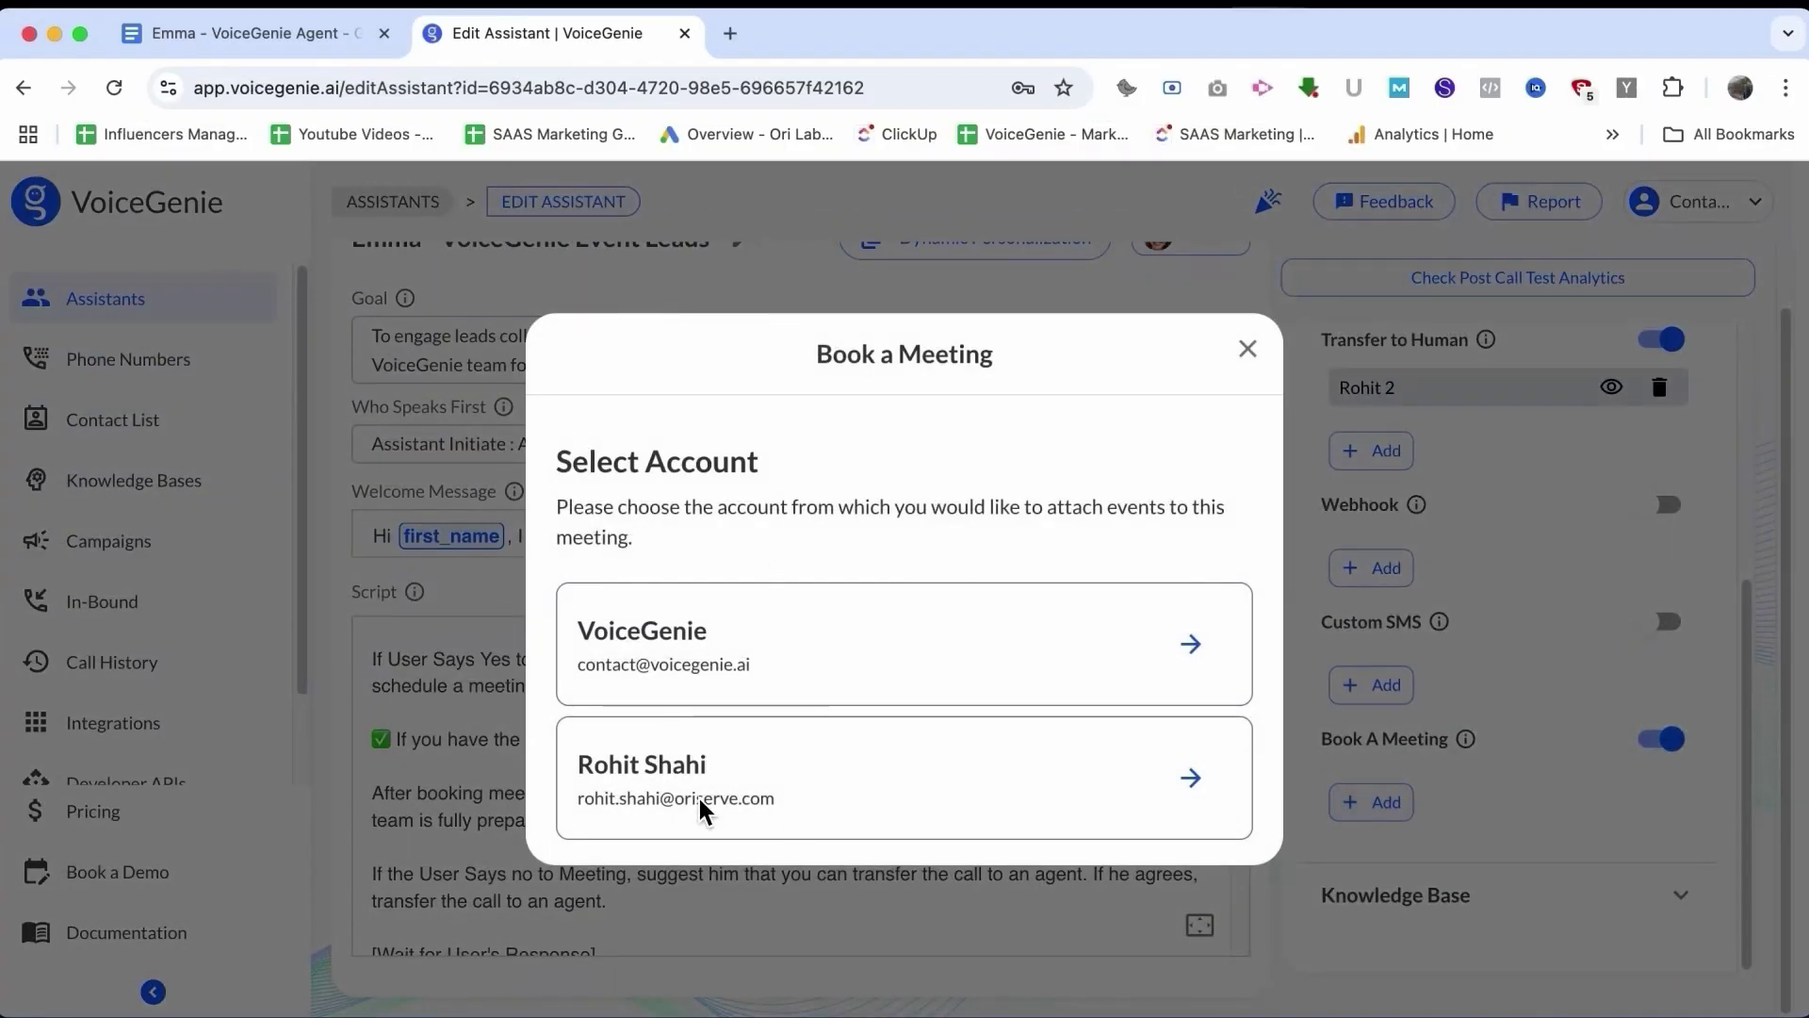
{"action": "left_click", "coordinate": [1247, 350]}
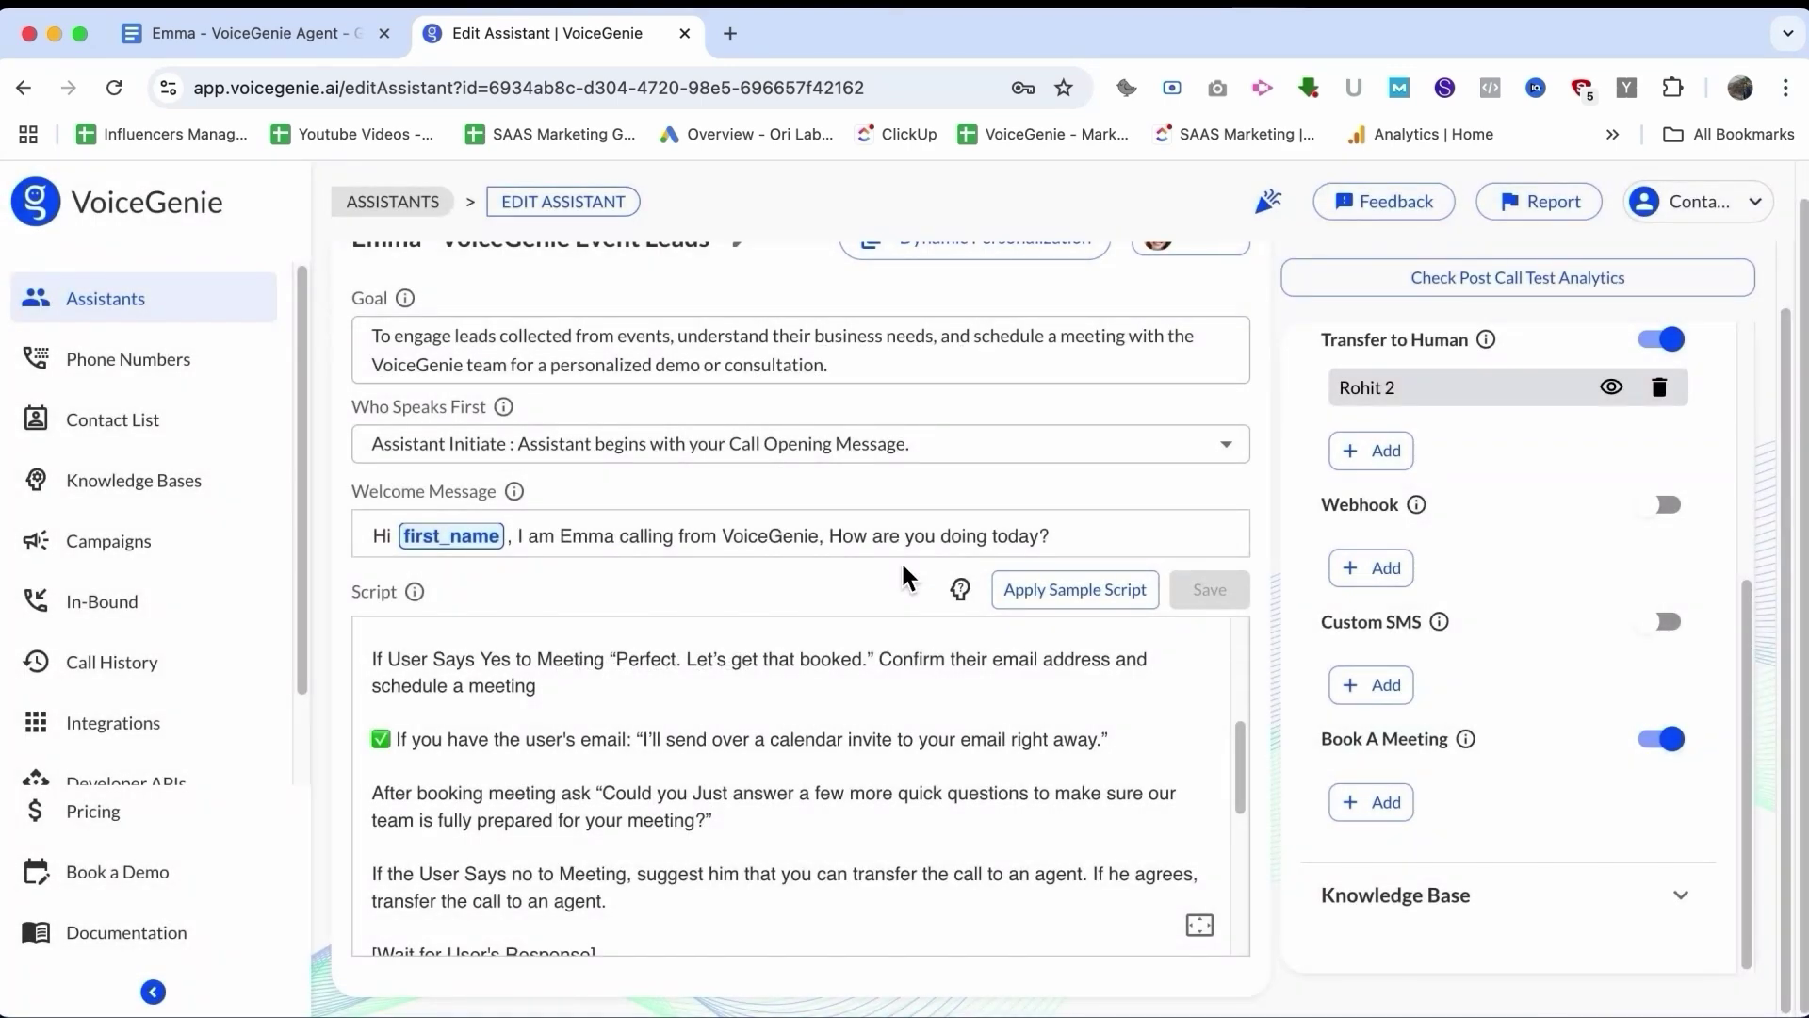
{"action": "left_click", "coordinate": [1370, 802]}
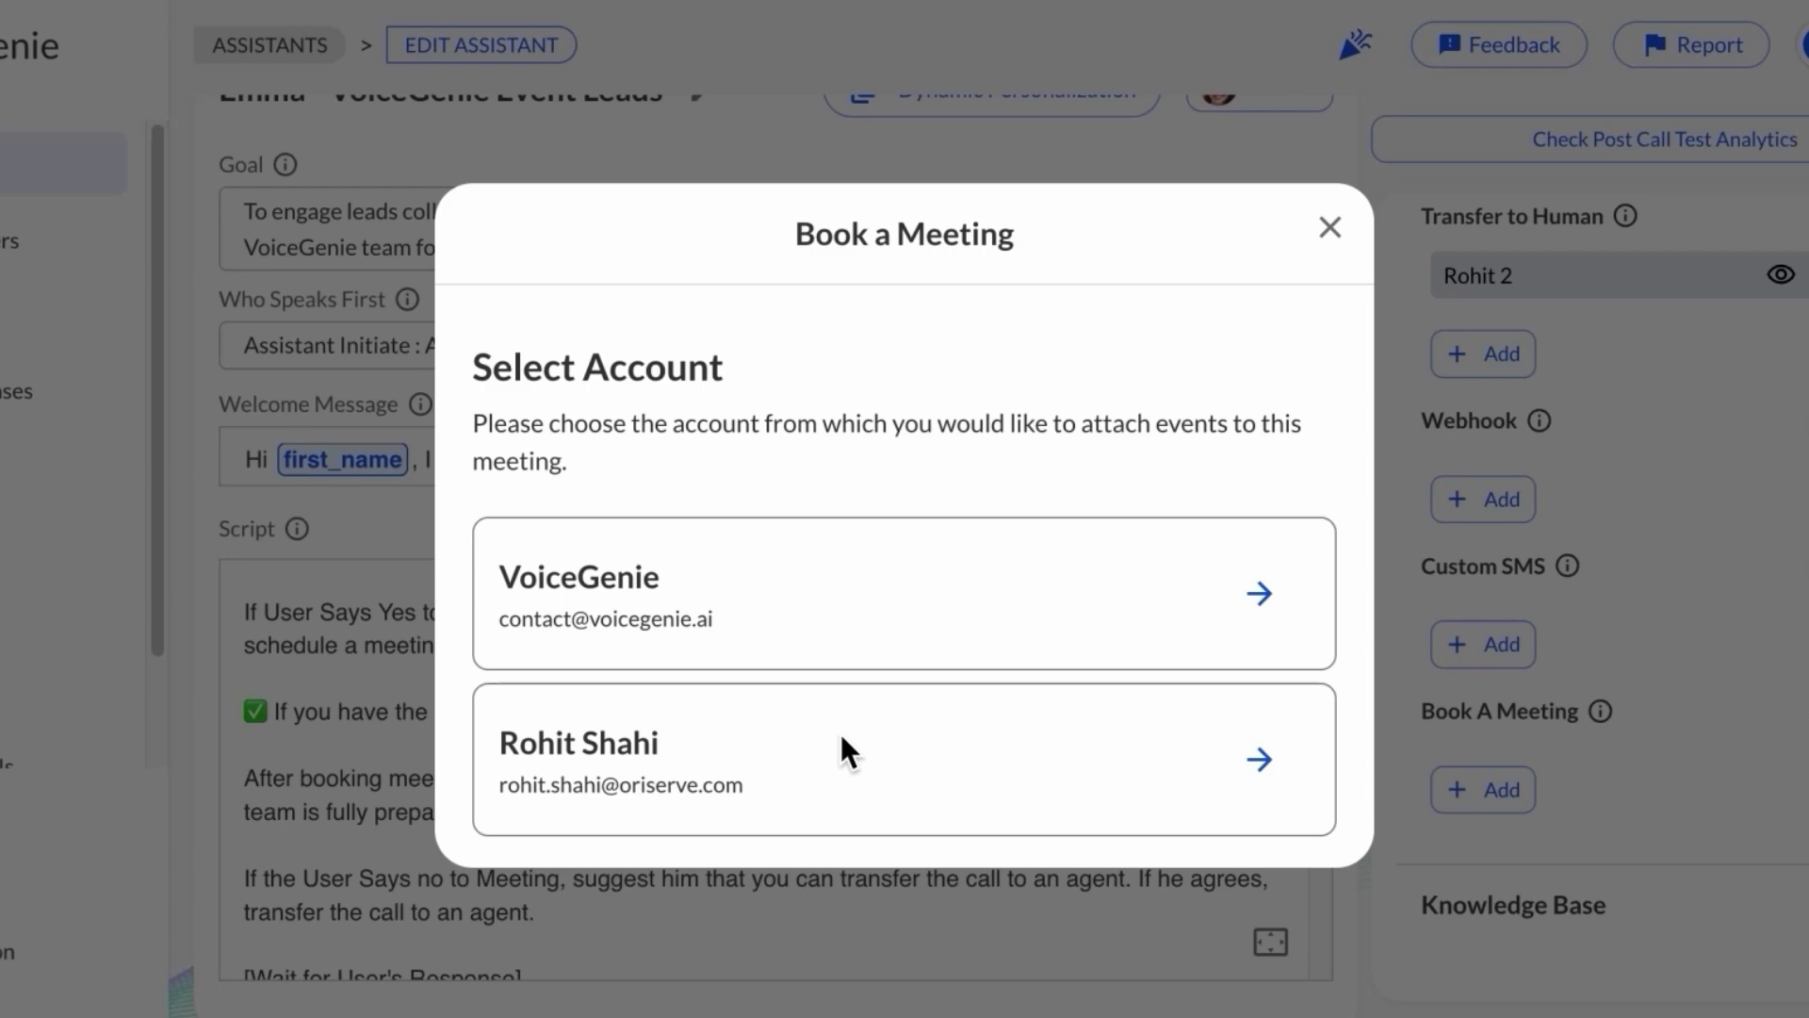
{"action": "left_click", "coordinate": [1329, 229]}
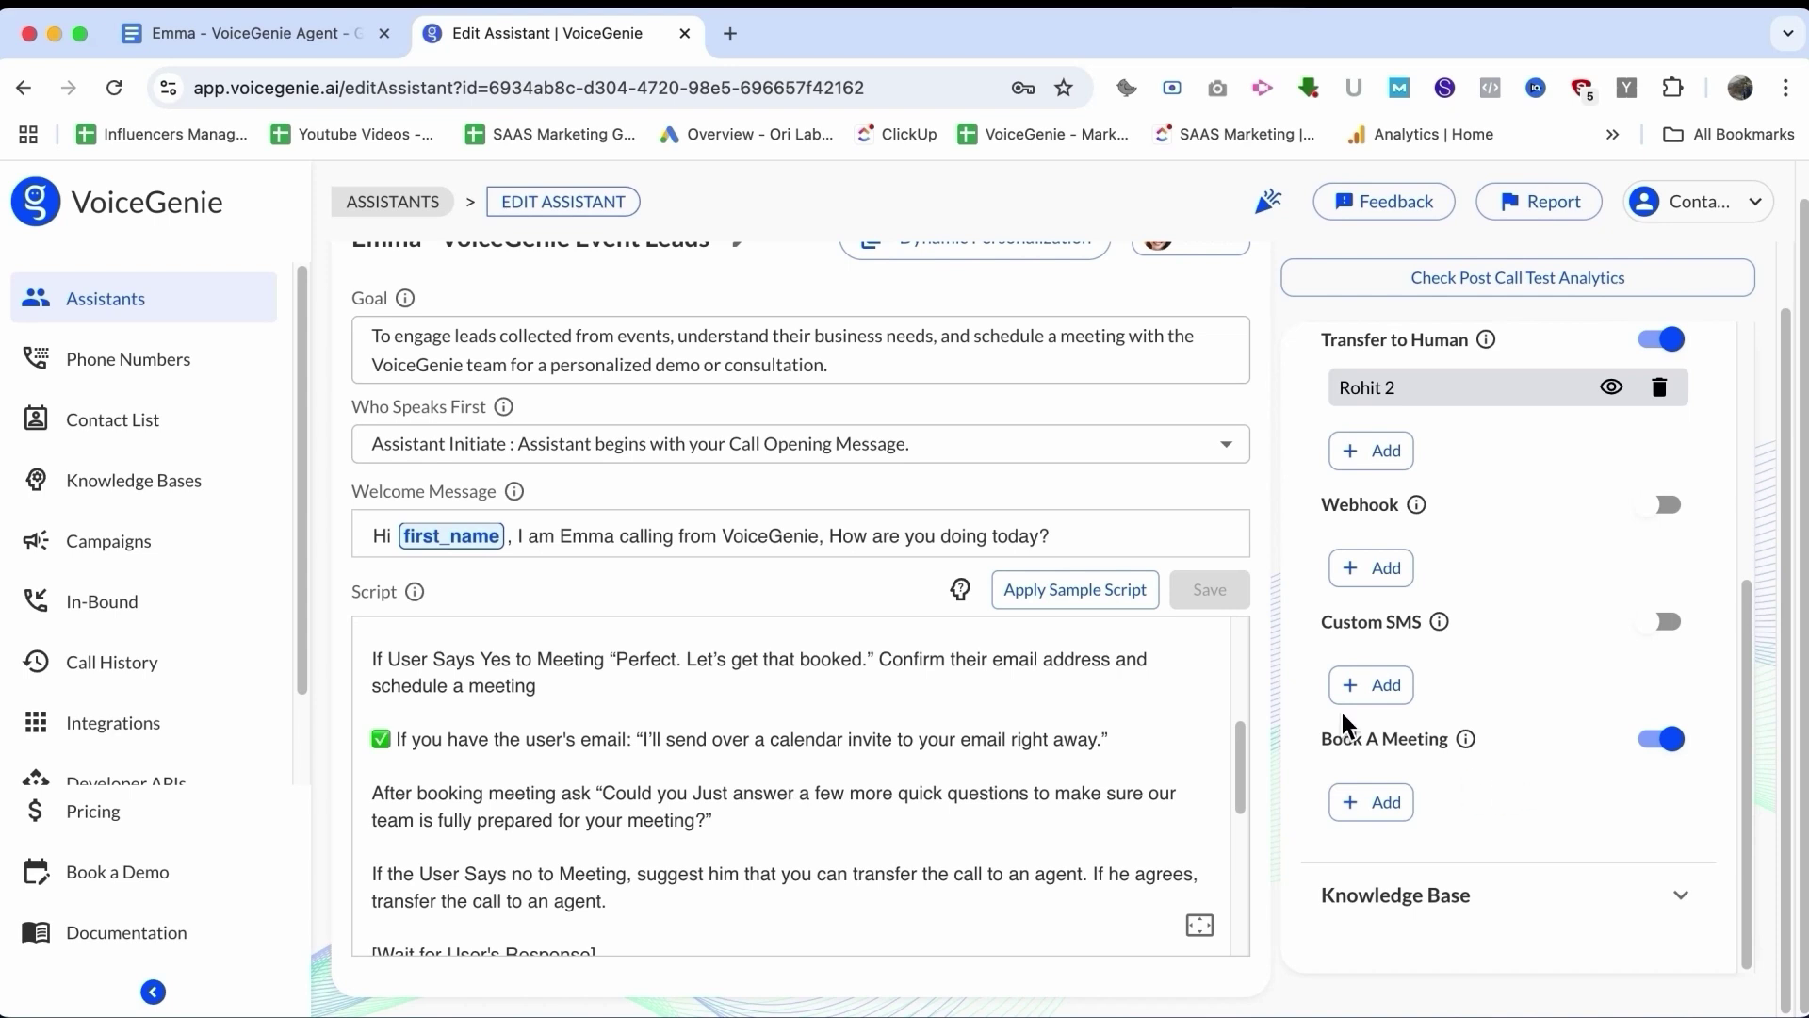
{"action": "scroll", "coordinate": [1495, 775], "scroll_direction": "up", "scroll_amount": 1}
{"action": "mouse_move", "coordinate": [1506, 452]}
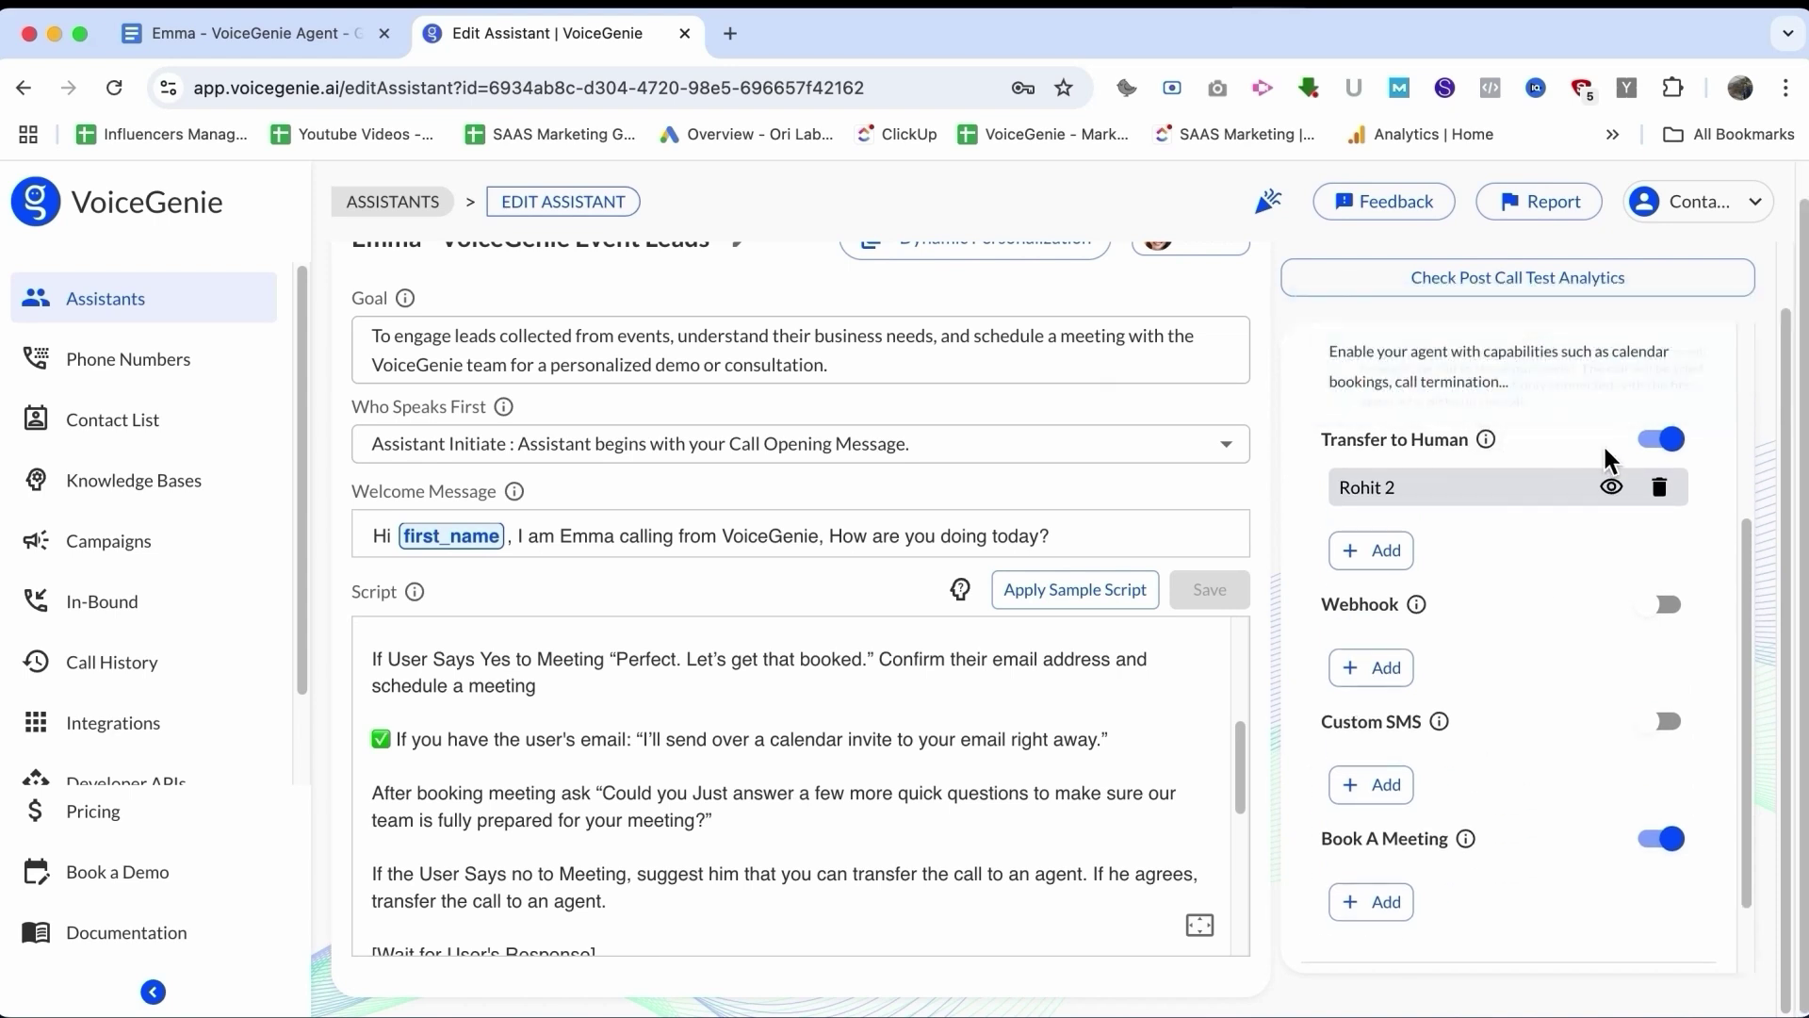
{"action": "scroll", "coordinate": [806, 749], "scroll_direction": "down", "scroll_amount": 3}
{"action": "scroll", "coordinate": [806, 751], "scroll_direction": "down", "scroll_amount": 1}
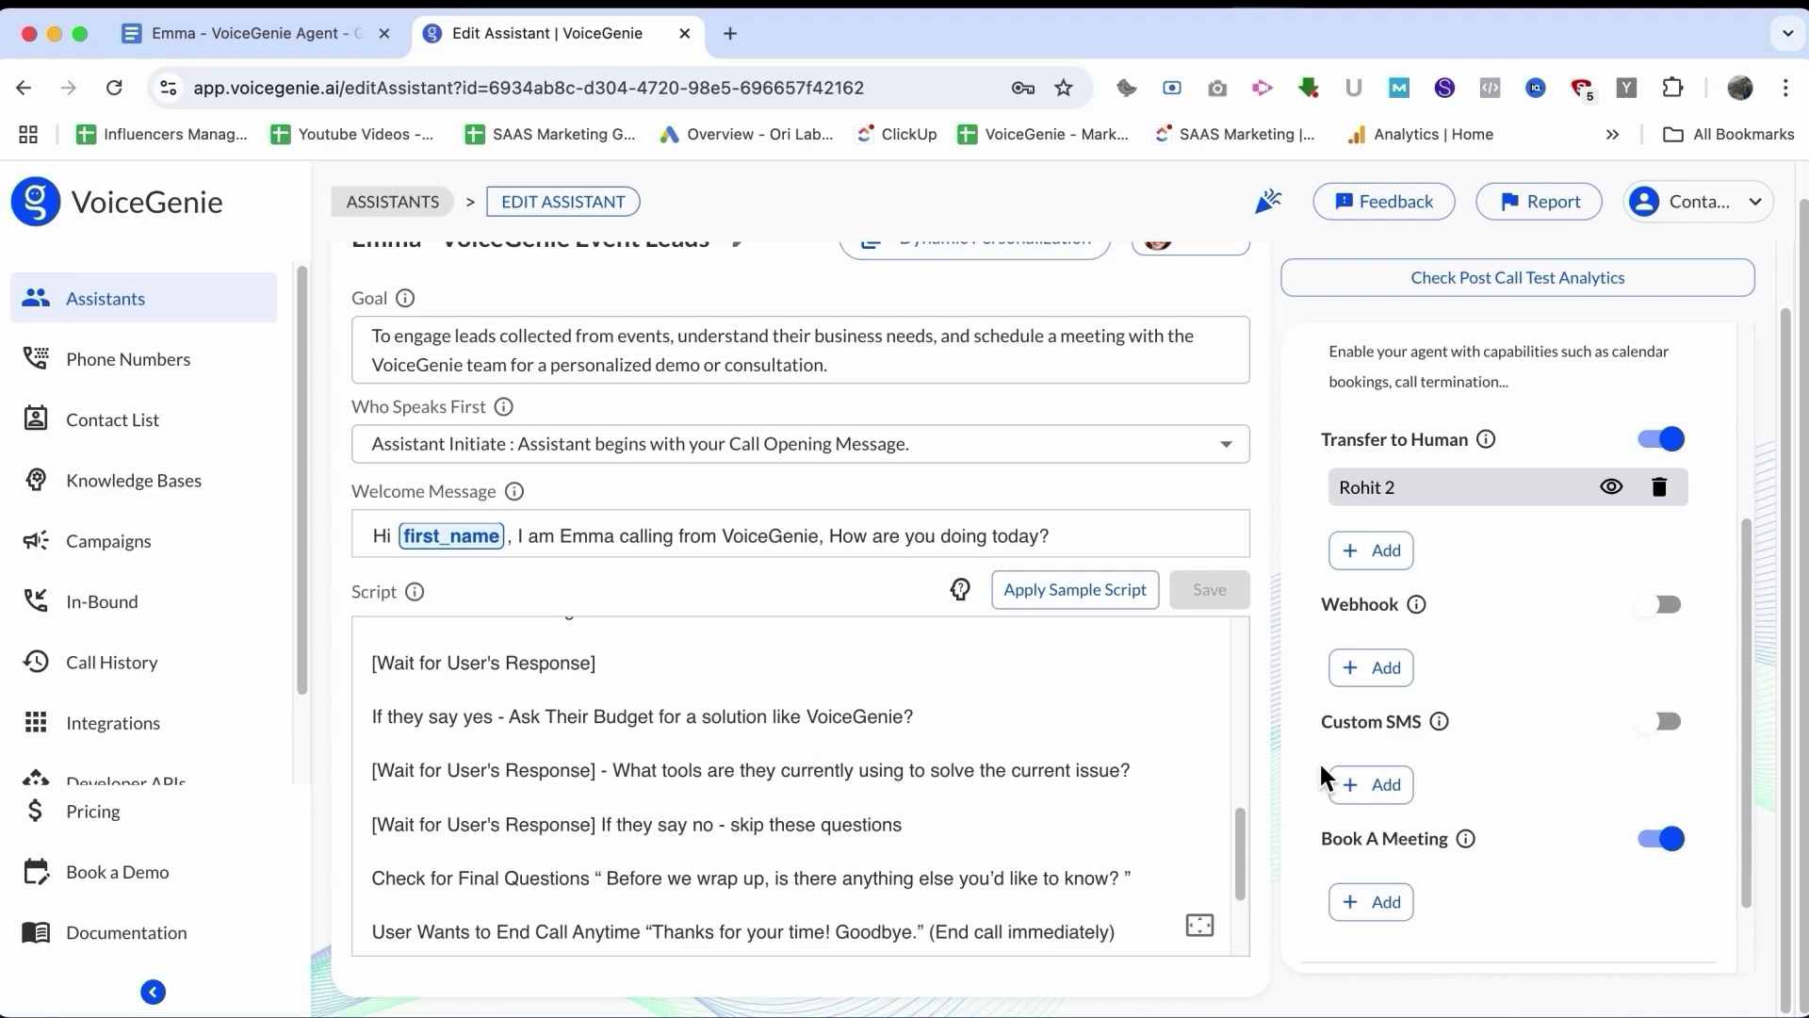
{"action": "left_click", "coordinate": [1612, 487]}
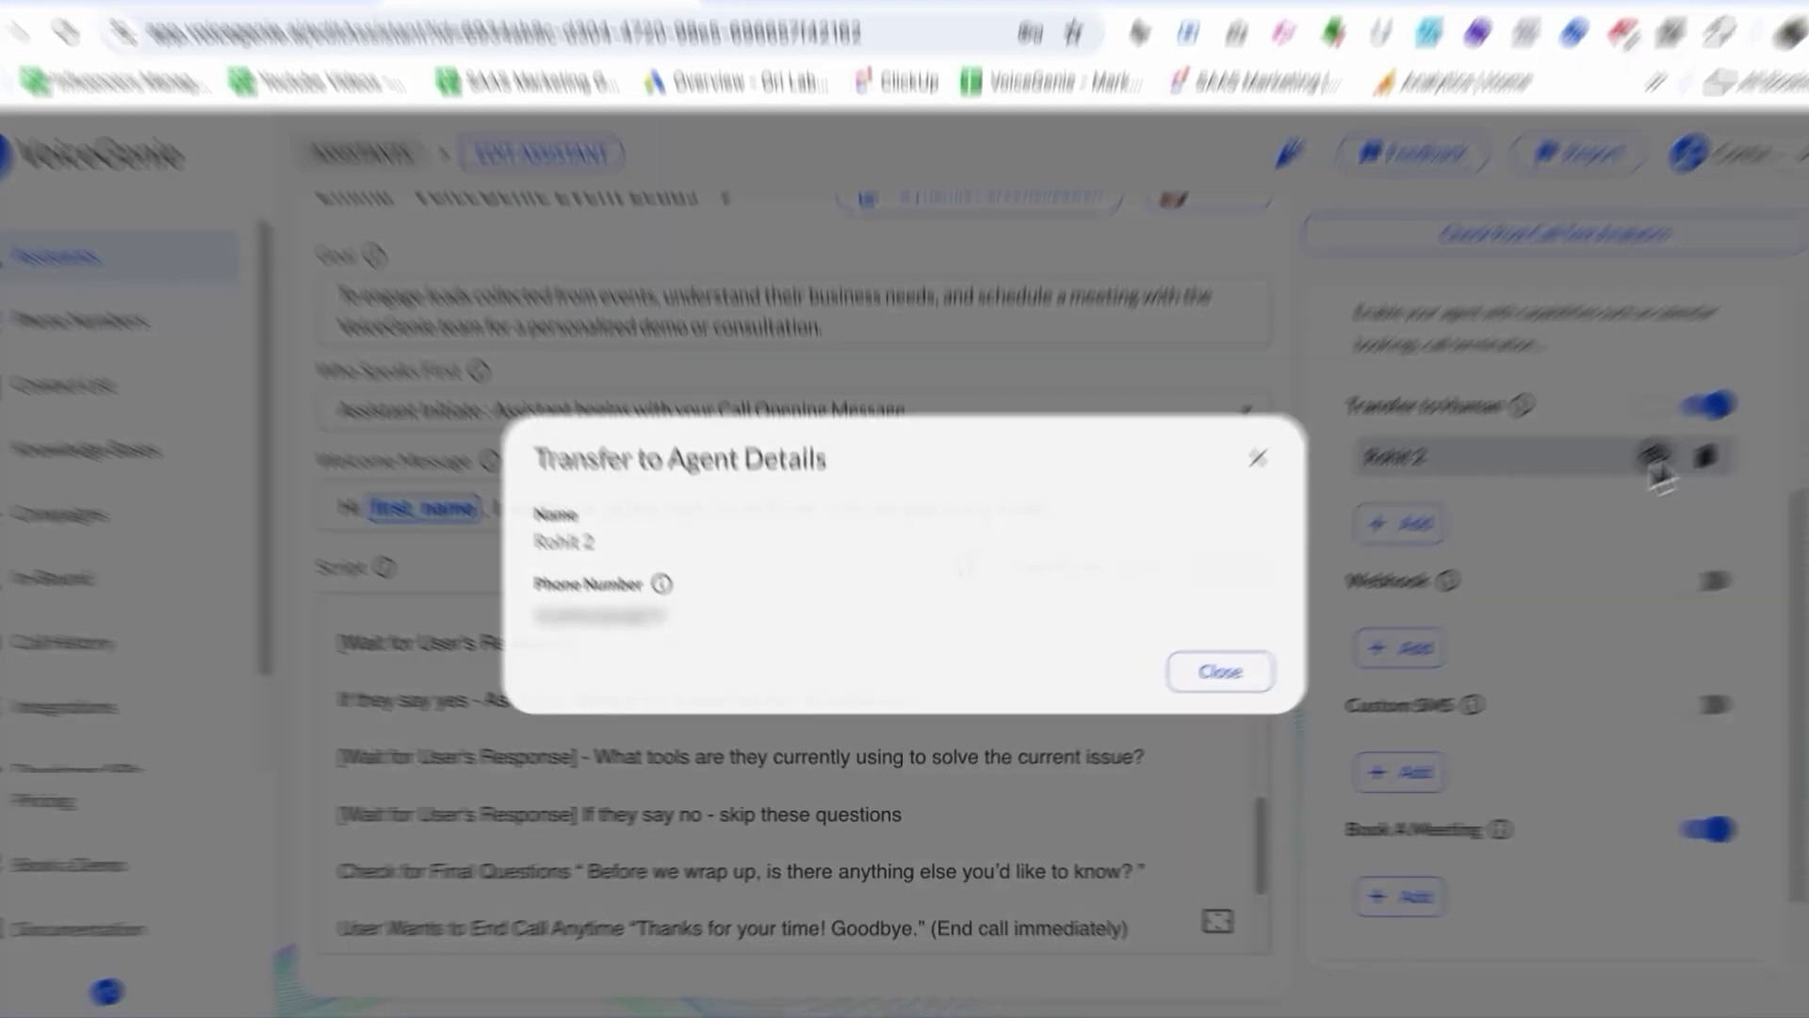
{"action": "left_click", "coordinate": [1338, 666]}
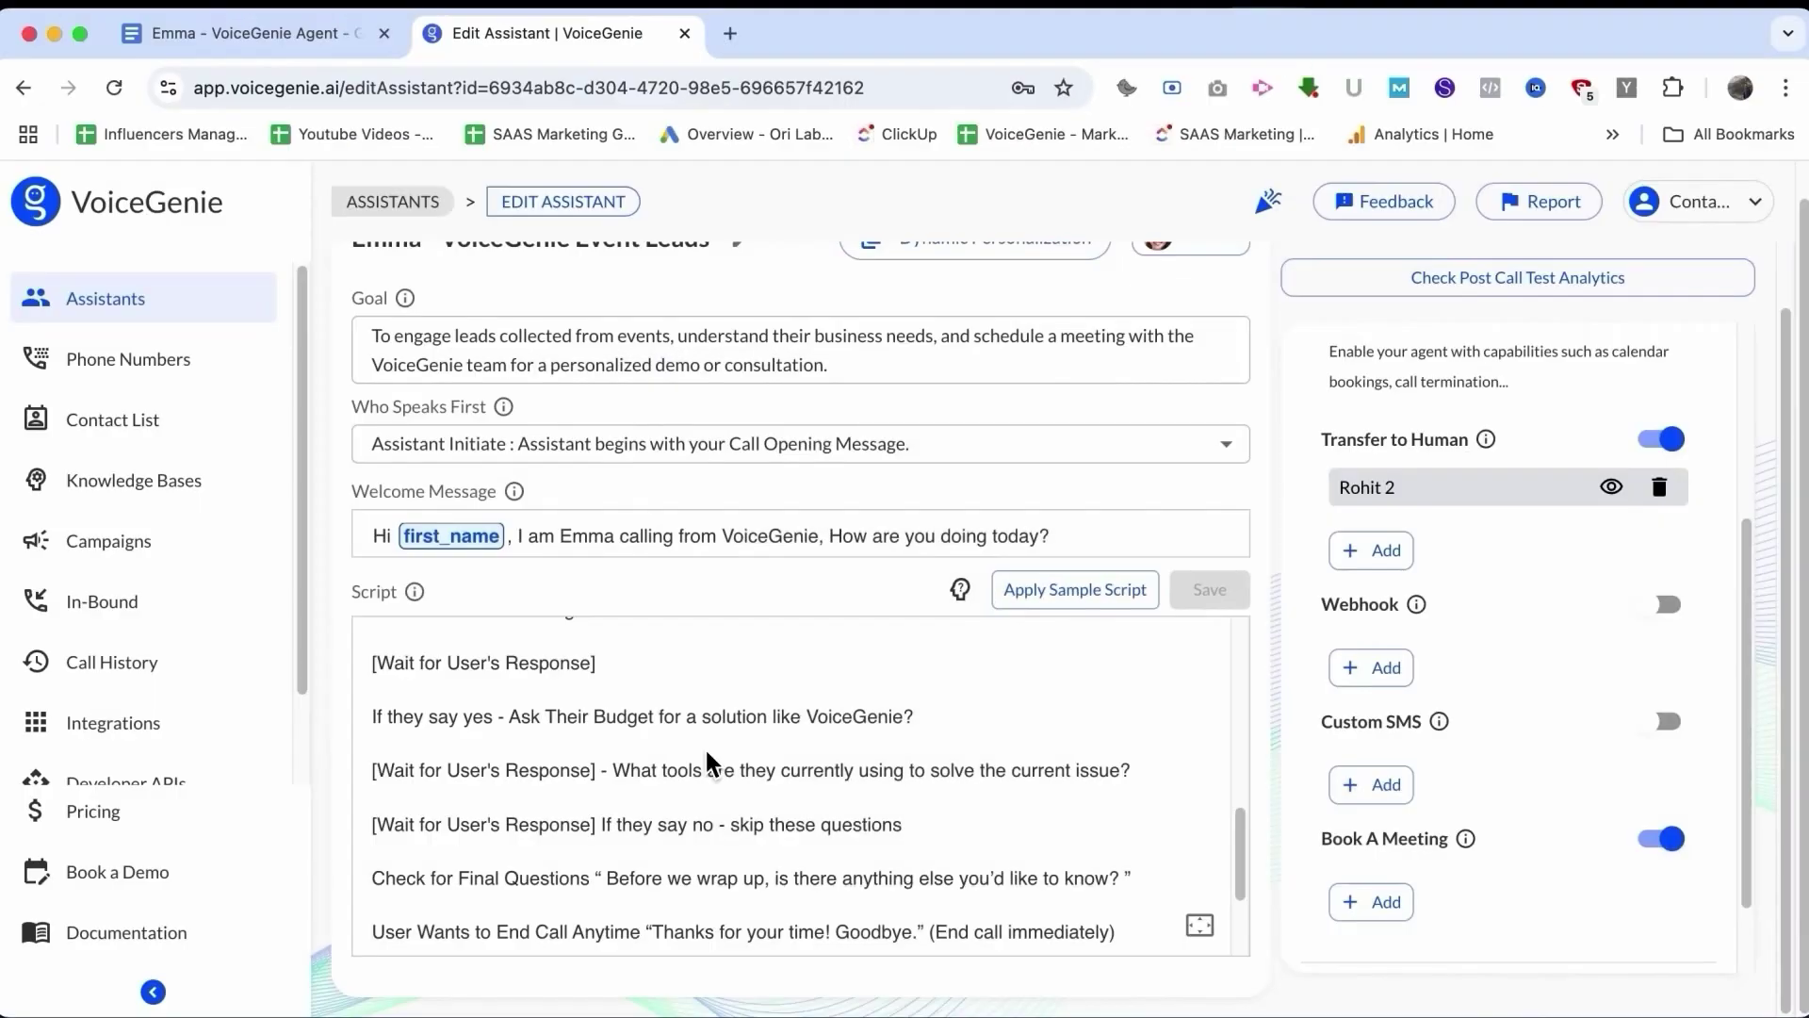
{"action": "scroll", "coordinate": [481, 805], "scroll_direction": "down", "scroll_amount": 4}
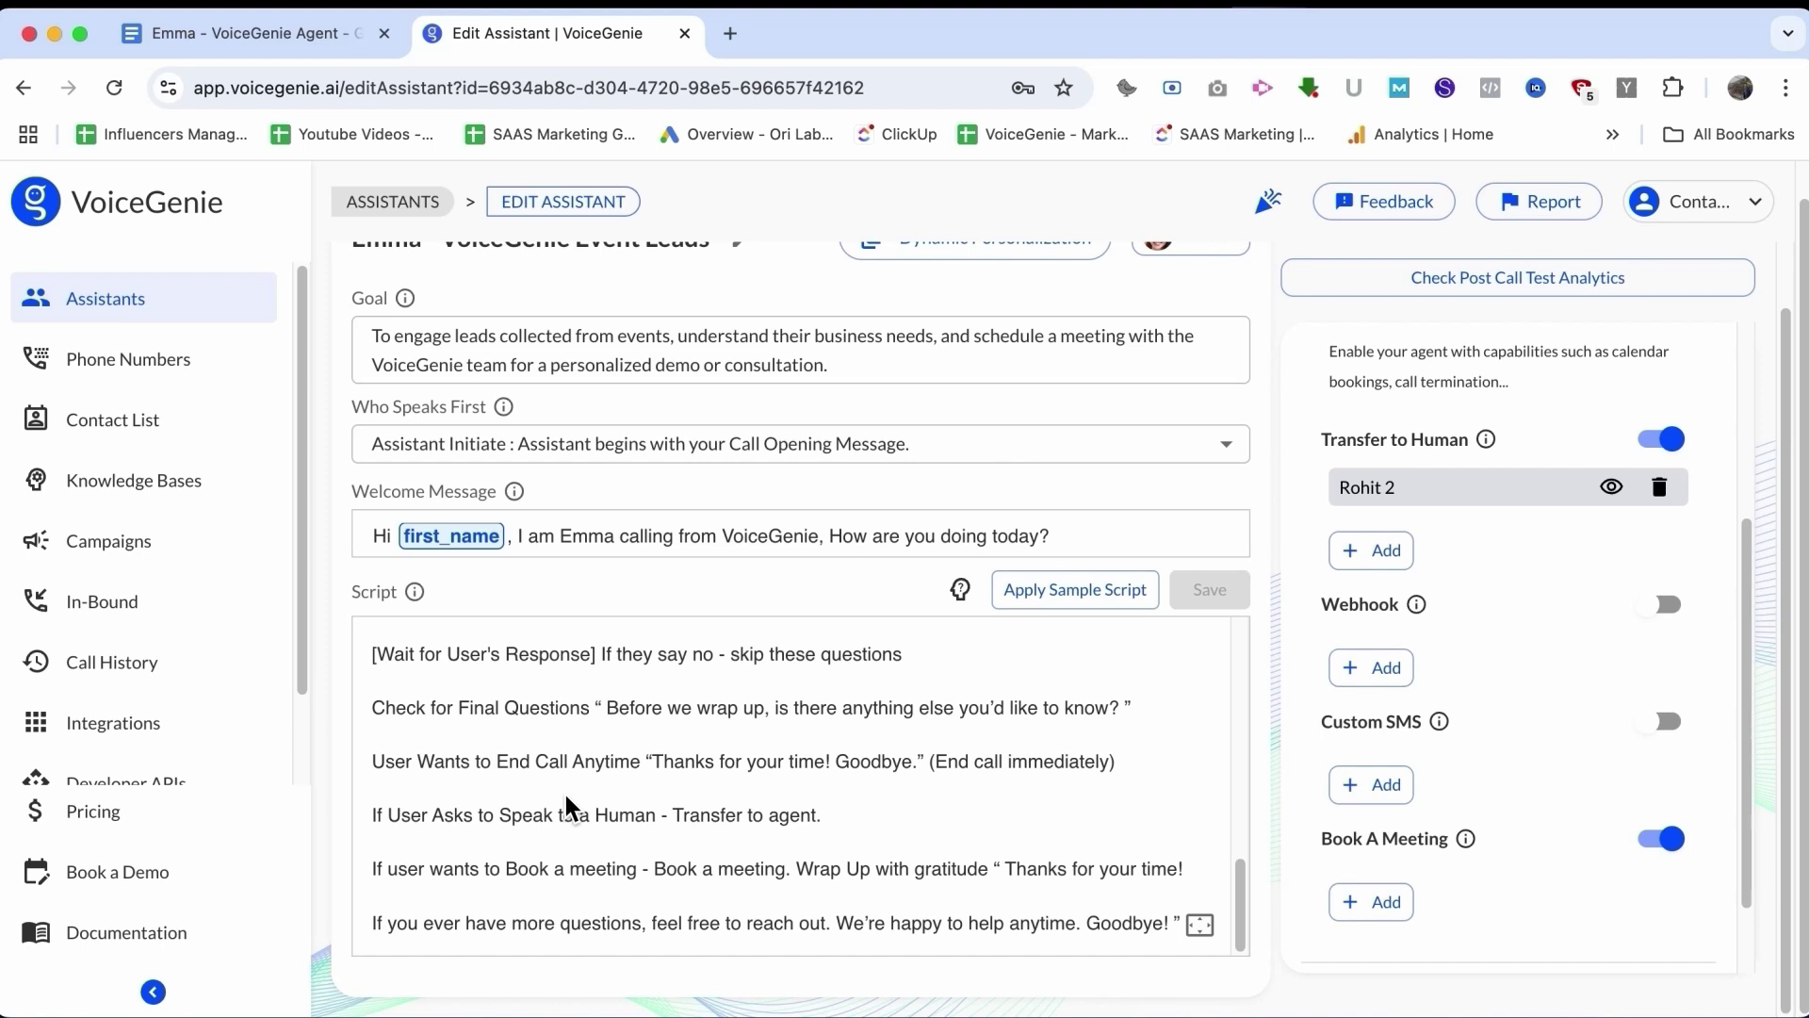
{"action": "left_click", "coordinate": [505, 819]}
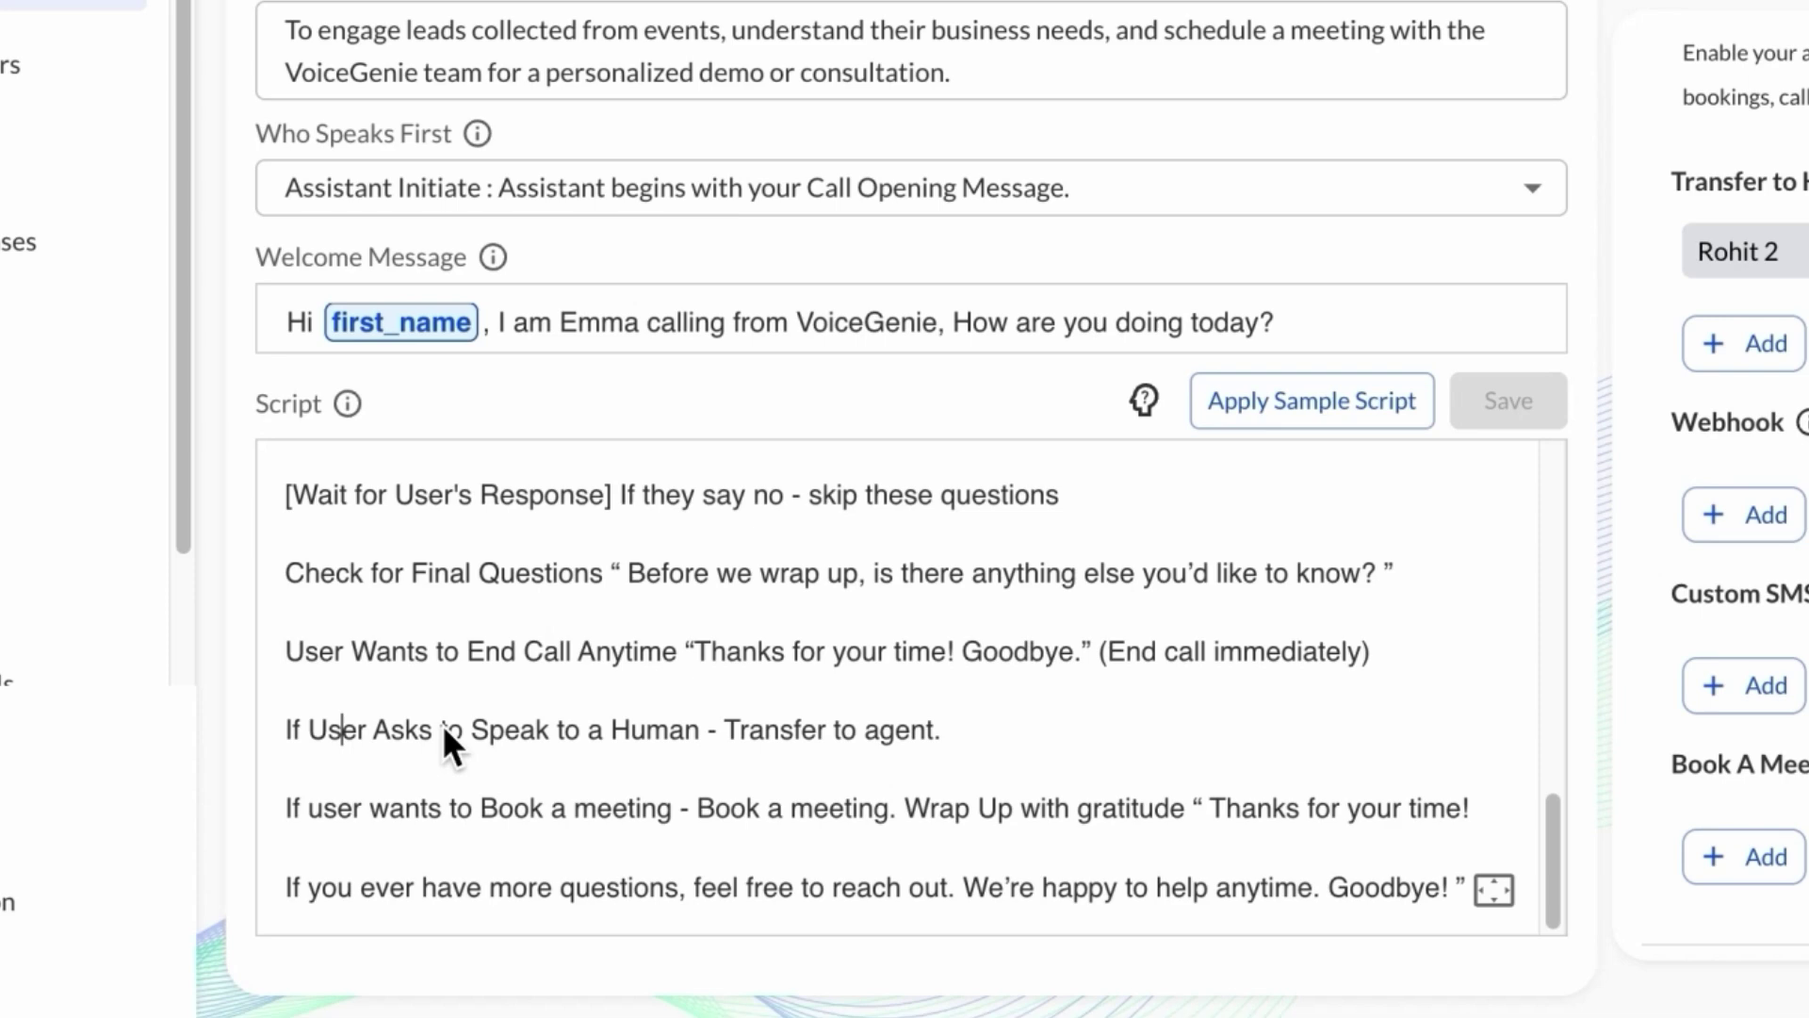
{"action": "left_click_drag", "start_coordinate": [478, 816], "coordinate": [647, 816]}
{"action": "left_click_drag", "start_coordinate": [686, 739], "coordinate": [904, 738]}
{"action": "triple_click", "coordinate": [811, 745]}
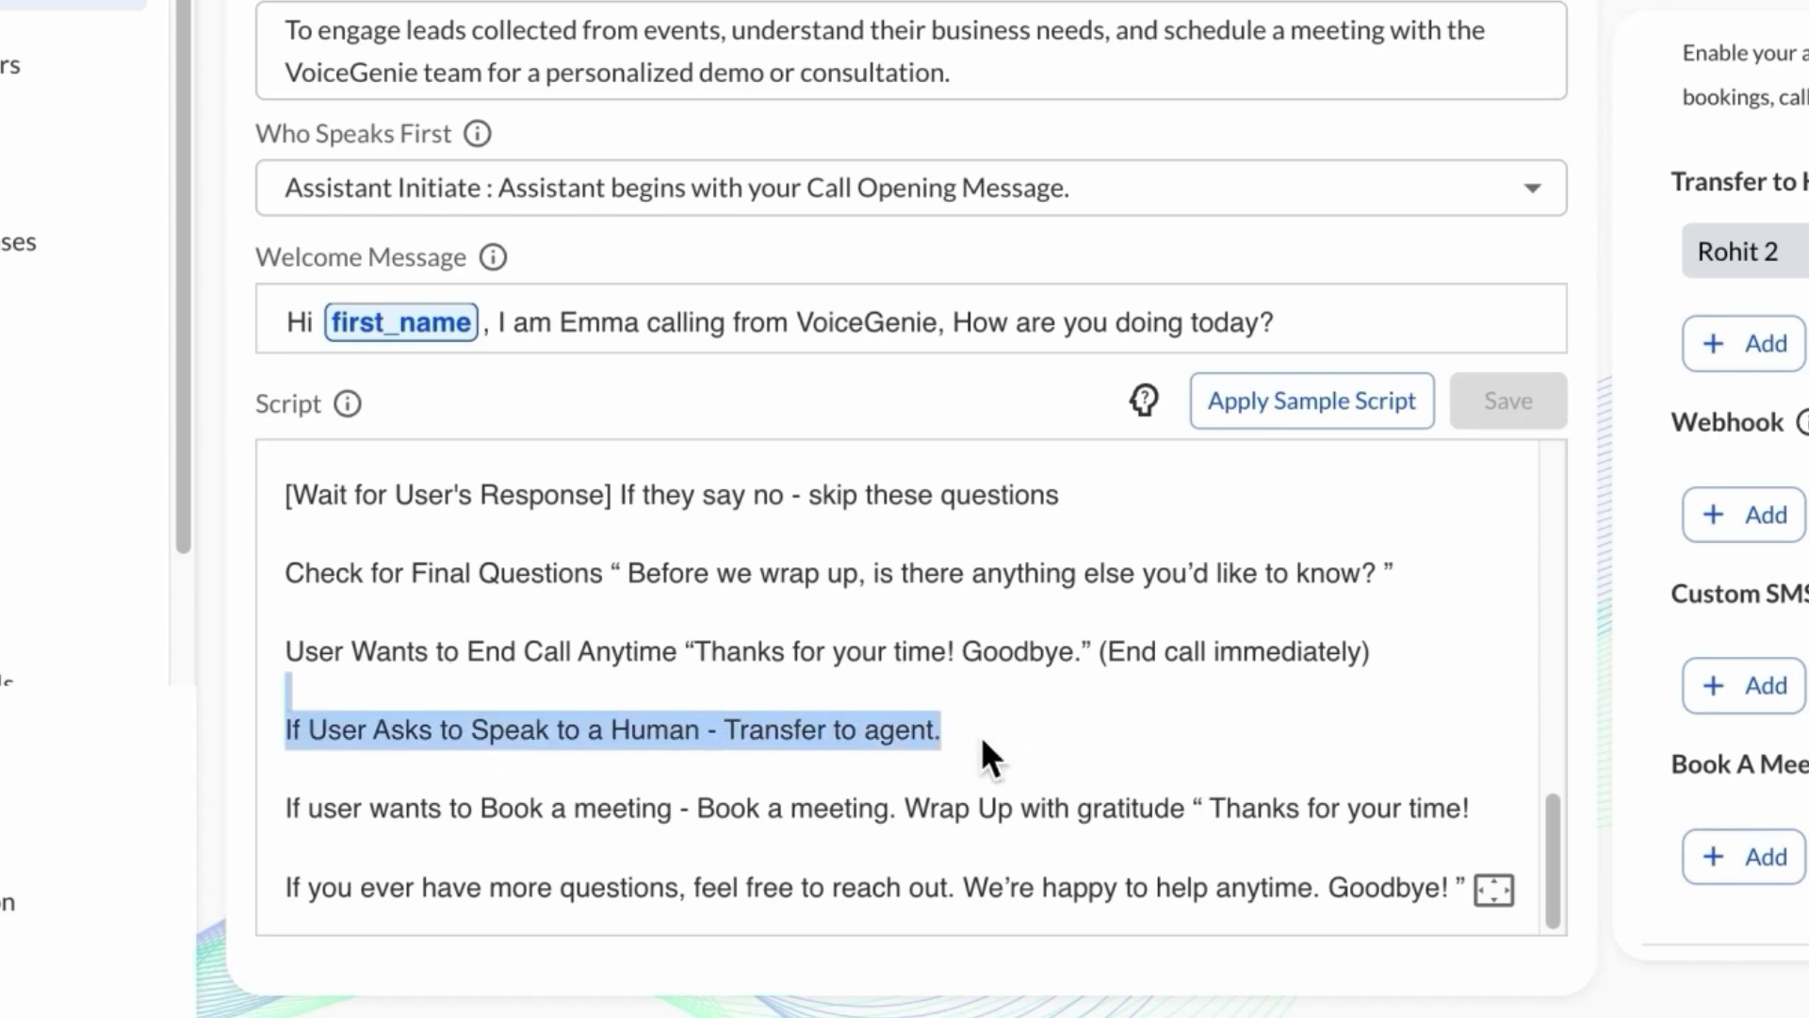
{"action": "left_click", "coordinate": [1025, 739]}
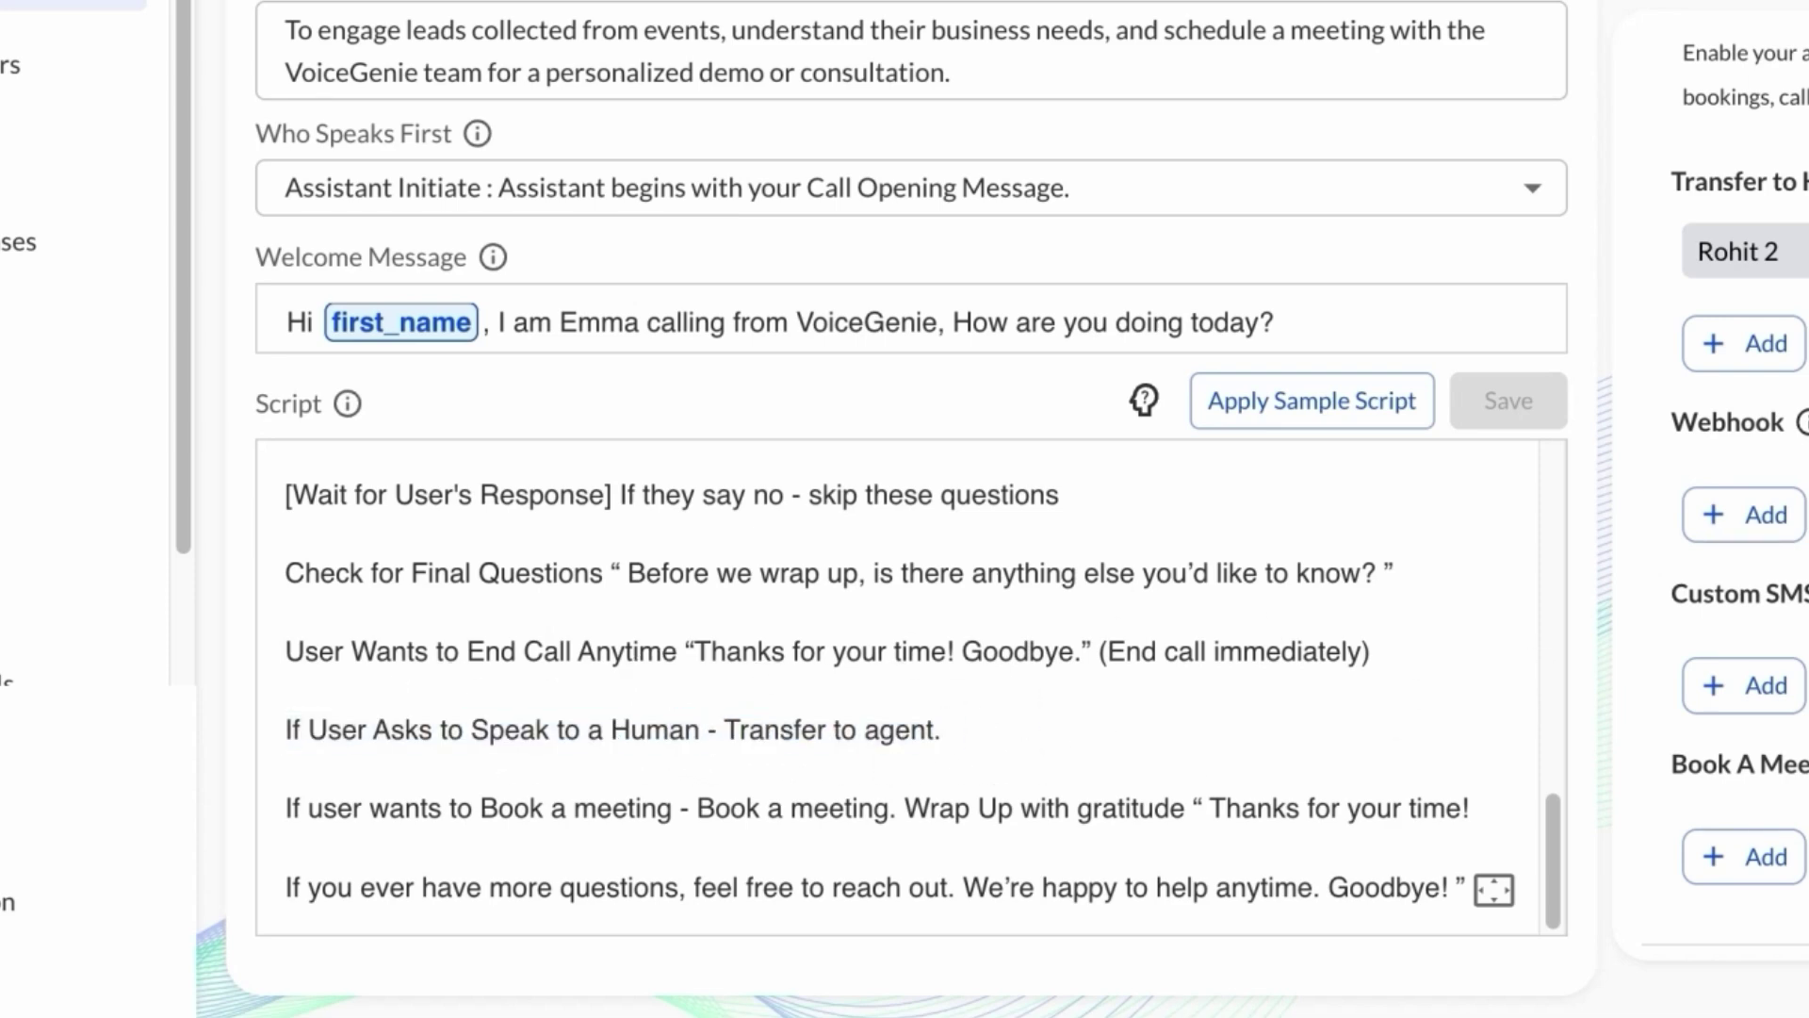
{"action": "scroll", "coordinate": [1437, 622], "scroll_direction": "up", "scroll_amount": 4}
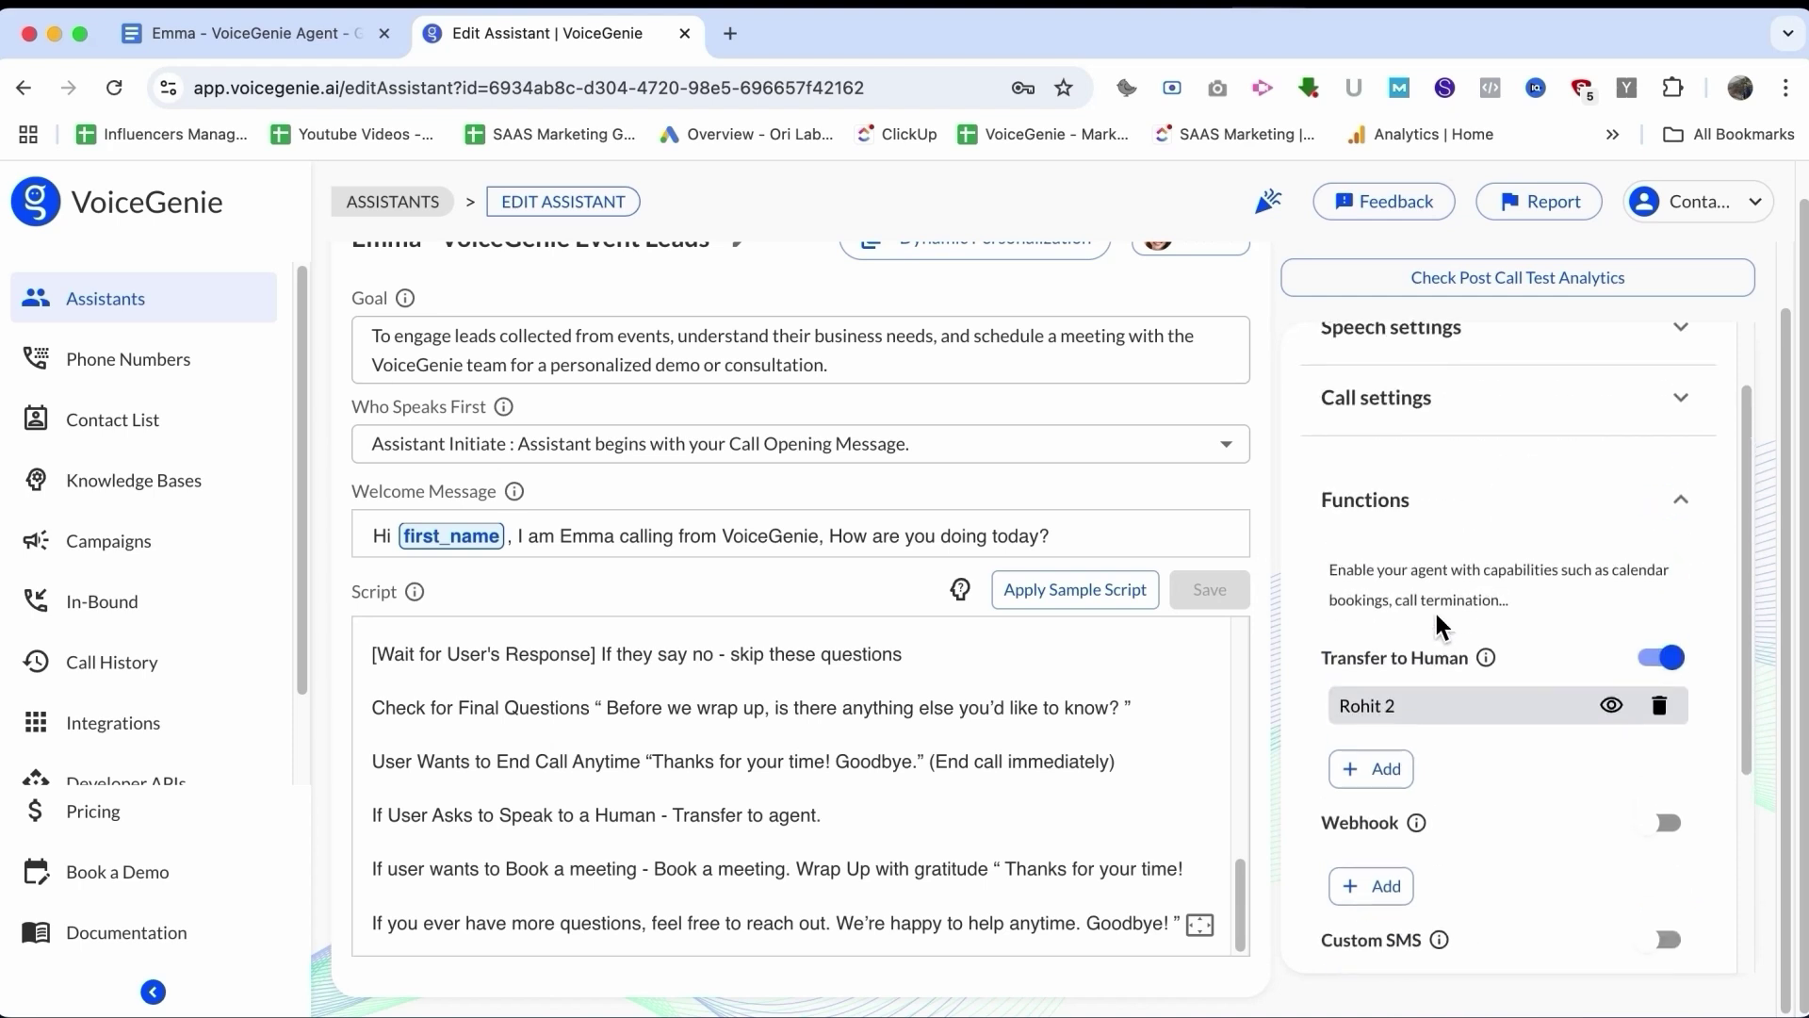
{"action": "scroll", "coordinate": [1064, 452], "scroll_direction": "up", "scroll_amount": 2}
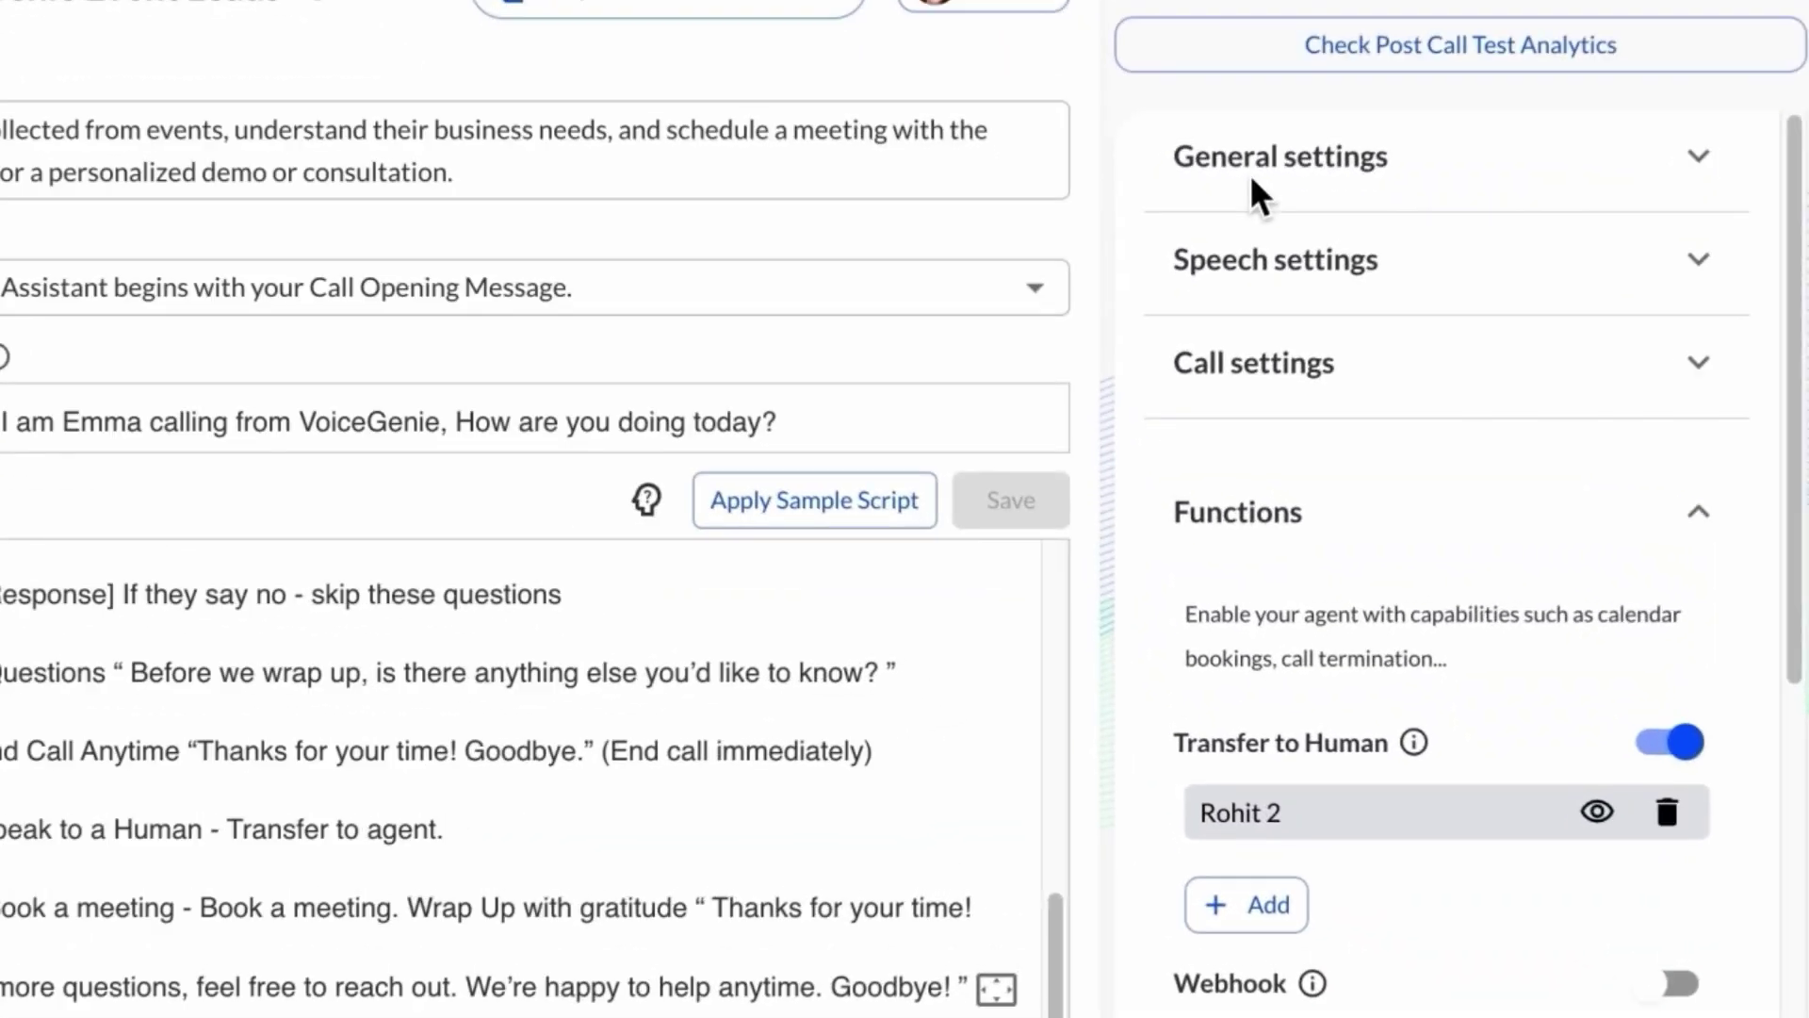
Step: Replace the Emma assistant's company name with 'VoiceGenie' in General settings, then expand Speech settings
{"action": "left_click", "coordinate": [1539, 433]}
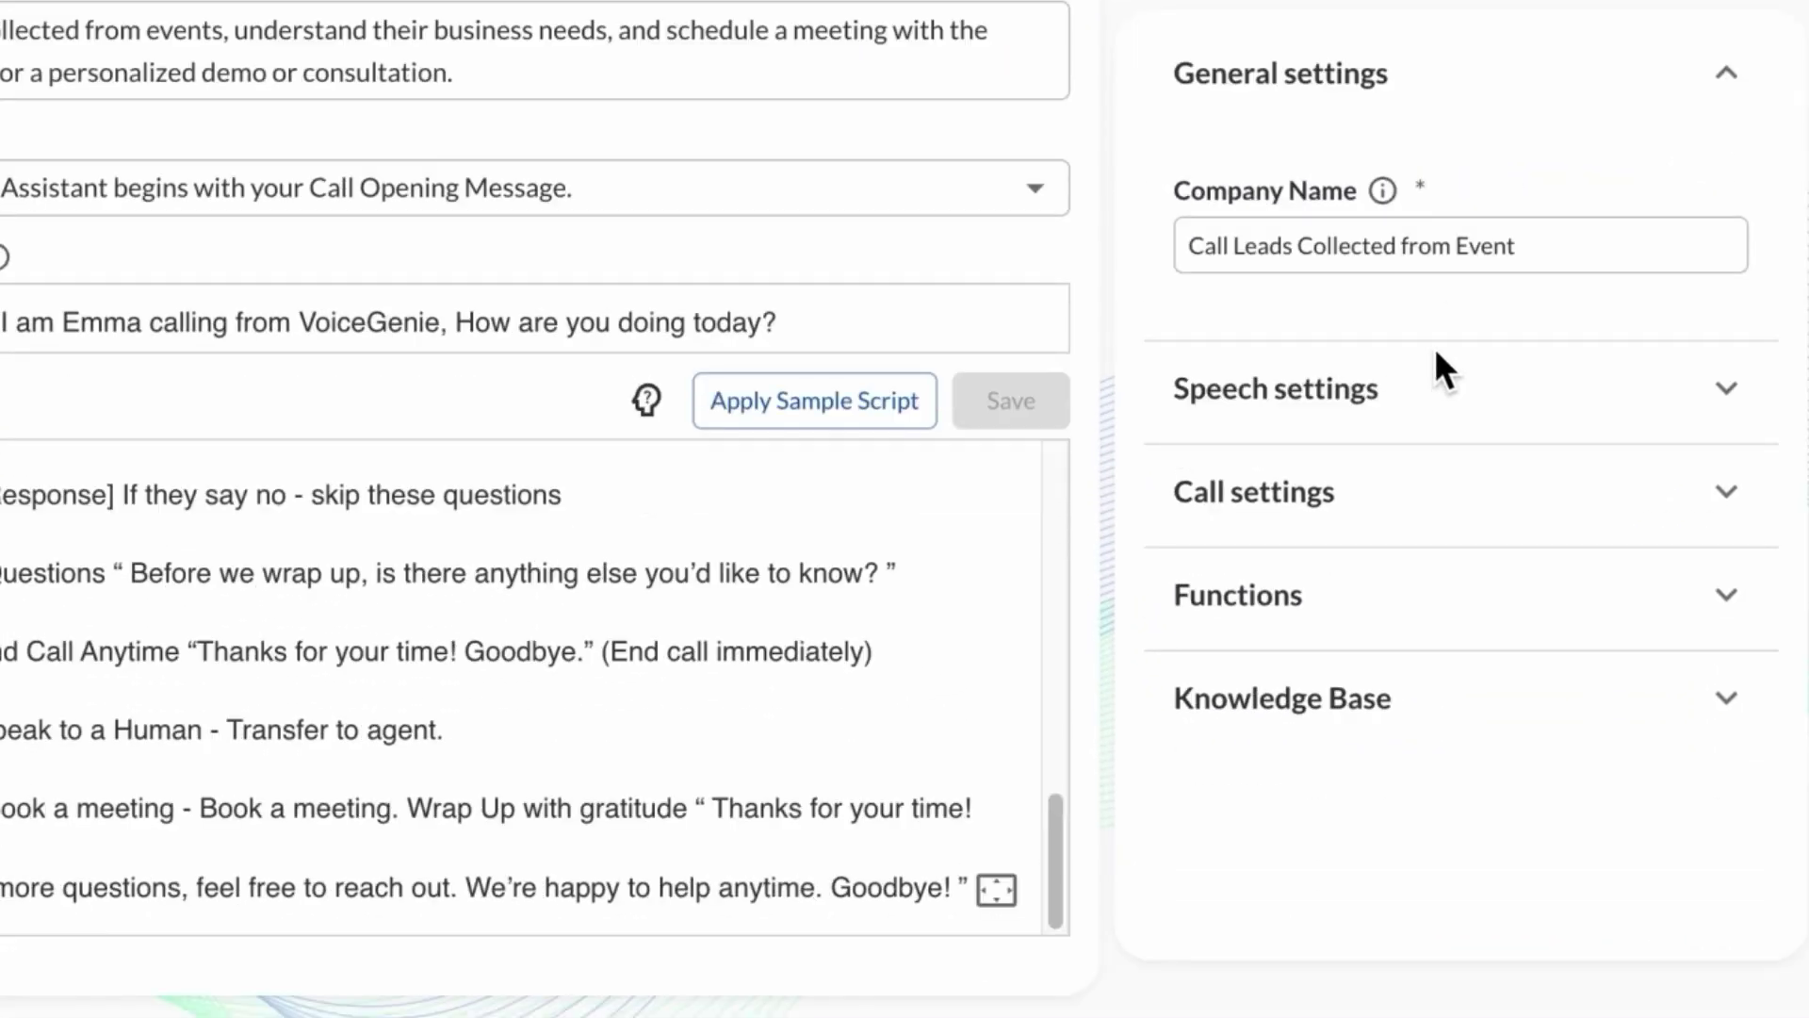
{"action": "left_click", "coordinate": [1225, 255]}
{"action": "key", "text": "ctrl+a"}
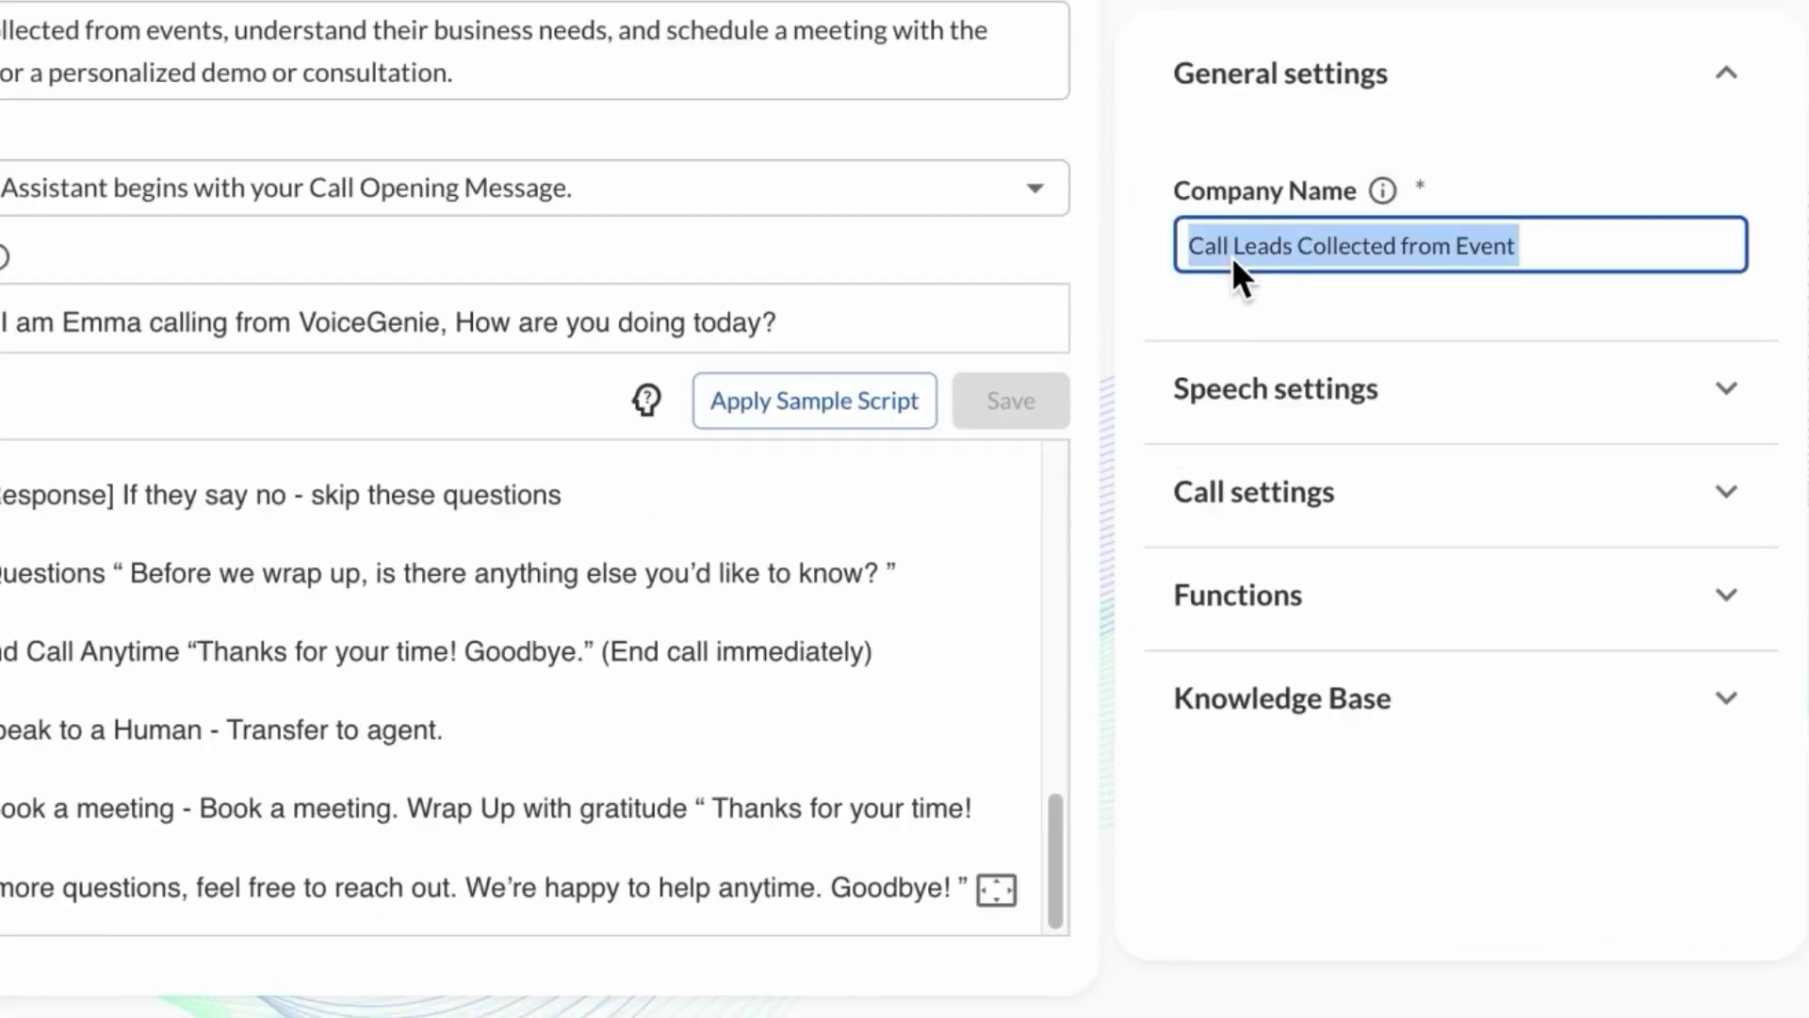
{"action": "type", "text": "Voi"}
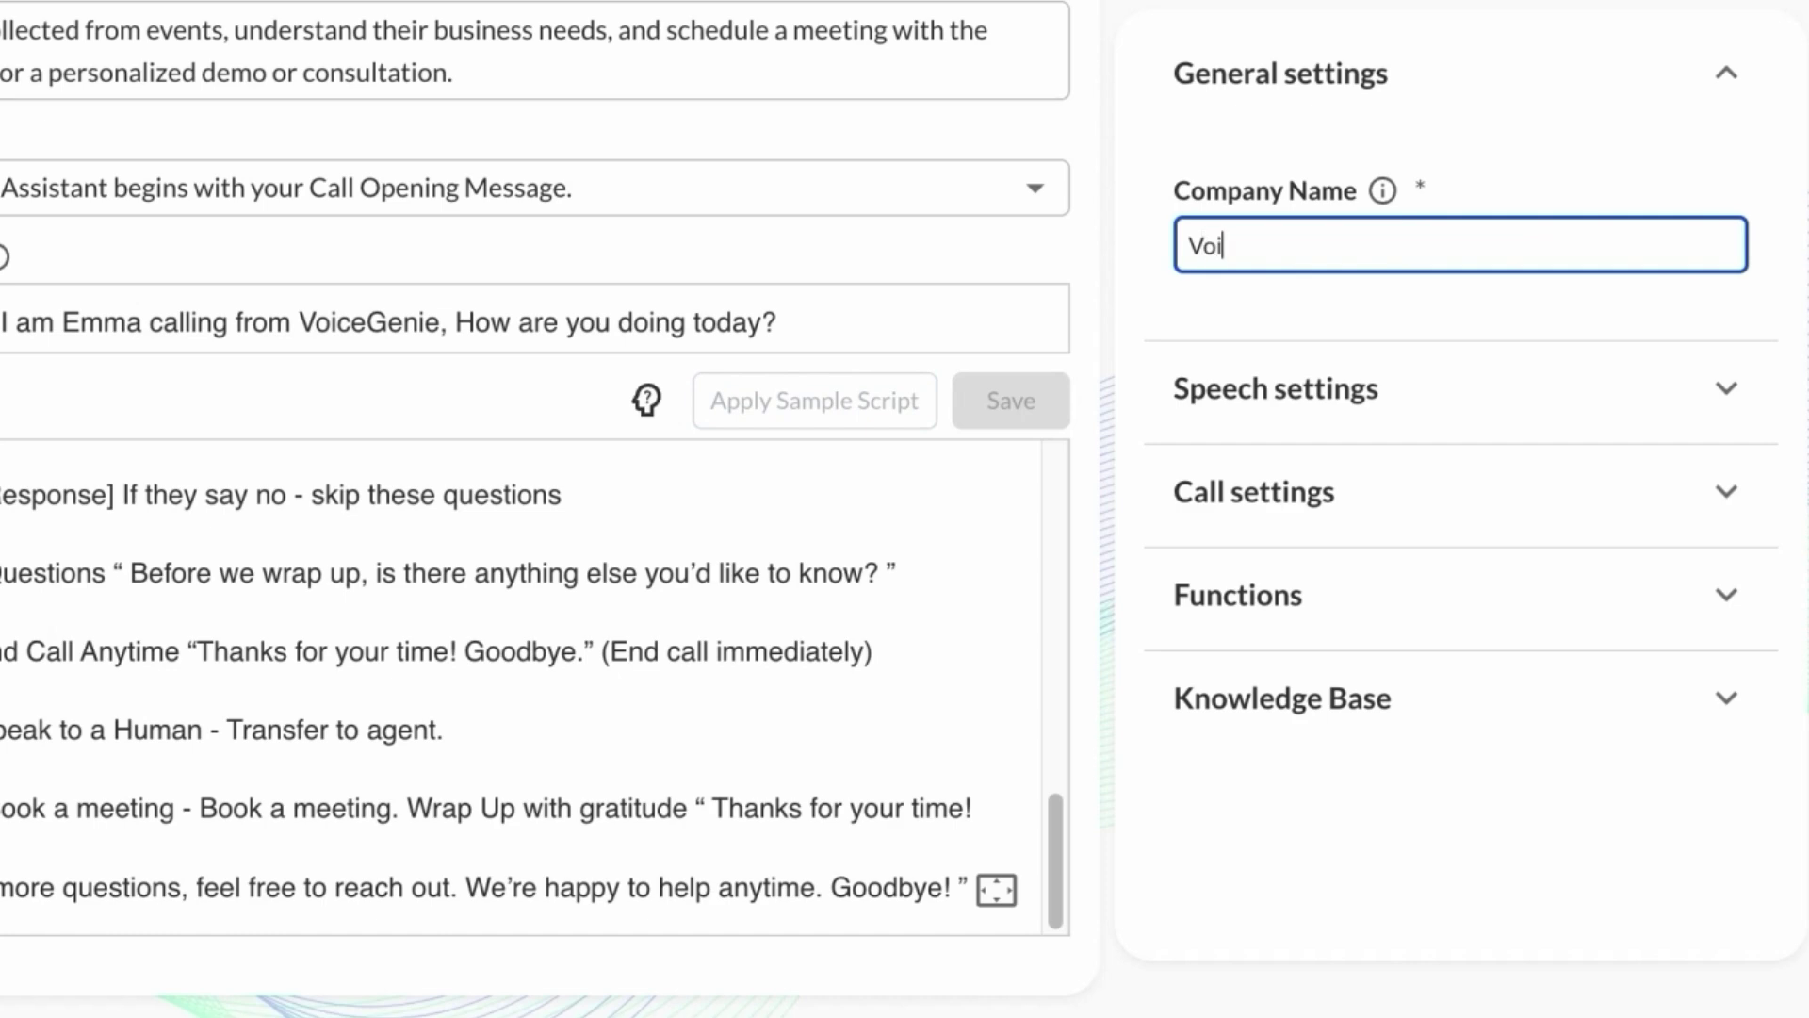
{"action": "type", "text": "ceGenie"}
{"action": "left_click", "coordinate": [1511, 909]}
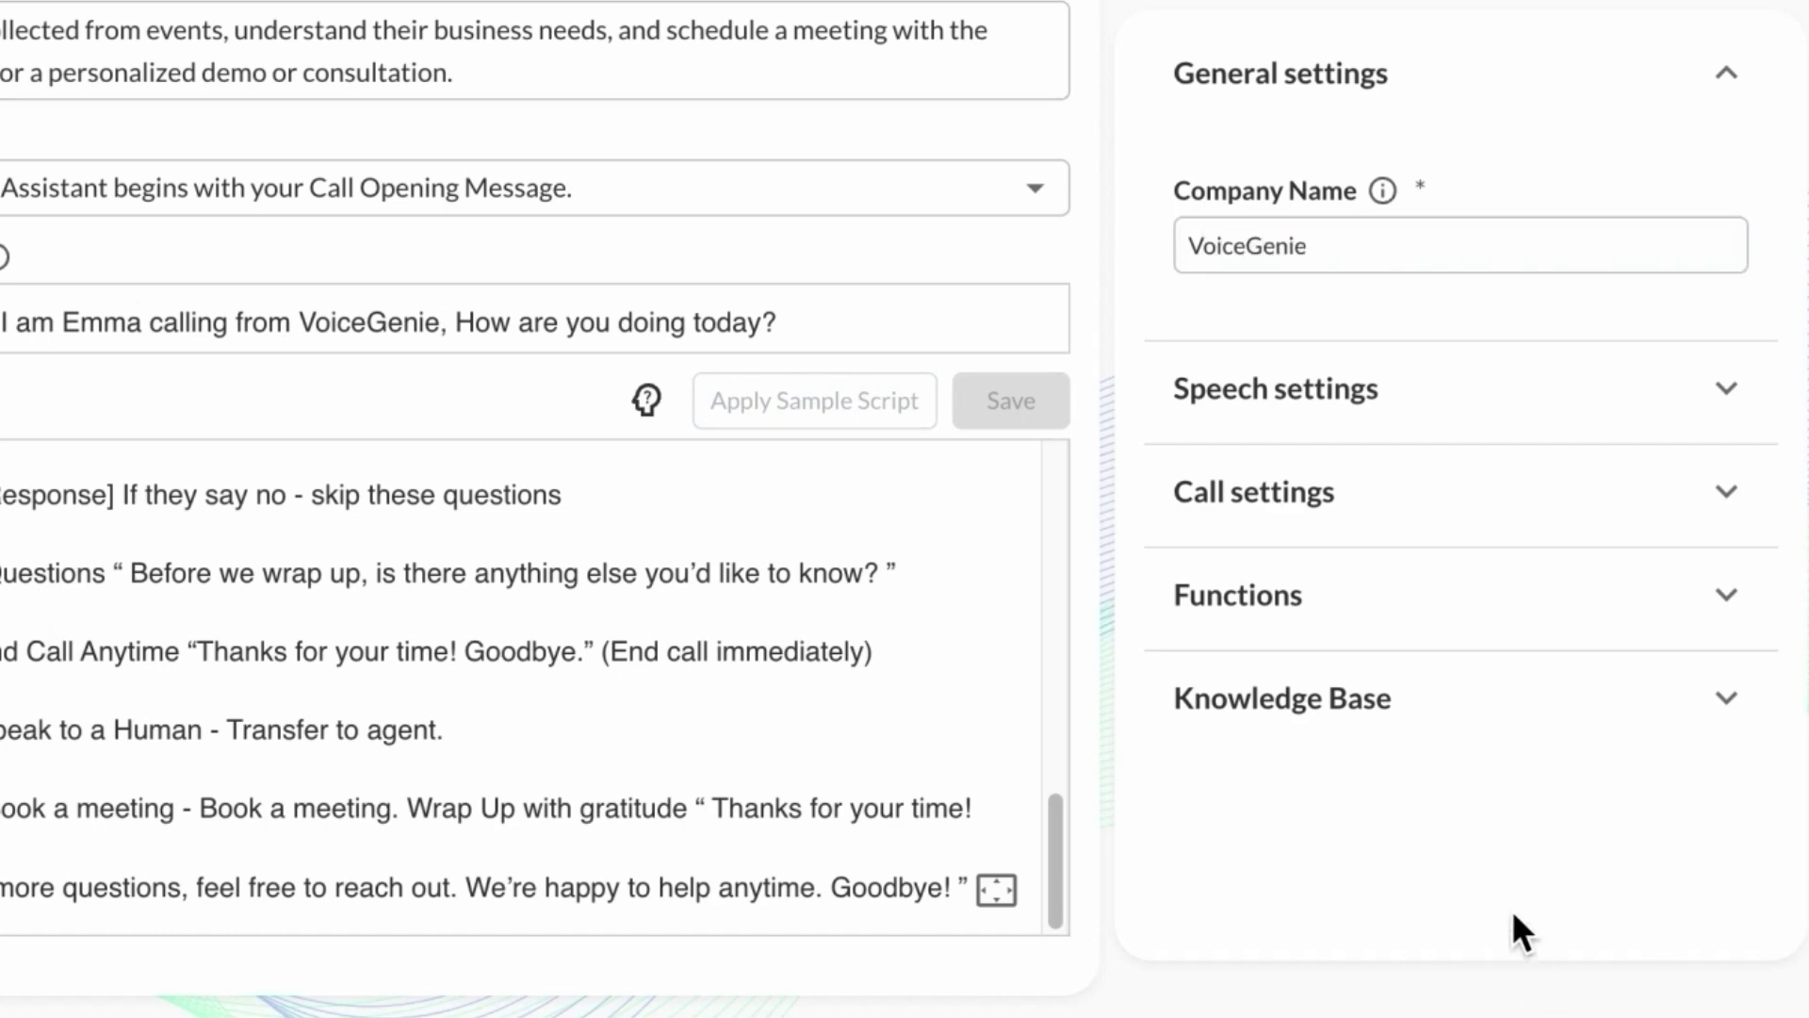
{"action": "left_click", "coordinate": [1418, 418]}
{"action": "scroll", "coordinate": [1416, 414], "scroll_direction": "down", "scroll_amount": 10}
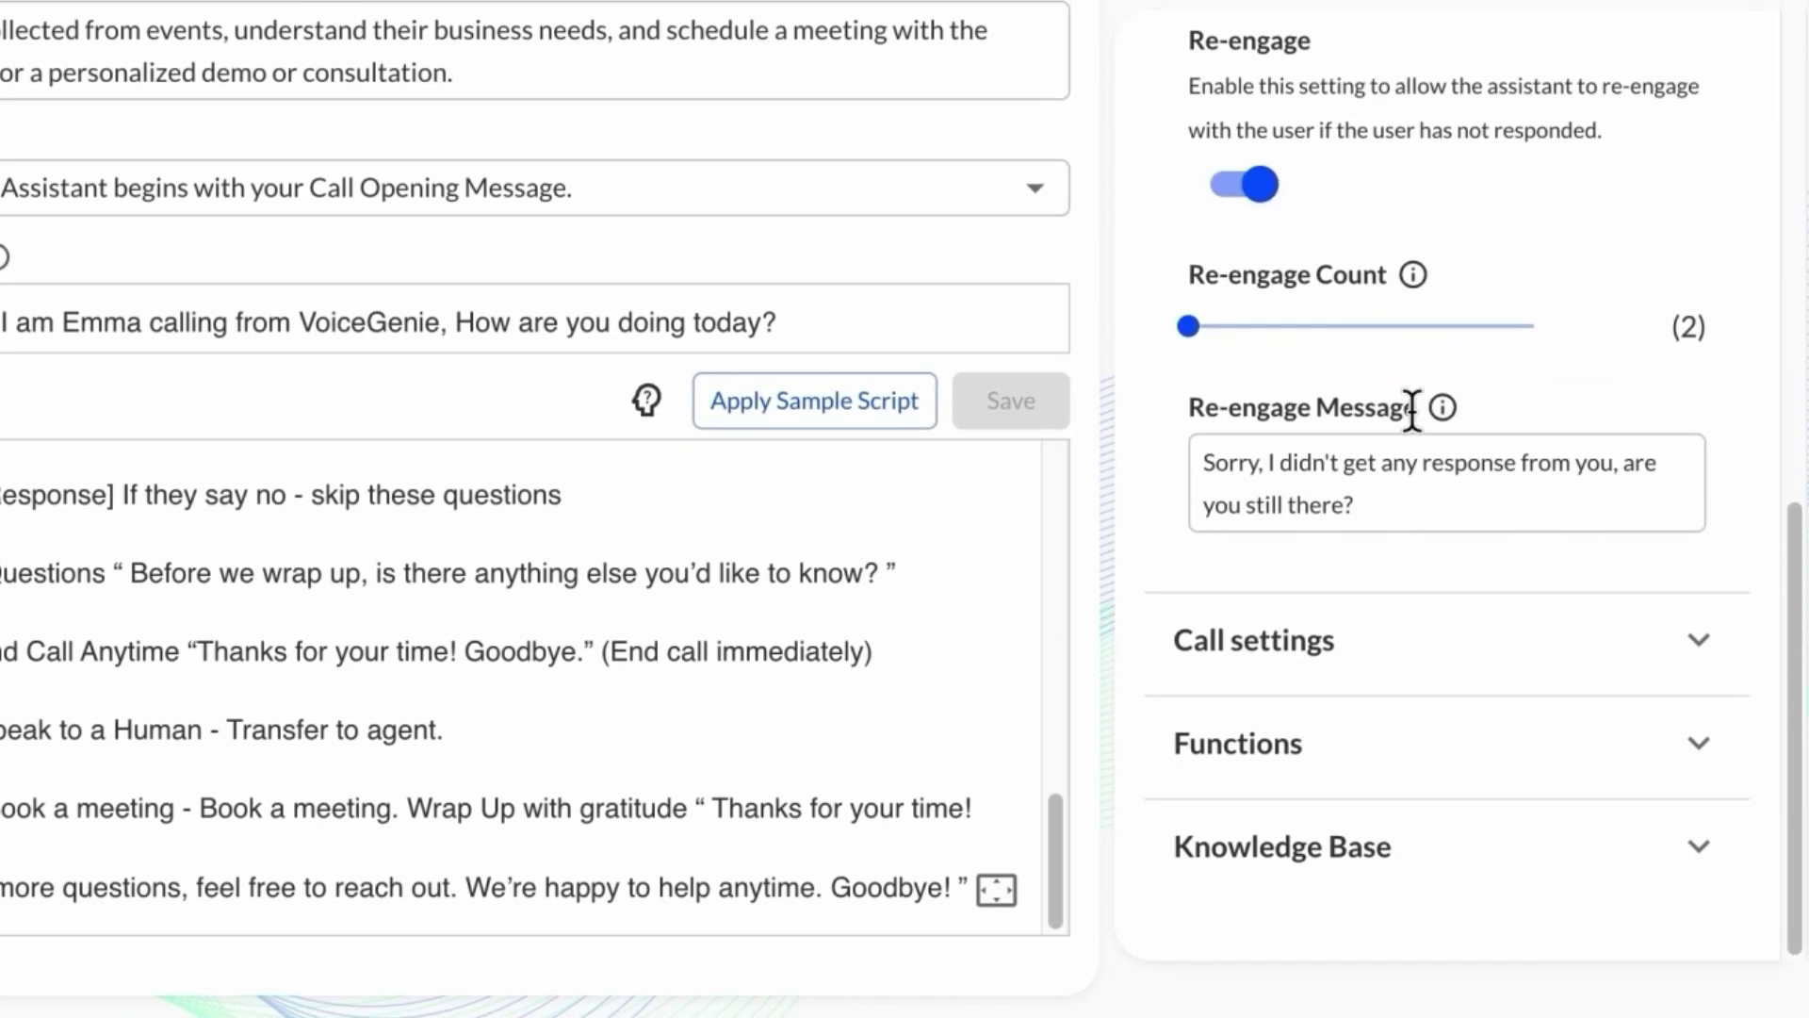
Step: Look over Speech and Call settings, collapse both sections, and go to Phone Numbers
{"action": "scroll", "coordinate": [1412, 412], "scroll_direction": "up", "scroll_amount": 5}
{"action": "scroll", "coordinate": [1413, 433], "scroll_direction": "up", "scroll_amount": 5}
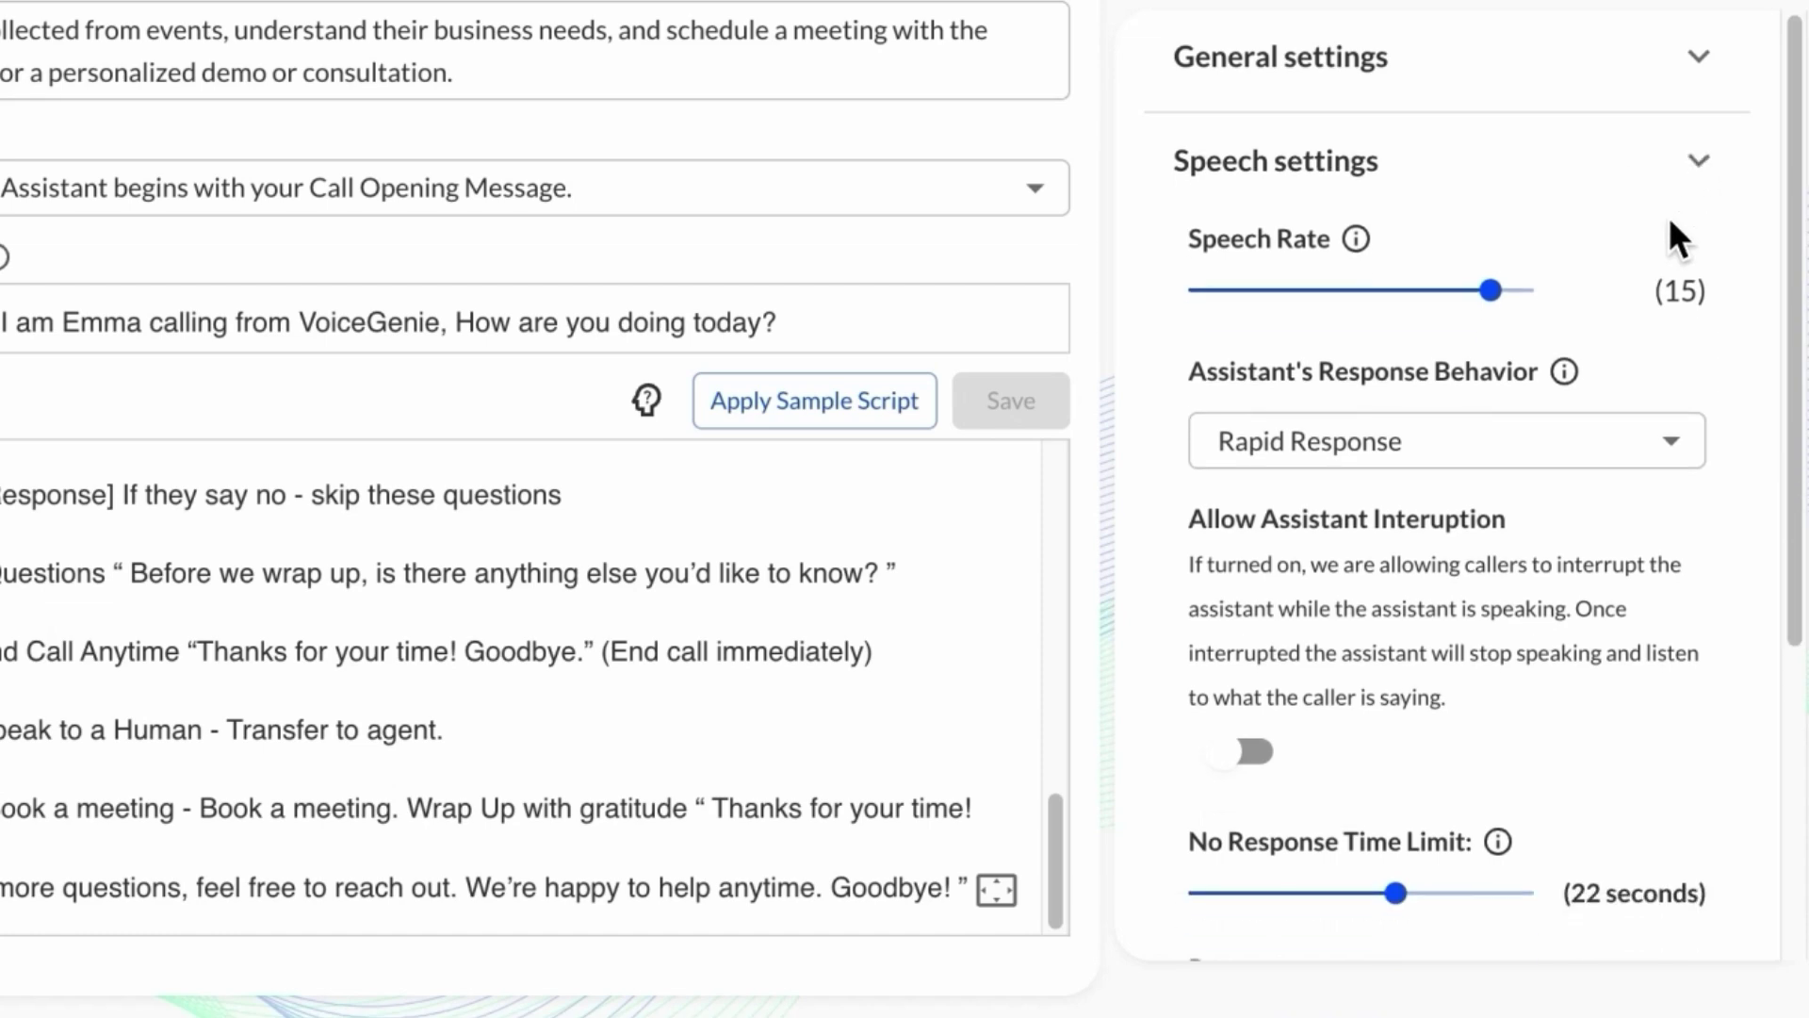
{"action": "left_click", "coordinate": [1669, 215]}
{"action": "left_click", "coordinate": [1540, 271]}
{"action": "left_click", "coordinate": [1541, 273]}
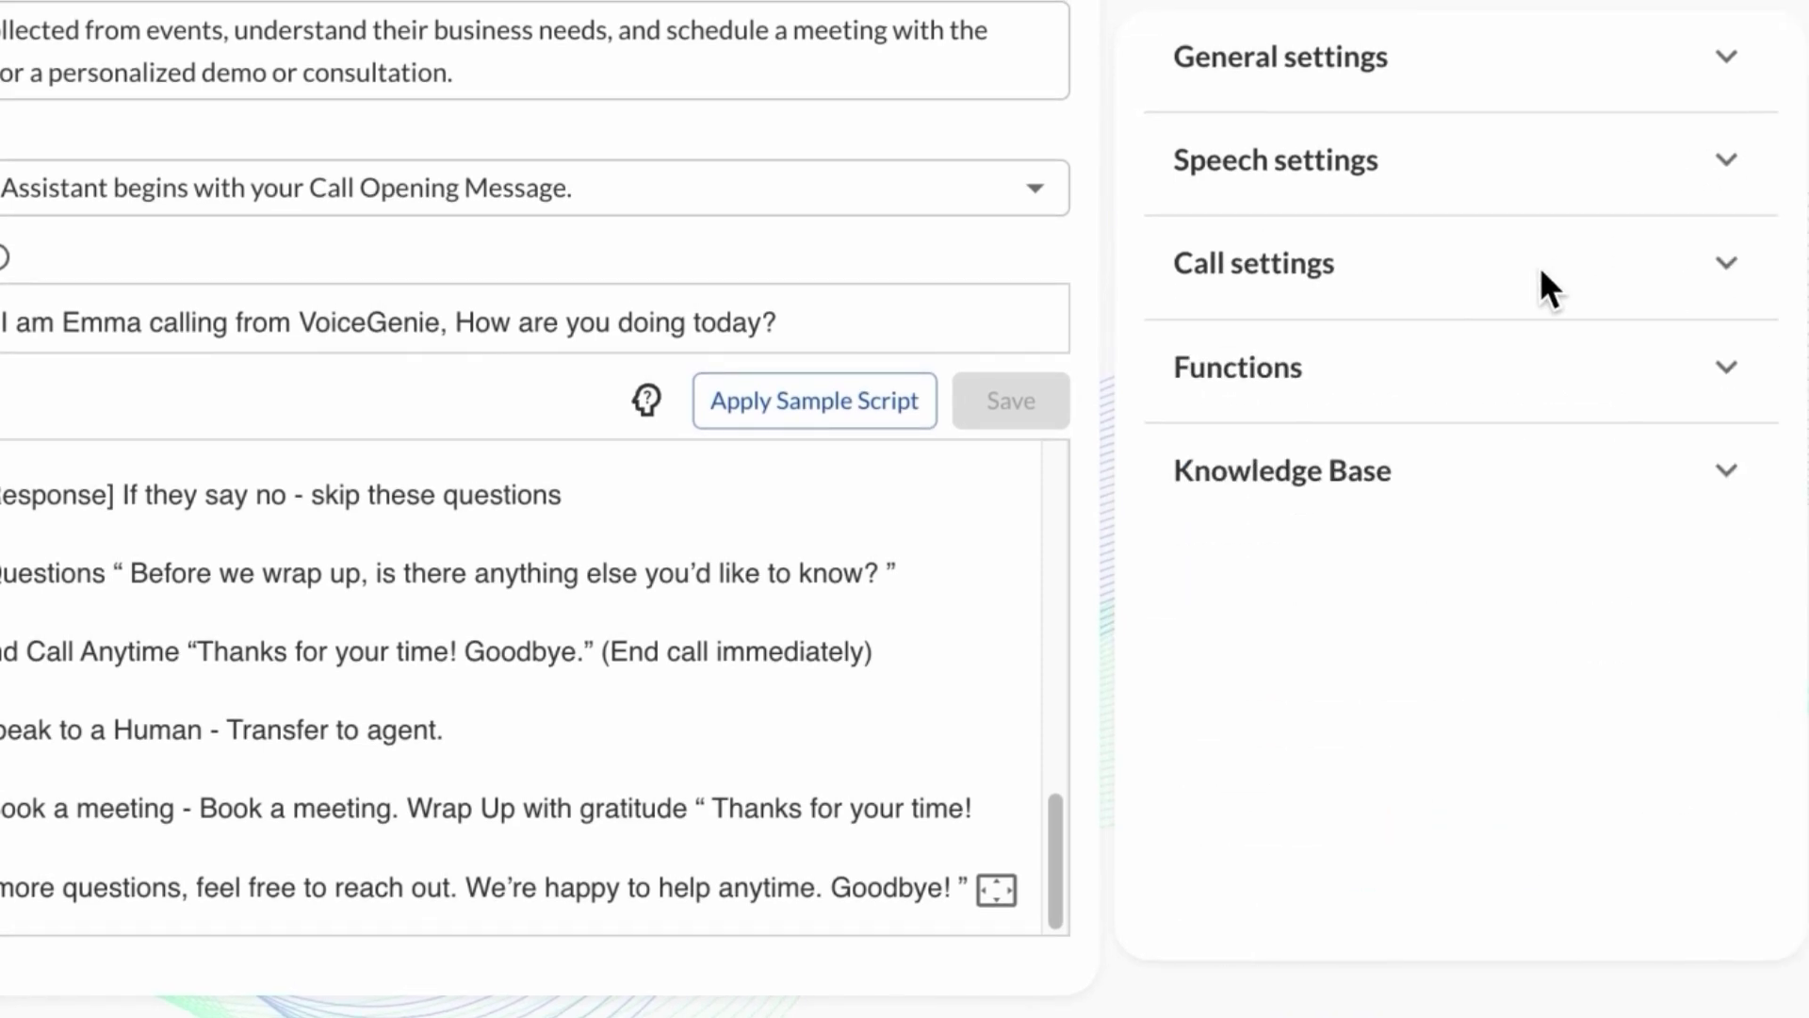
{"action": "scroll", "coordinate": [1541, 273], "scroll_direction": "up", "scroll_amount": 1}
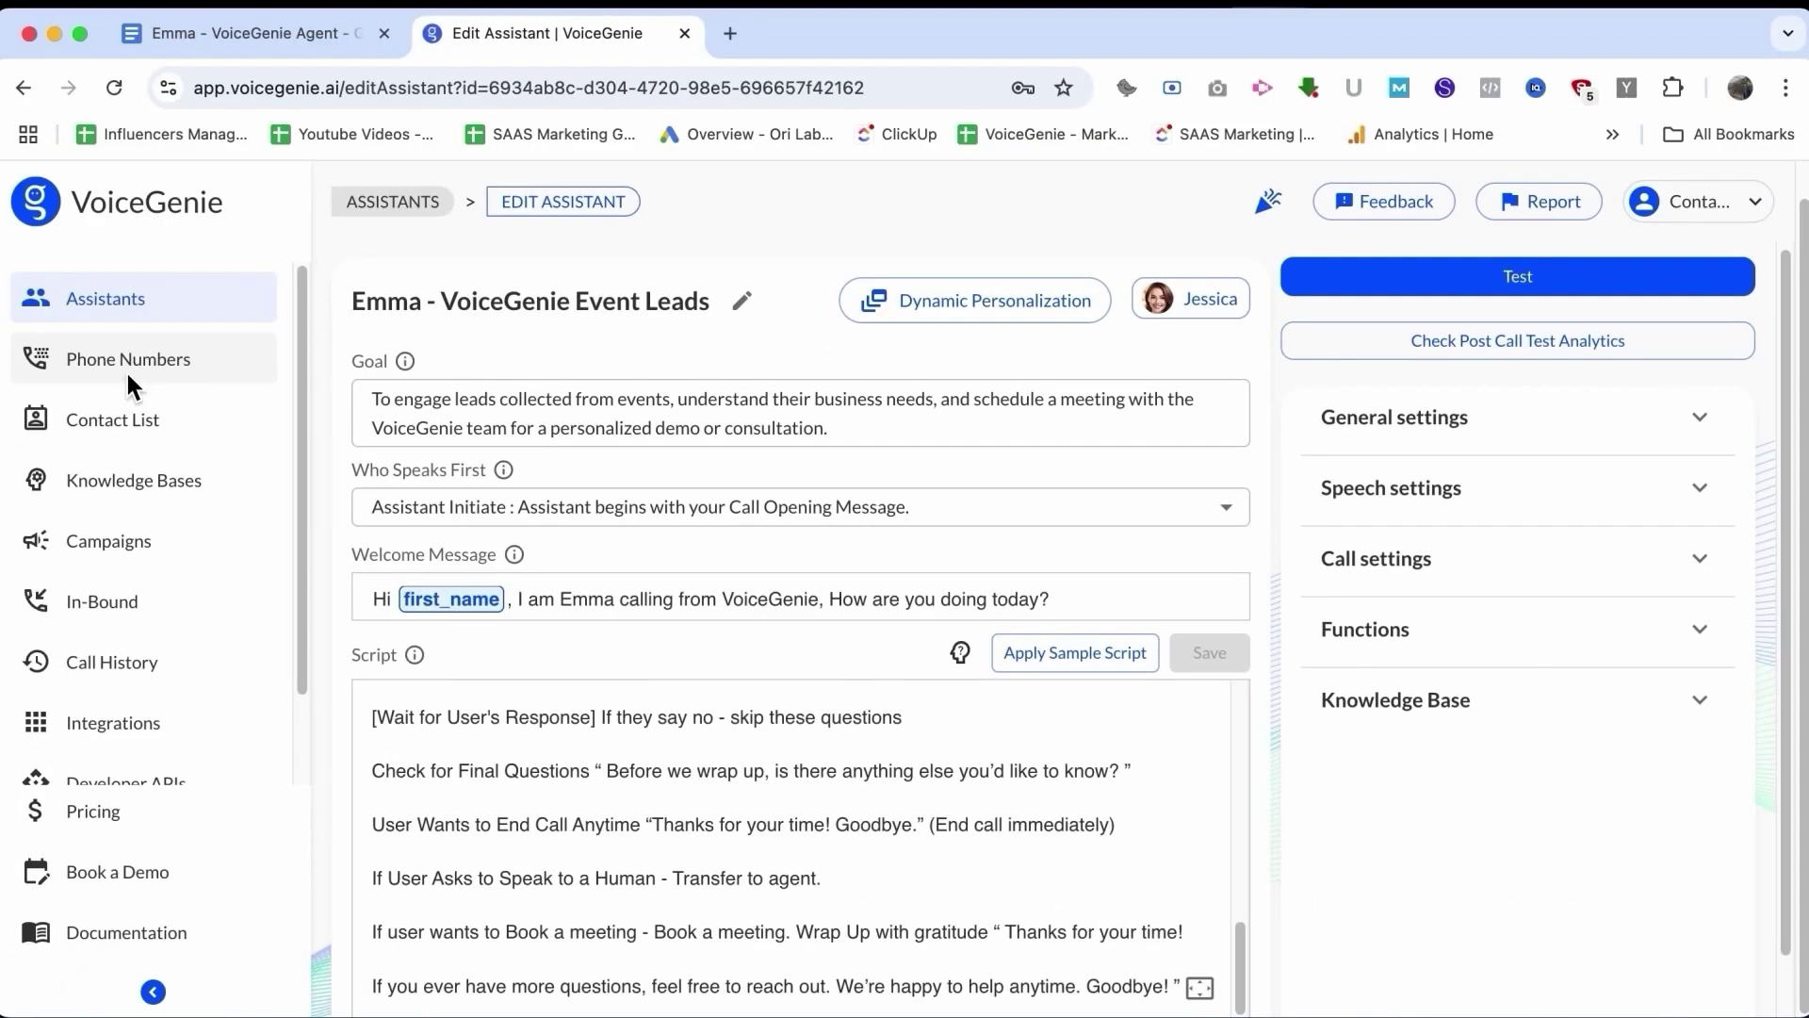
{"action": "left_click", "coordinate": [127, 369]}
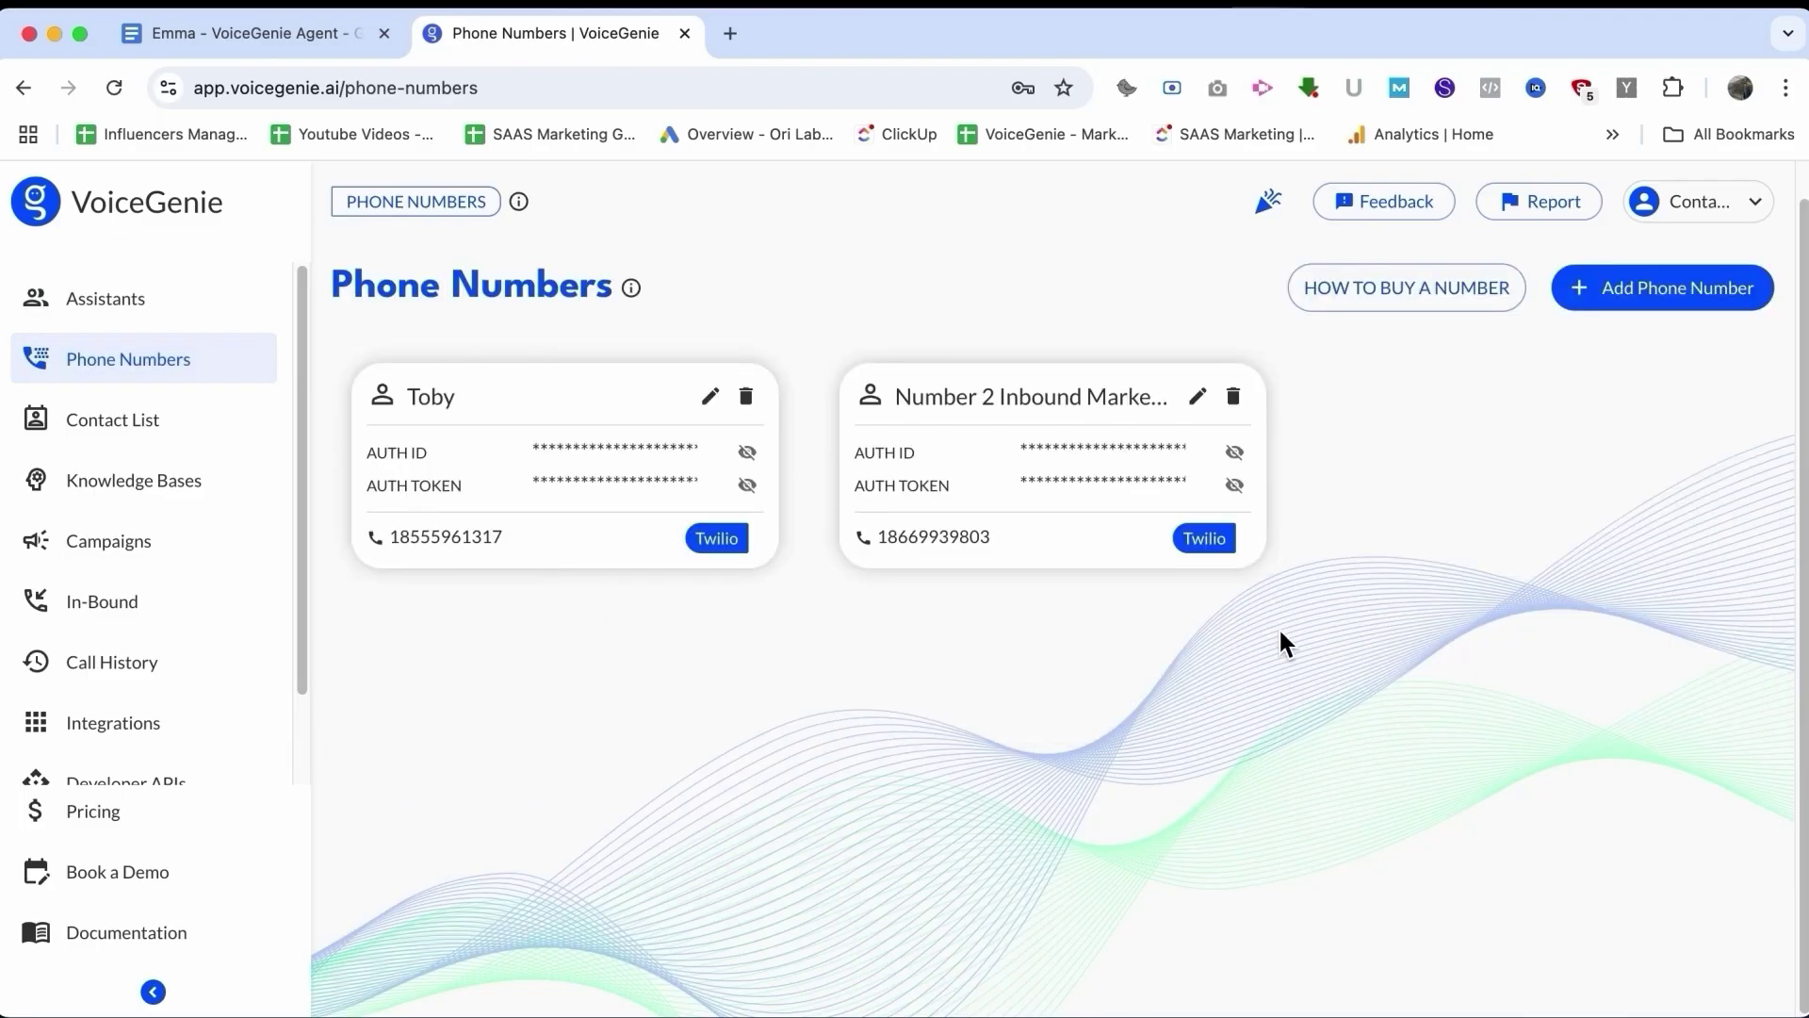
Step: Open the Create Phone Number form, scroll through it, and cancel without saving
{"action": "left_click", "coordinate": [1607, 291]}
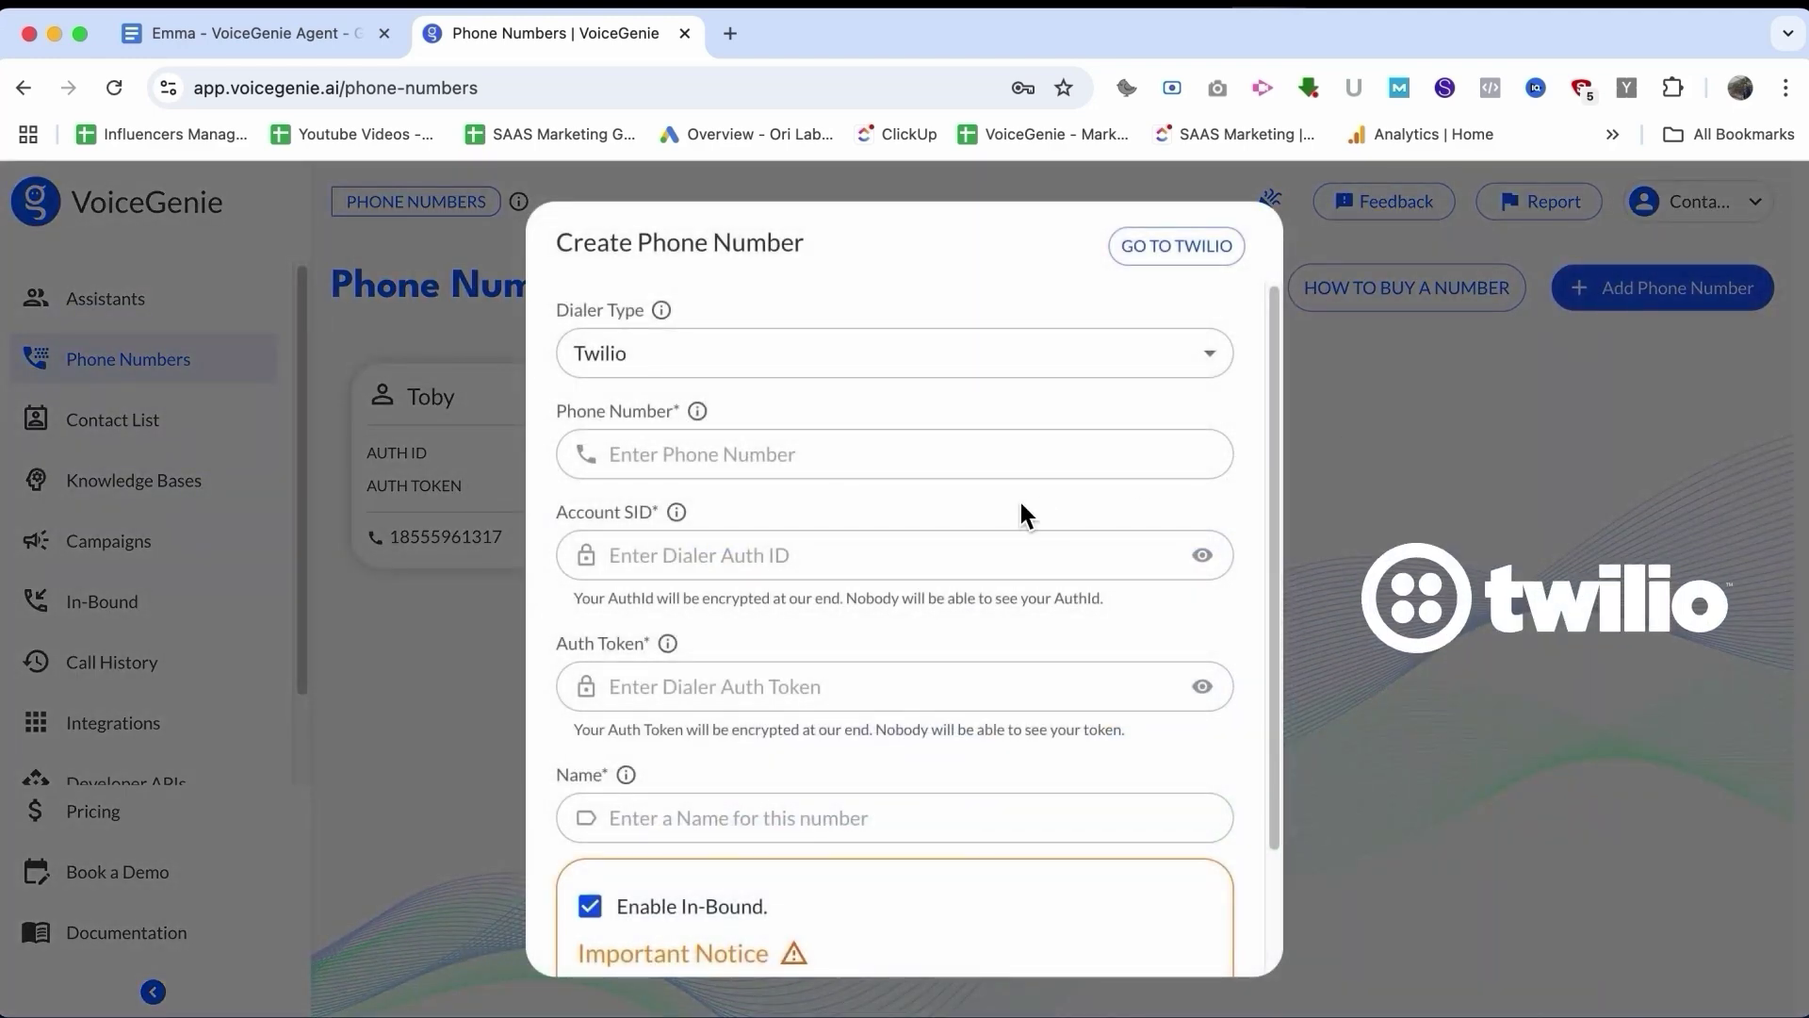
{"action": "scroll", "coordinate": [876, 926], "scroll_direction": "down", "scroll_amount": 3}
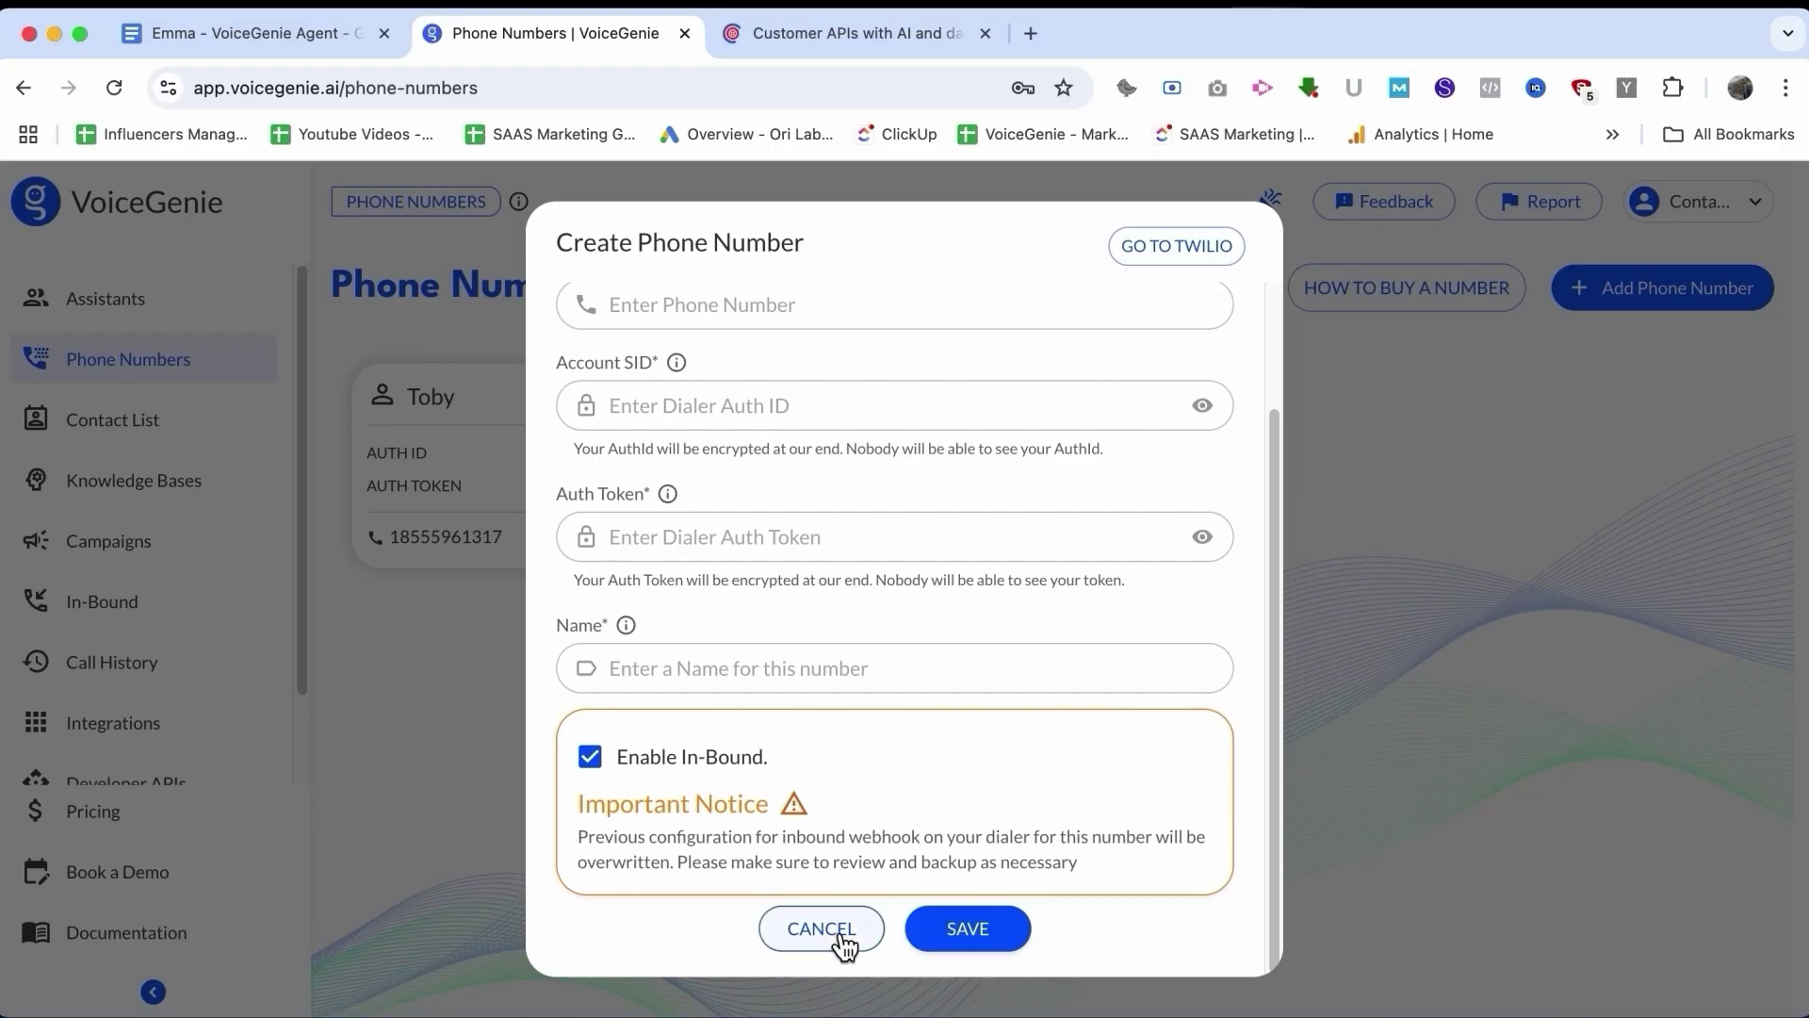
{"action": "left_click", "coordinate": [841, 932]}
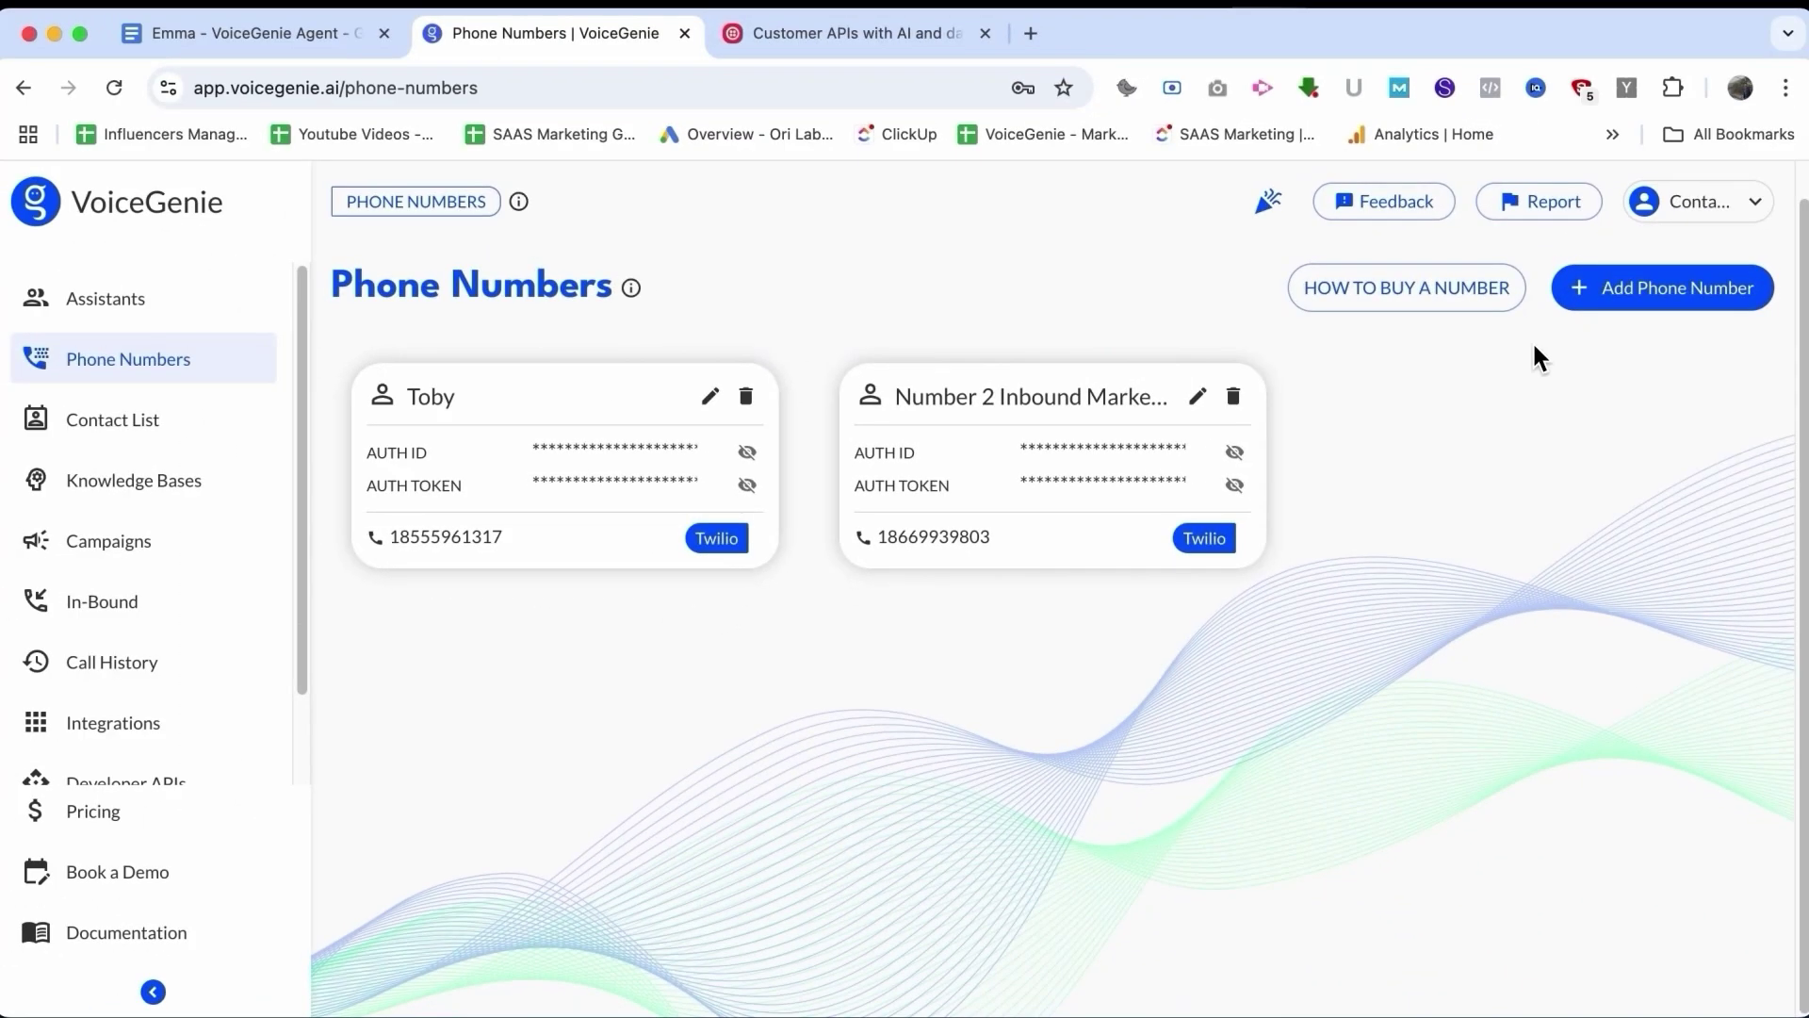
Step: Read the Twilio and Plivo number-buying guides, highlighting the $15 and $25 credit notes
{"action": "left_click", "coordinate": [1400, 299]}
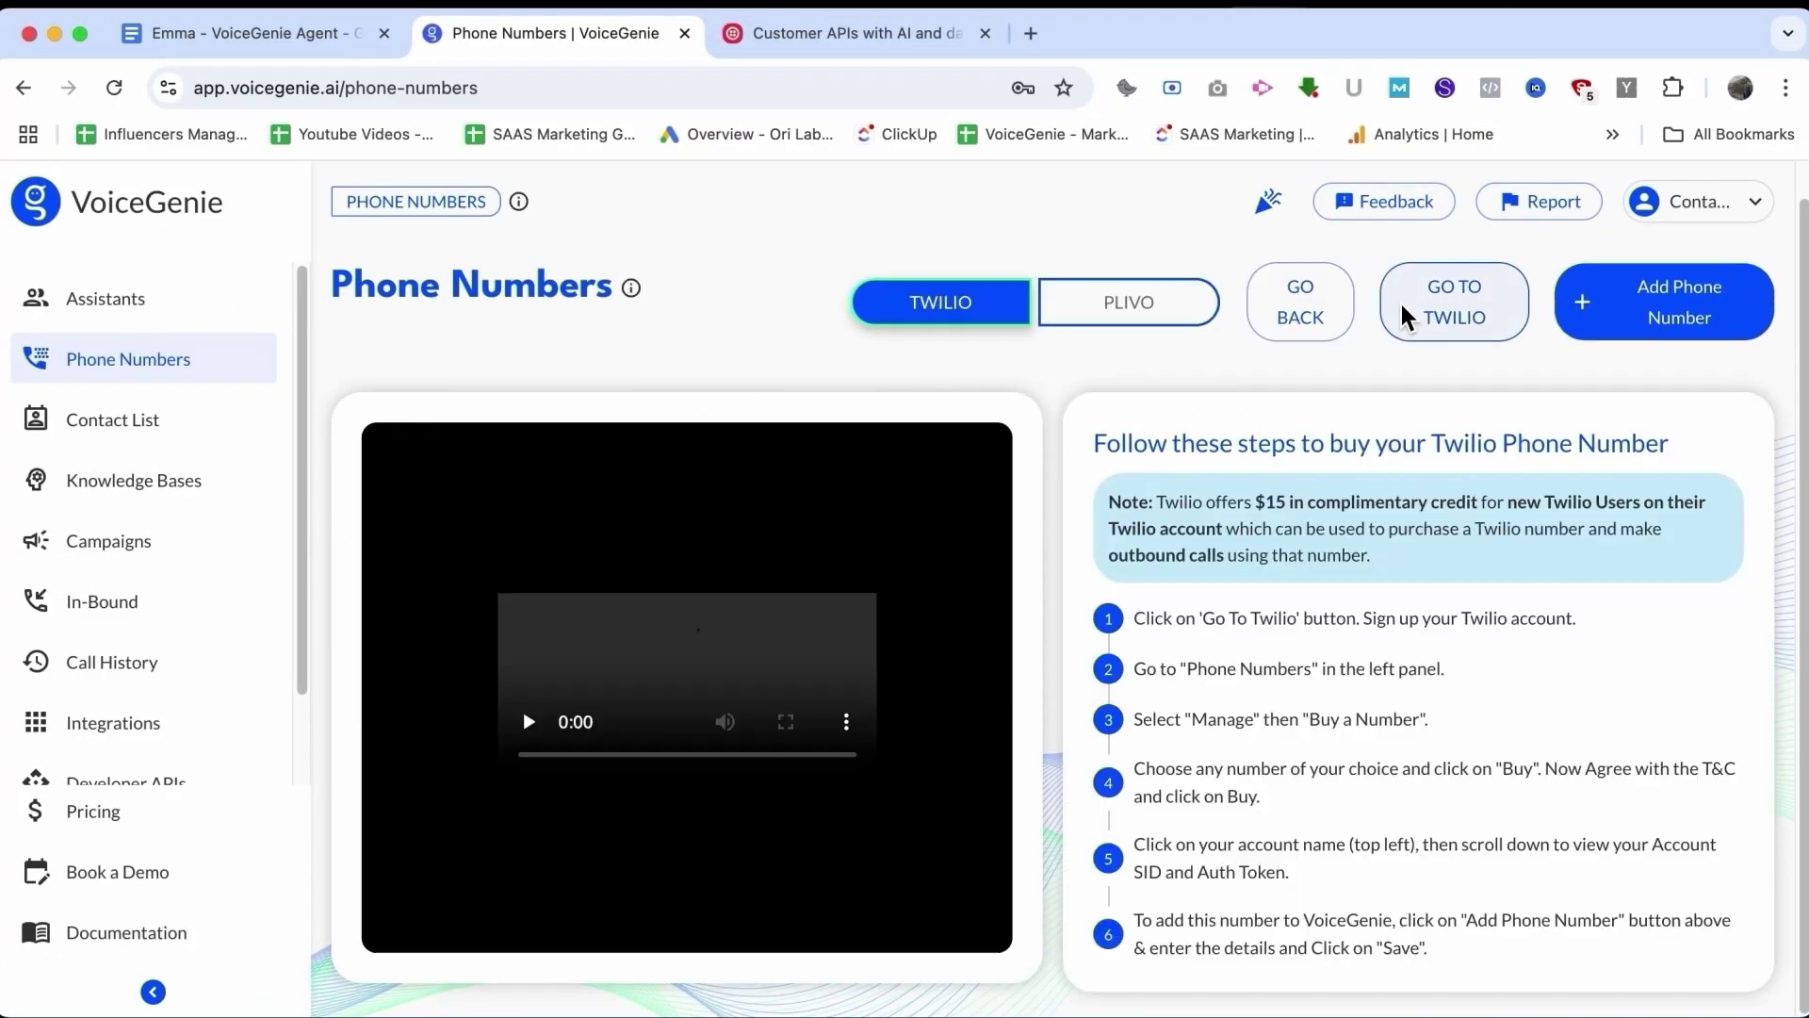
{"action": "left_click", "coordinate": [1127, 313]}
{"action": "left_click", "coordinate": [1006, 302]}
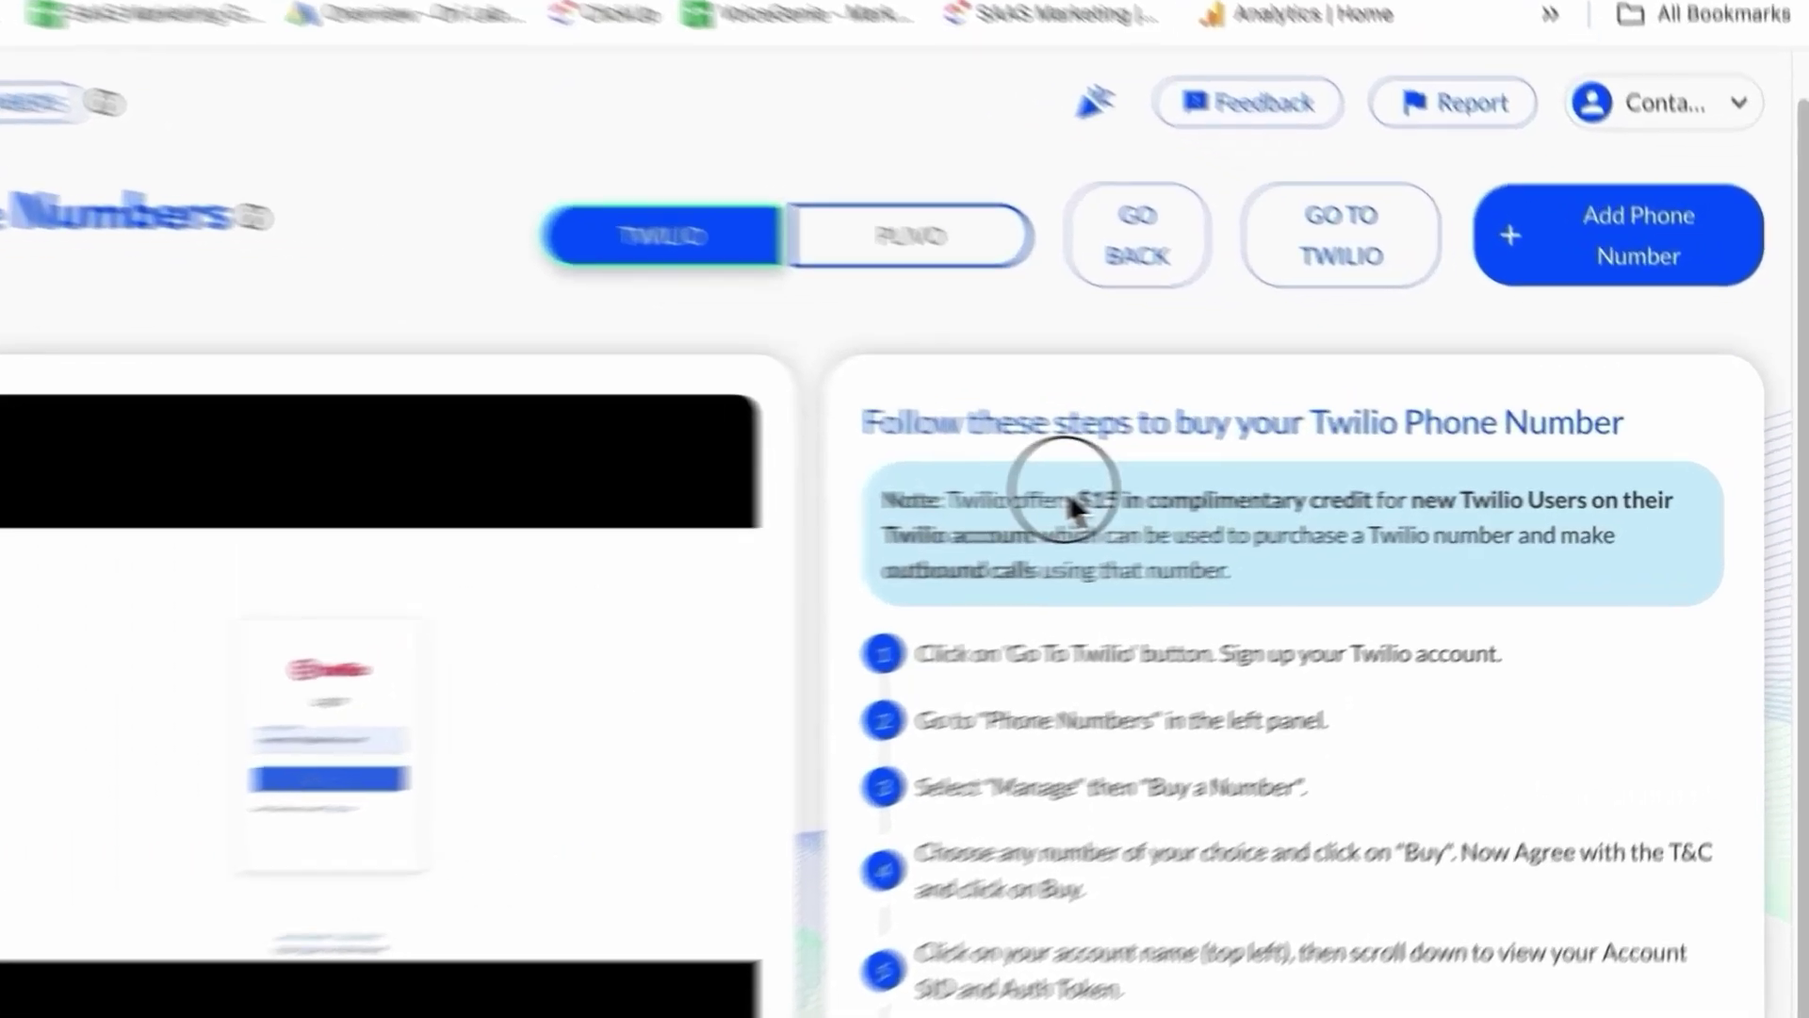
{"action": "left_click_drag", "start_coordinate": [1242, 504], "coordinate": [1430, 495]}
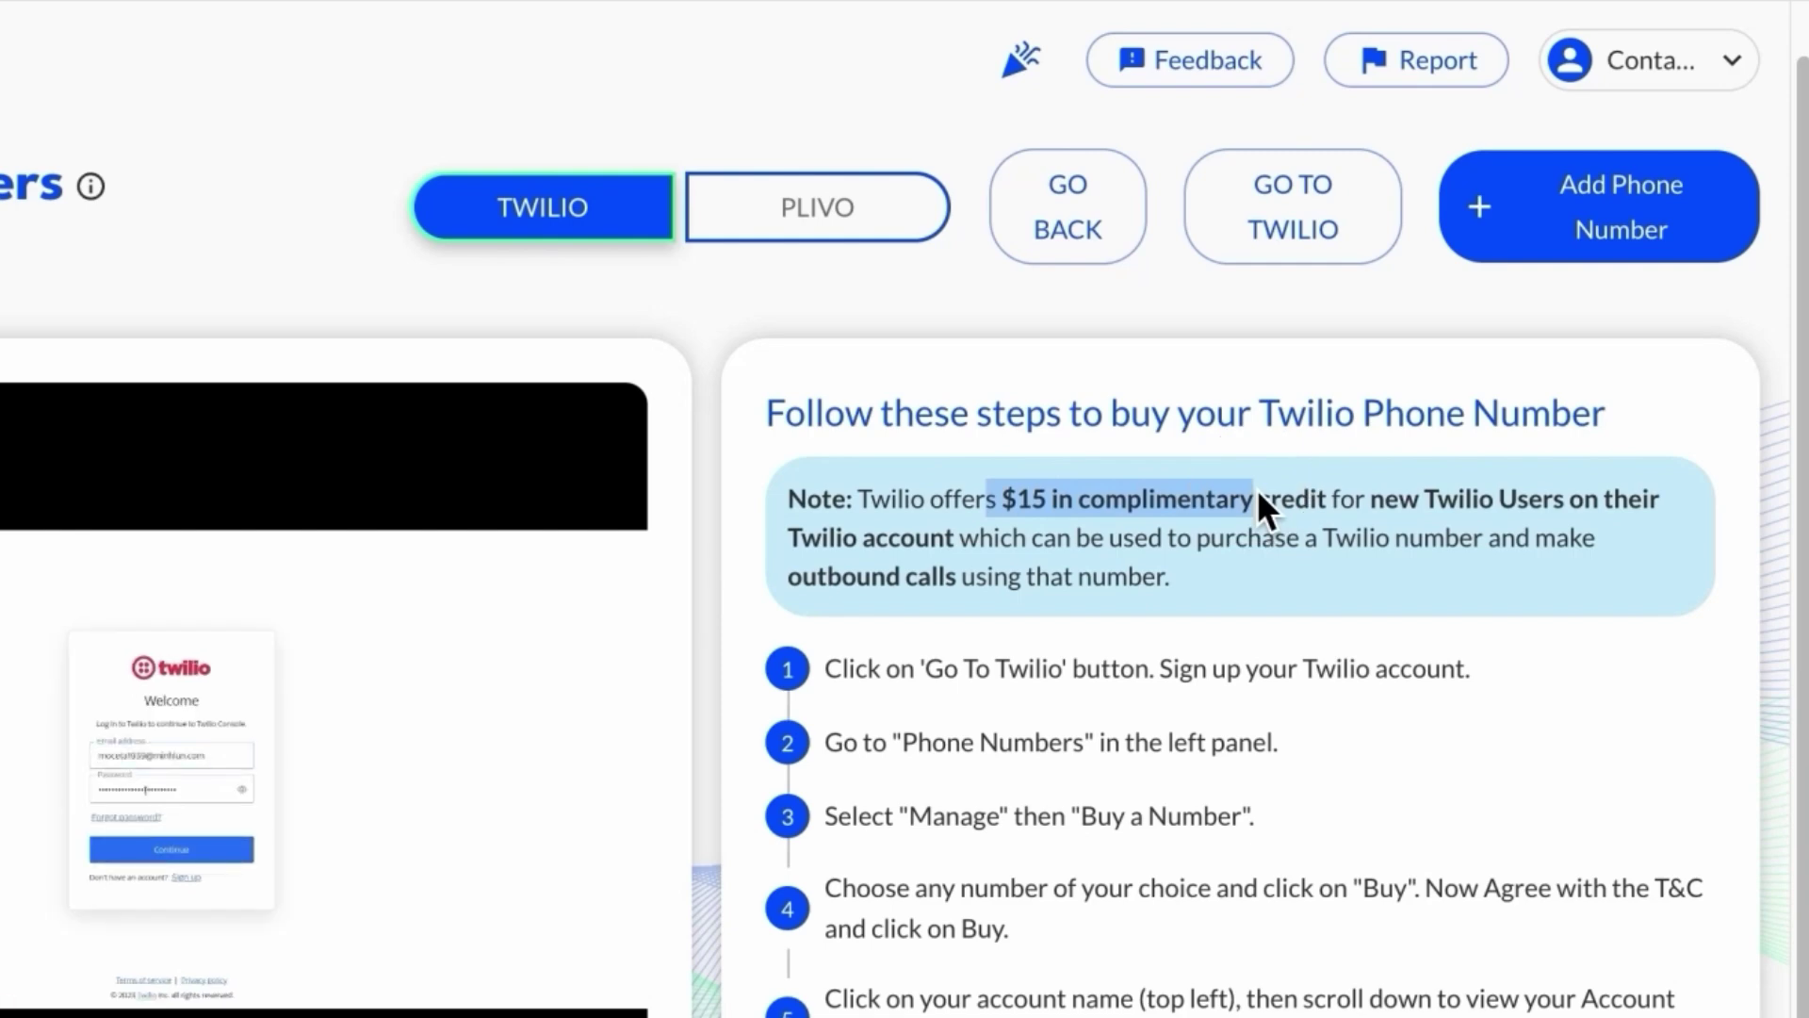
{"action": "left_click", "coordinate": [863, 209]}
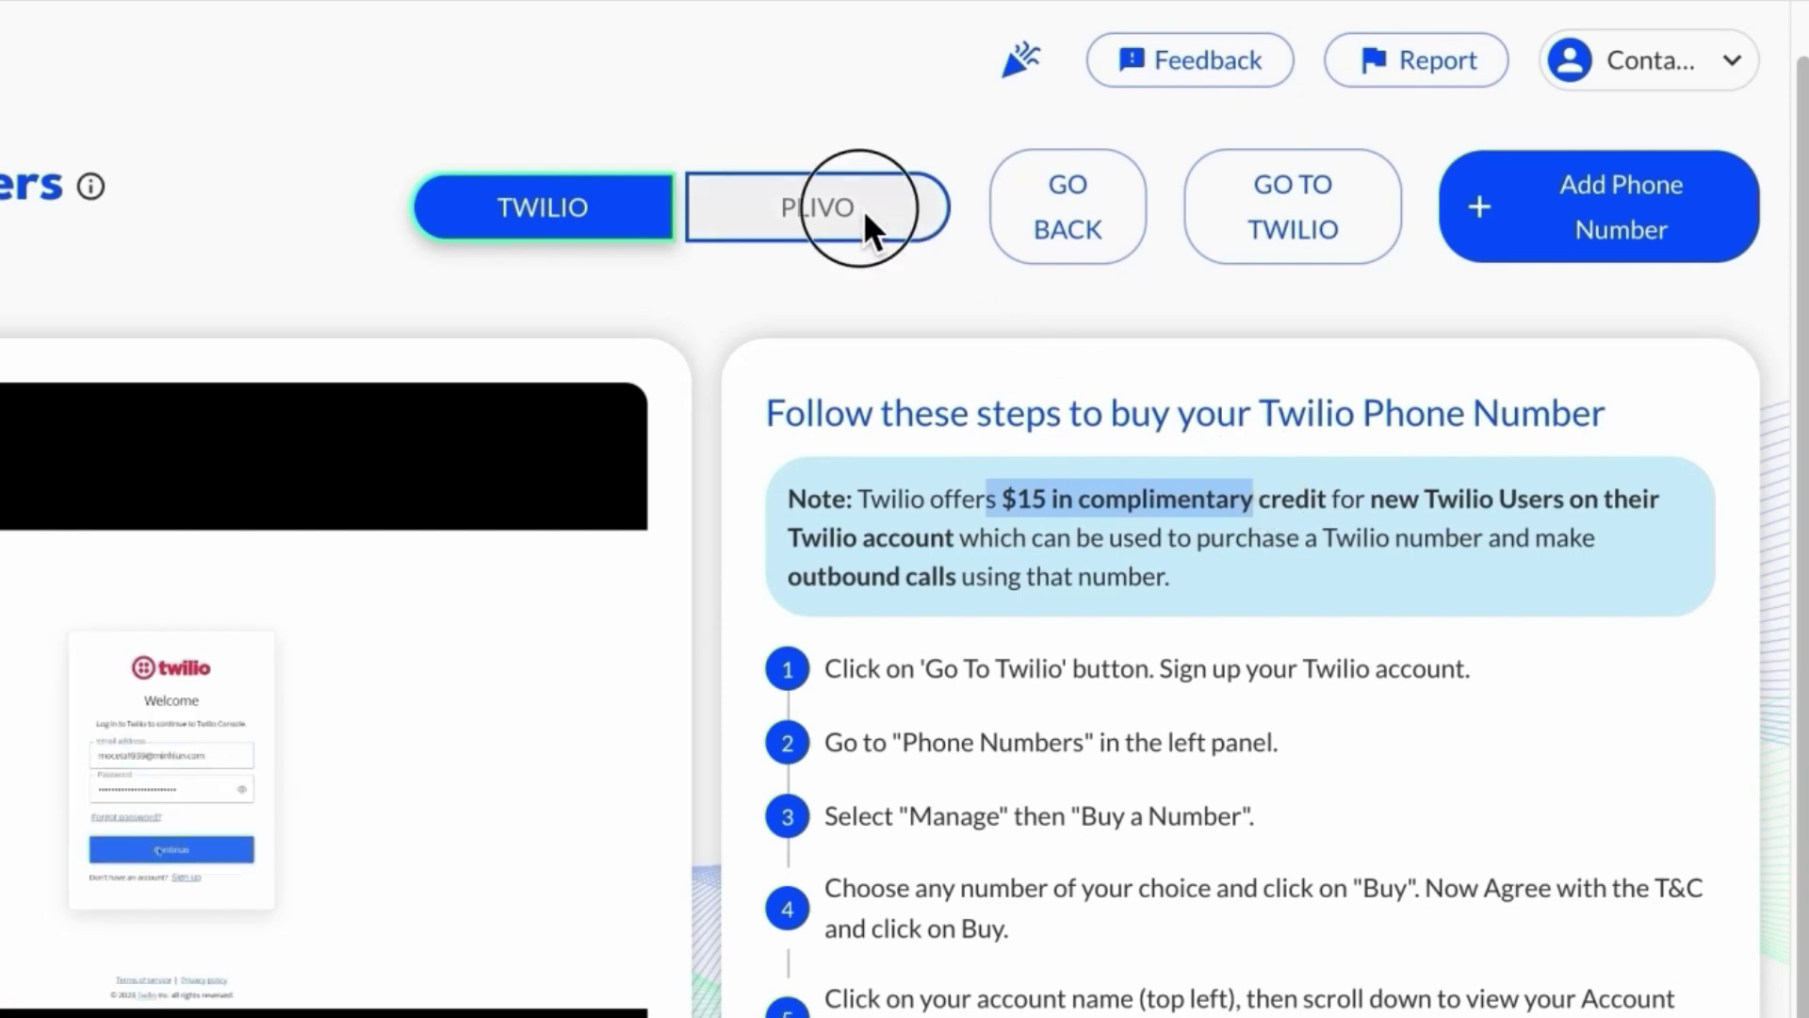
{"action": "left_click_drag", "start_coordinate": [991, 456], "coordinate": [1304, 451]}
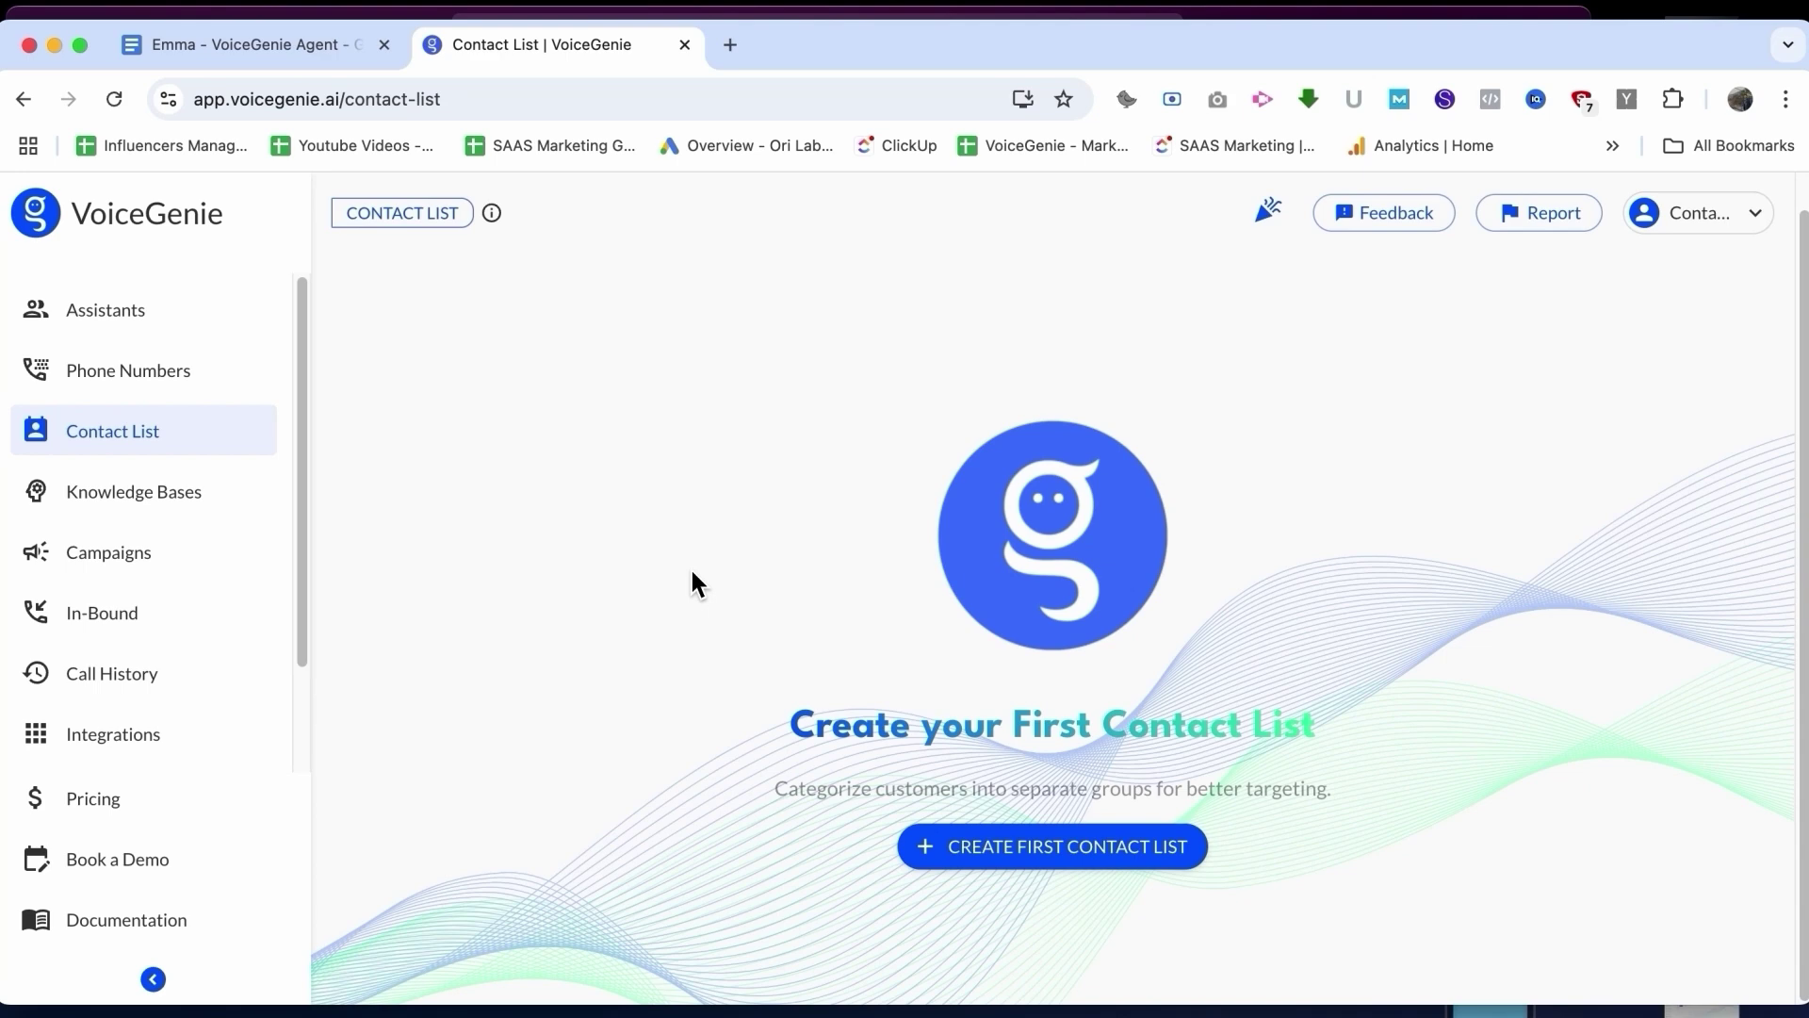
Step: Create the first contact list, named 'VoiceGenie Event Leads', and save it
{"action": "left_click", "coordinate": [1016, 833]}
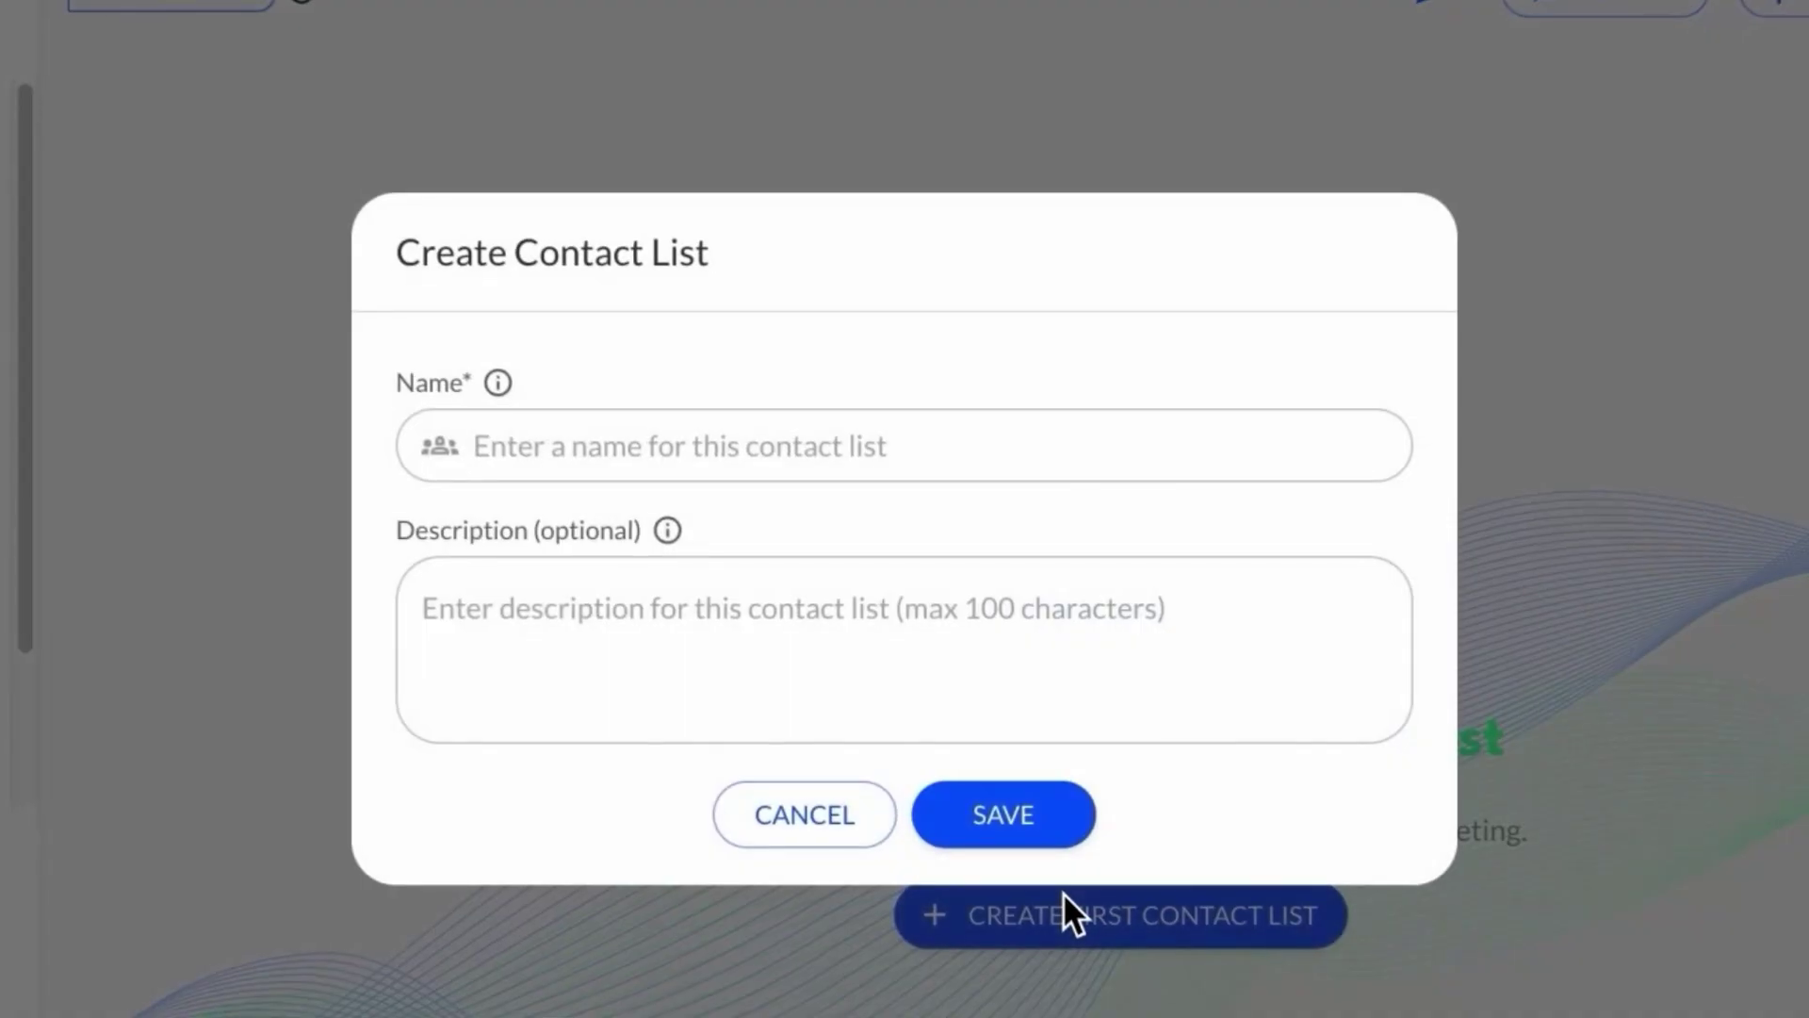
{"action": "left_click", "coordinate": [755, 444]}
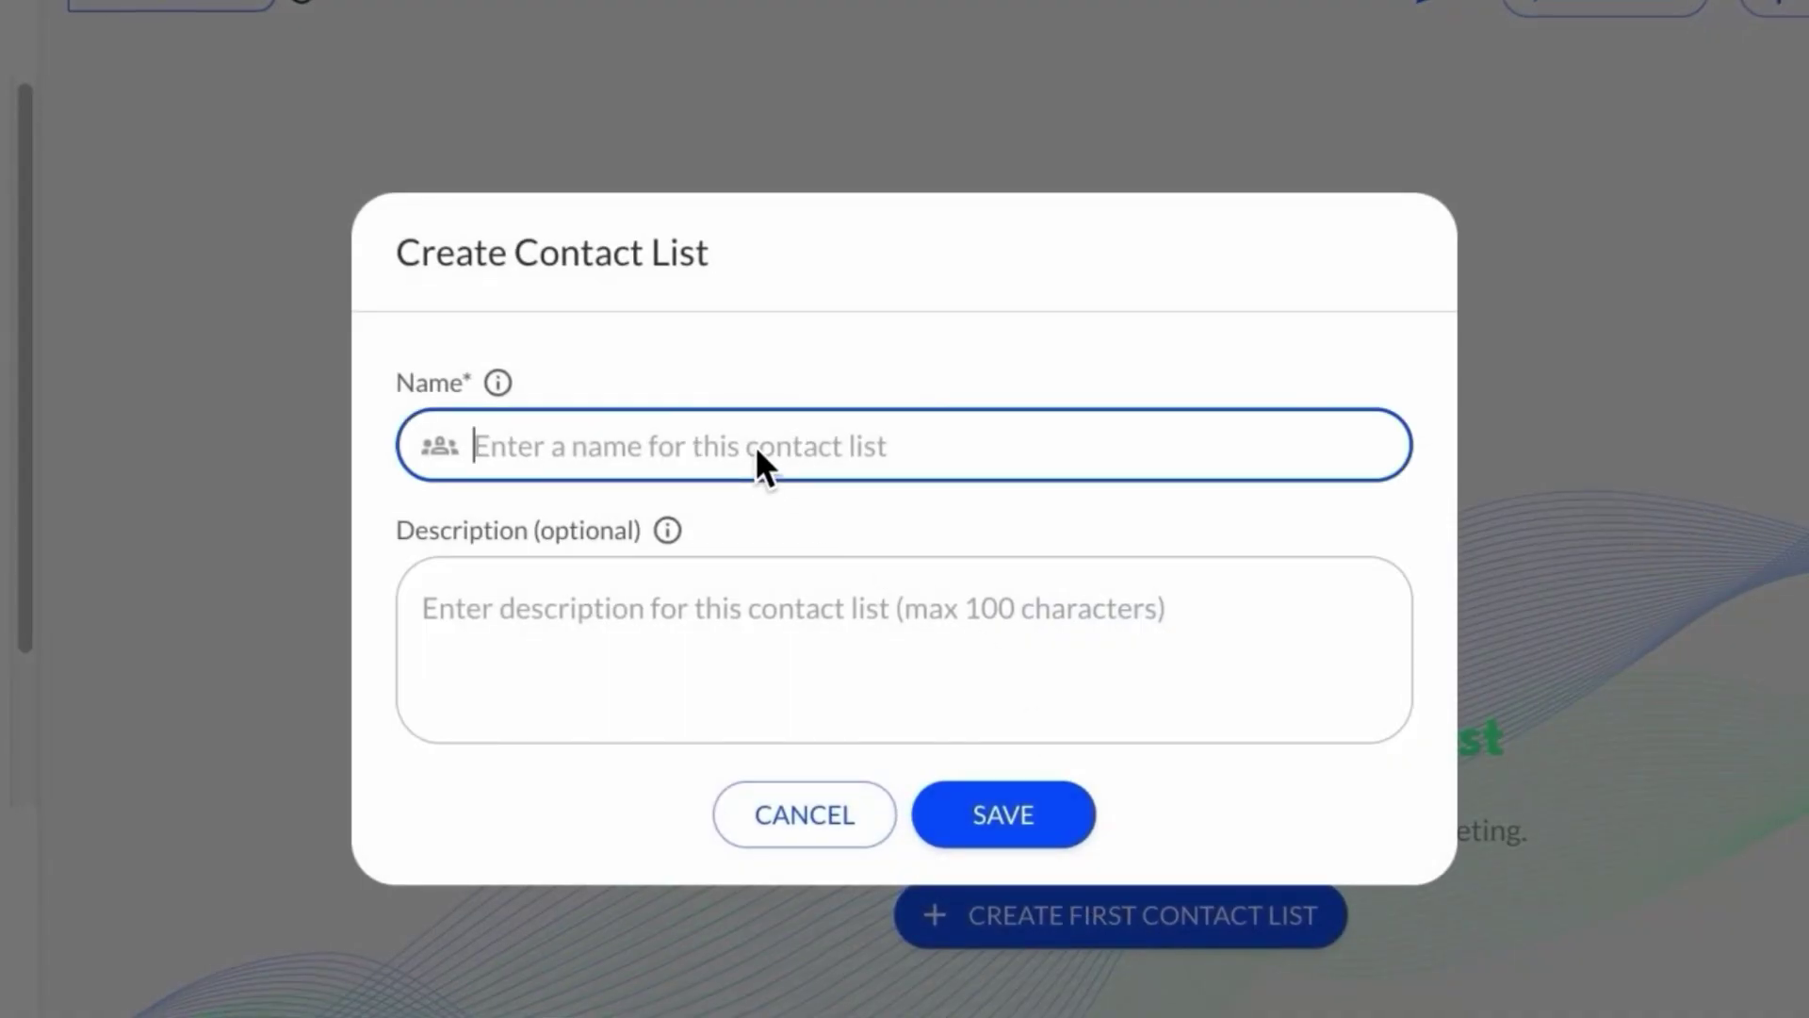
{"action": "type", "text": "Vo"}
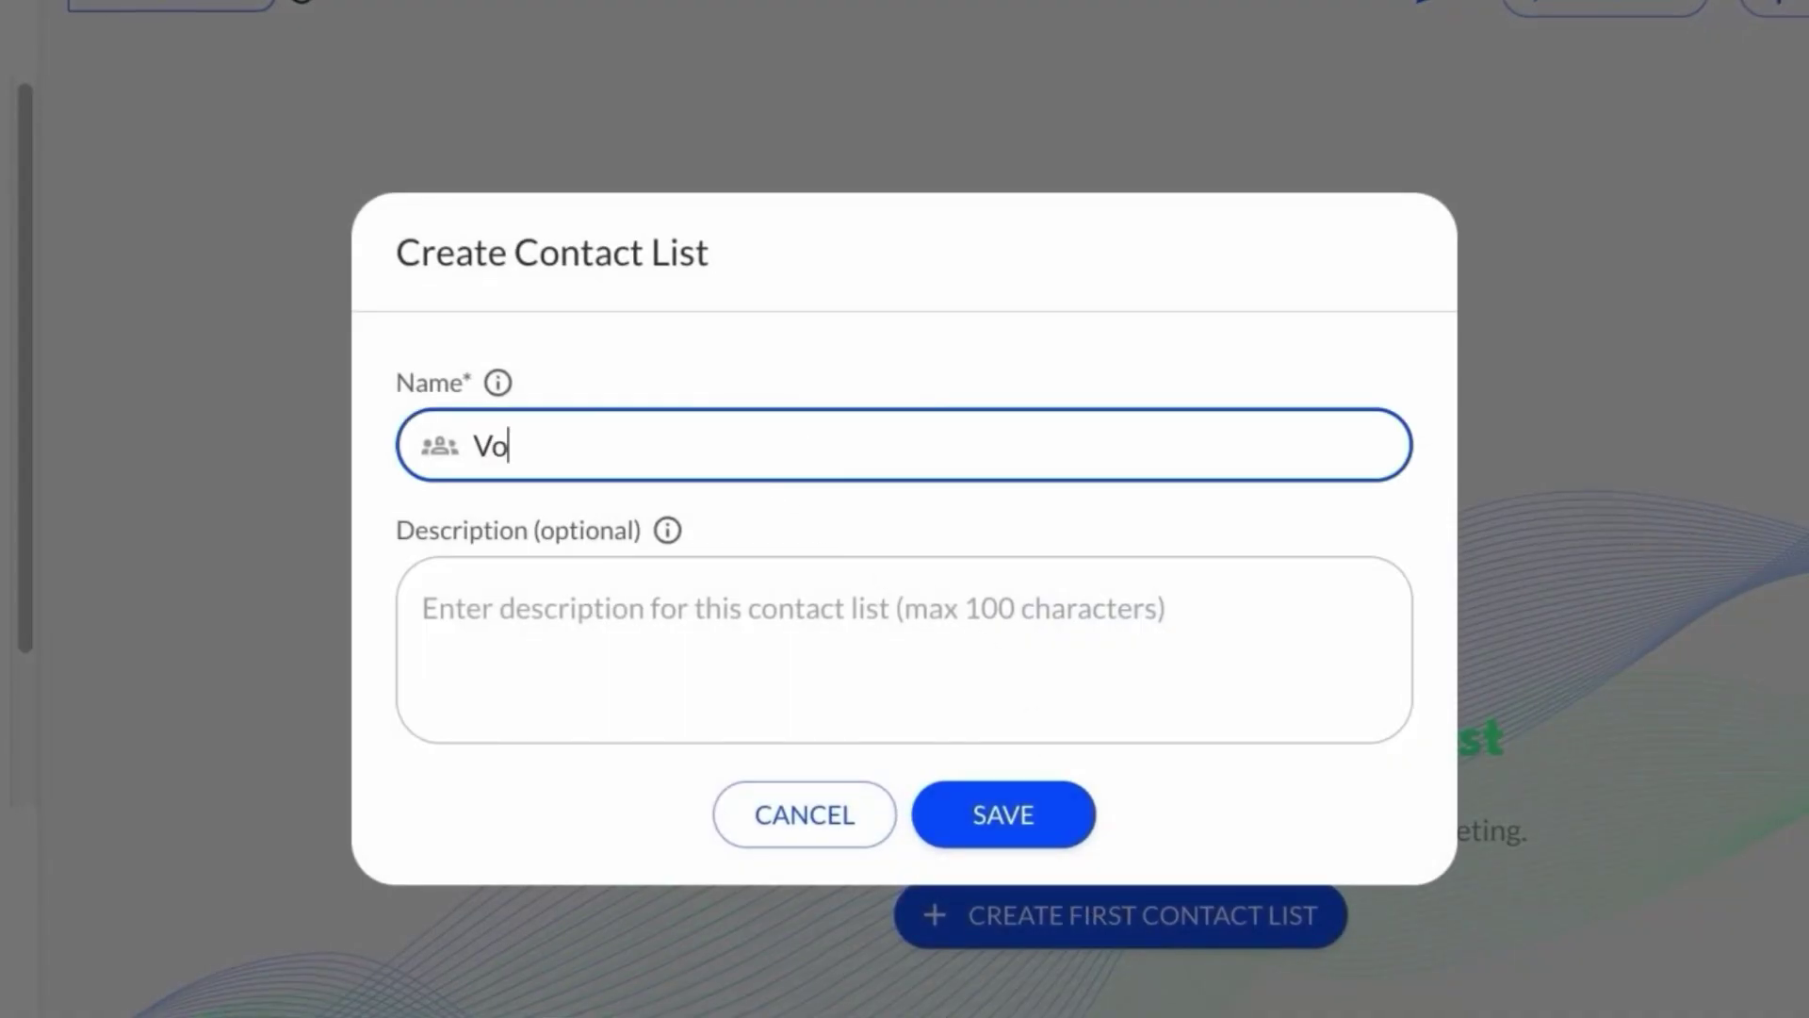
{"action": "type", "text": "iceGenie Event "}
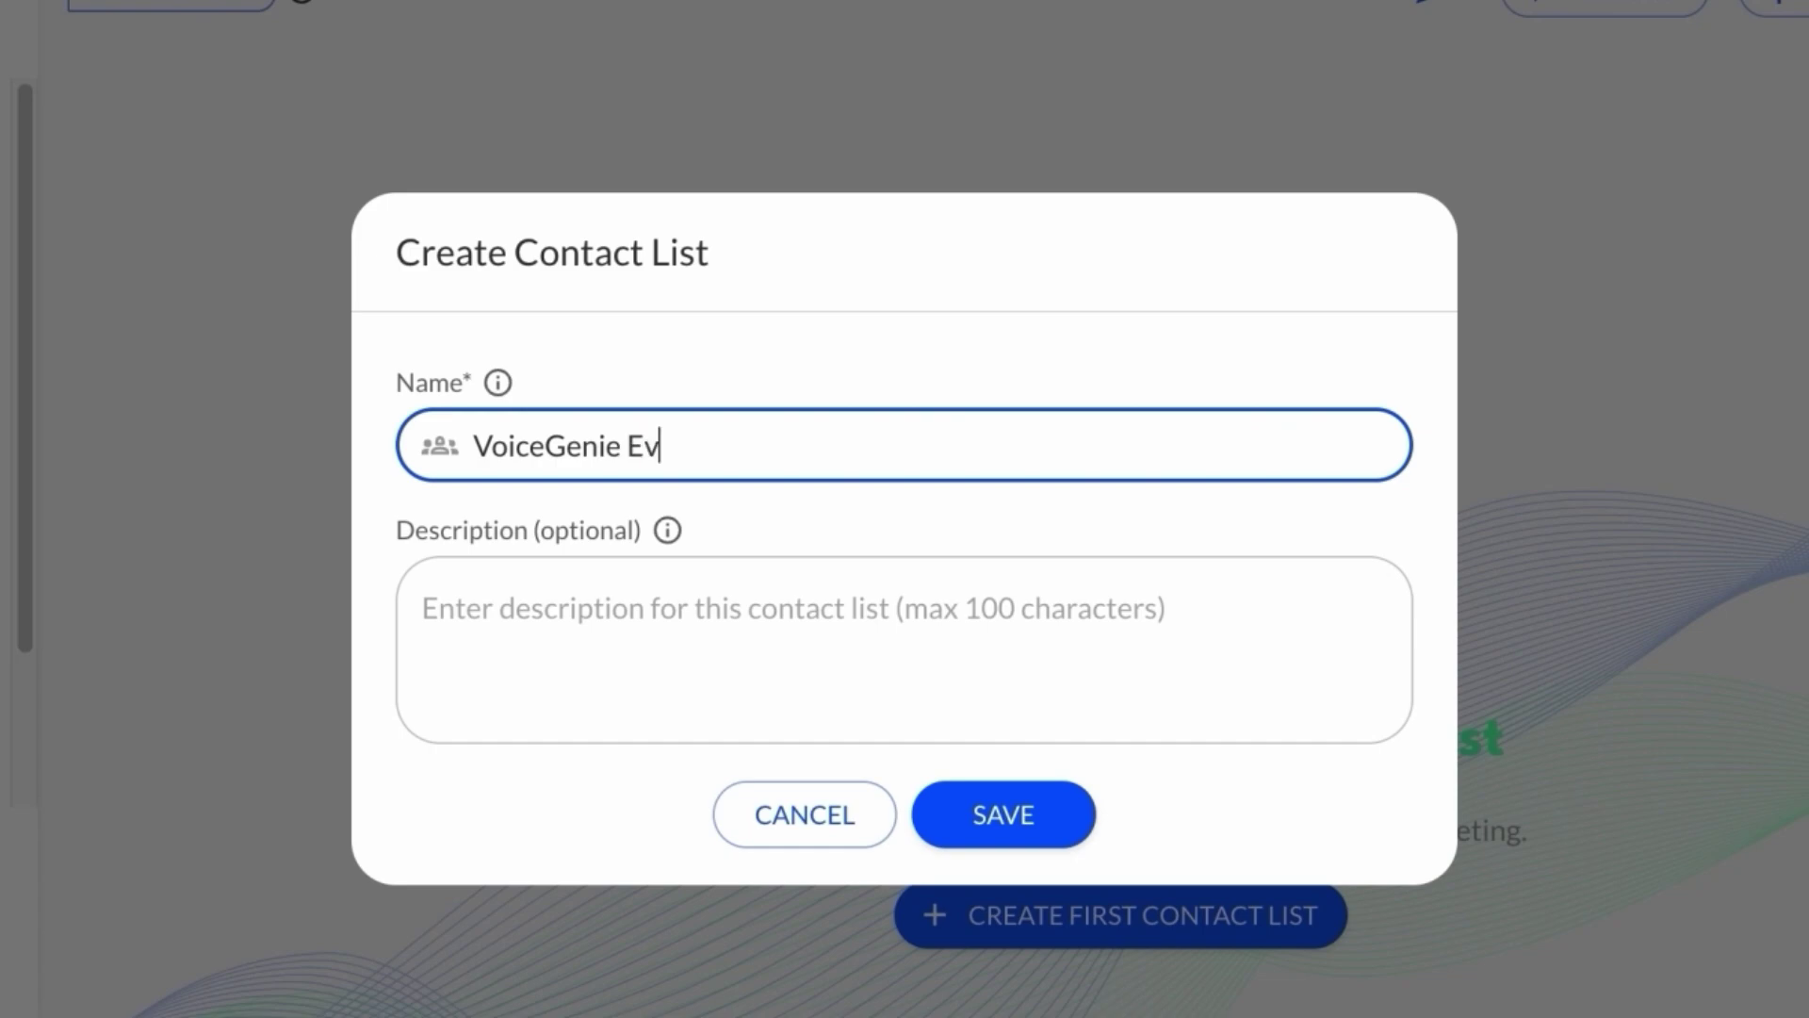
{"action": "type", "text": "Leads"}
{"action": "left_click", "coordinate": [1027, 804]}
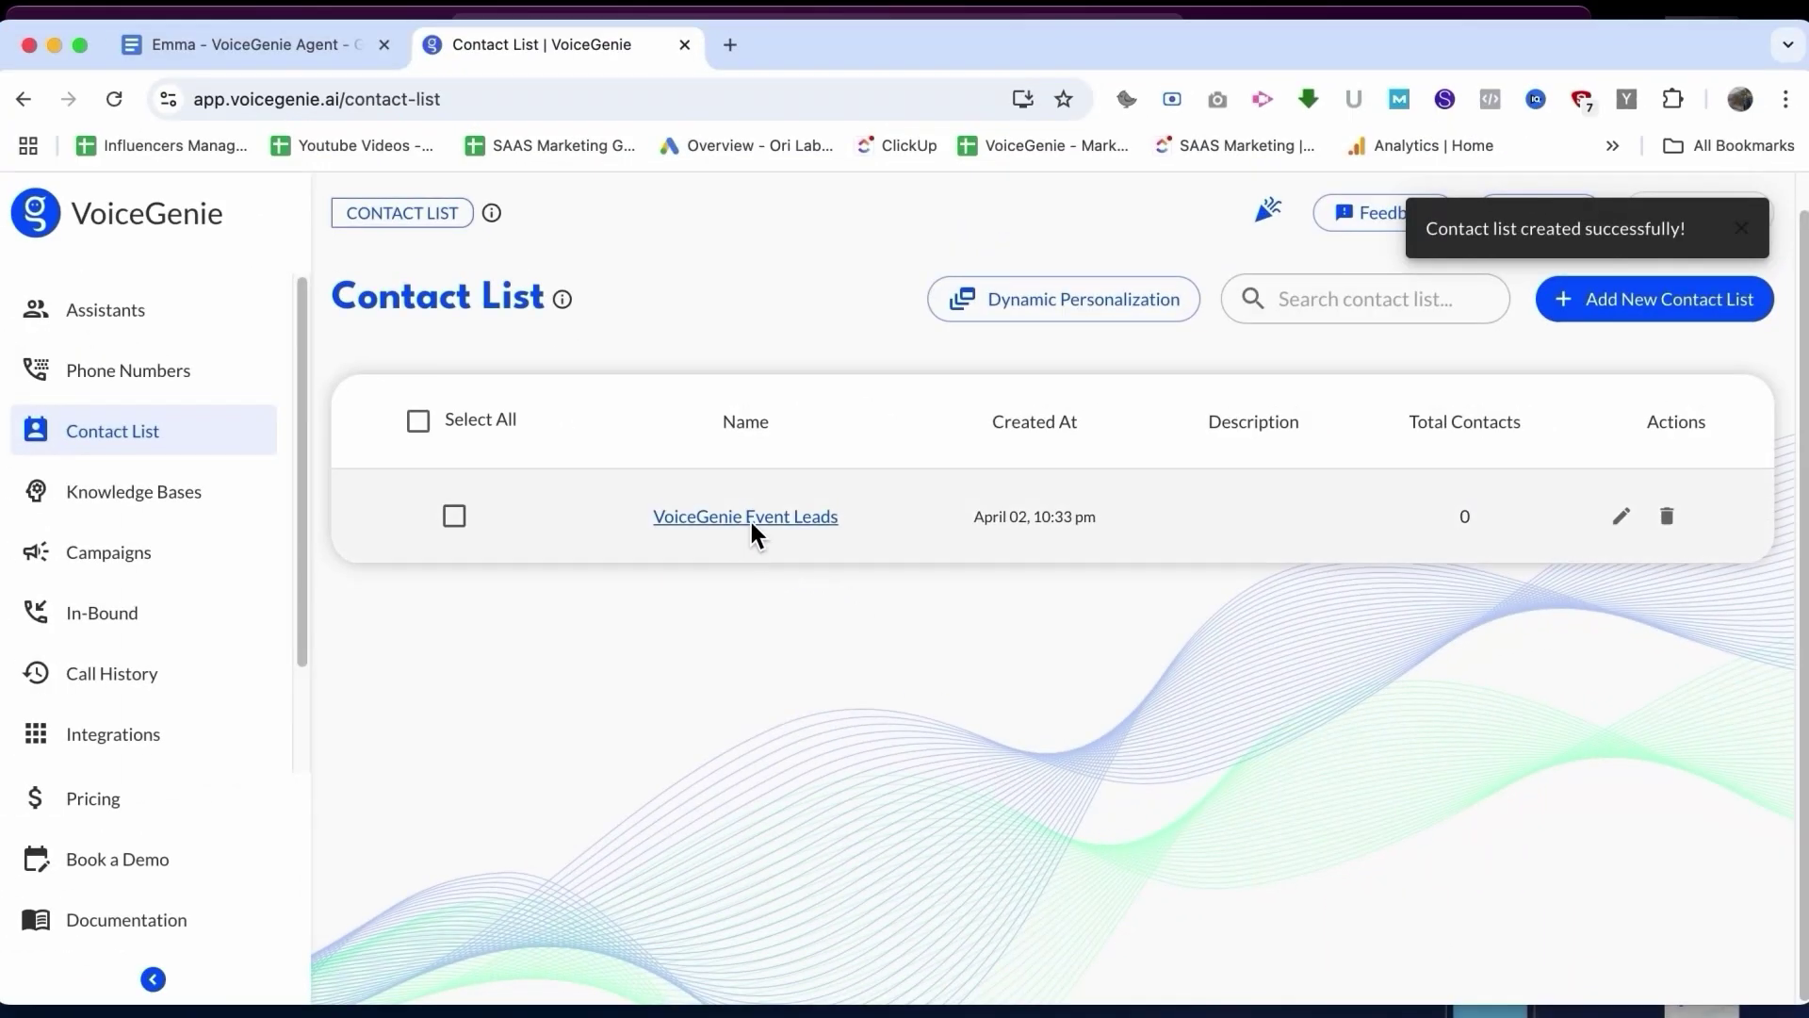
Step: Open the VoiceGenie Event Leads list, preview upload and CRM import options, then choose Create Manually
{"action": "left_click", "coordinate": [751, 520]}
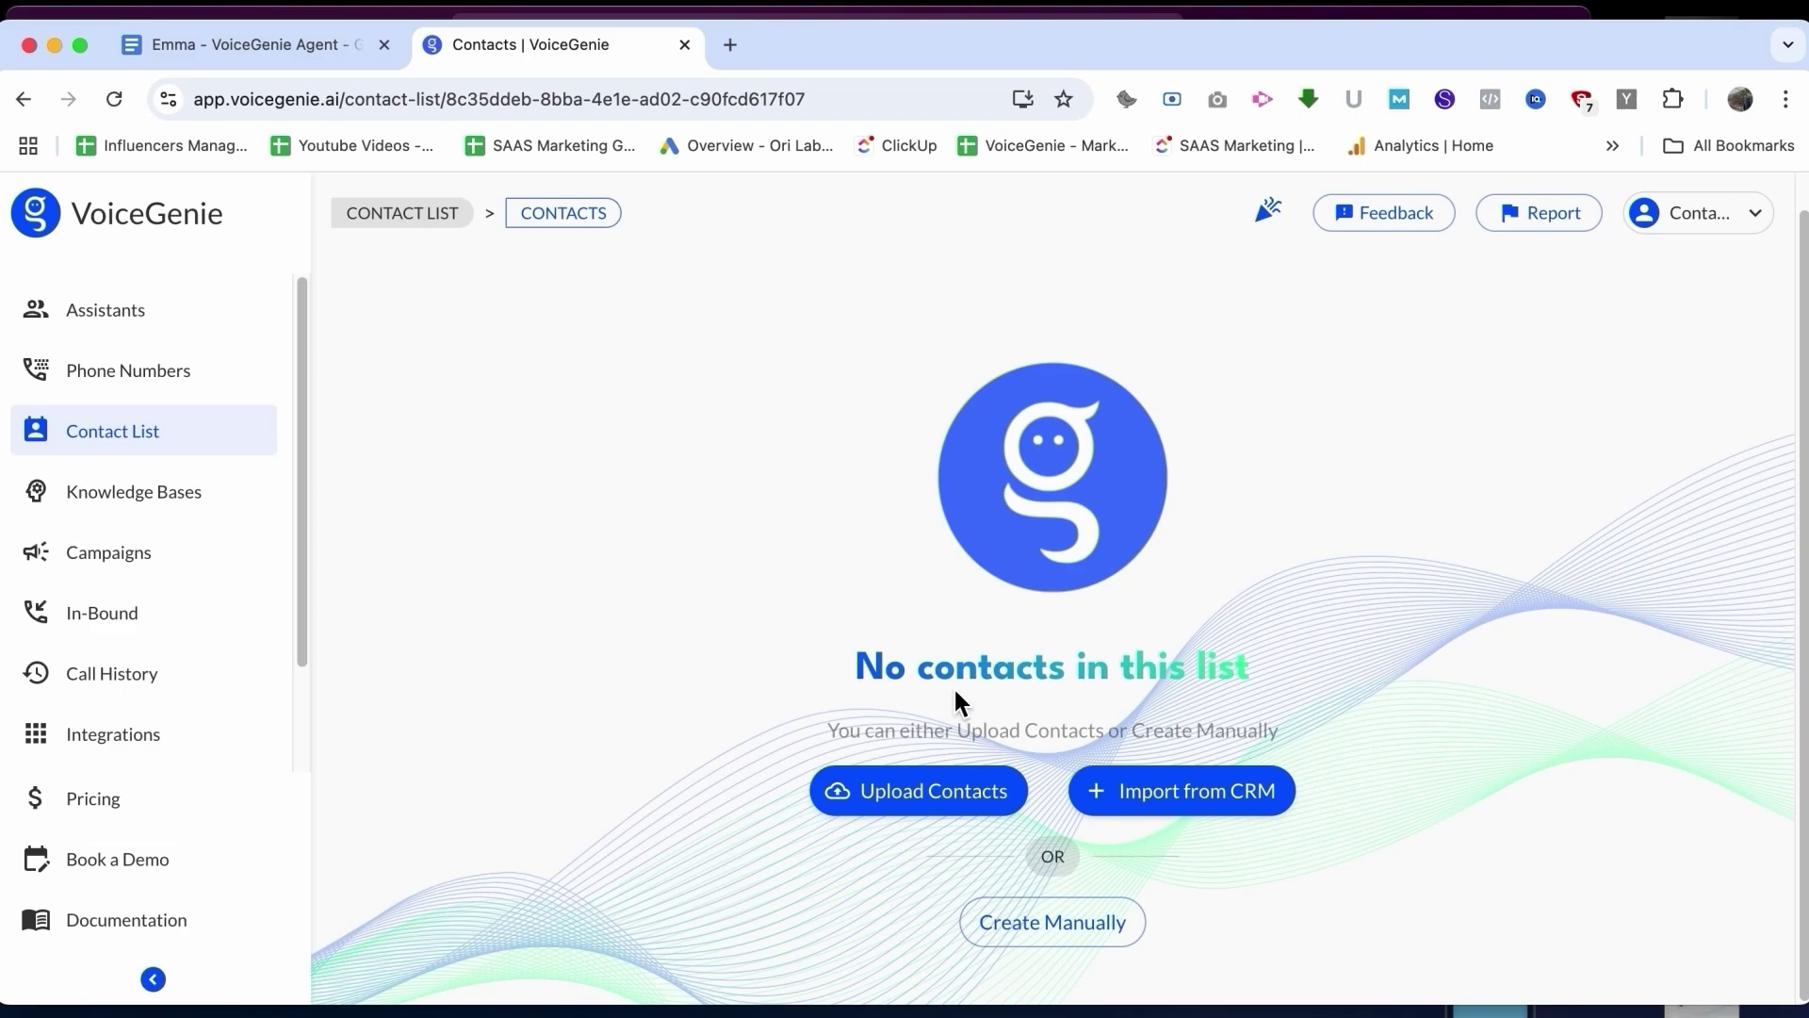
{"action": "left_click", "coordinate": [902, 793]}
{"action": "left_click", "coordinate": [828, 867]}
{"action": "left_click", "coordinate": [1170, 803]}
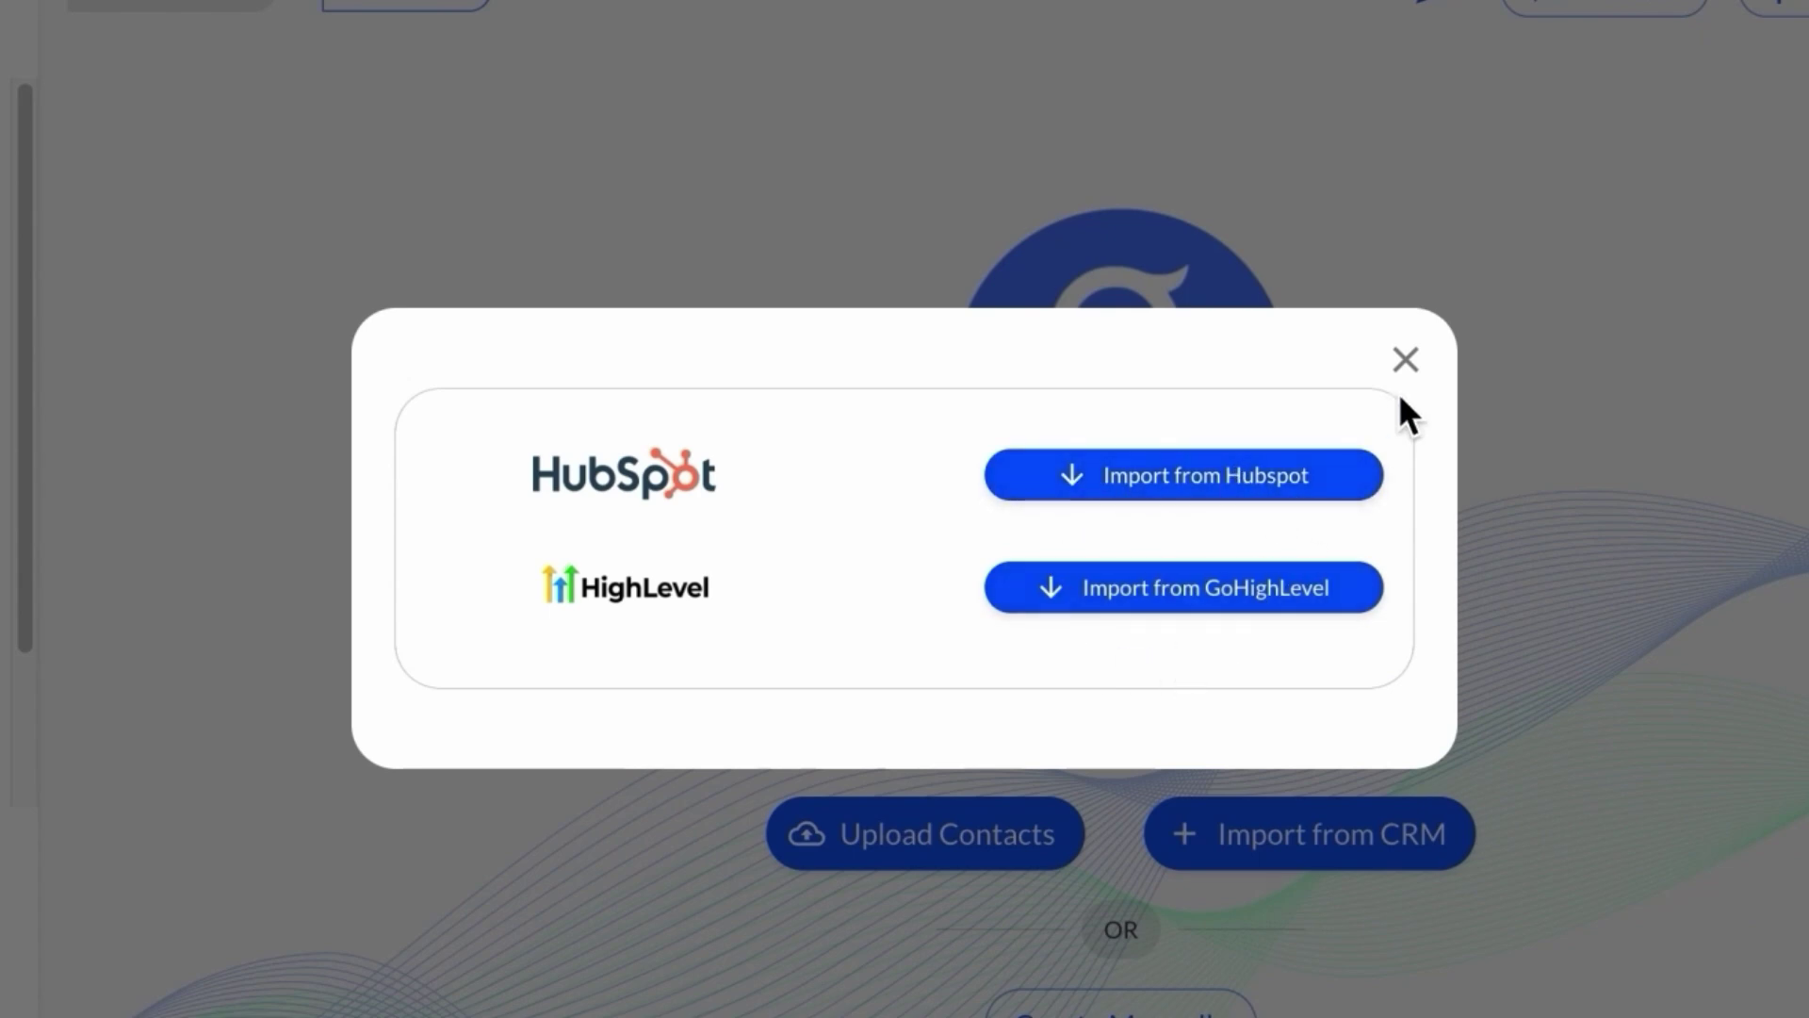
{"action": "left_click", "coordinate": [1406, 361]}
{"action": "left_click", "coordinate": [1074, 1013]}
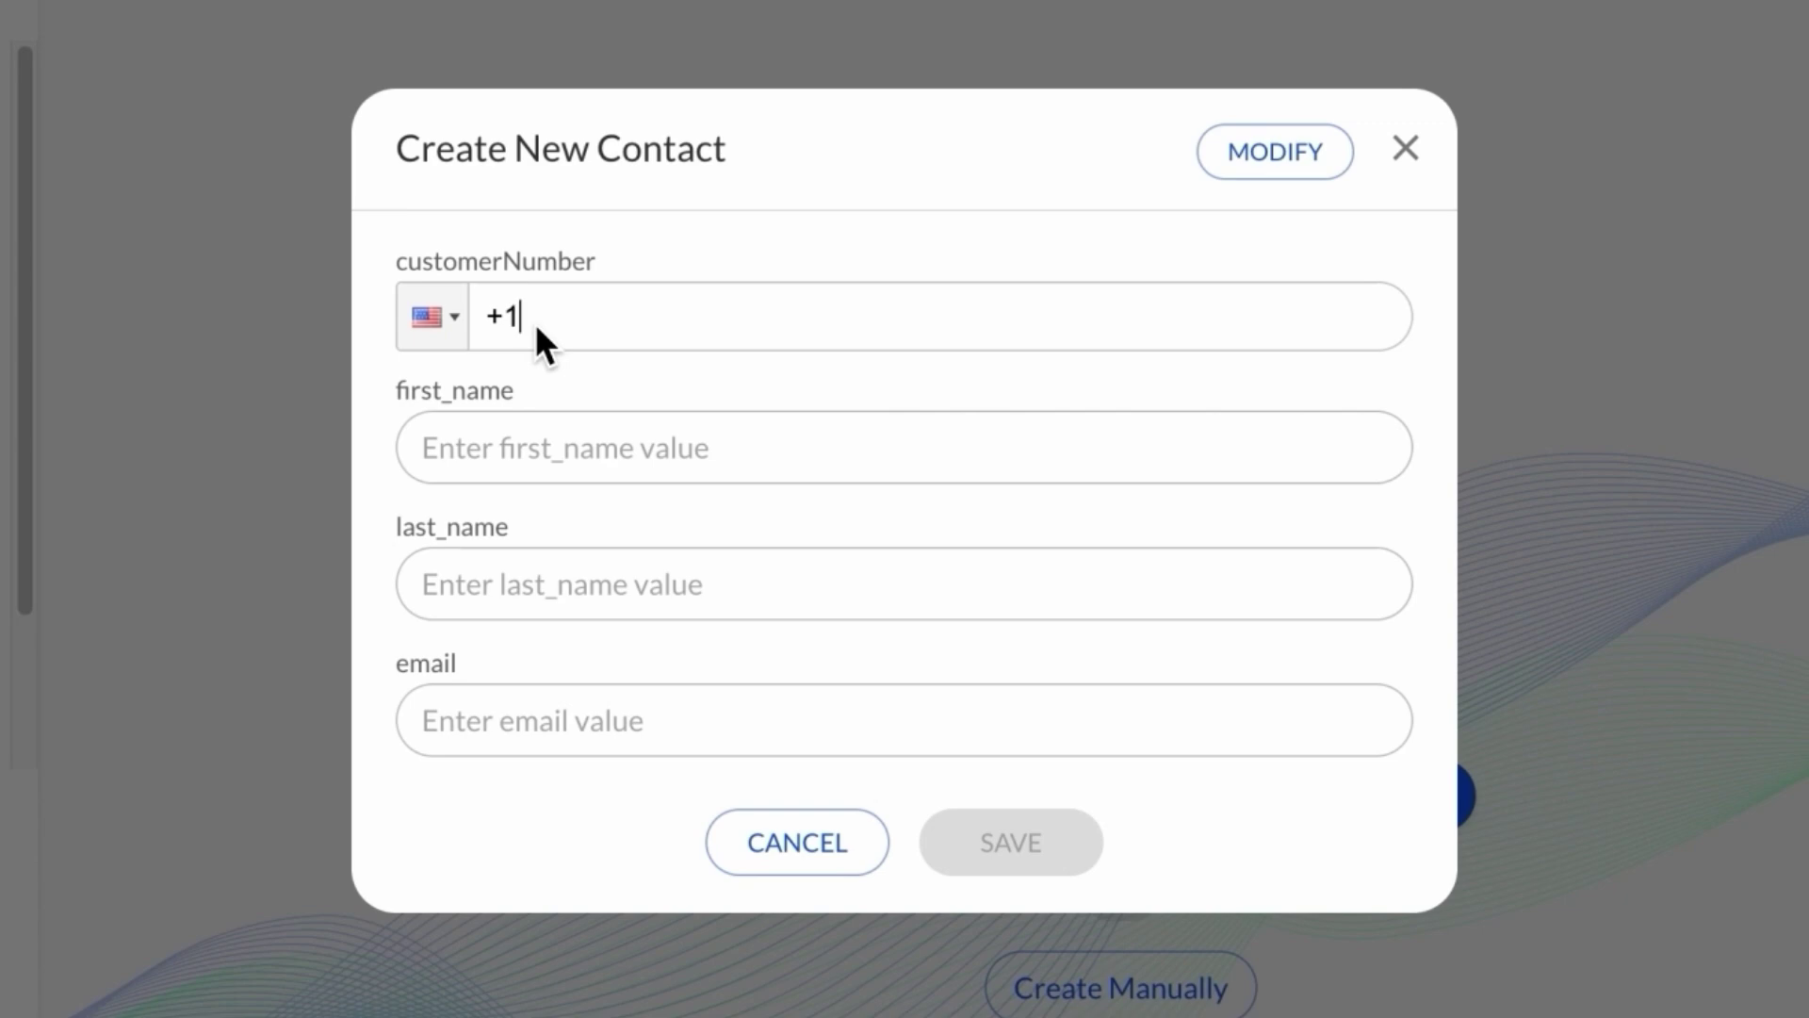
Step: Set the country code to India (+91) and enter the contact's phone number
{"action": "key", "text": "BackSpace"}
{"action": "key", "text": "BackSpace"}
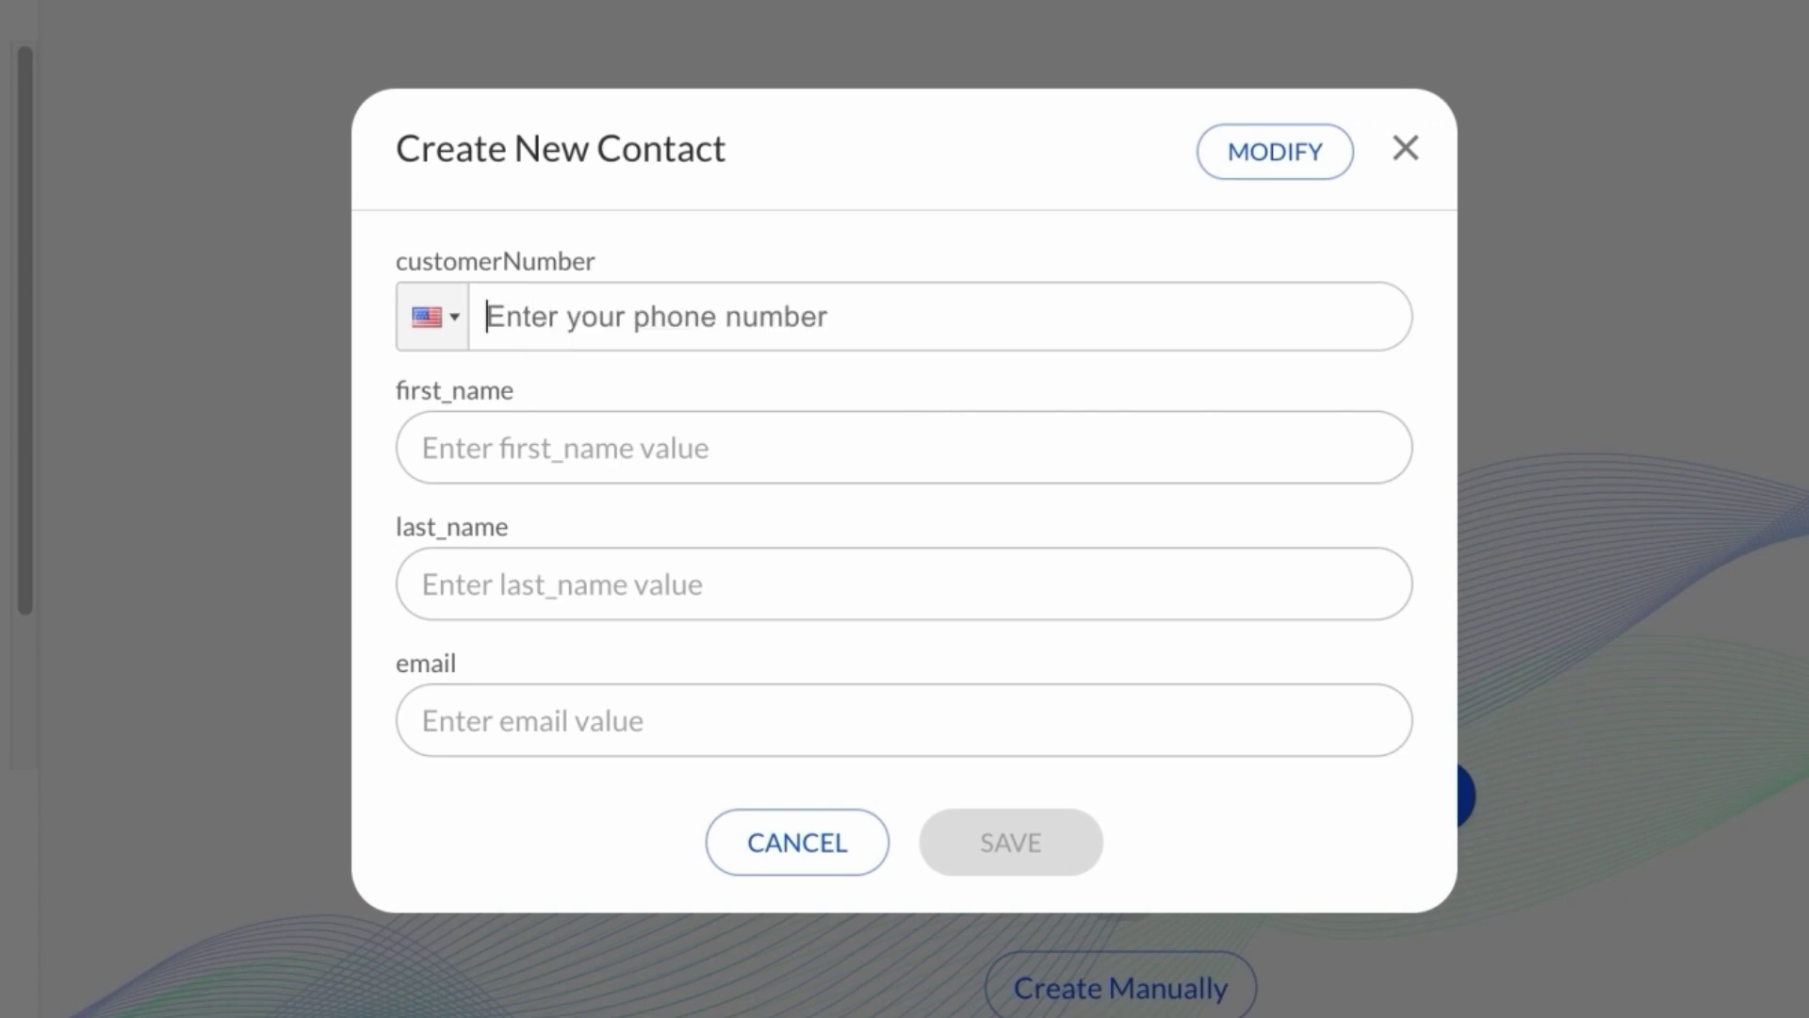
{"action": "left_click", "coordinate": [435, 318]}
{"action": "left_click", "coordinate": [539, 403]}
{"action": "type", "text": "in"}
{"action": "left_click", "coordinate": [601, 483]}
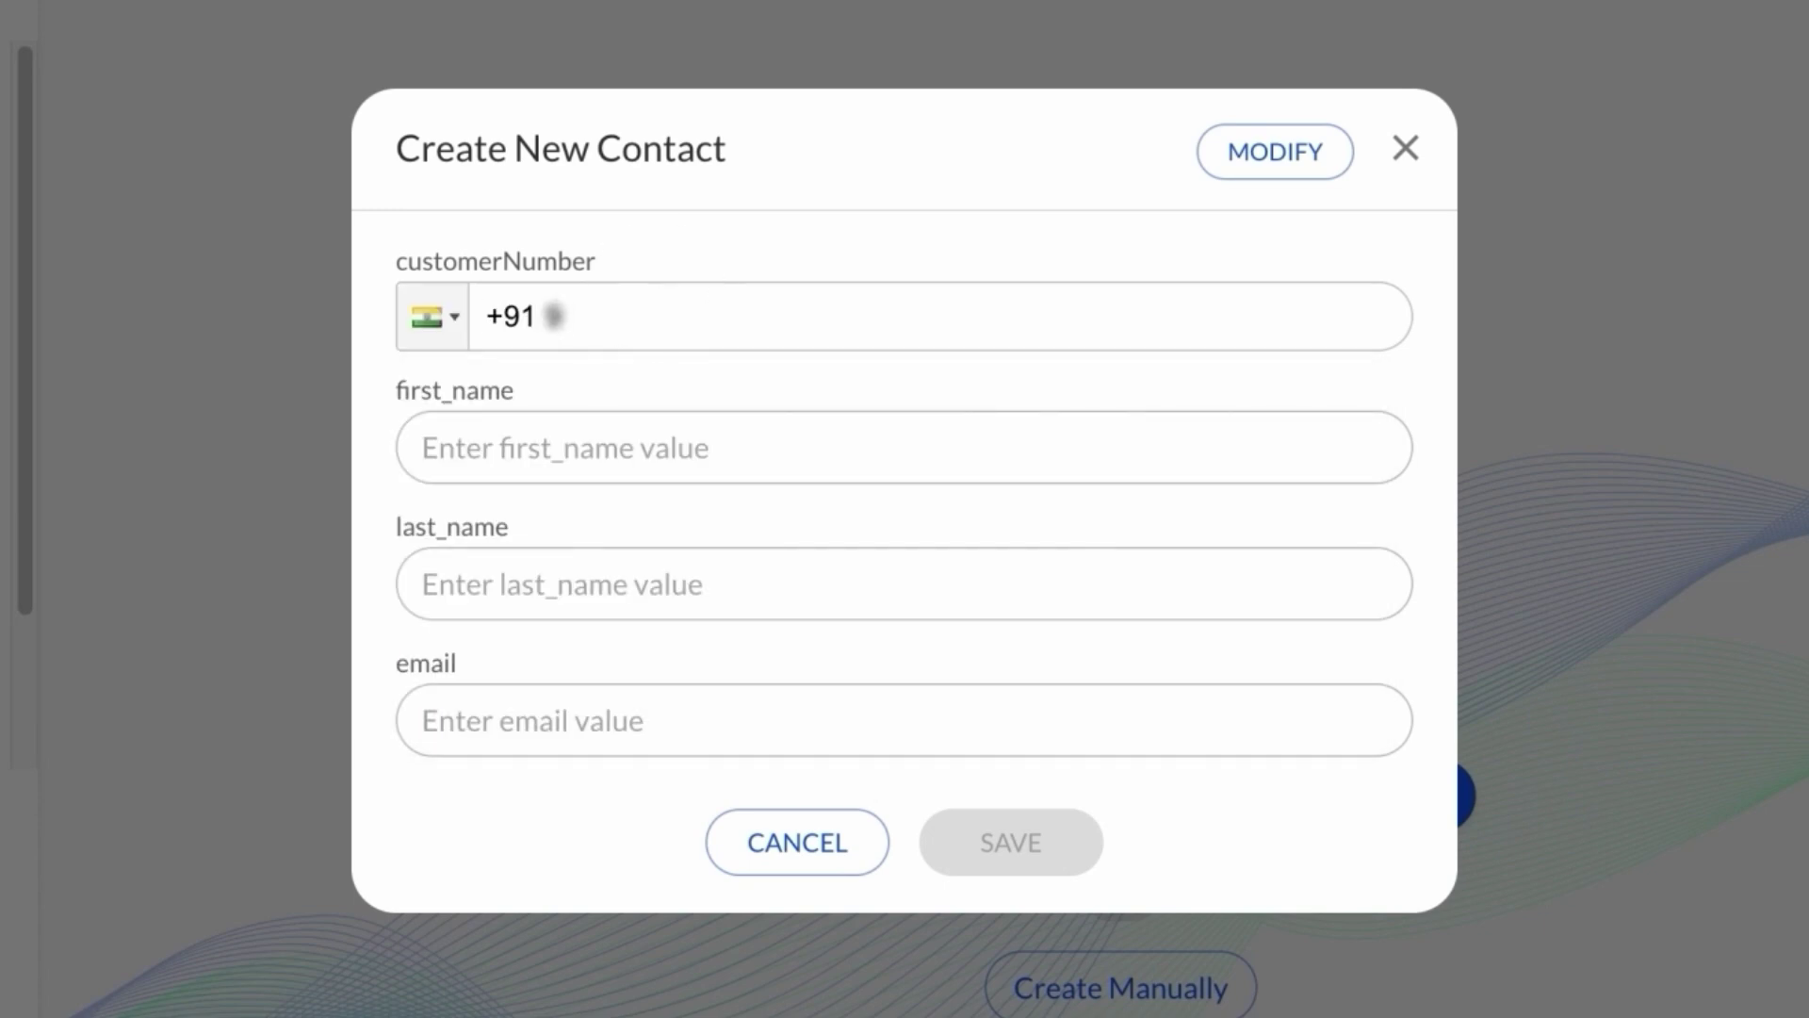
Step: Fill in the contact's first name, last name and e-mail, then save the contact
{"action": "left_click", "coordinate": [856, 486]}
{"action": "key", "text": "Tab"}
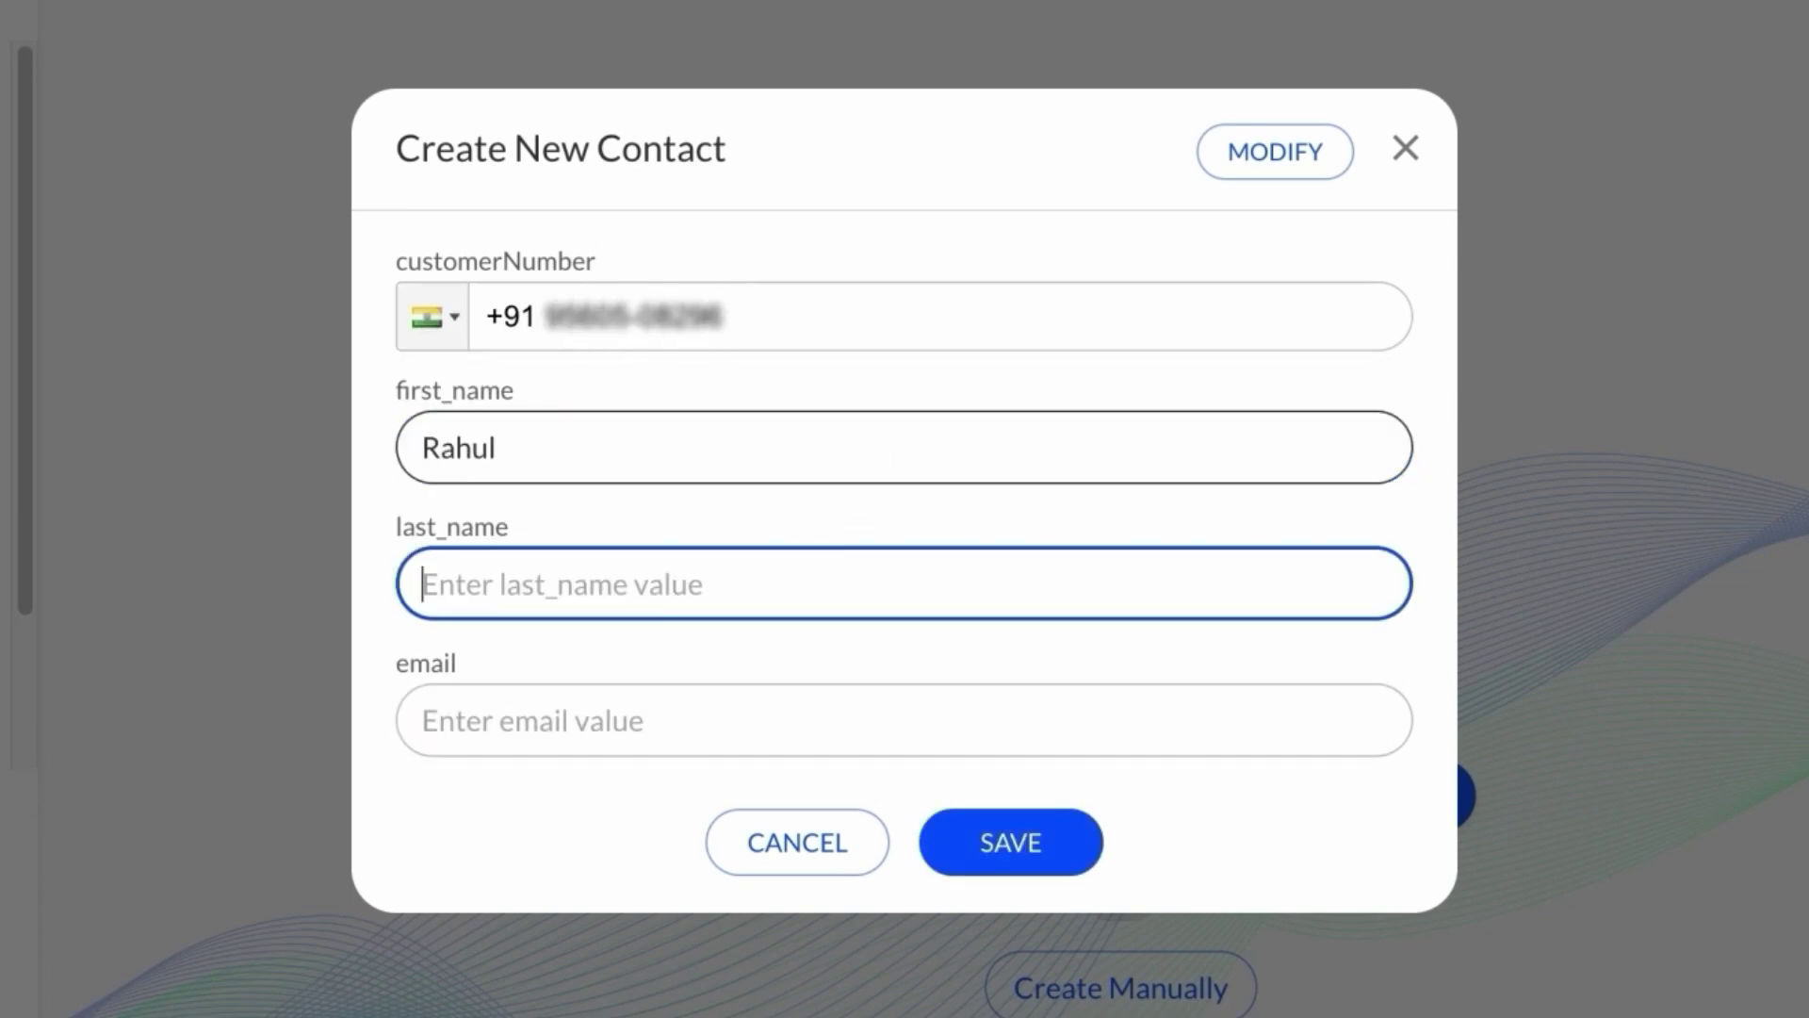
{"action": "key", "text": "Tab"}
{"action": "left_click", "coordinate": [892, 252]}
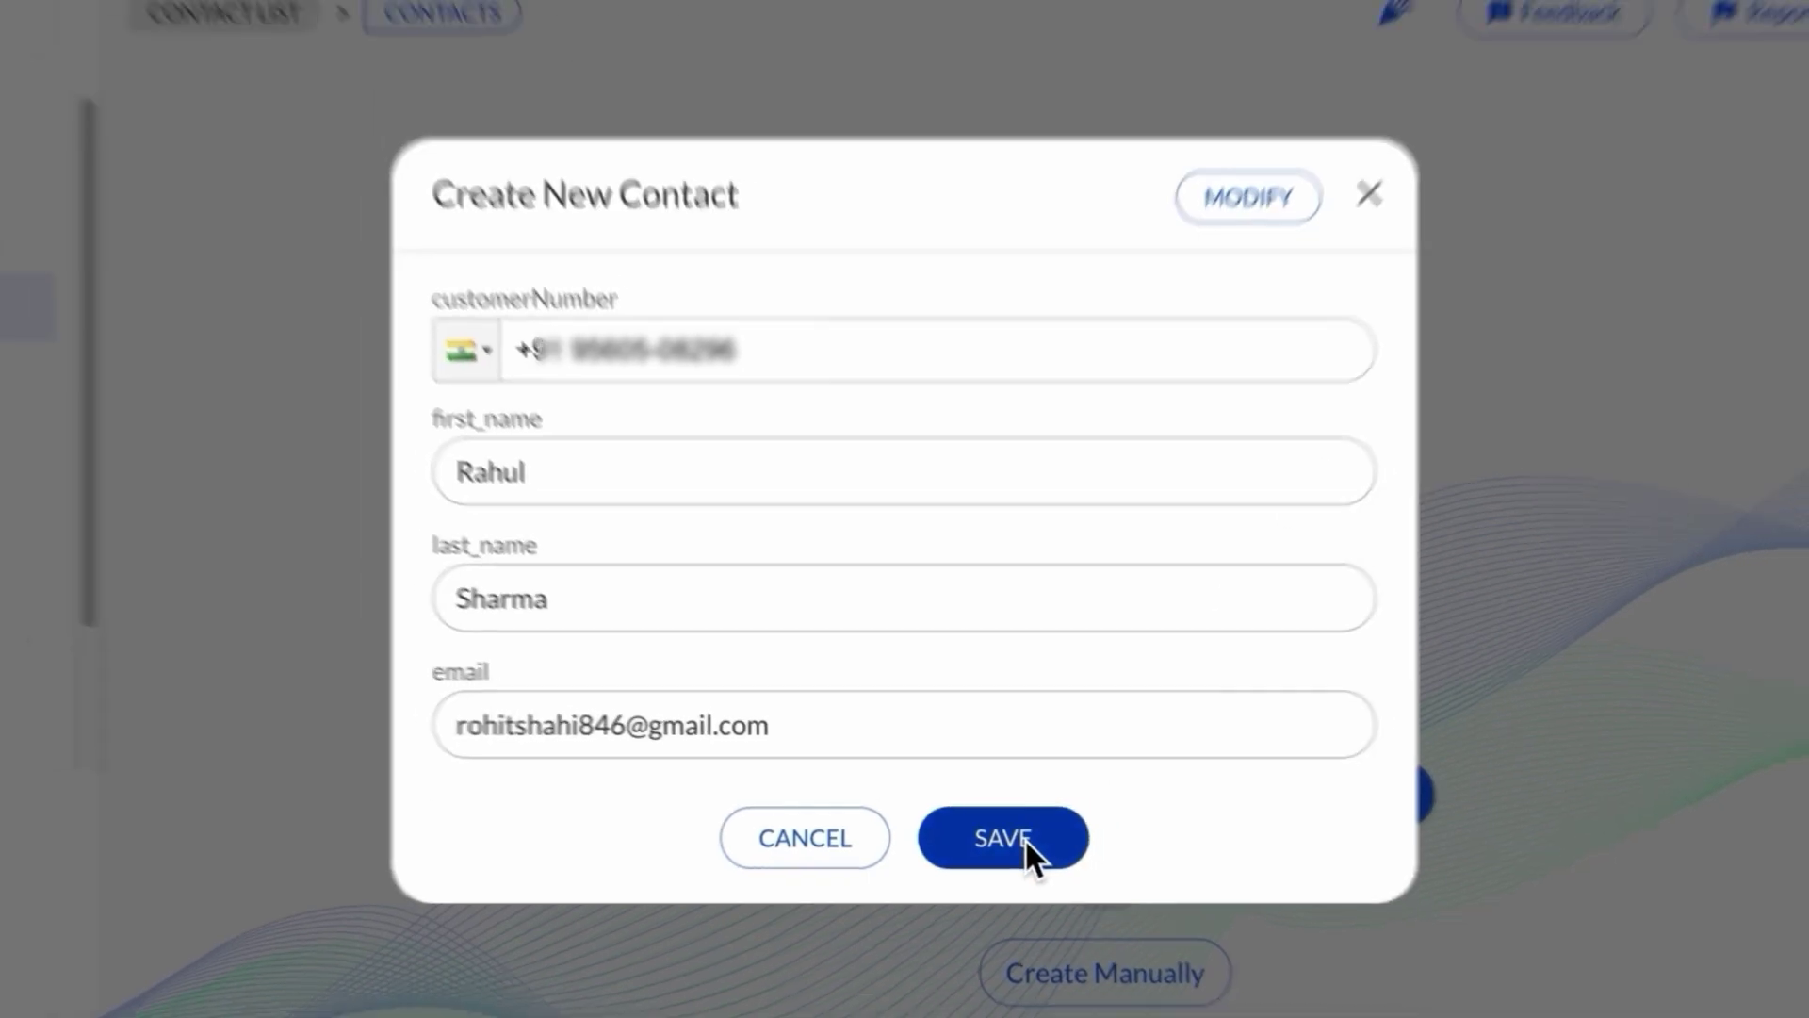
{"action": "left_click", "coordinate": [1025, 839]}
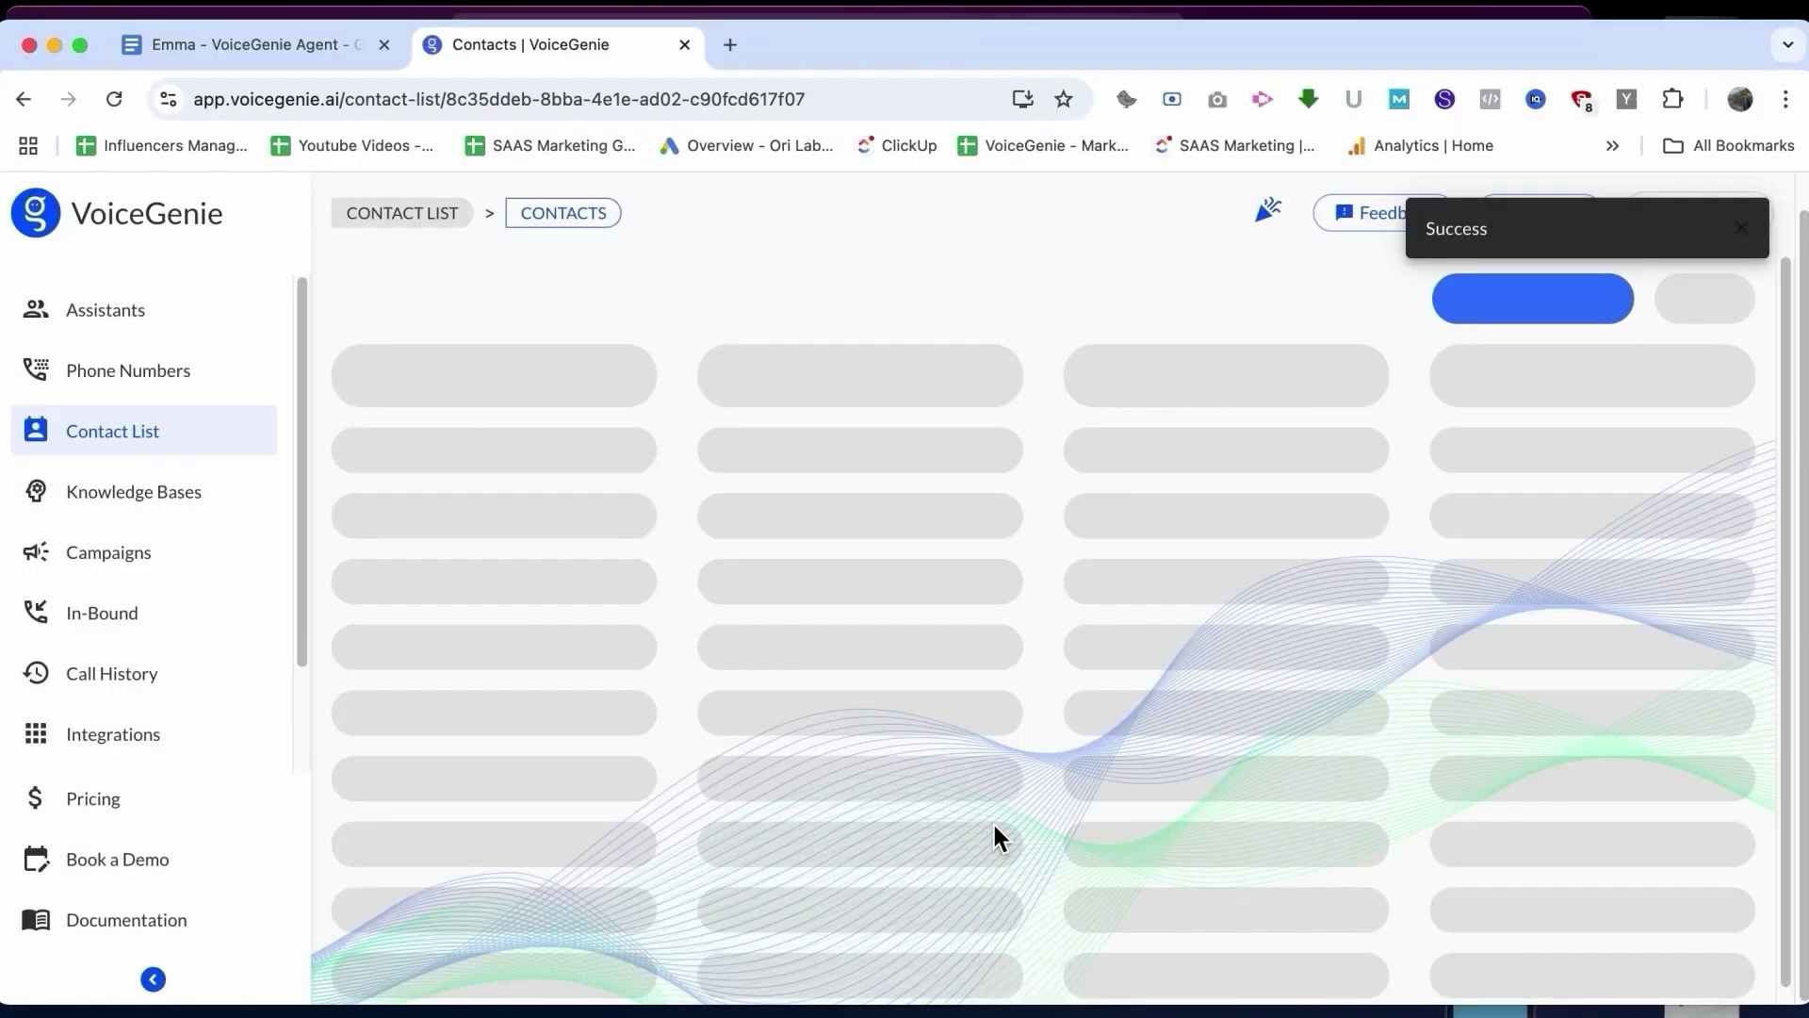
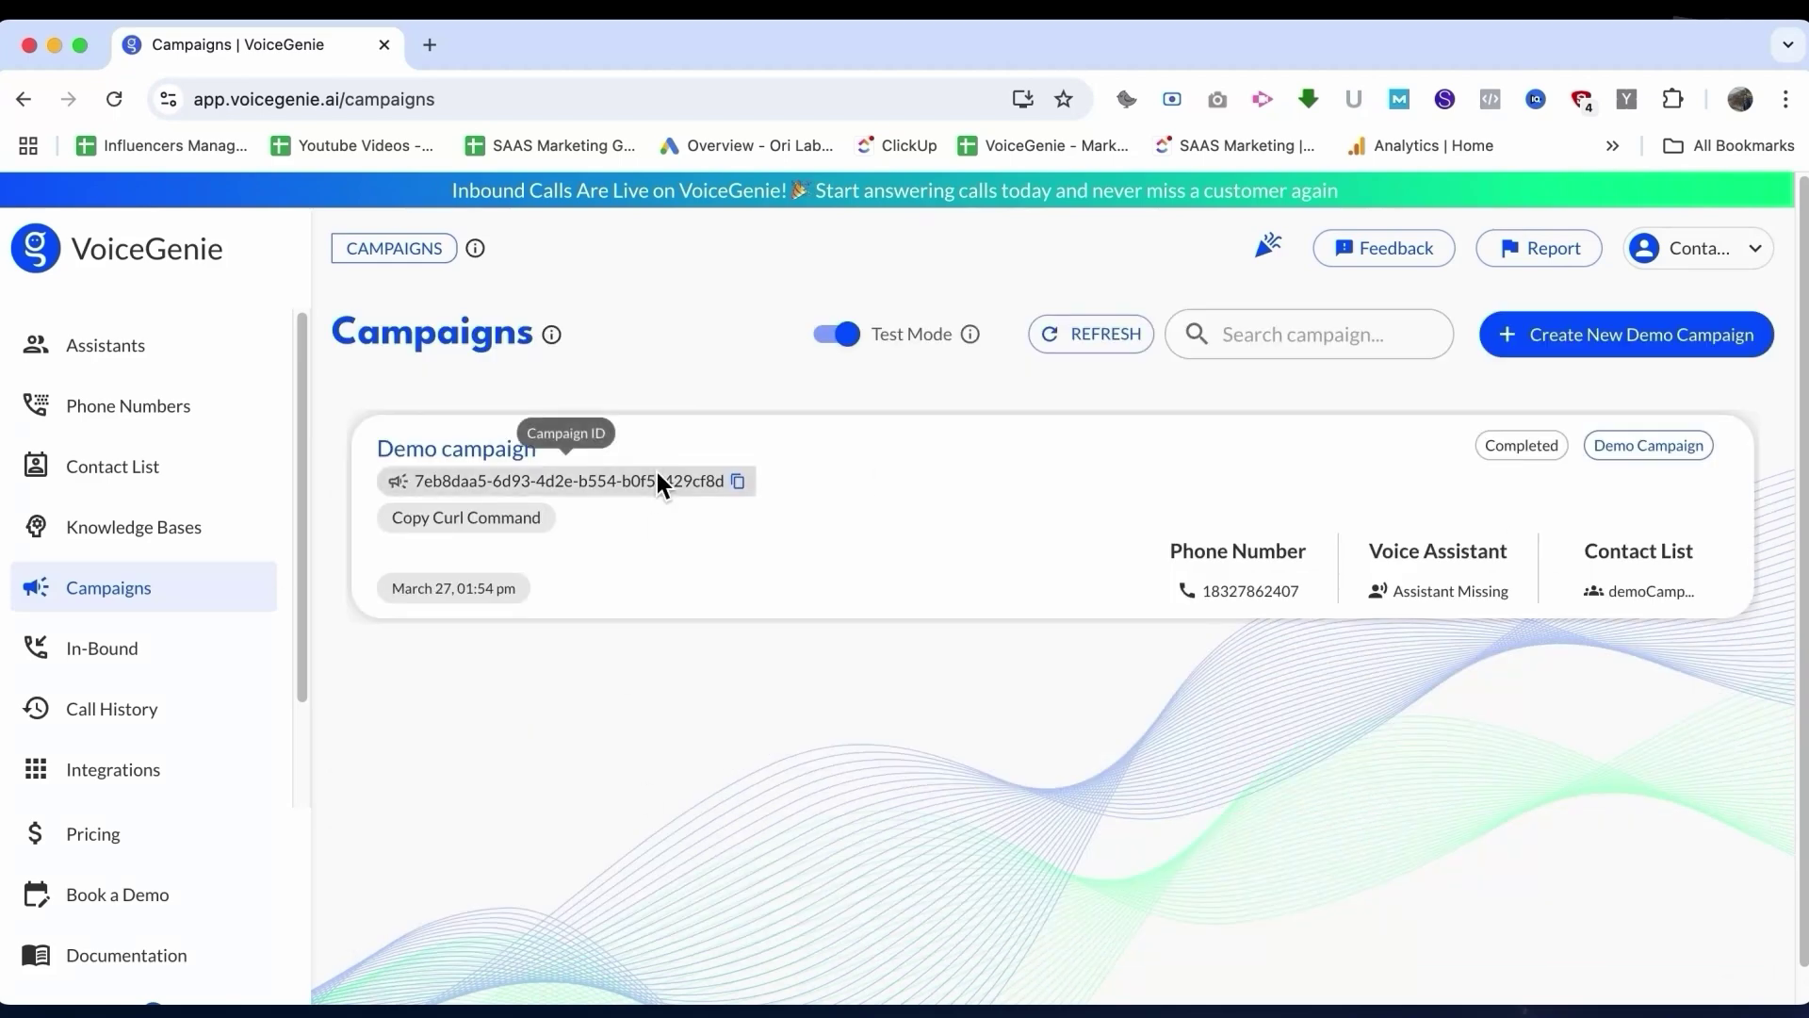
Step: Turn off Test Mode and start a new campaign named 'VoiceGenie Event Leads'
{"action": "left_click", "coordinate": [848, 337]}
{"action": "left_click", "coordinate": [1692, 365]}
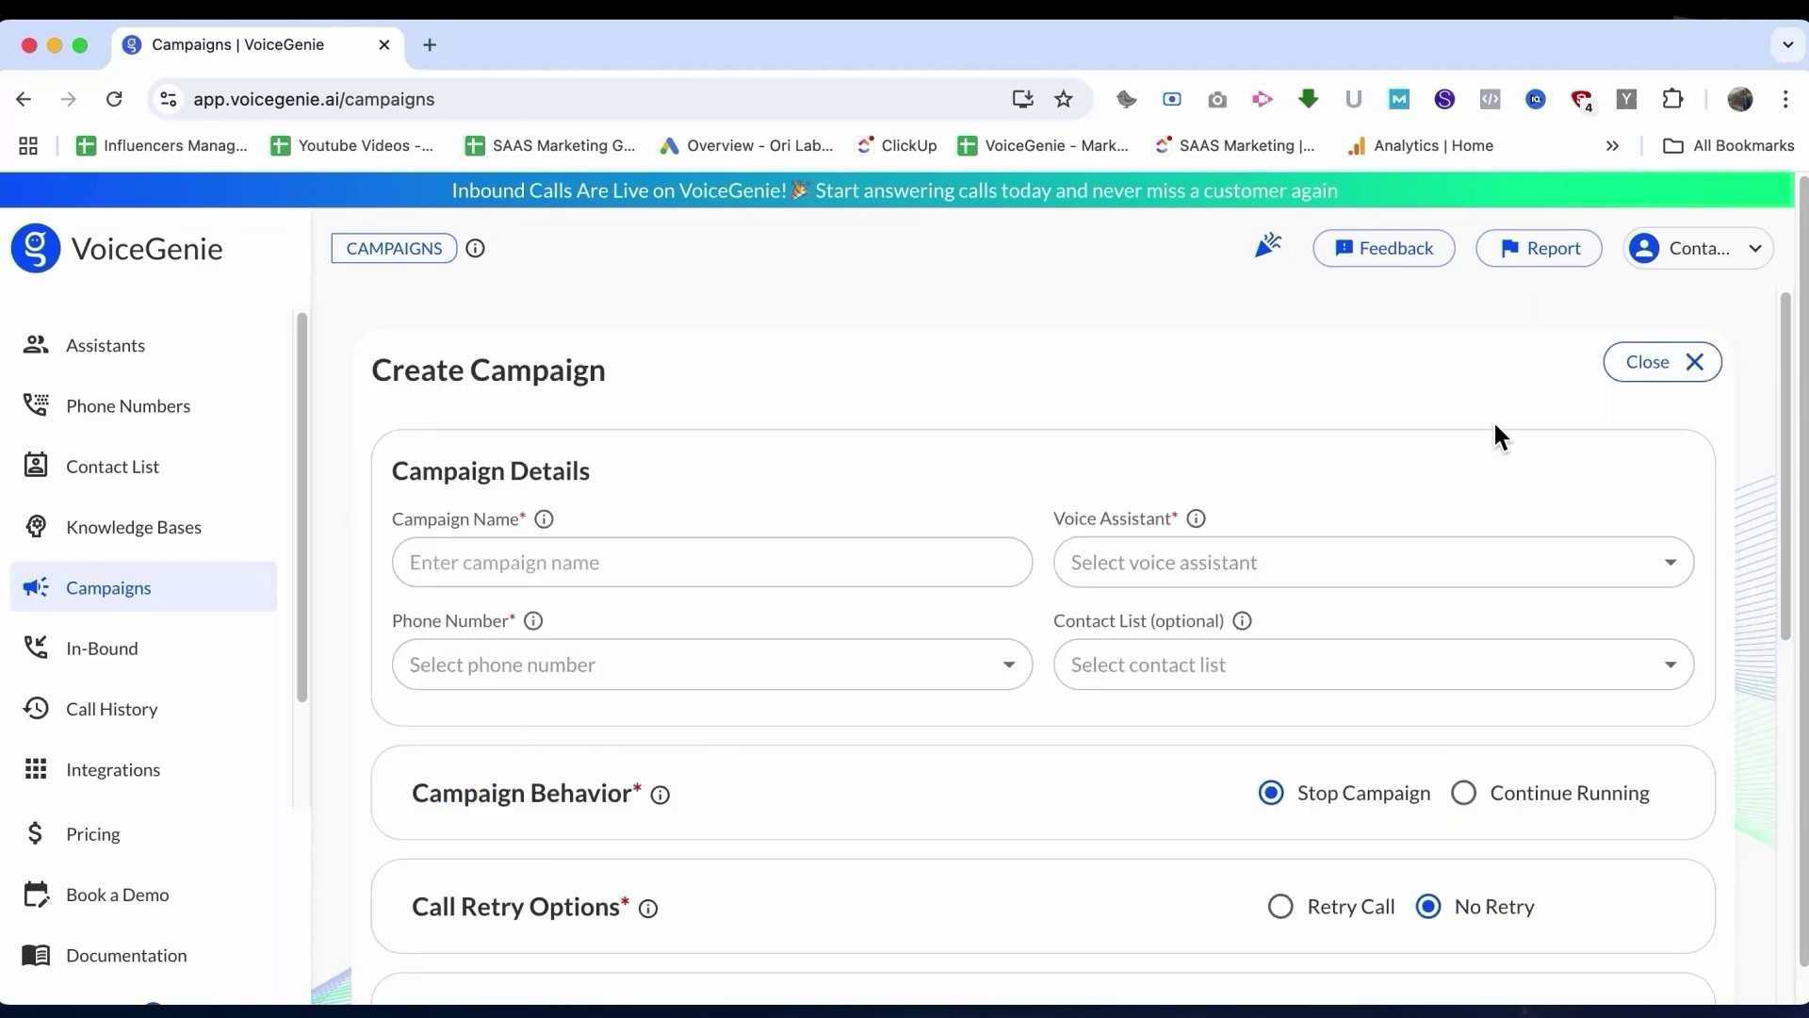
{"action": "left_click", "coordinate": [716, 565]}
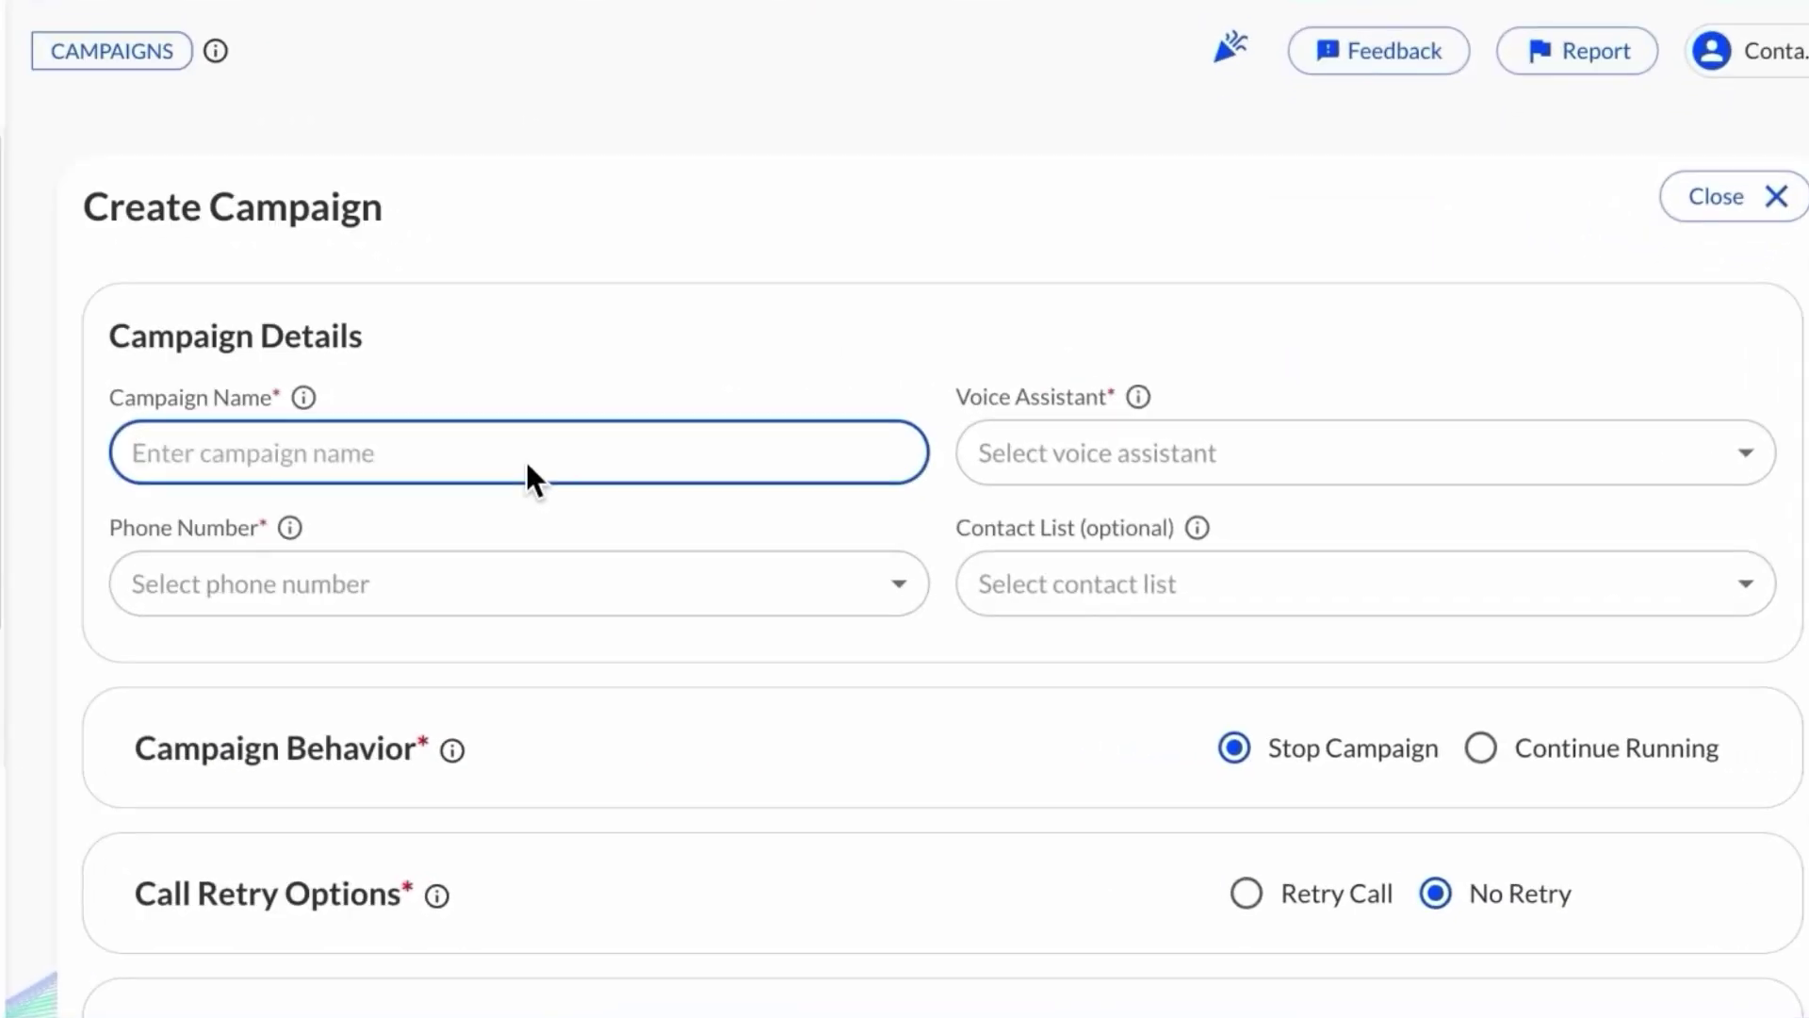
{"action": "type", "text": "Voice"}
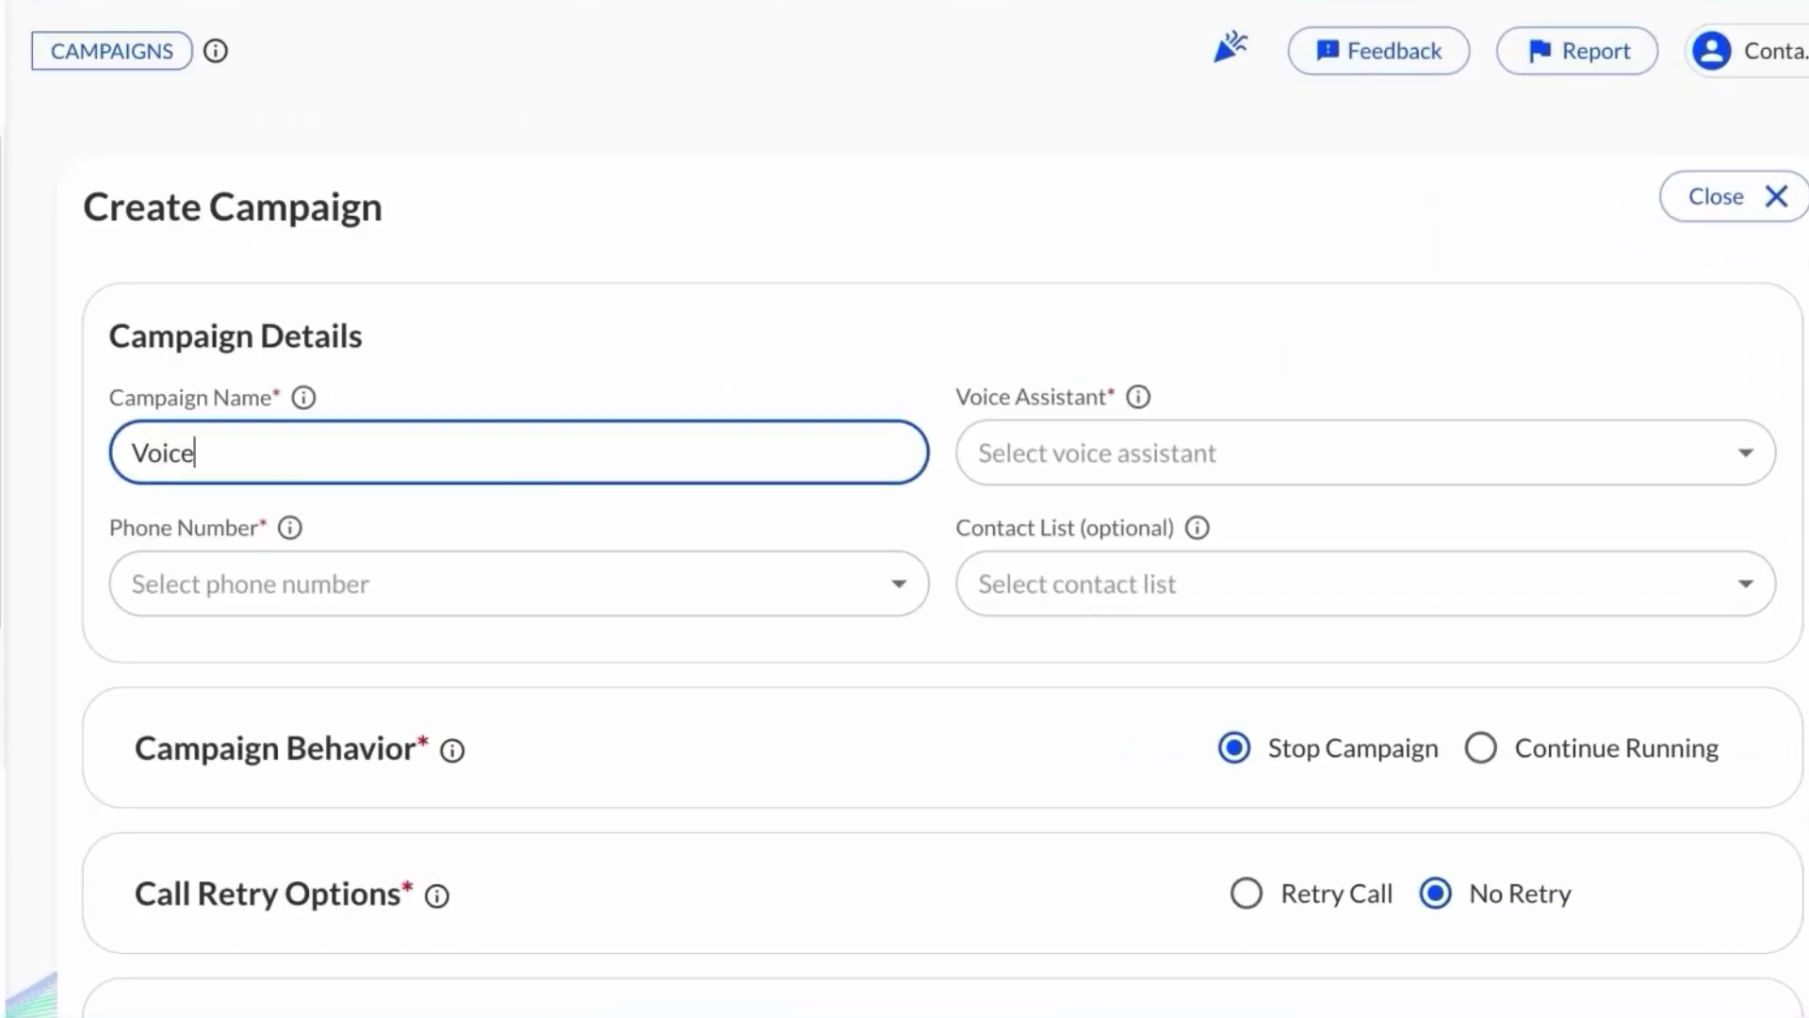
{"action": "type", "text": "Genie Even"}
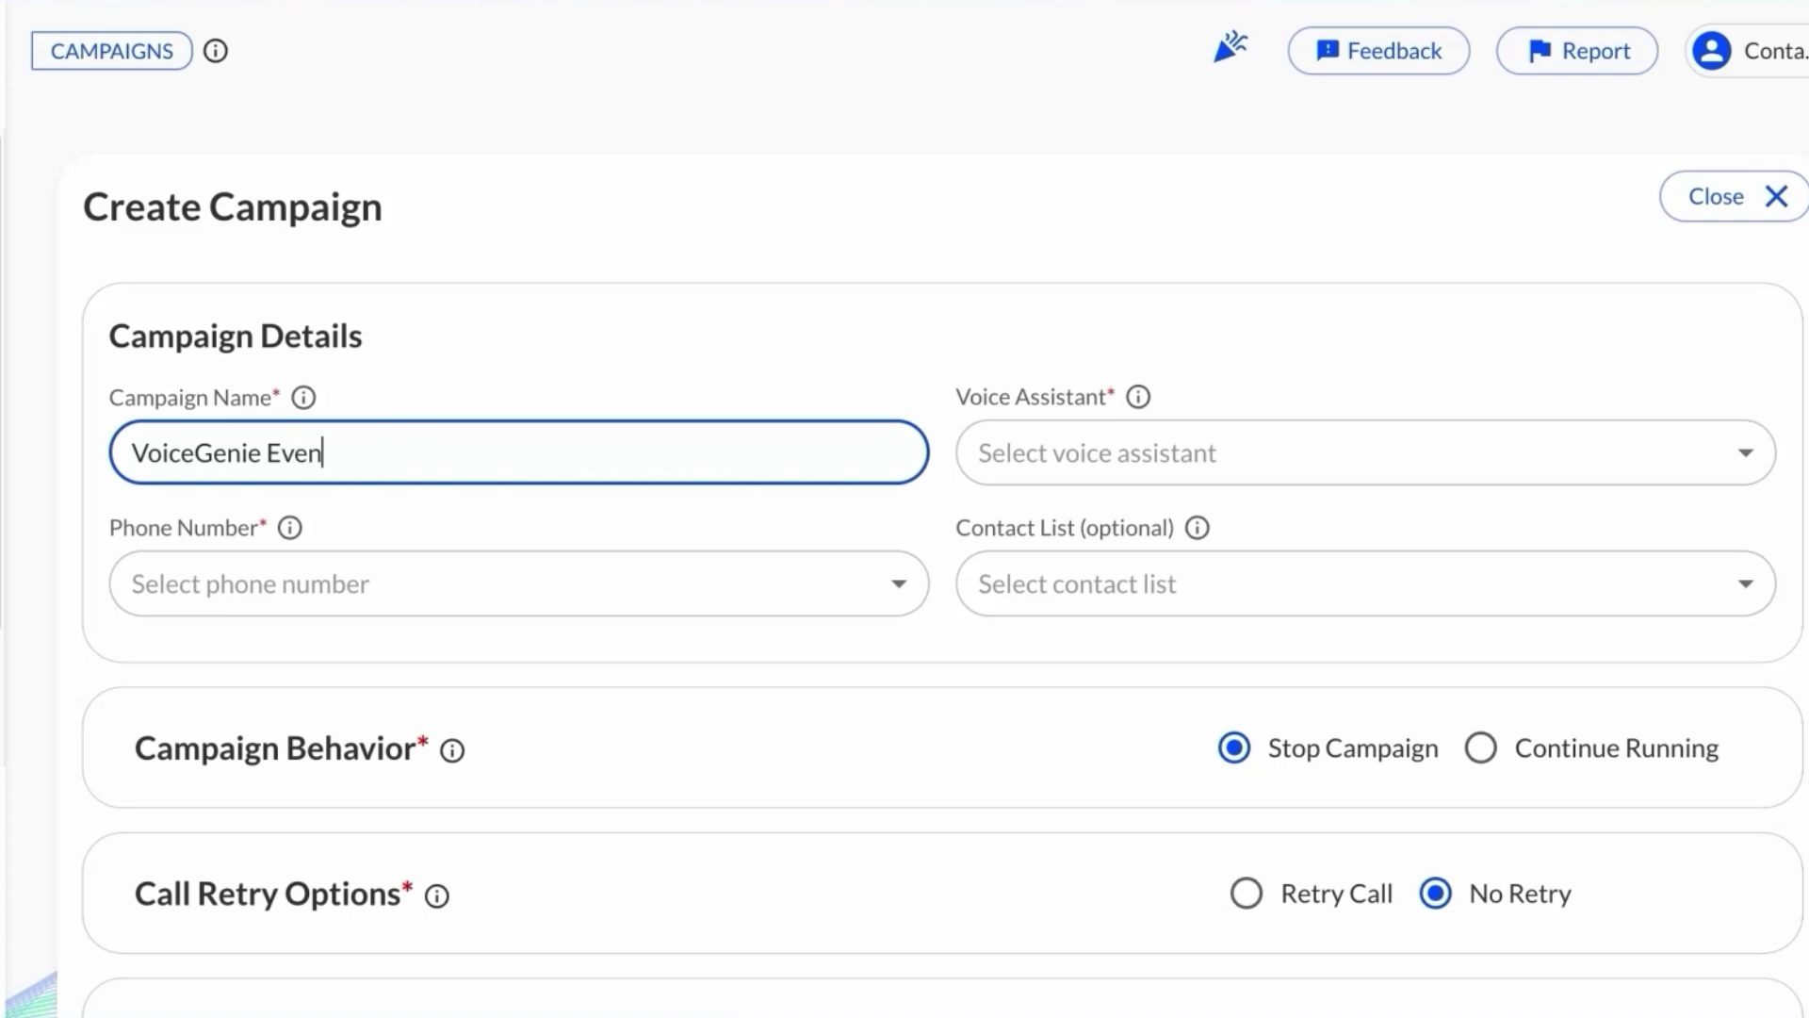
{"action": "type", "text": "t Leads"}
Step: Assign the VoiceGenie Event Leads assistant, a calling number and the VoiceGenie Event Leads contact list
{"action": "left_click", "coordinate": [1162, 428]}
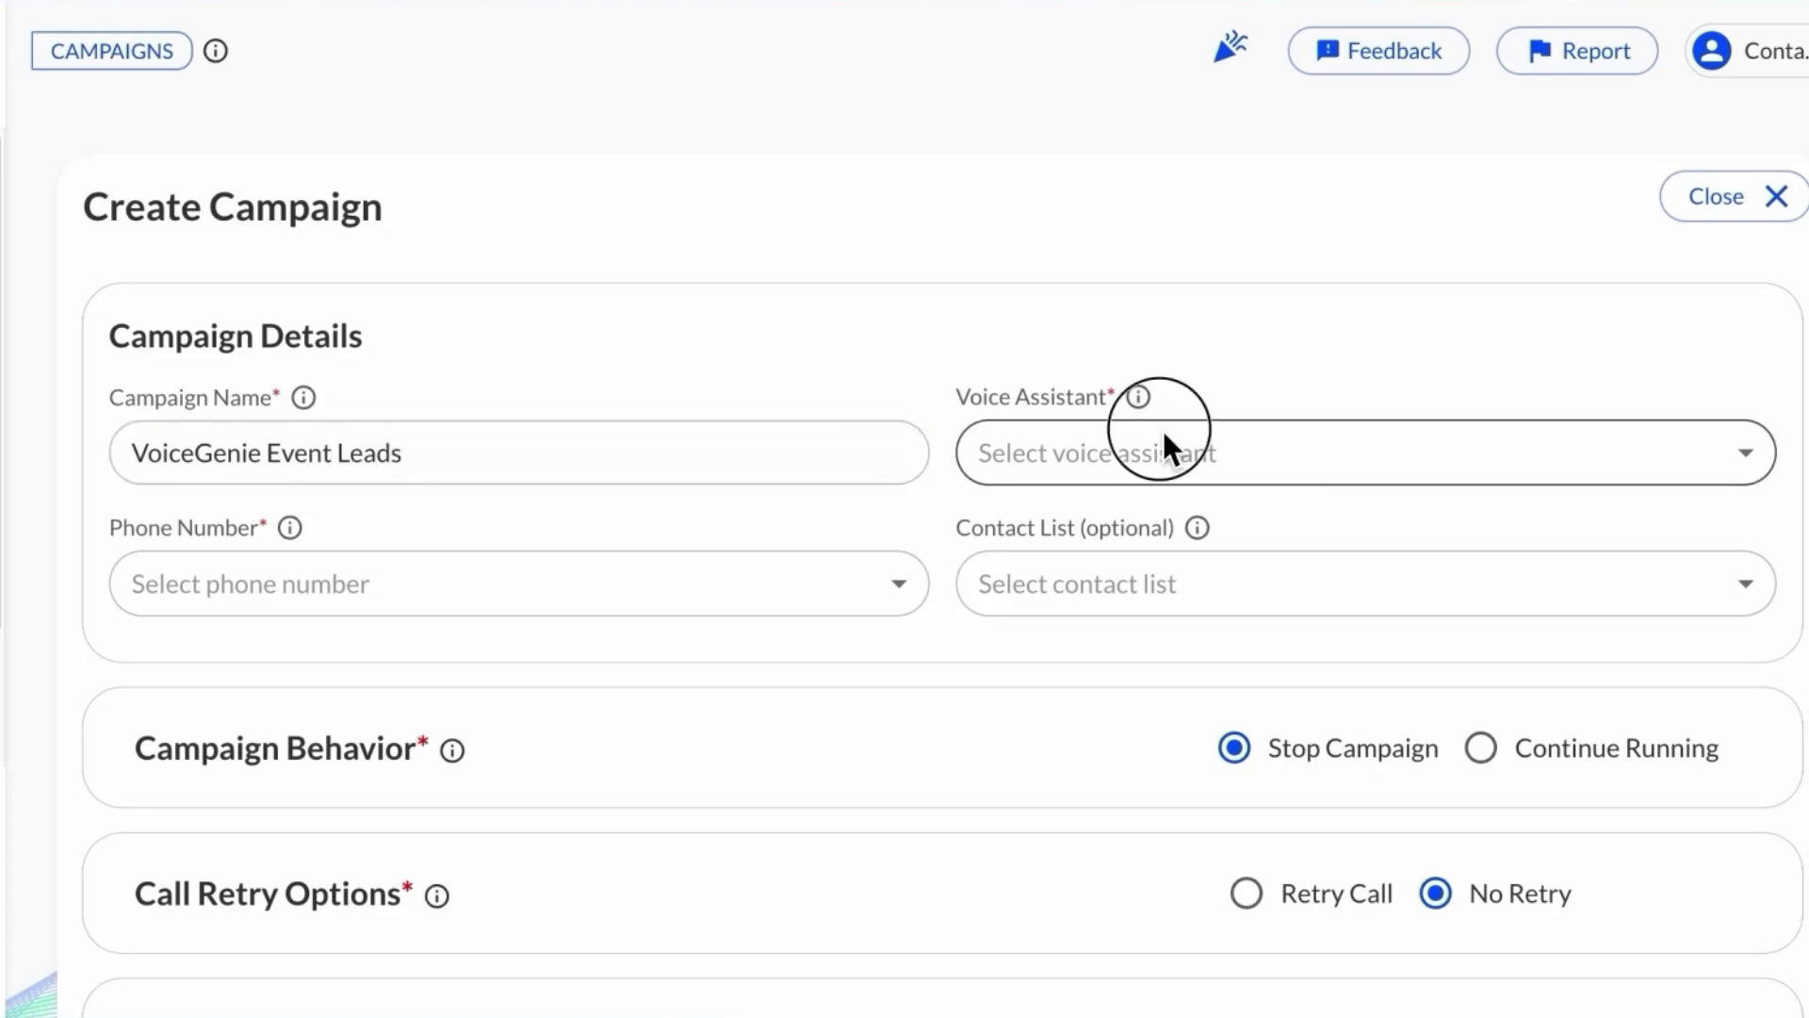
{"action": "left_click", "coordinate": [1089, 675]}
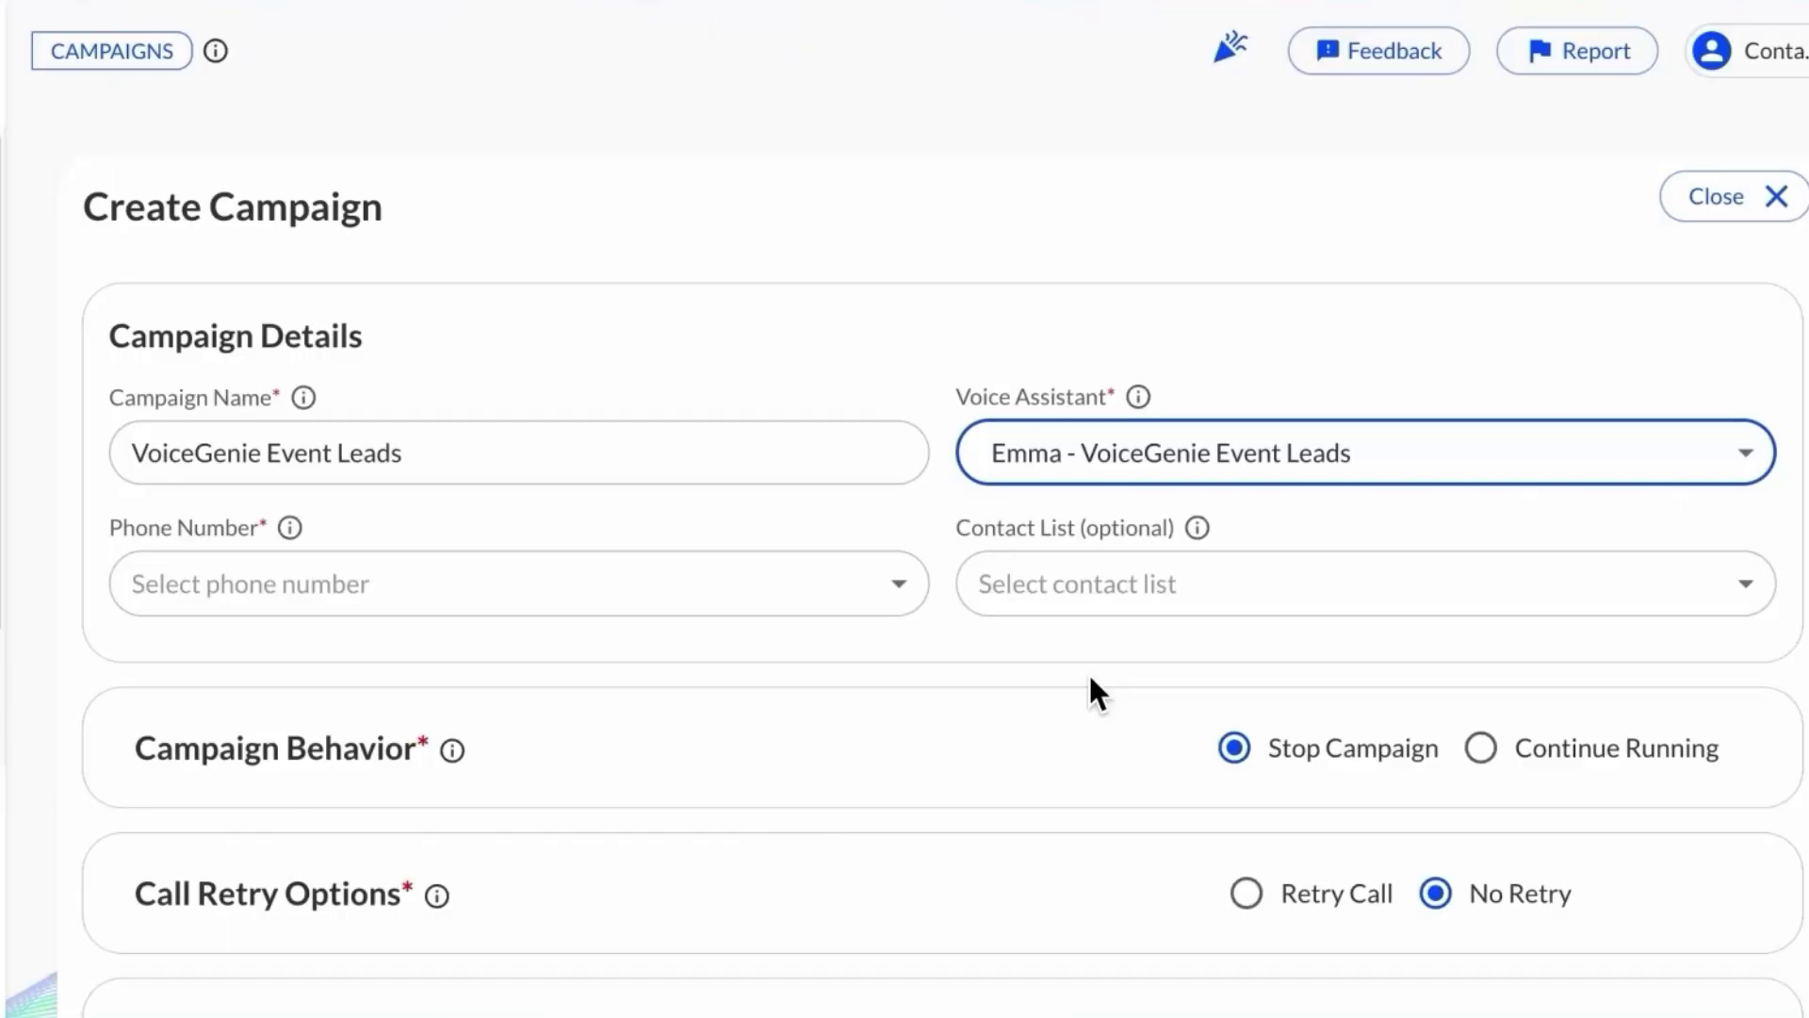
{"action": "left_click", "coordinate": [554, 604]}
{"action": "left_click", "coordinate": [363, 653]}
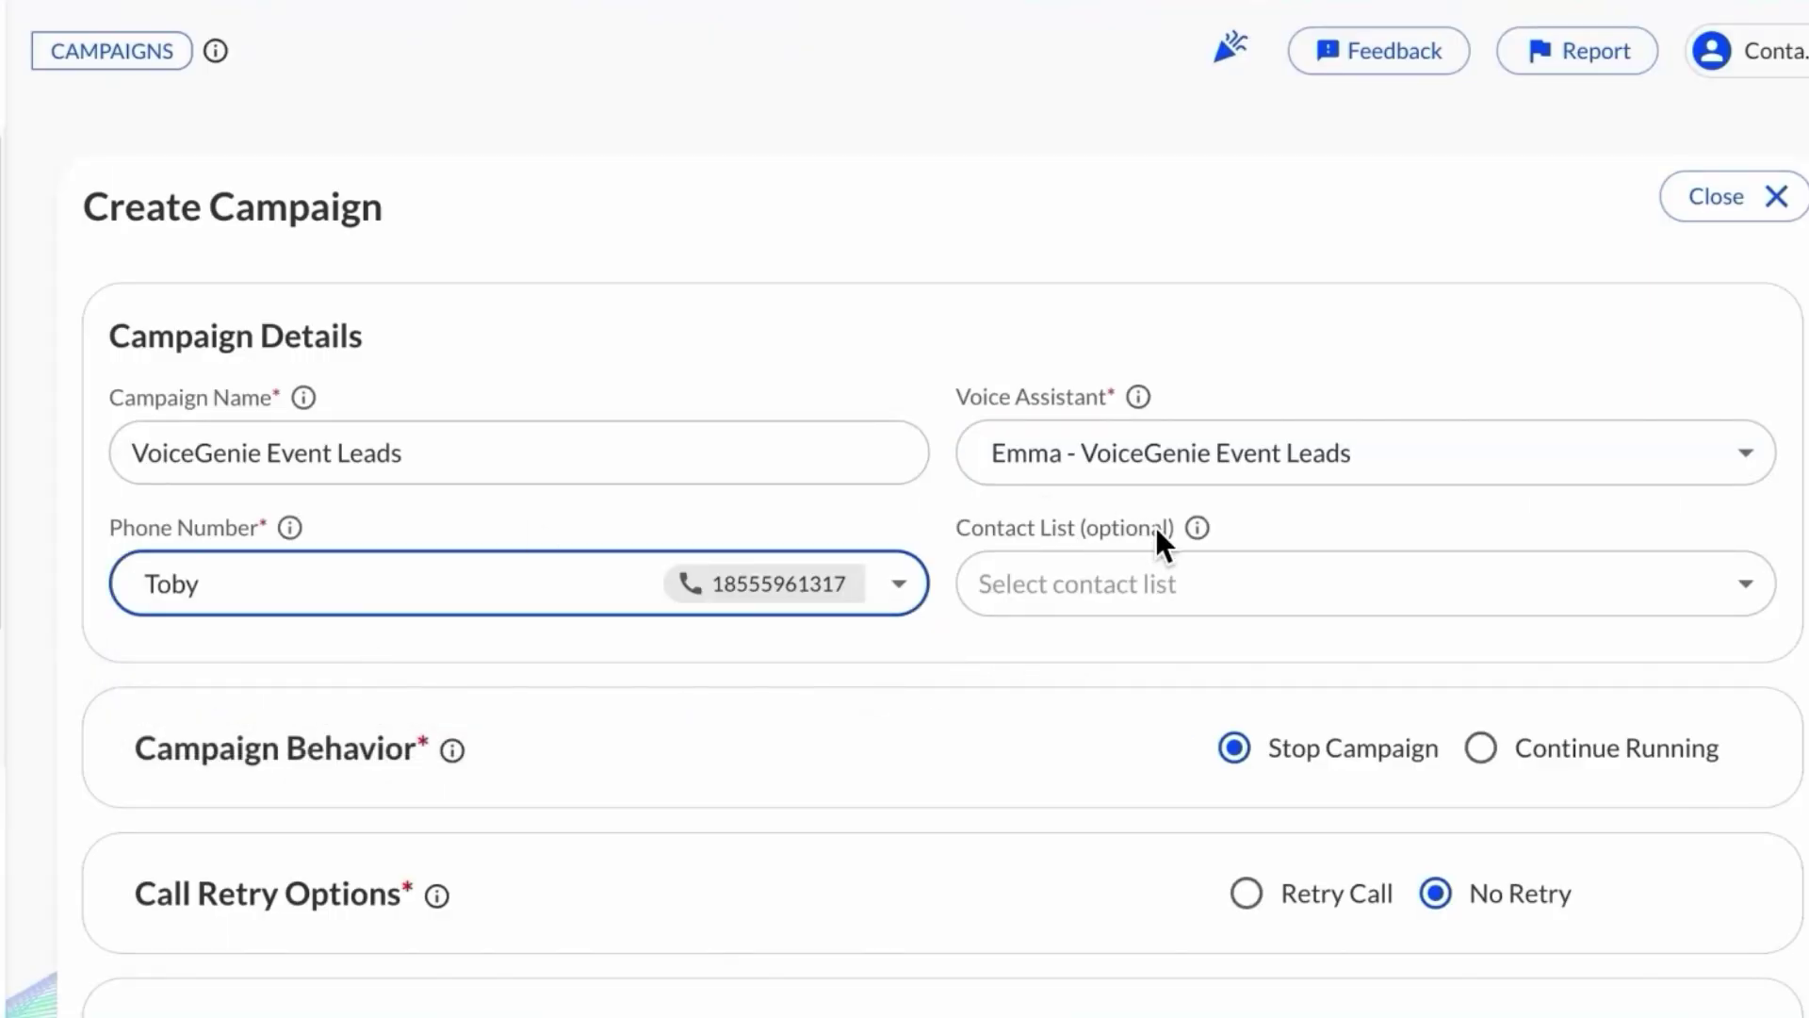
{"action": "left_click", "coordinate": [1231, 566]}
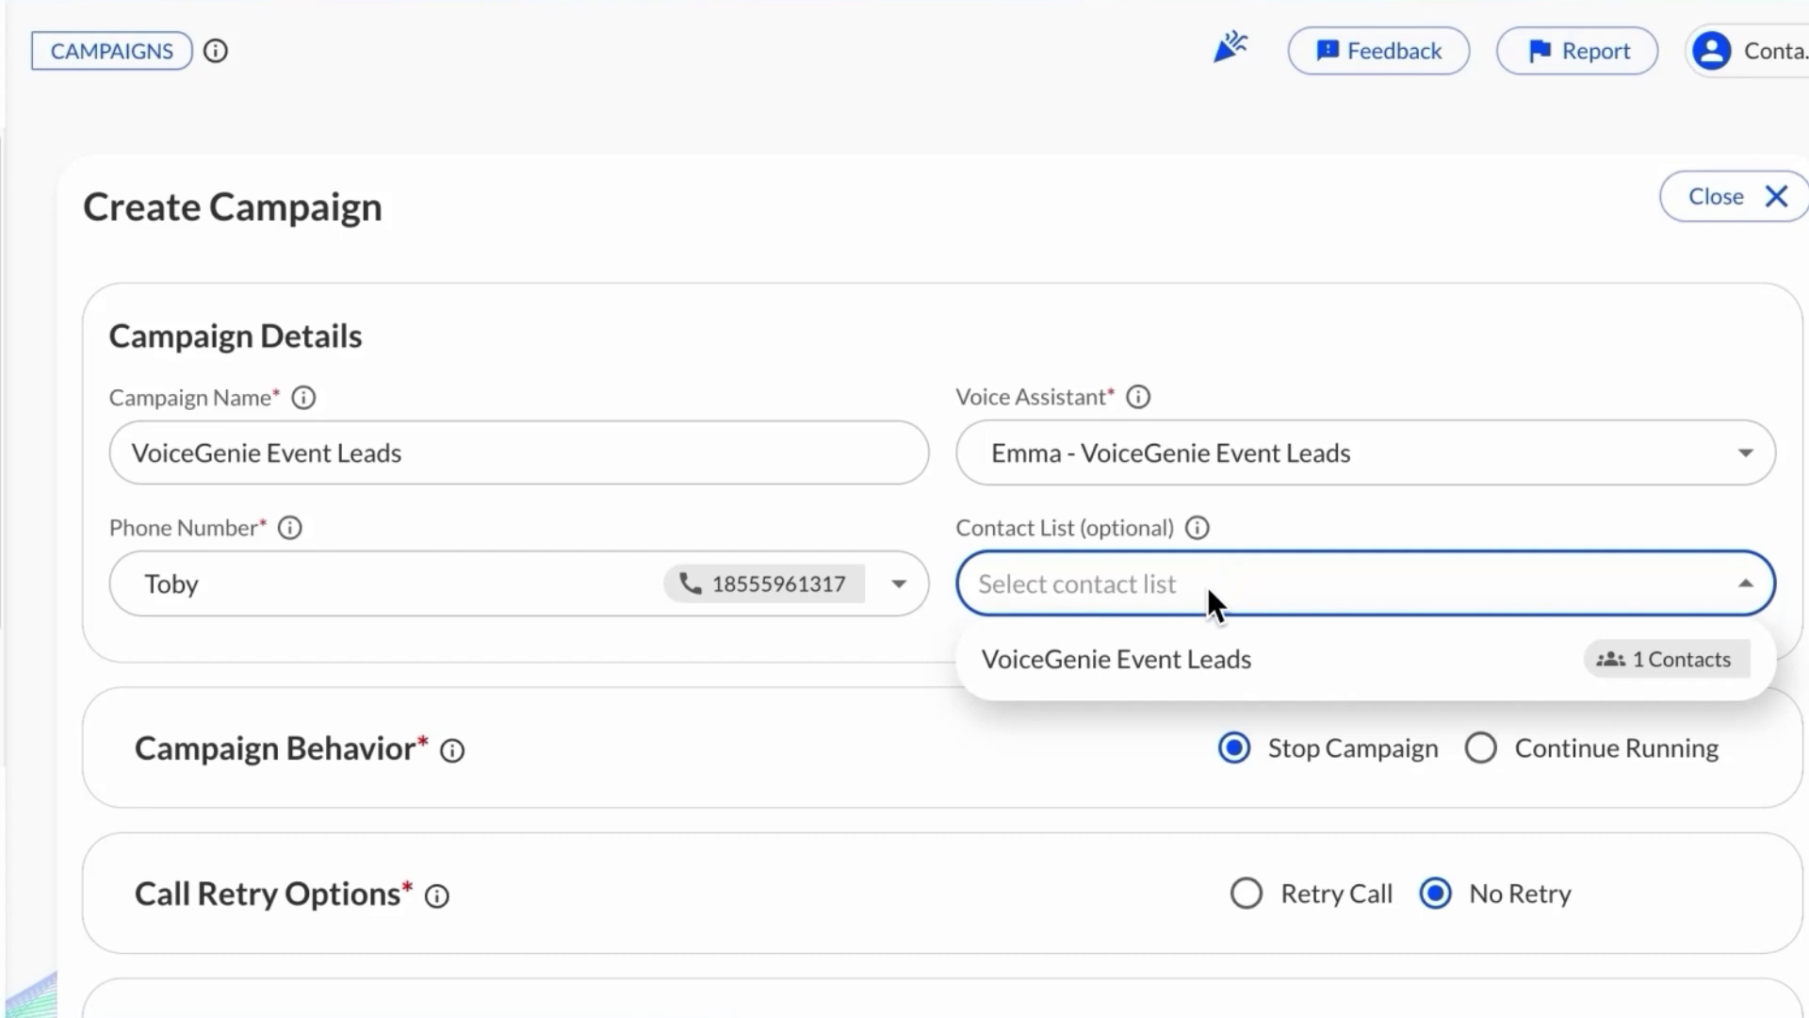
{"action": "left_click", "coordinate": [1150, 654]}
Step: Review the default campaign options, confirming concurrency stays at 1
{"action": "scroll", "coordinate": [1150, 655], "scroll_direction": "down", "scroll_amount": 3}
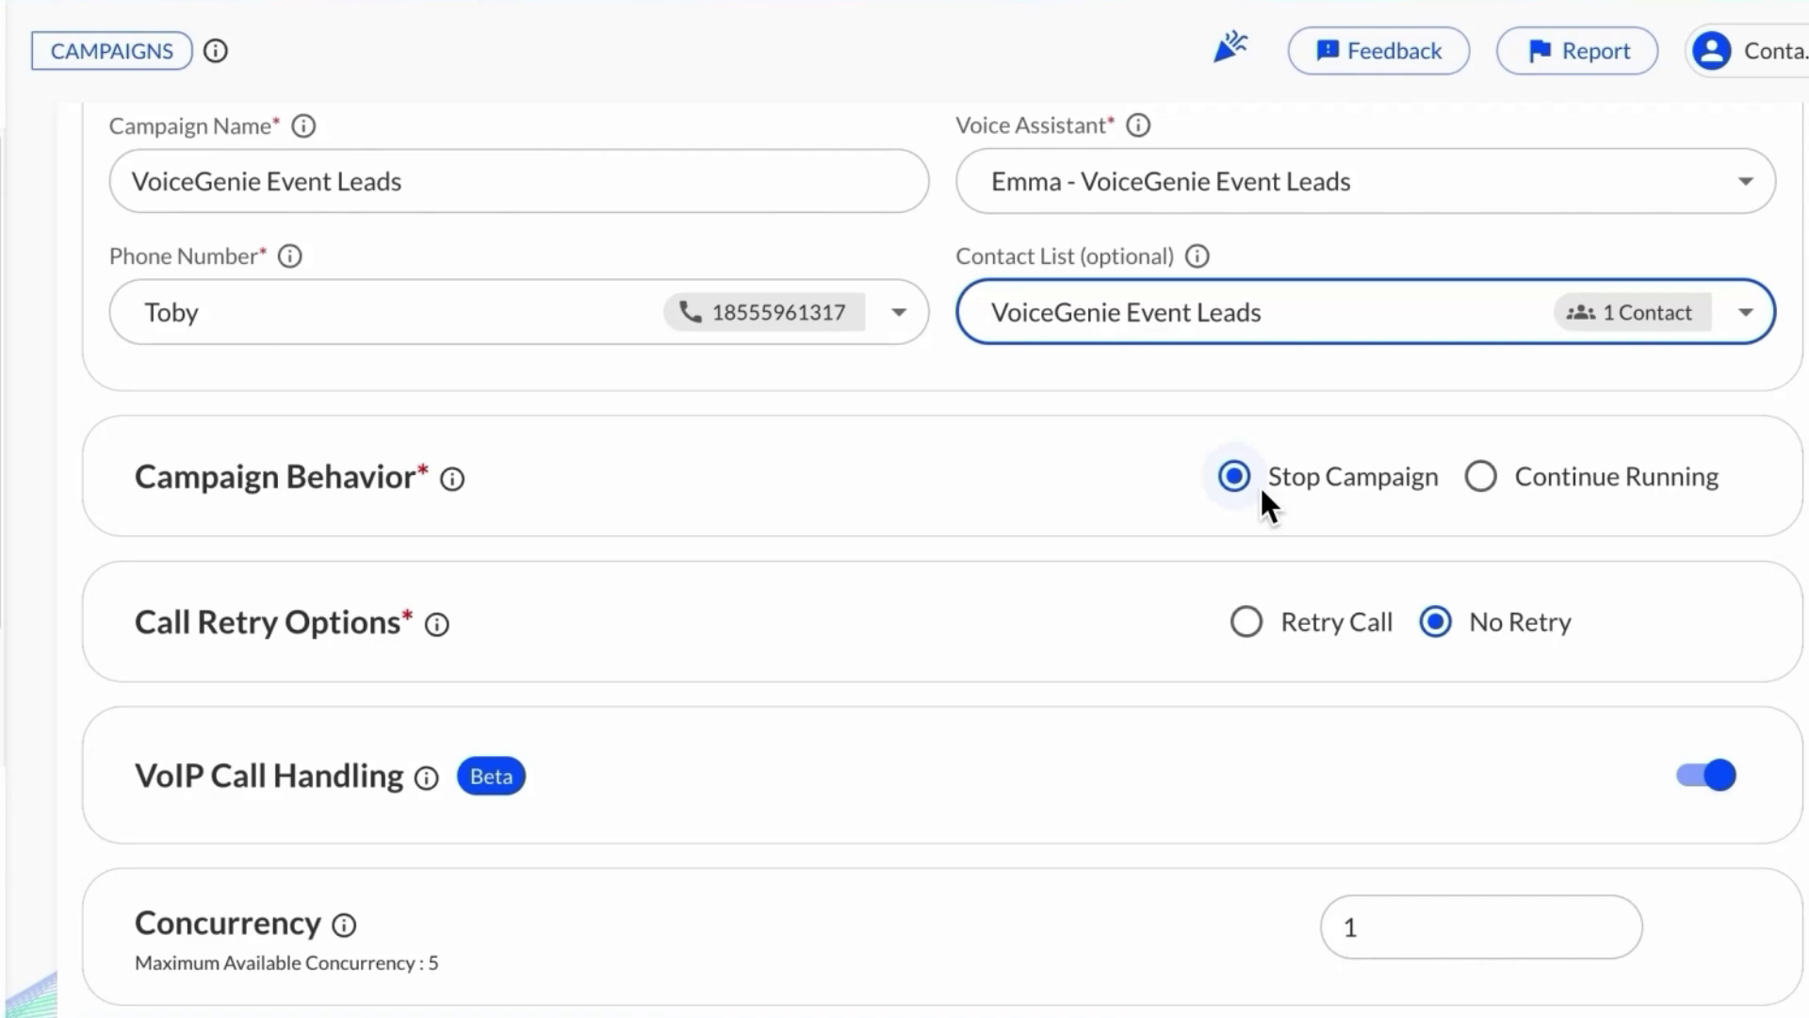
{"action": "scroll", "coordinate": [1258, 483], "scroll_direction": "down", "scroll_amount": 1}
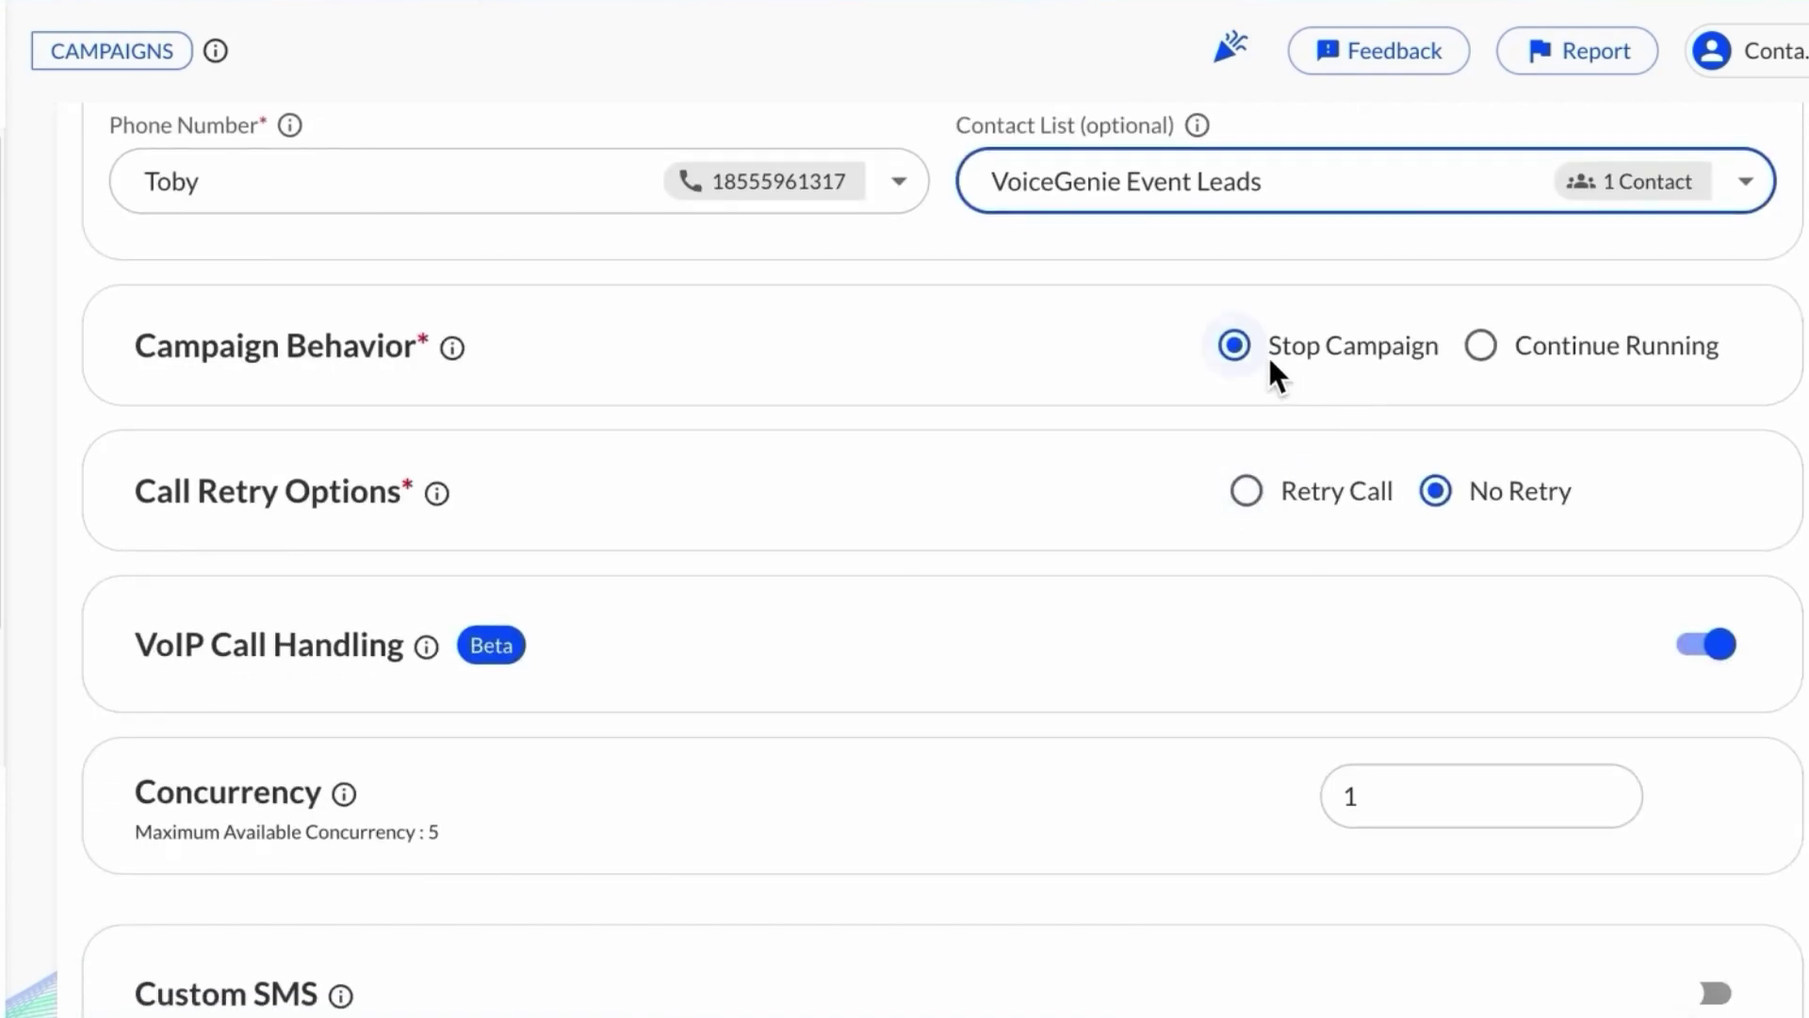
{"action": "scroll", "coordinate": [539, 495], "scroll_direction": "down", "scroll_amount": 1}
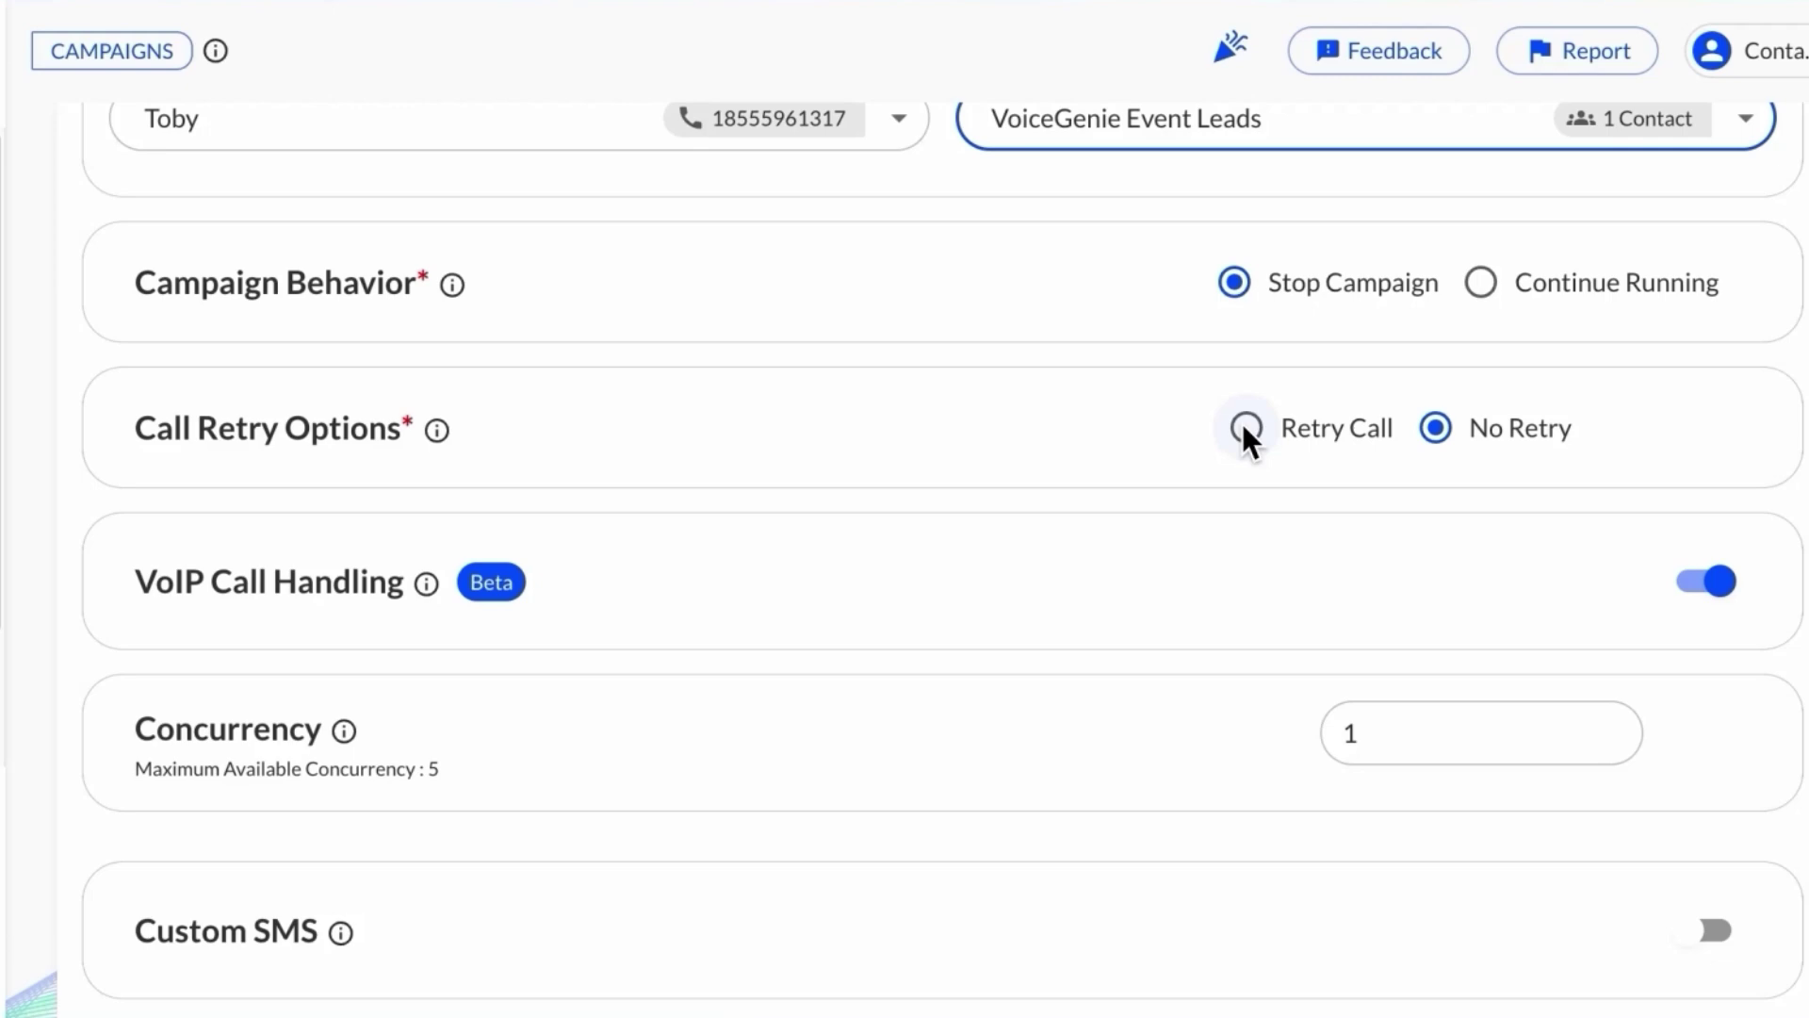
{"action": "scroll", "coordinate": [1225, 428], "scroll_direction": "down", "scroll_amount": 1}
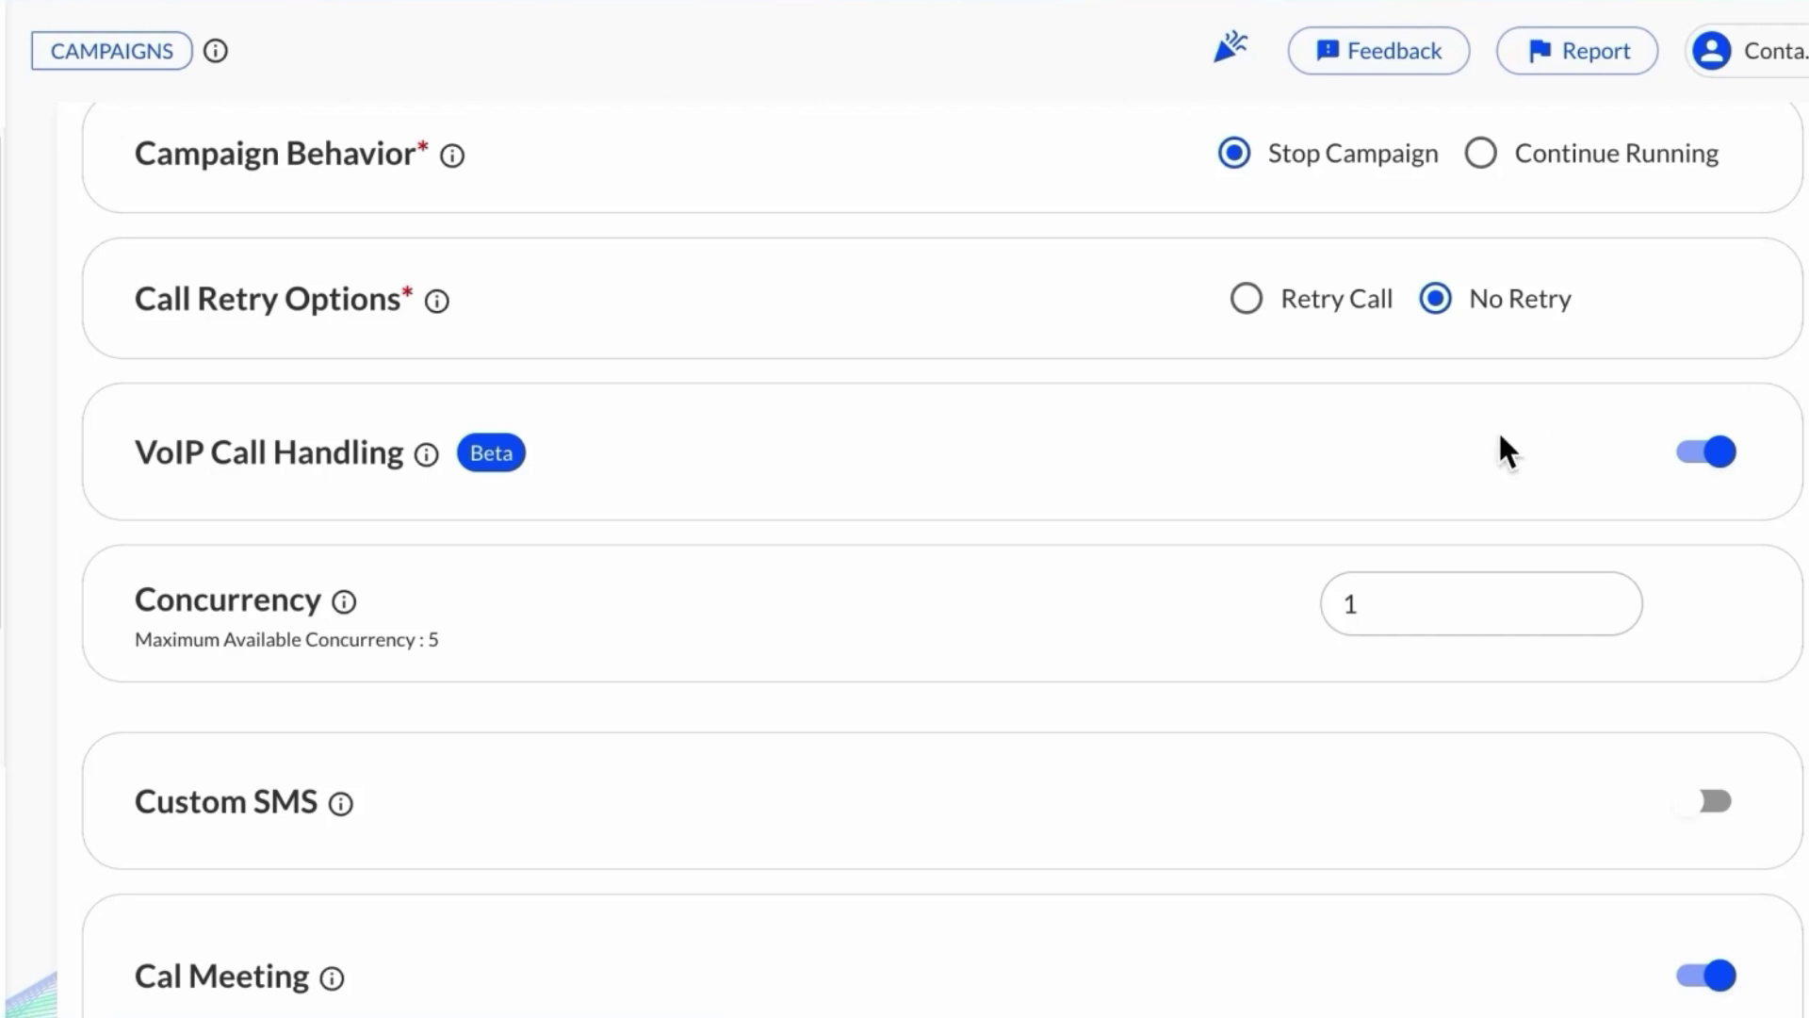
{"action": "scroll", "coordinate": [1504, 452], "scroll_direction": "down", "scroll_amount": 3}
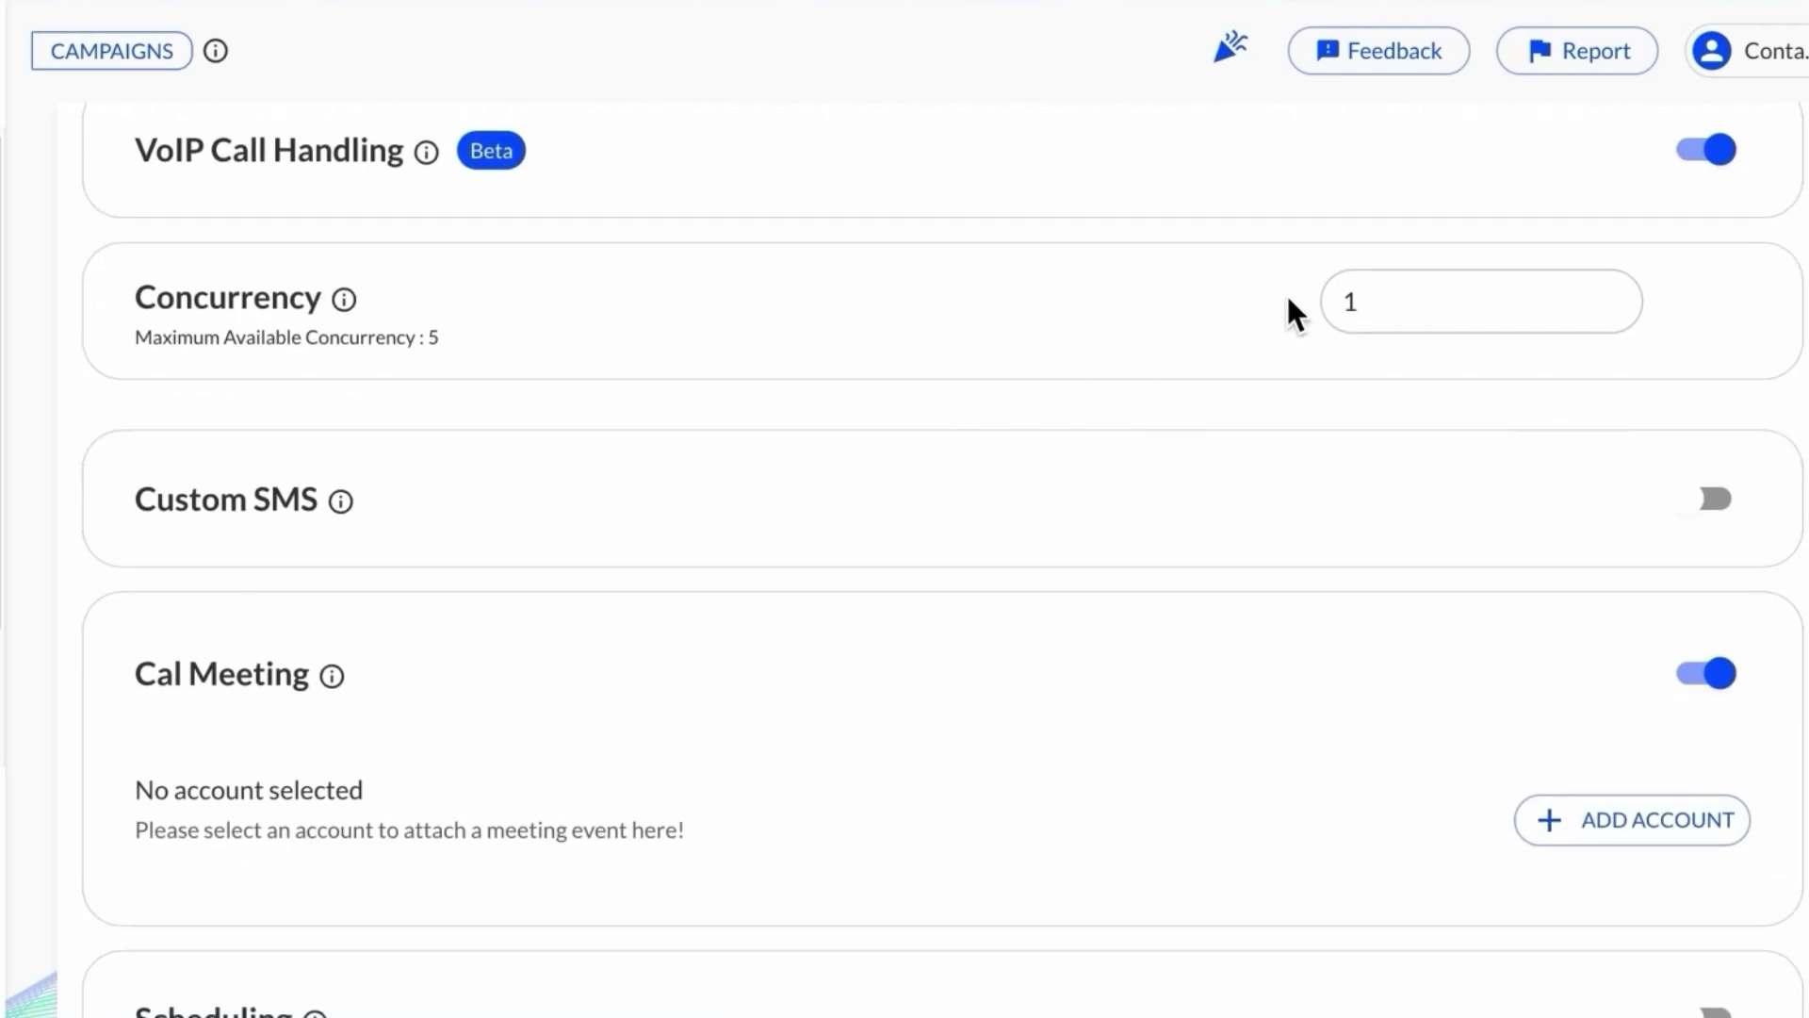
{"action": "left_click", "coordinate": [1371, 301]}
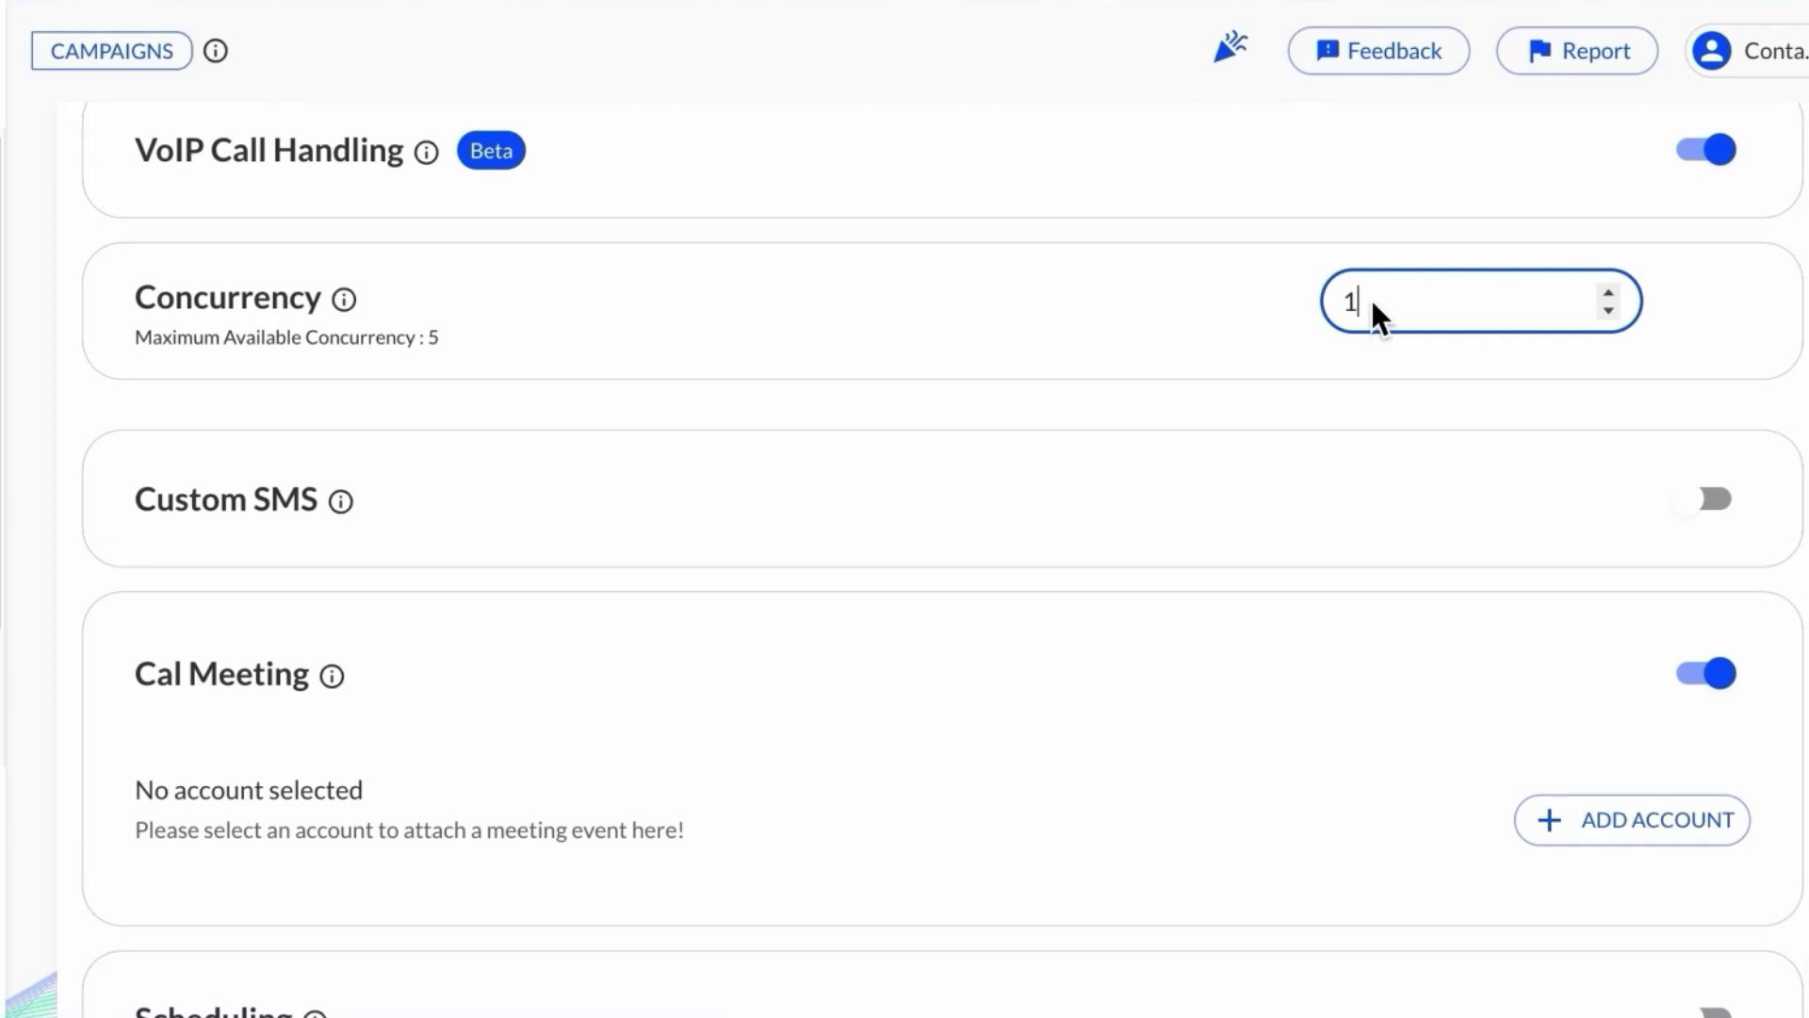
{"action": "scroll", "coordinate": [1371, 300], "scroll_direction": "down", "scroll_amount": 3}
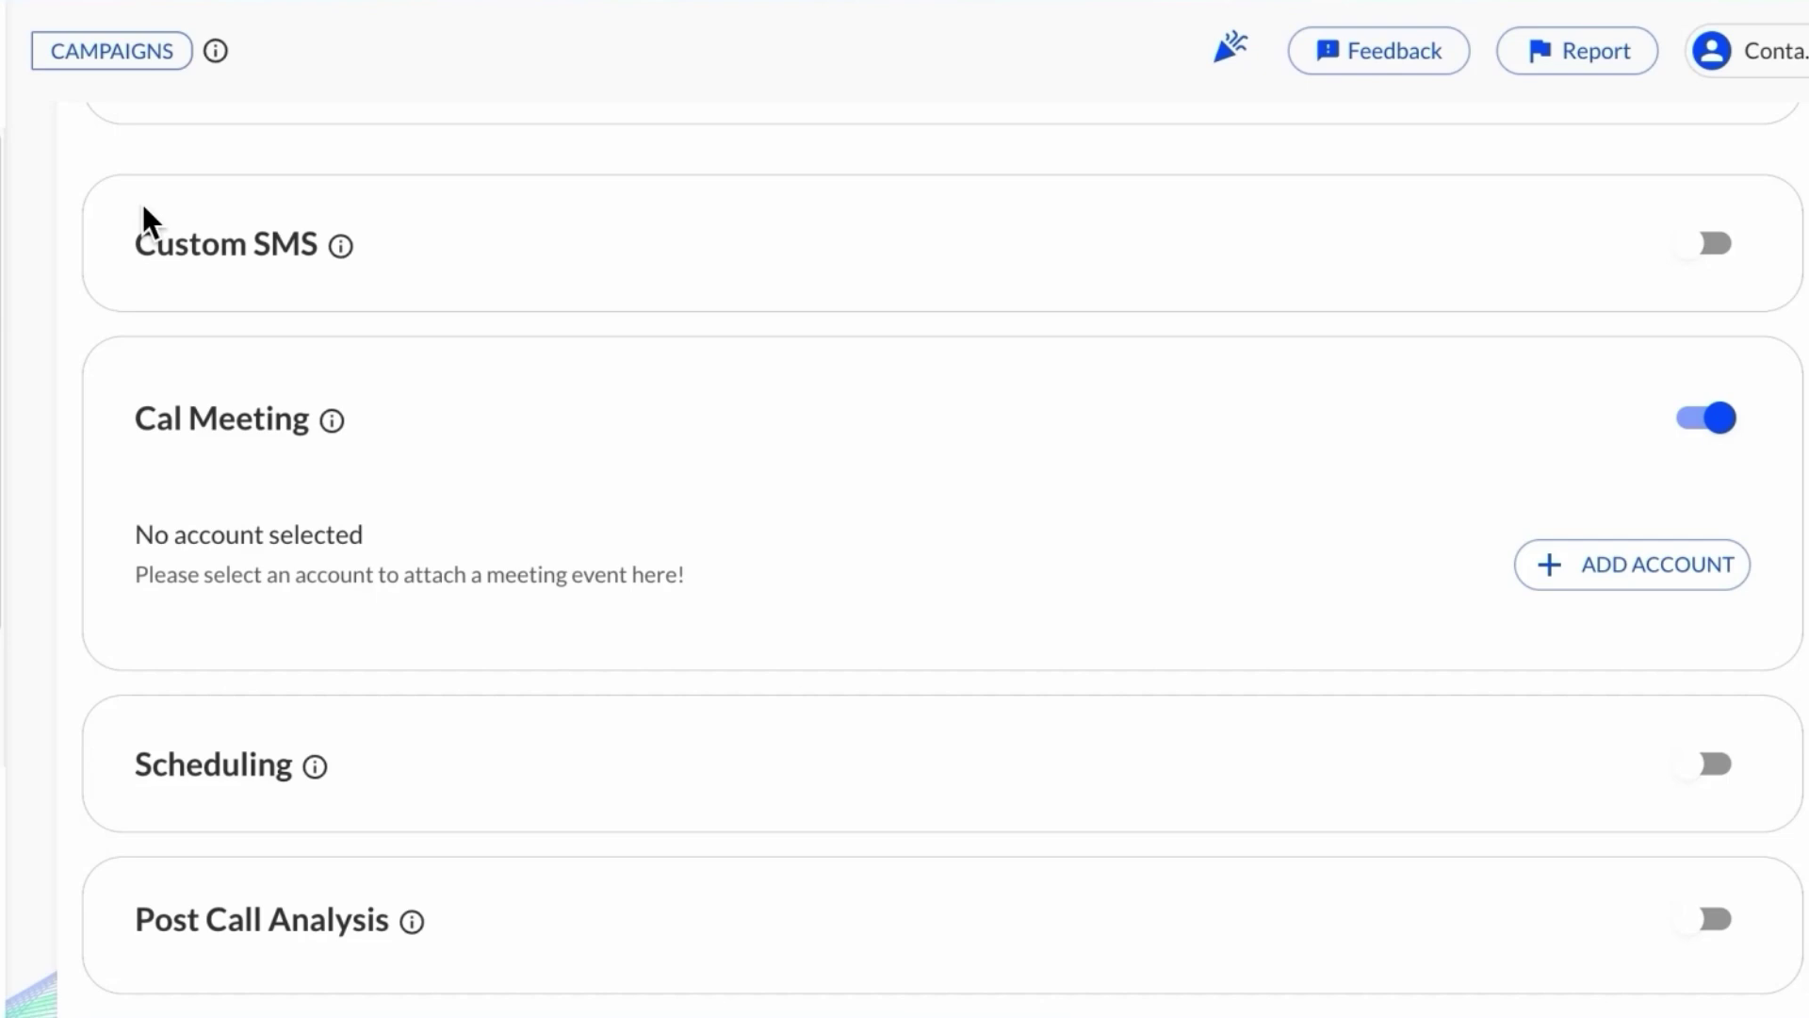
{"action": "scroll", "coordinate": [143, 204], "scroll_direction": "down", "scroll_amount": 1}
{"action": "scroll", "coordinate": [314, 377], "scroll_direction": "up", "scroll_amount": 1}
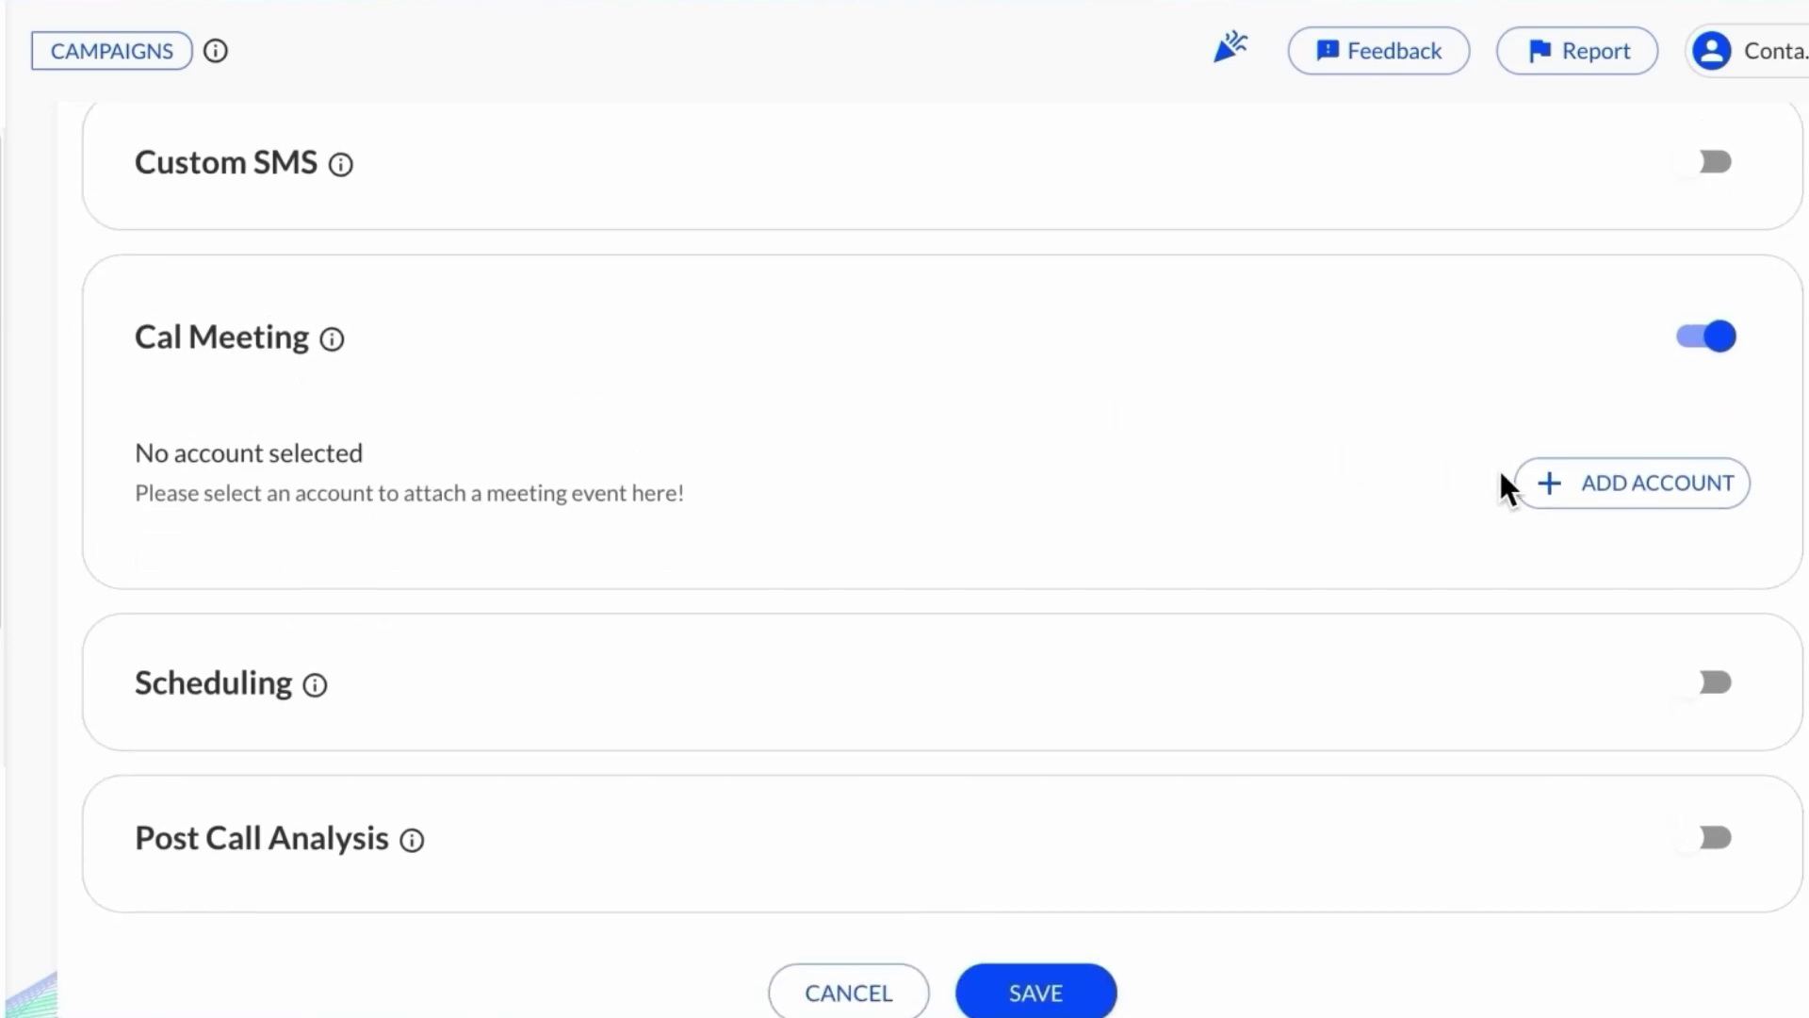
Step: Link the calendar account and use its 30 Min Meeting event for bookings
{"action": "left_click", "coordinate": [1627, 479]}
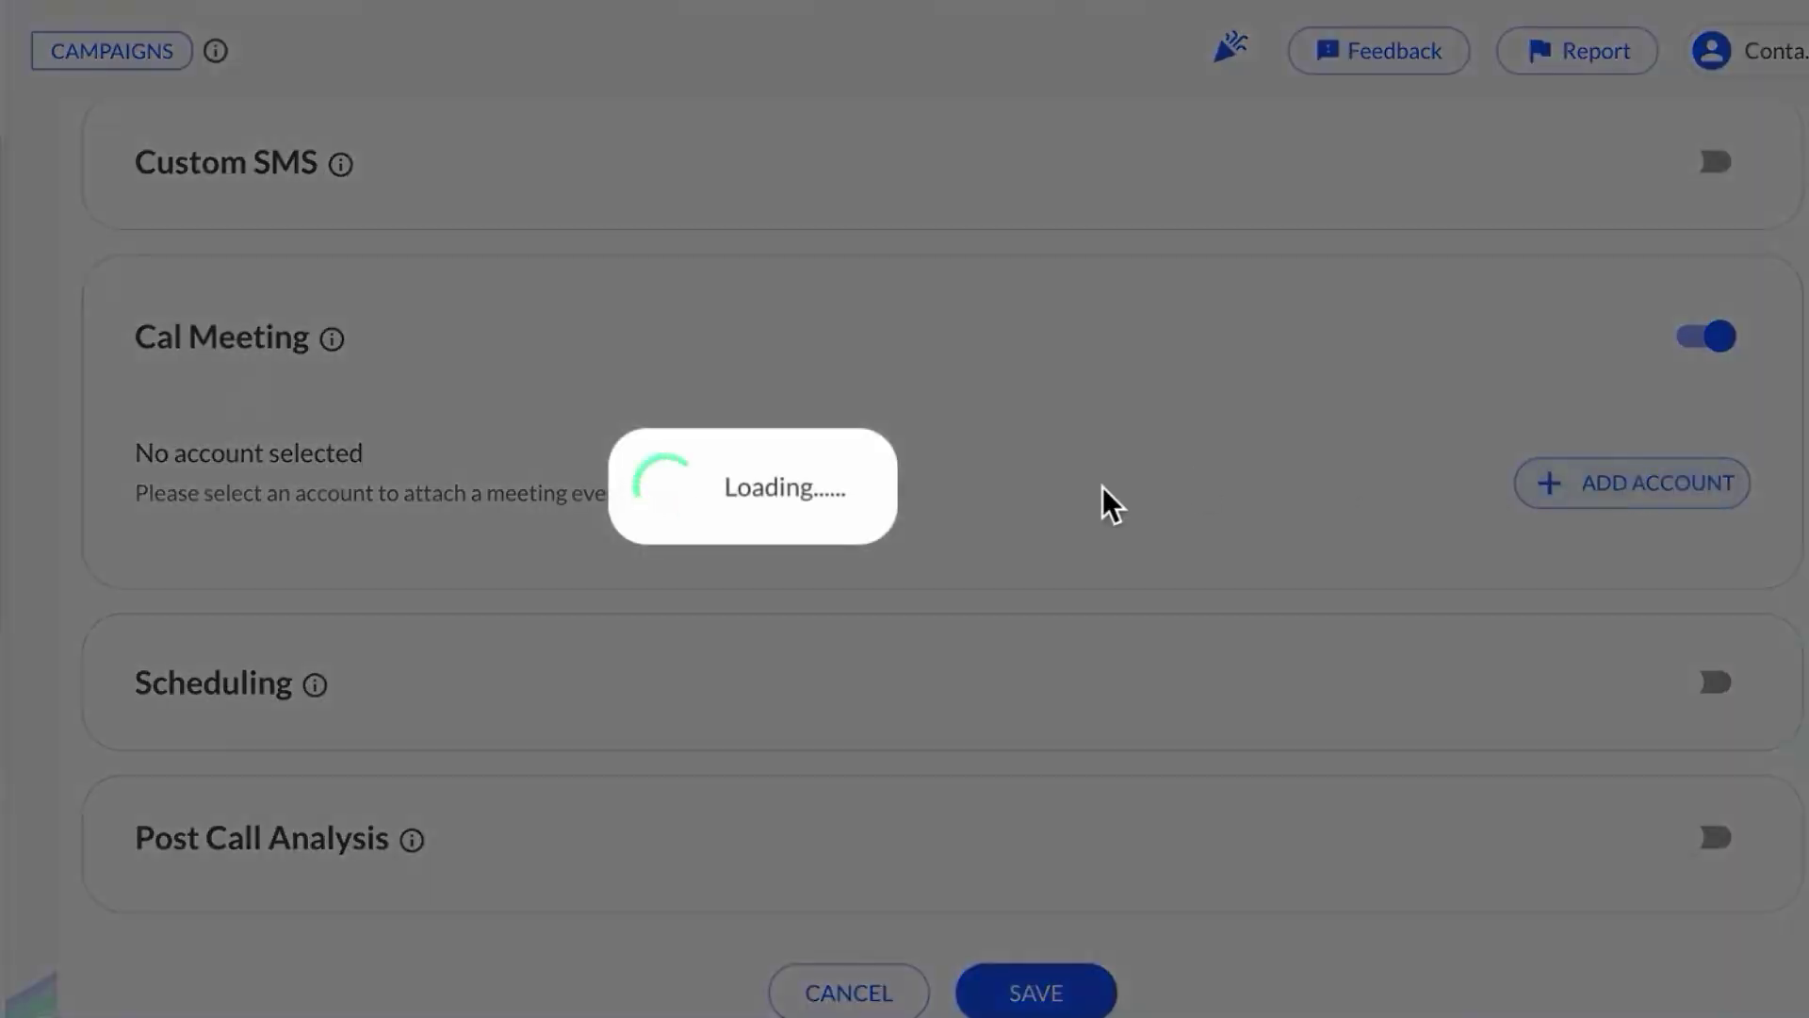
{"action": "left_click", "coordinate": [1170, 625]}
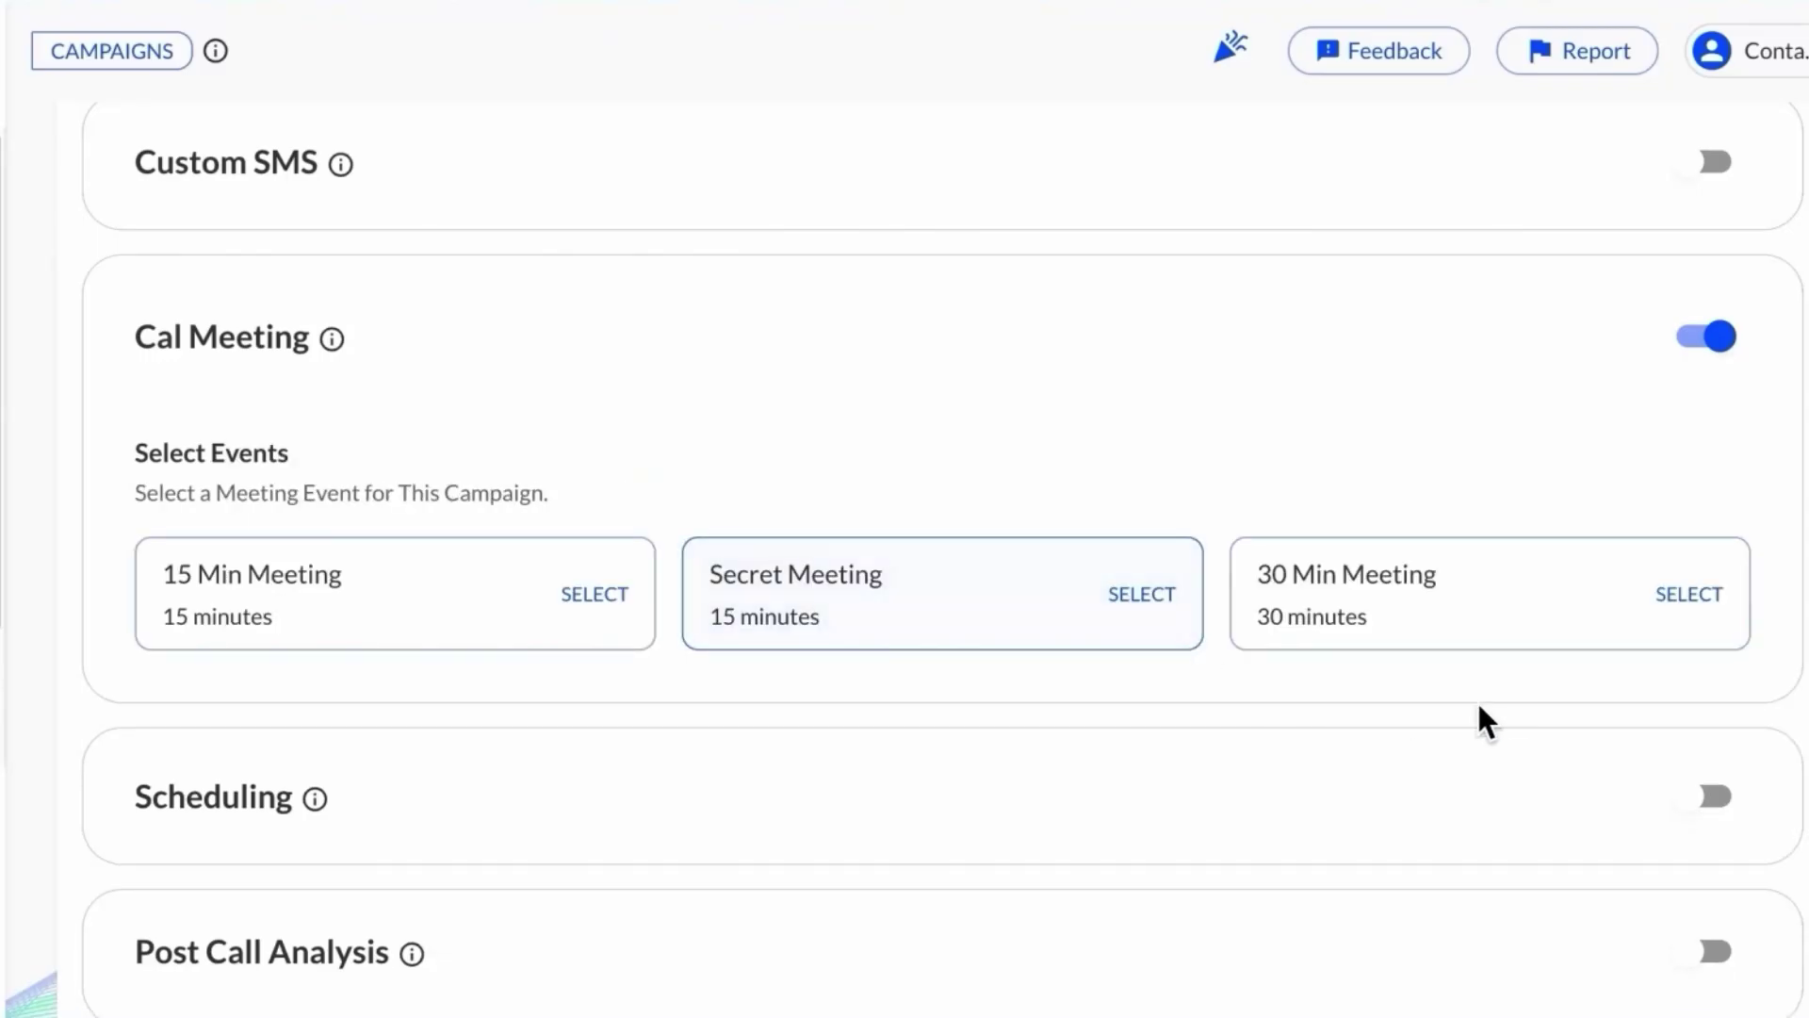
{"action": "left_click", "coordinate": [1694, 594]}
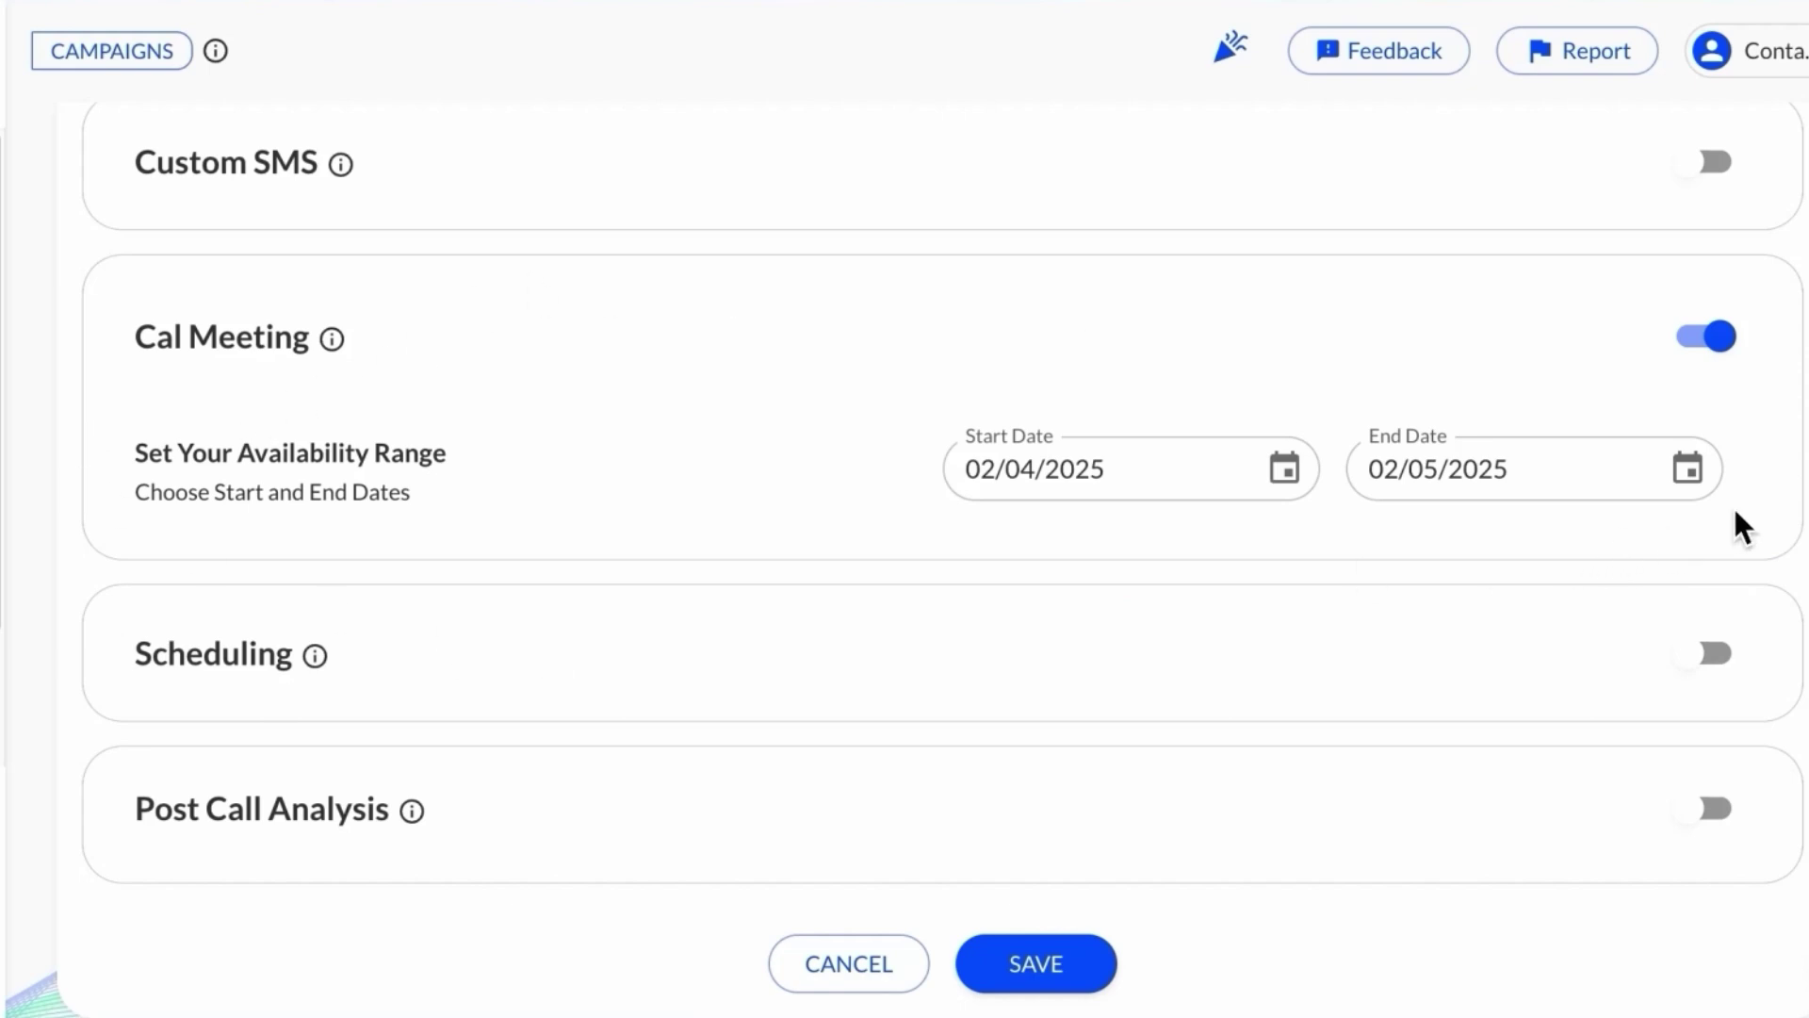
Step: Switch on Scheduling so calls run 10:00–11:00 in GMT+5:30
{"action": "scroll", "coordinate": [1183, 566], "scroll_direction": "down", "scroll_amount": 1}
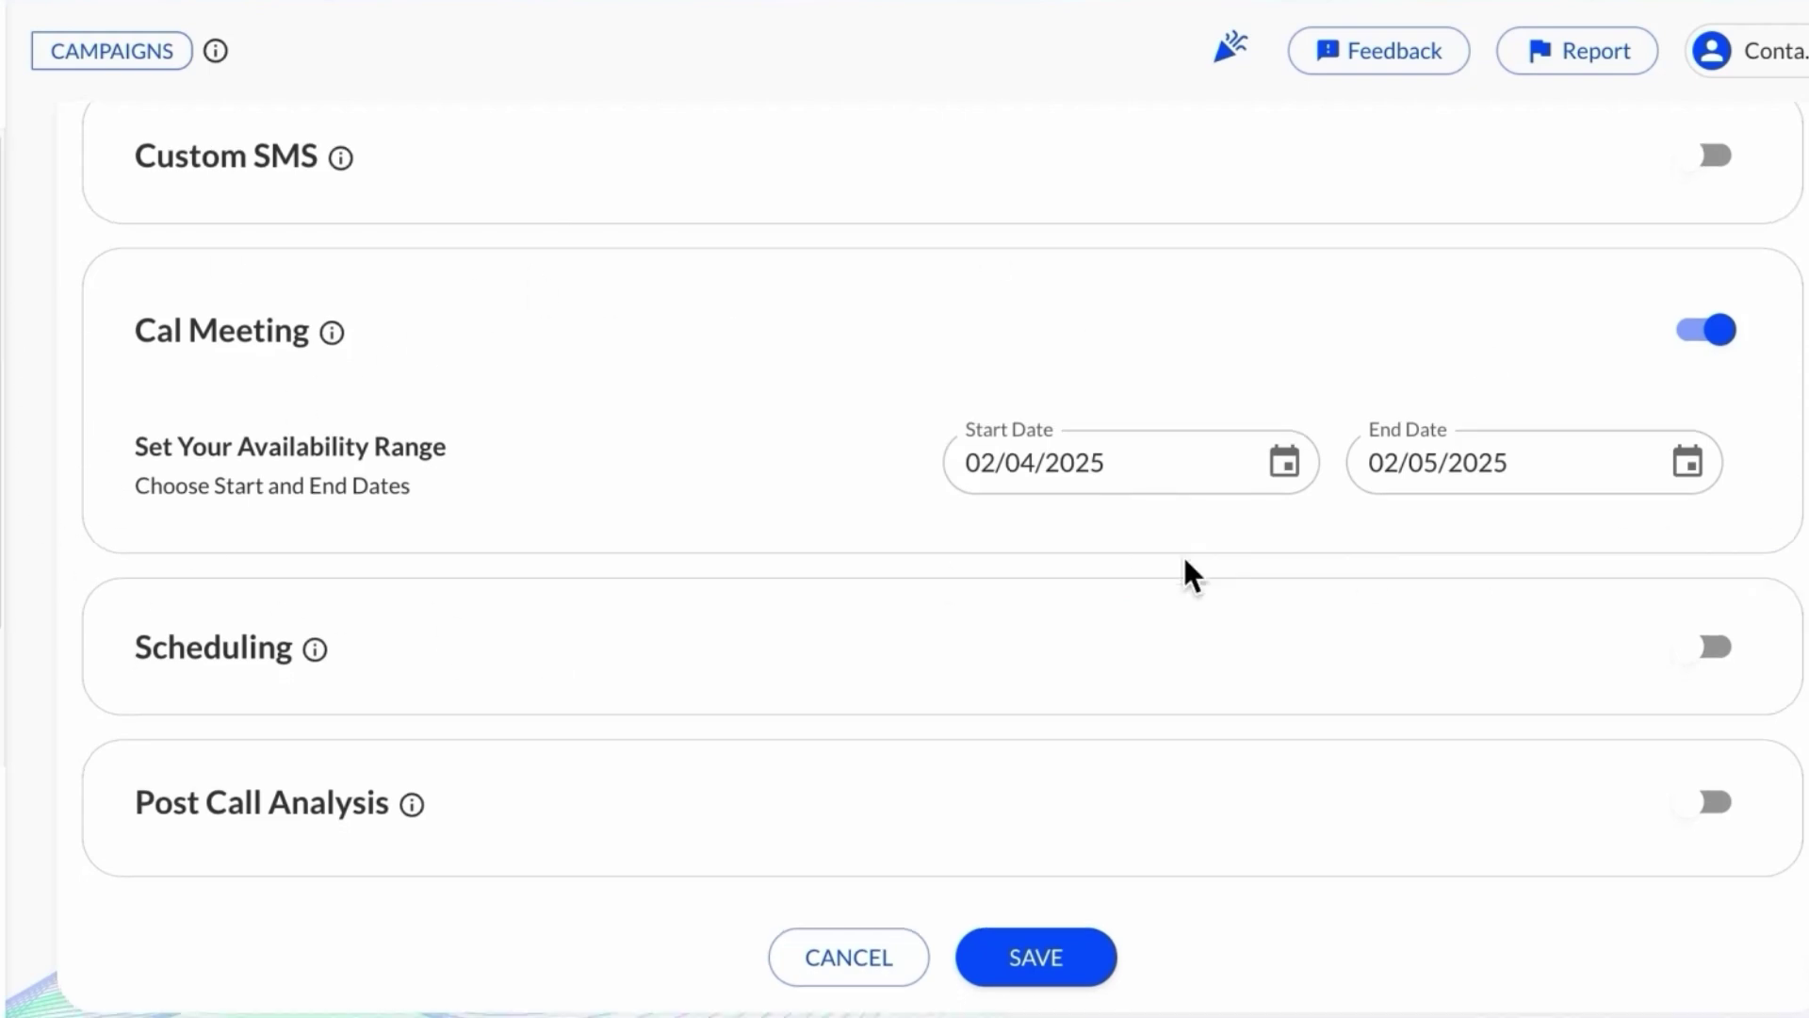
{"action": "left_click", "coordinate": [1712, 648]}
{"action": "scroll", "coordinate": [1702, 640], "scroll_direction": "down", "scroll_amount": 4}
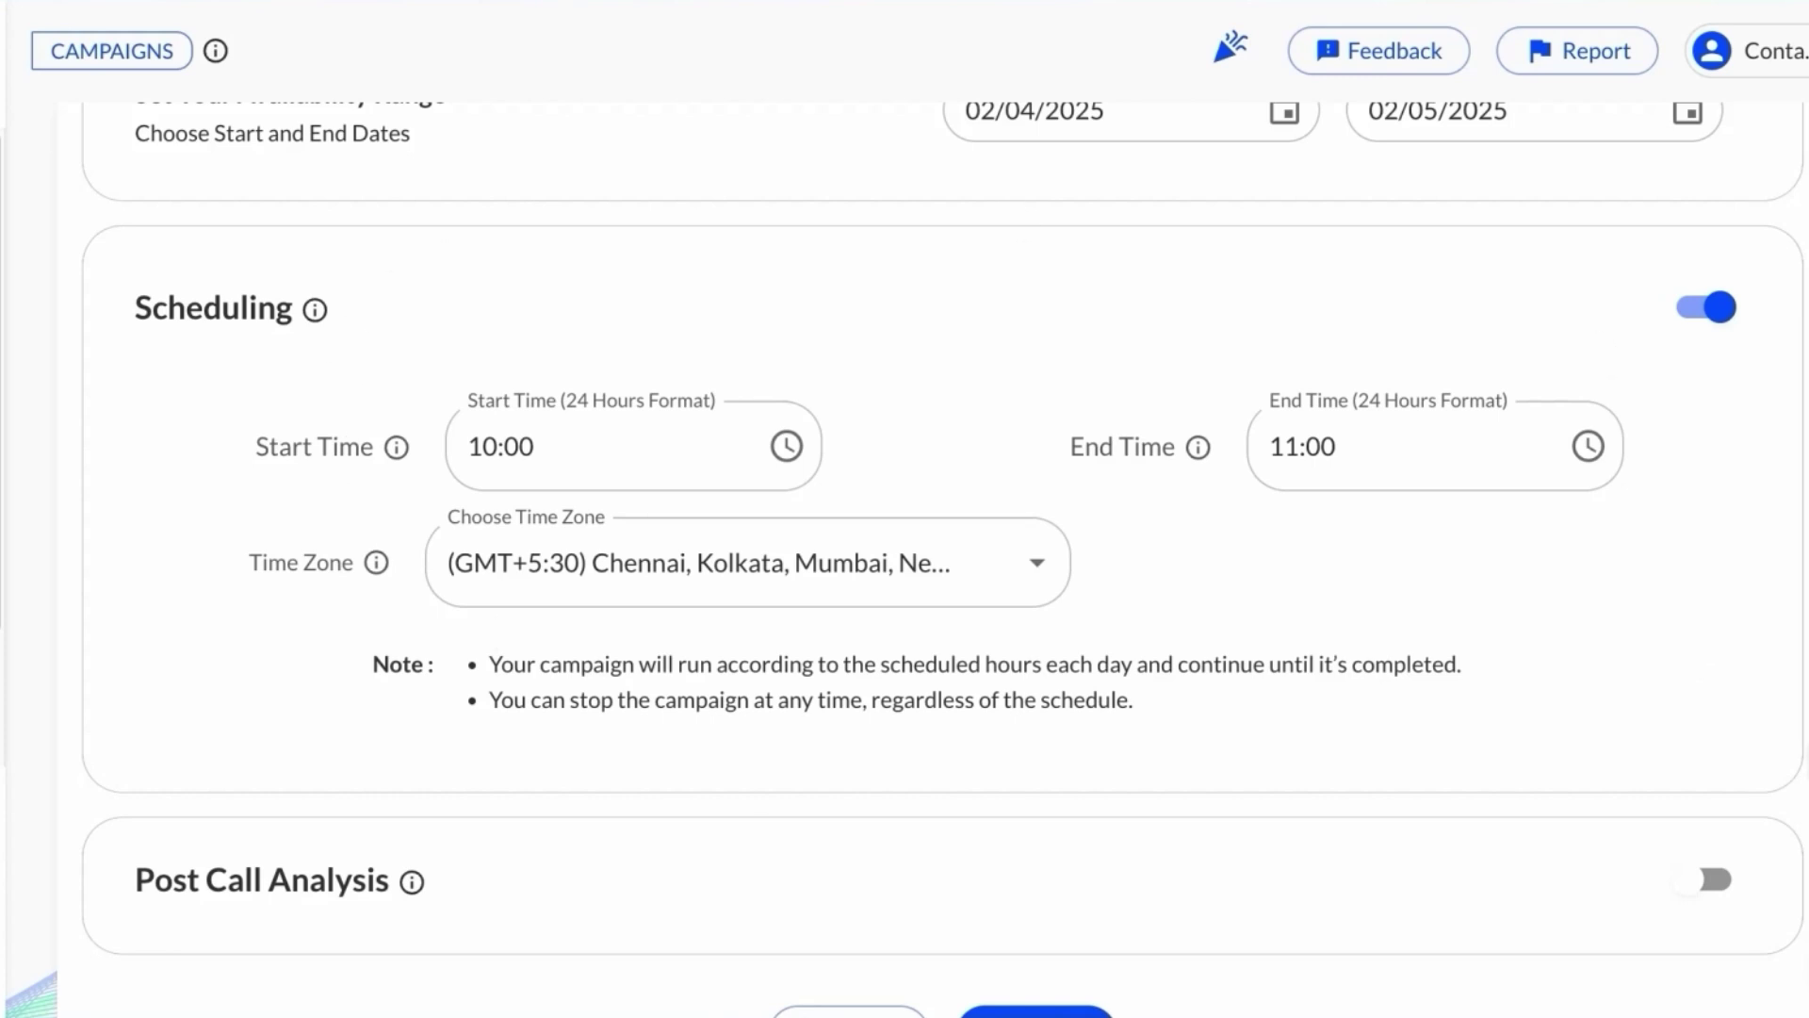
{"action": "scroll", "coordinate": [541, 695], "scroll_direction": "down", "scroll_amount": 1}
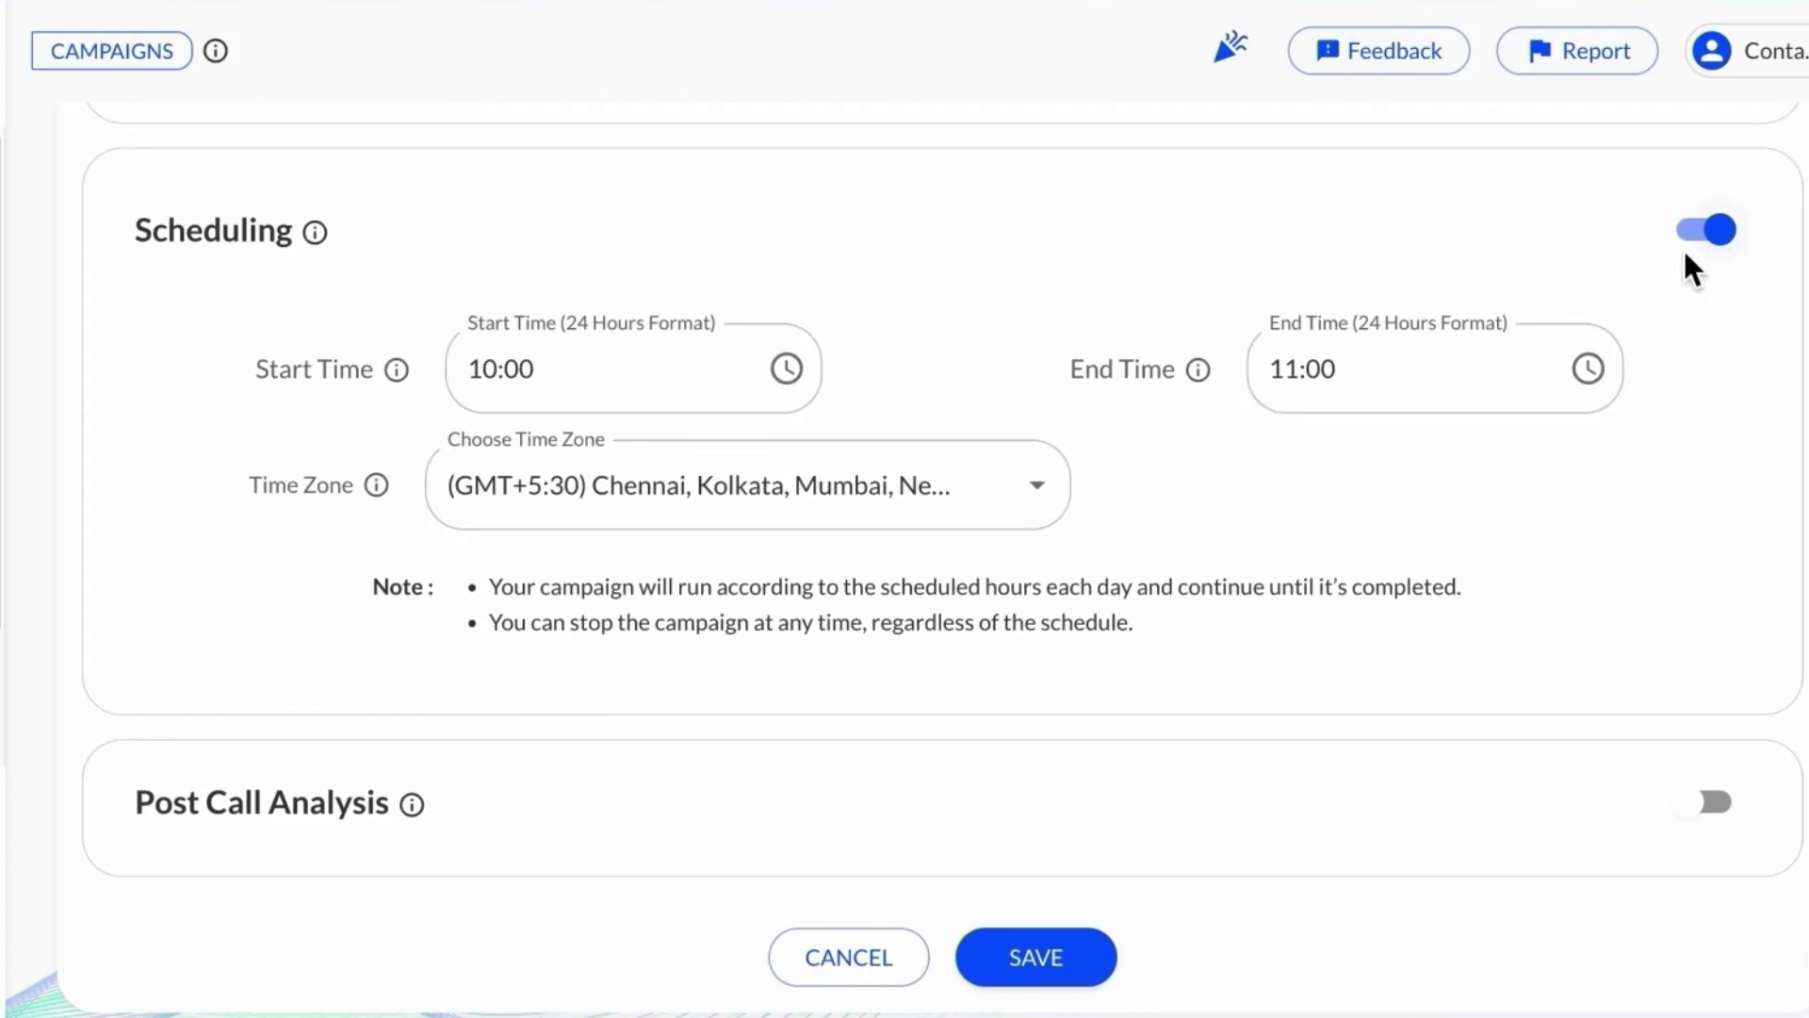
Step: Turn Scheduling off and switch Post Call Analysis on
{"action": "left_click", "coordinate": [1709, 230]}
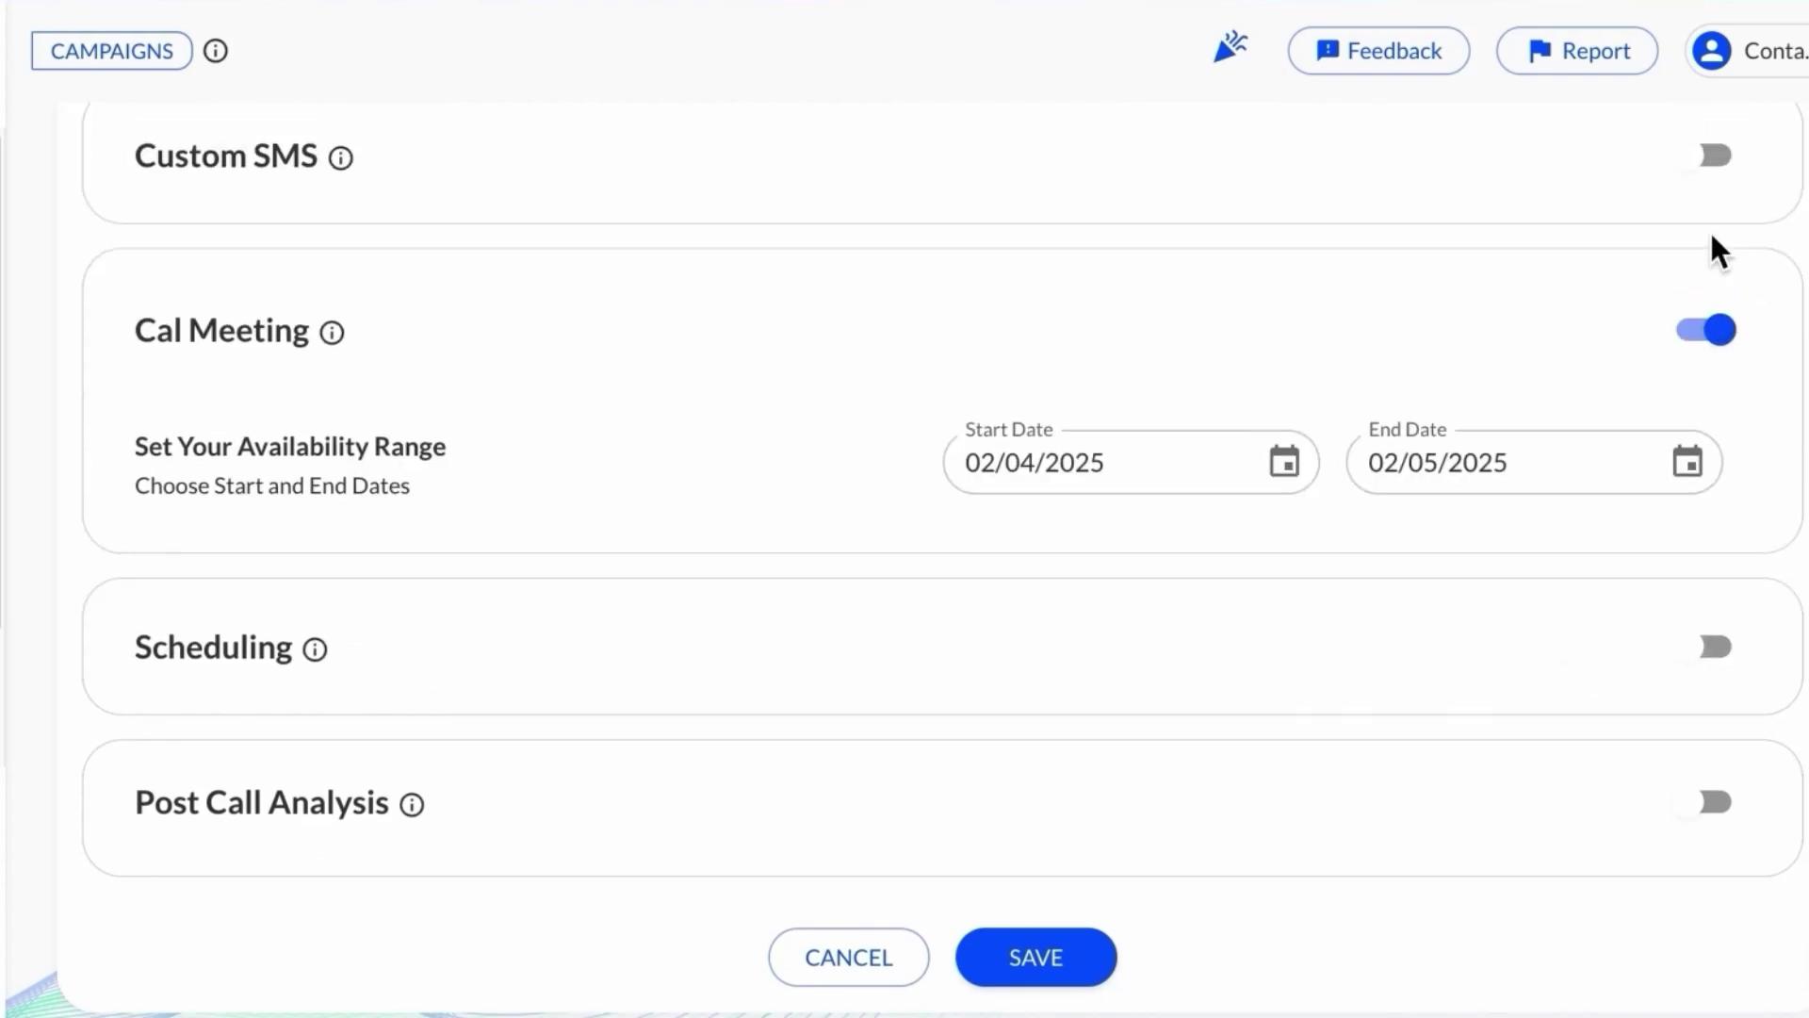
{"action": "scroll", "coordinate": [1074, 708], "scroll_direction": "down", "scroll_amount": 1}
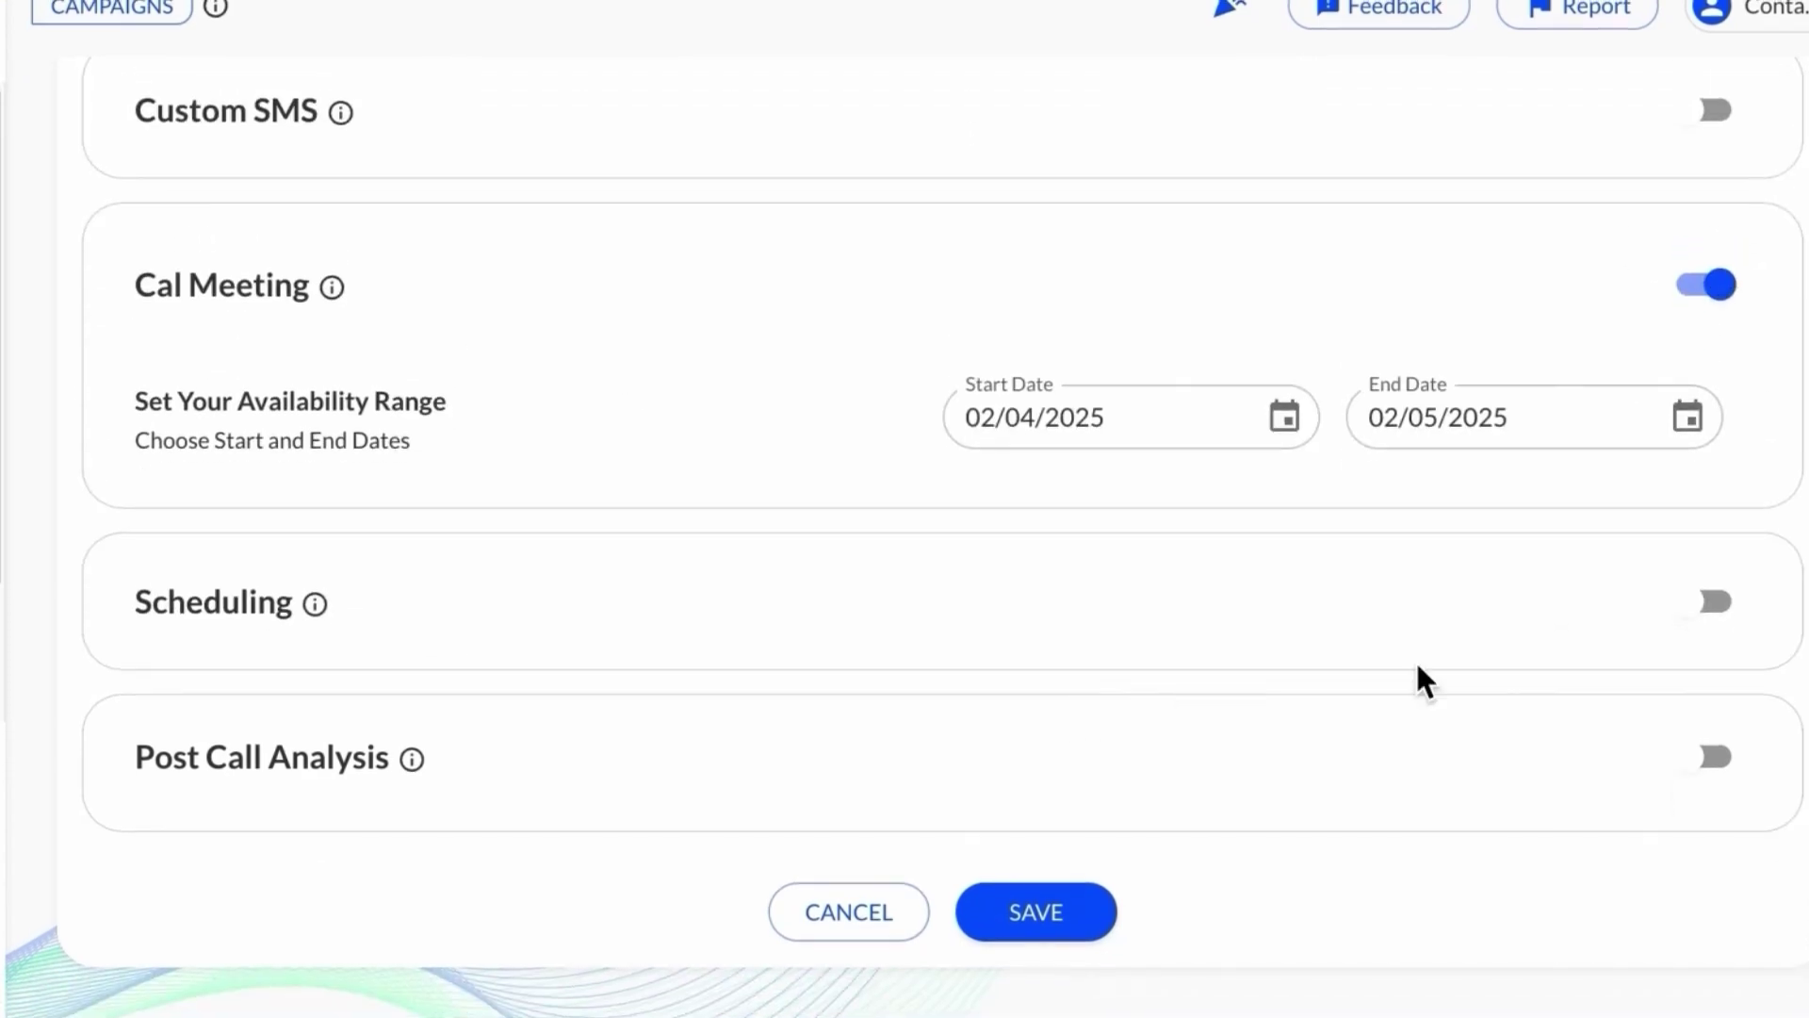
{"action": "left_click", "coordinate": [1700, 773]}
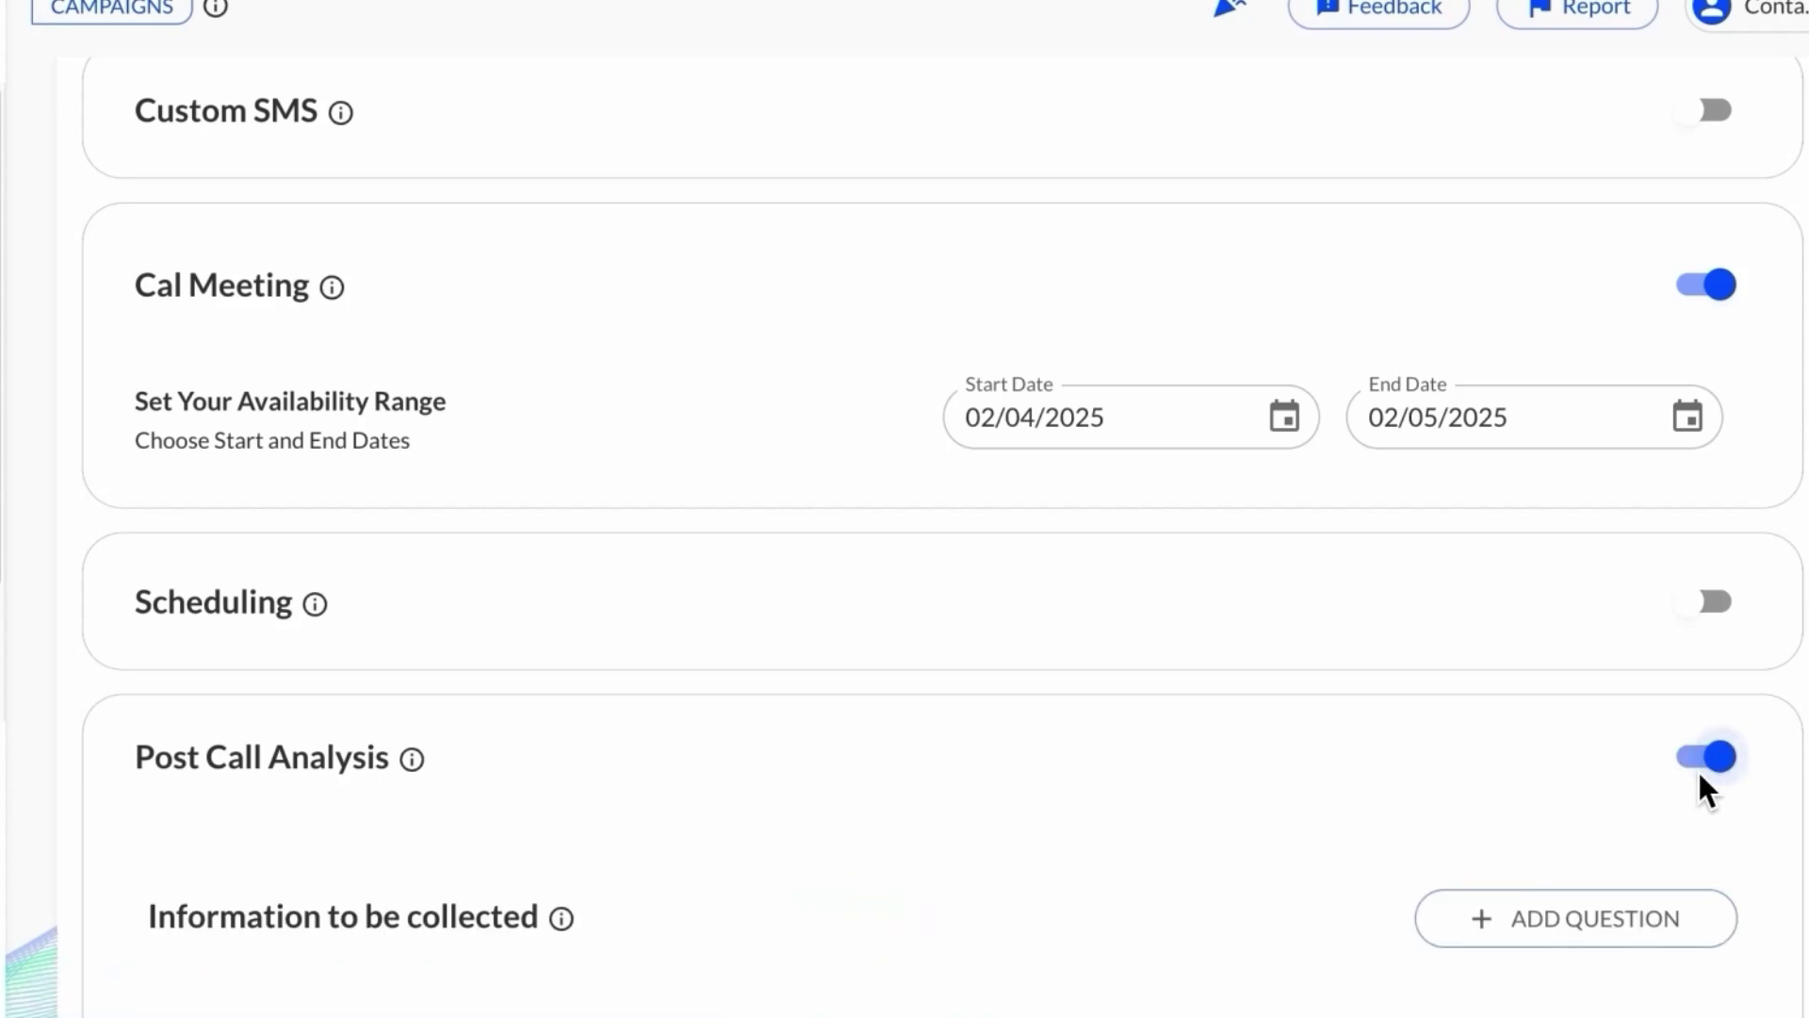
{"action": "scroll", "coordinate": [1018, 665], "scroll_direction": "down", "scroll_amount": 4}
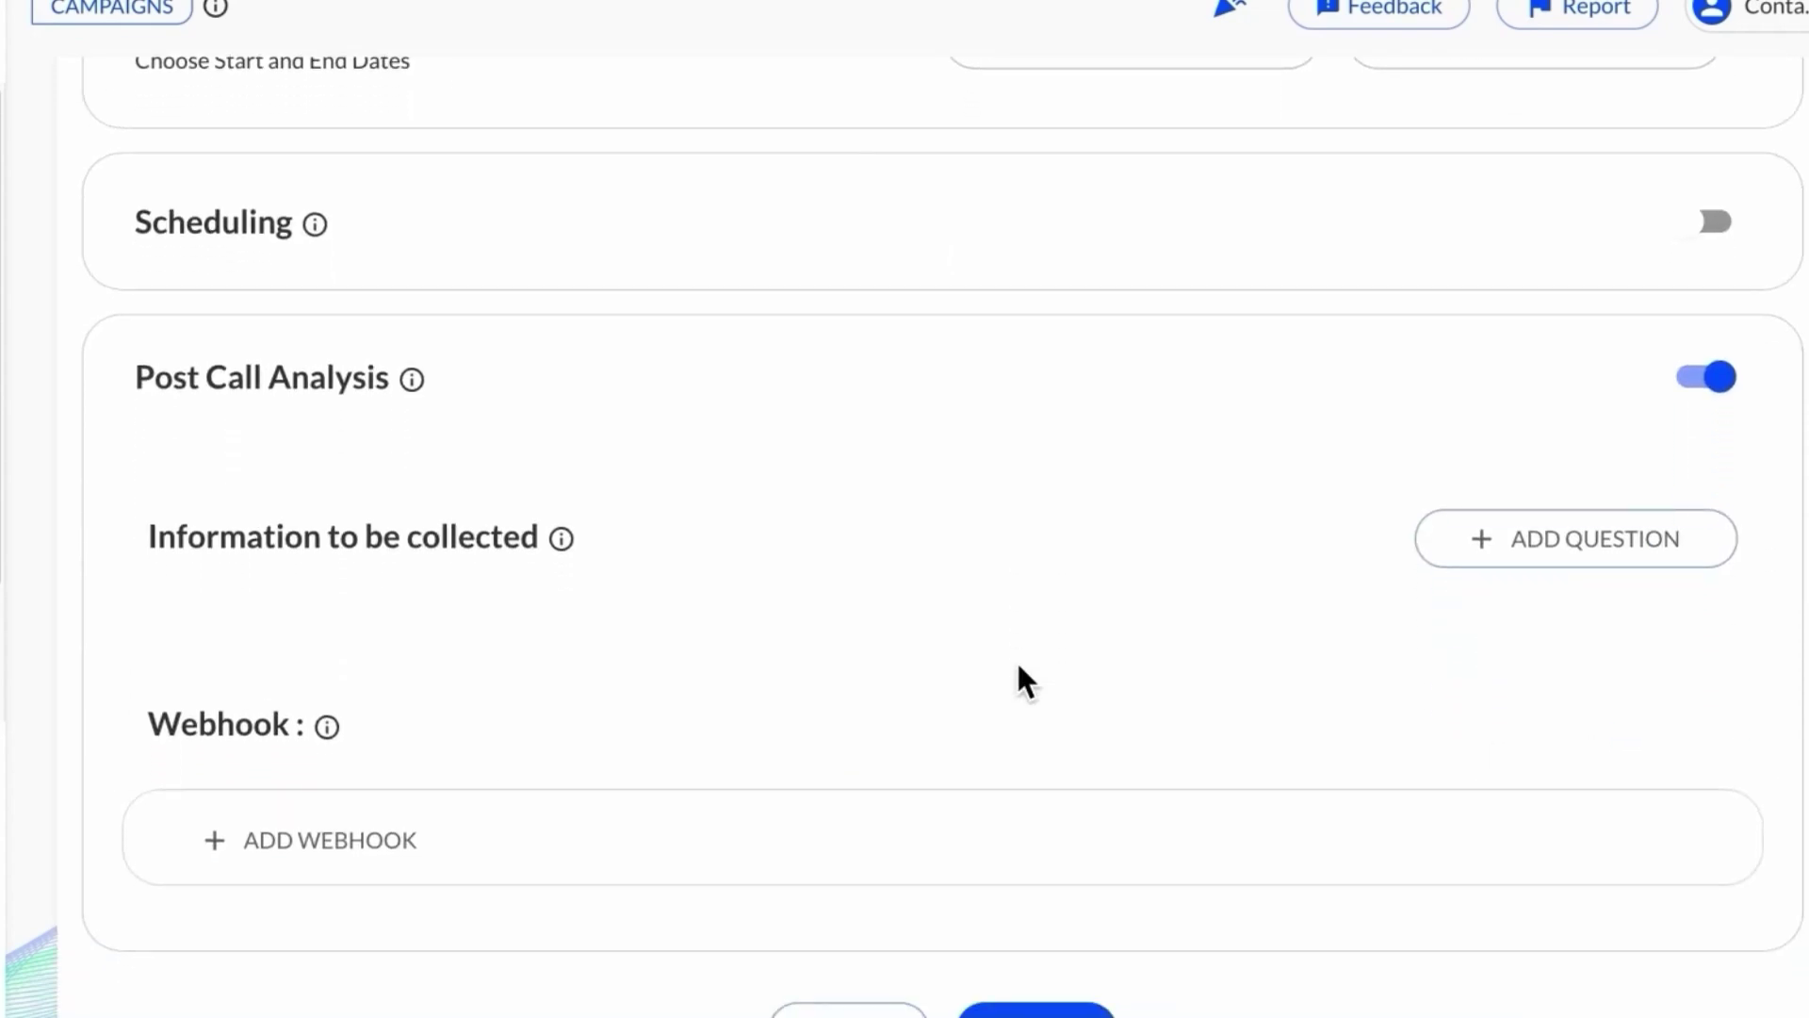
{"action": "scroll", "coordinate": [1020, 666], "scroll_direction": "down", "scroll_amount": 1}
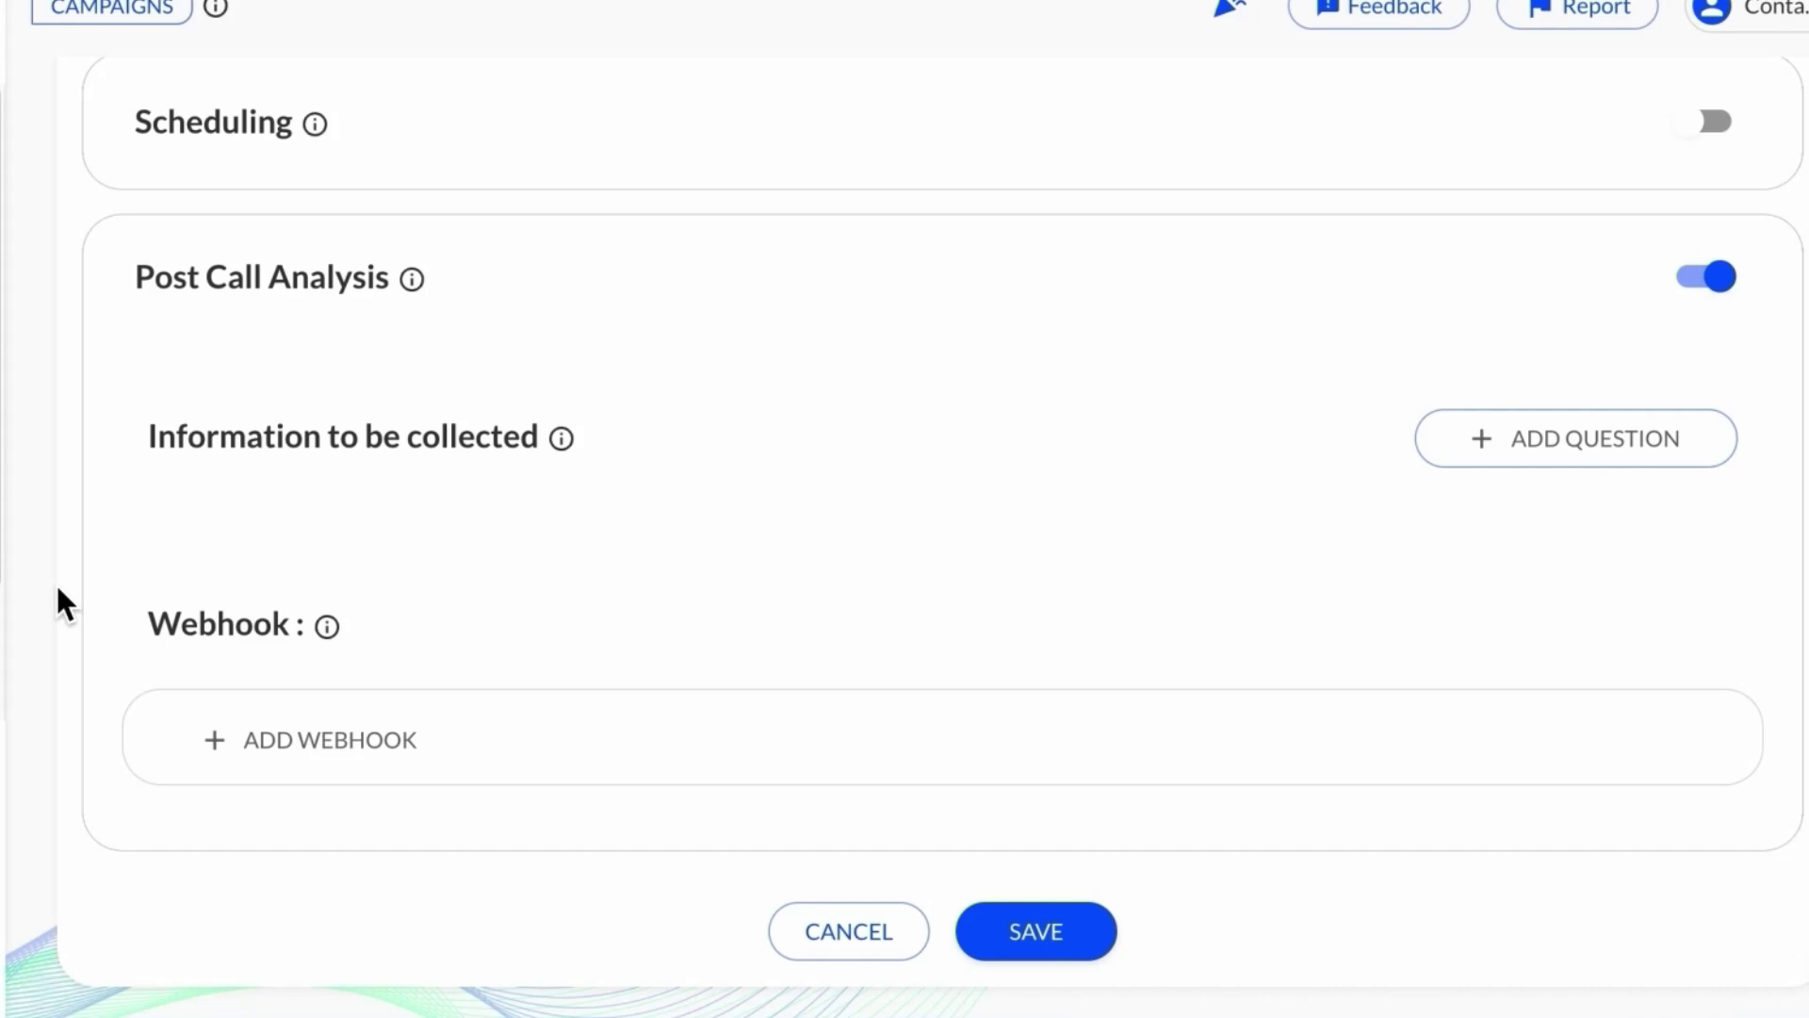
Step: Add the Number question 'What's the budget of the user for a tool like VoiceGenie' with shorthand 'budget'
{"action": "left_click", "coordinate": [1518, 450]}
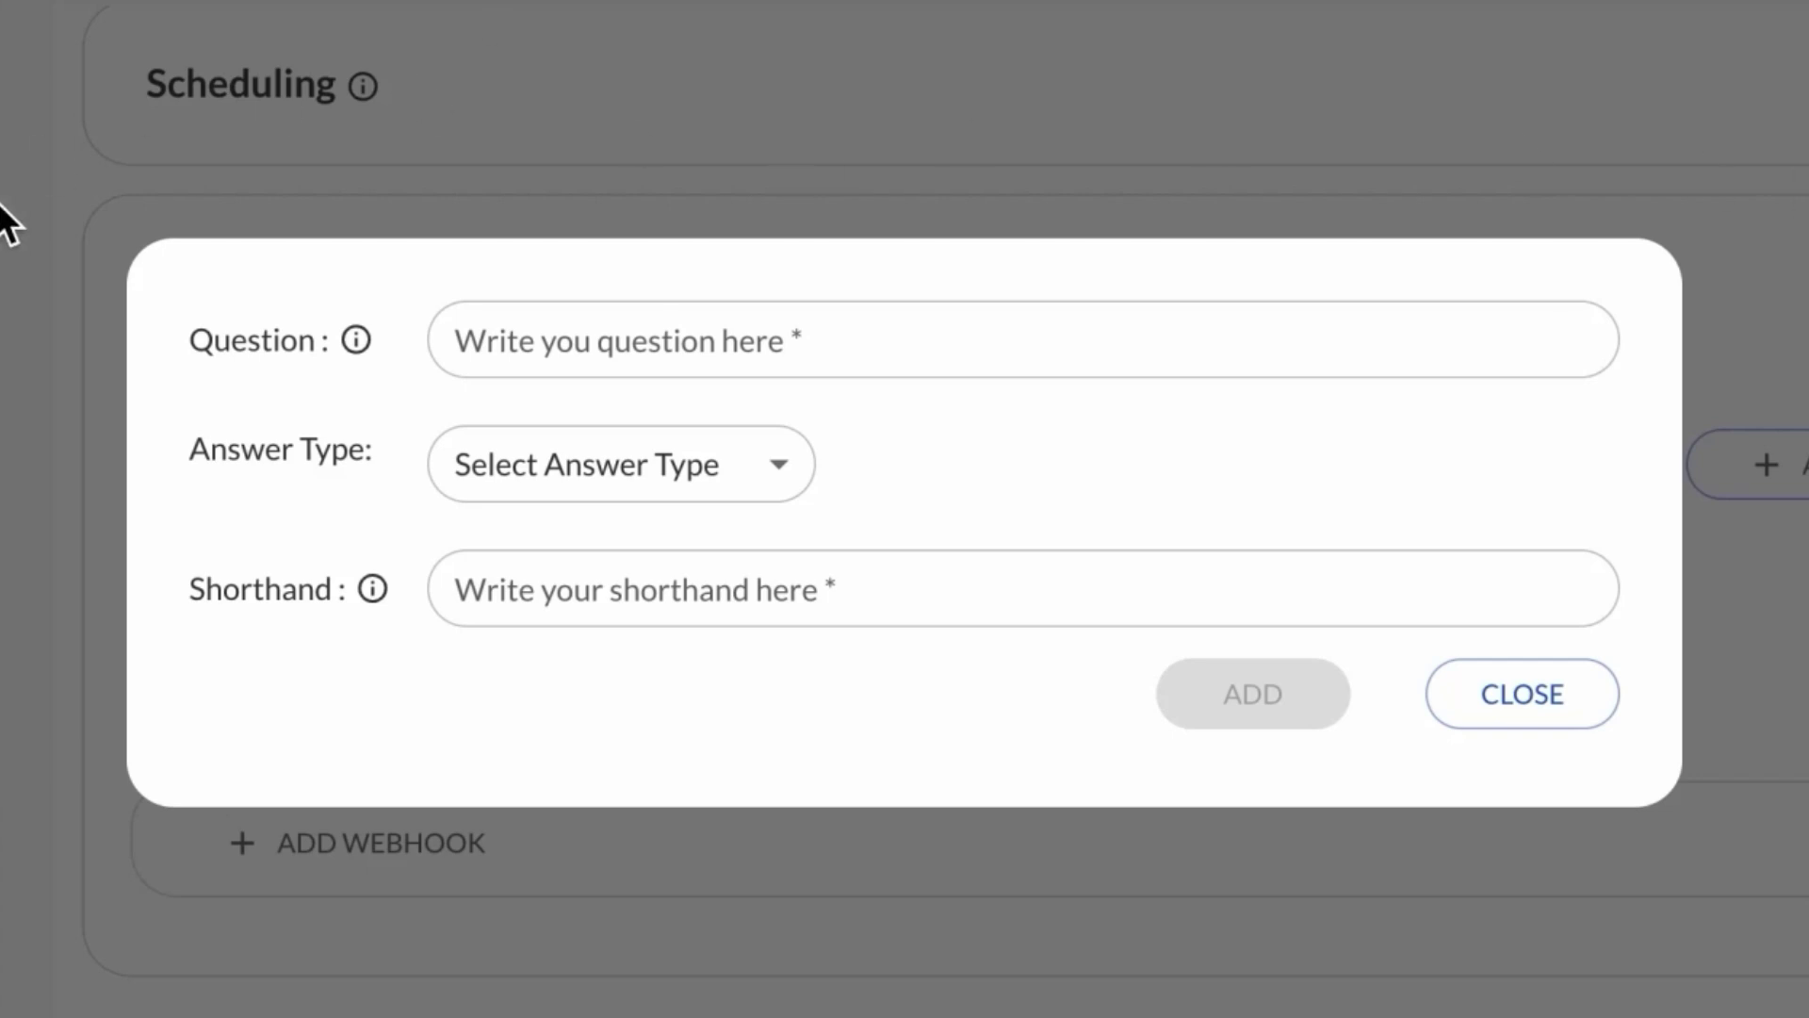
{"action": "left_click", "coordinate": [526, 343]}
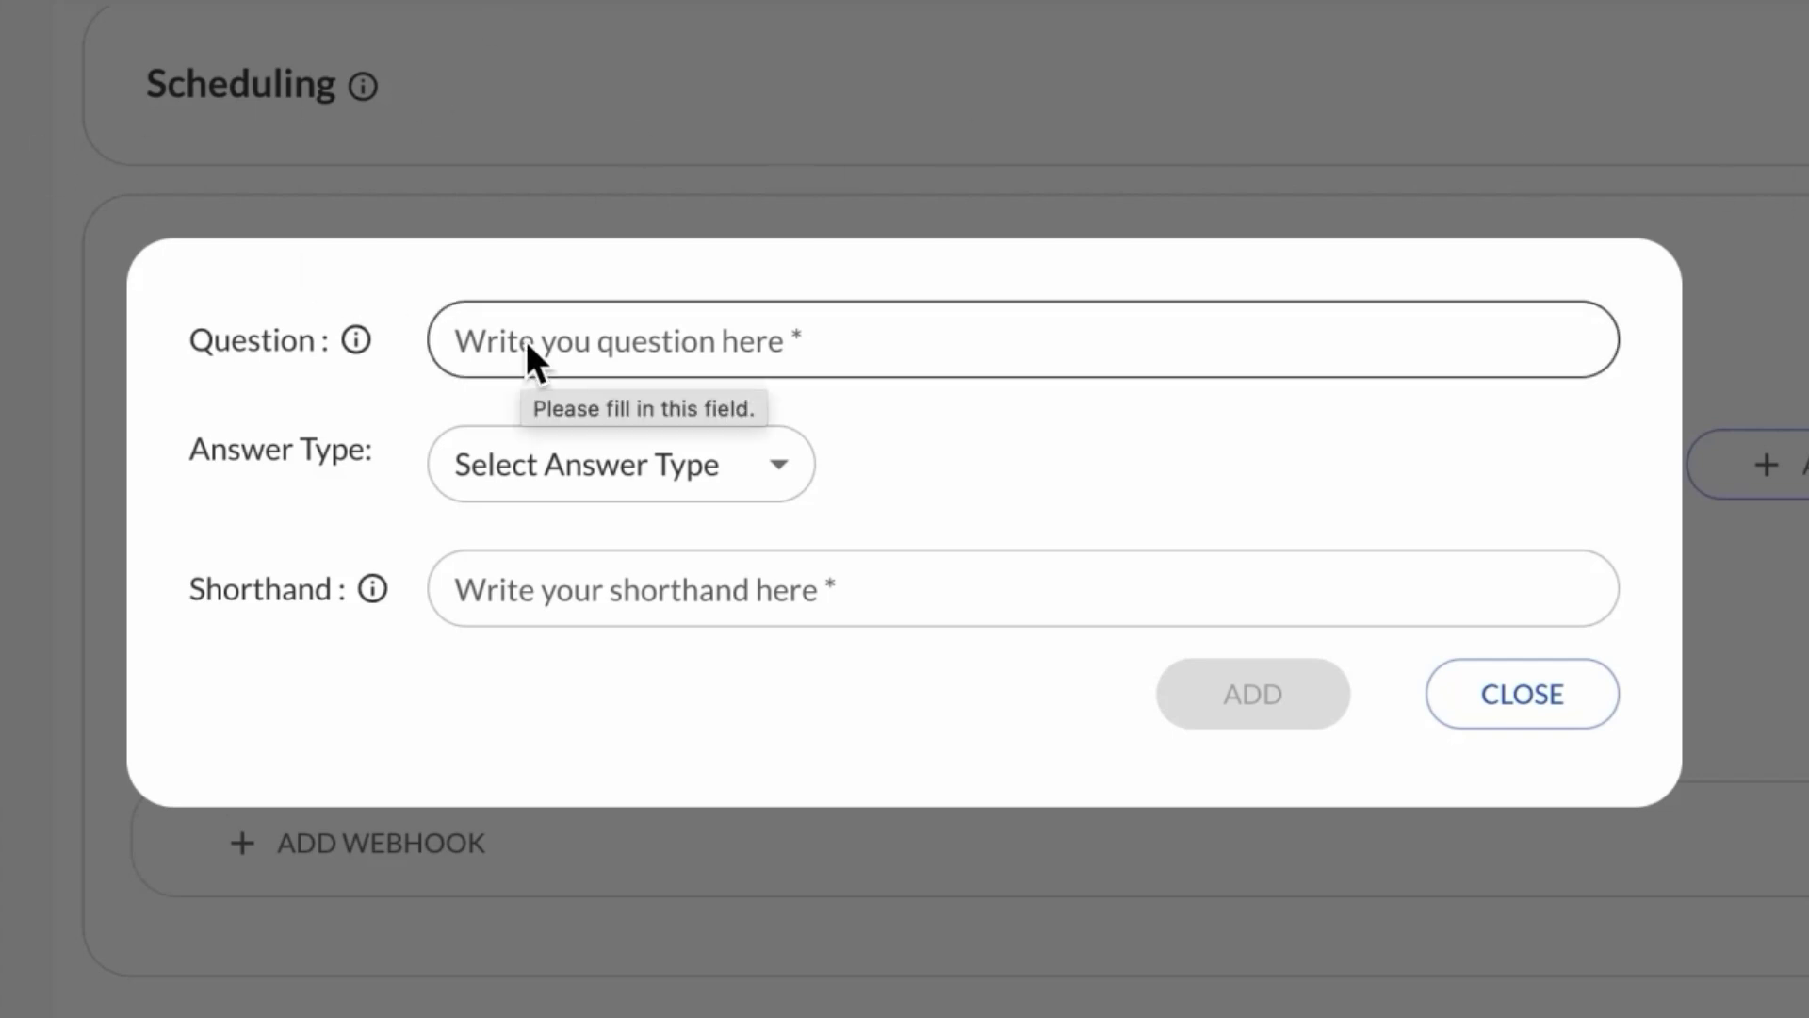
{"action": "left_click", "coordinate": [526, 341]}
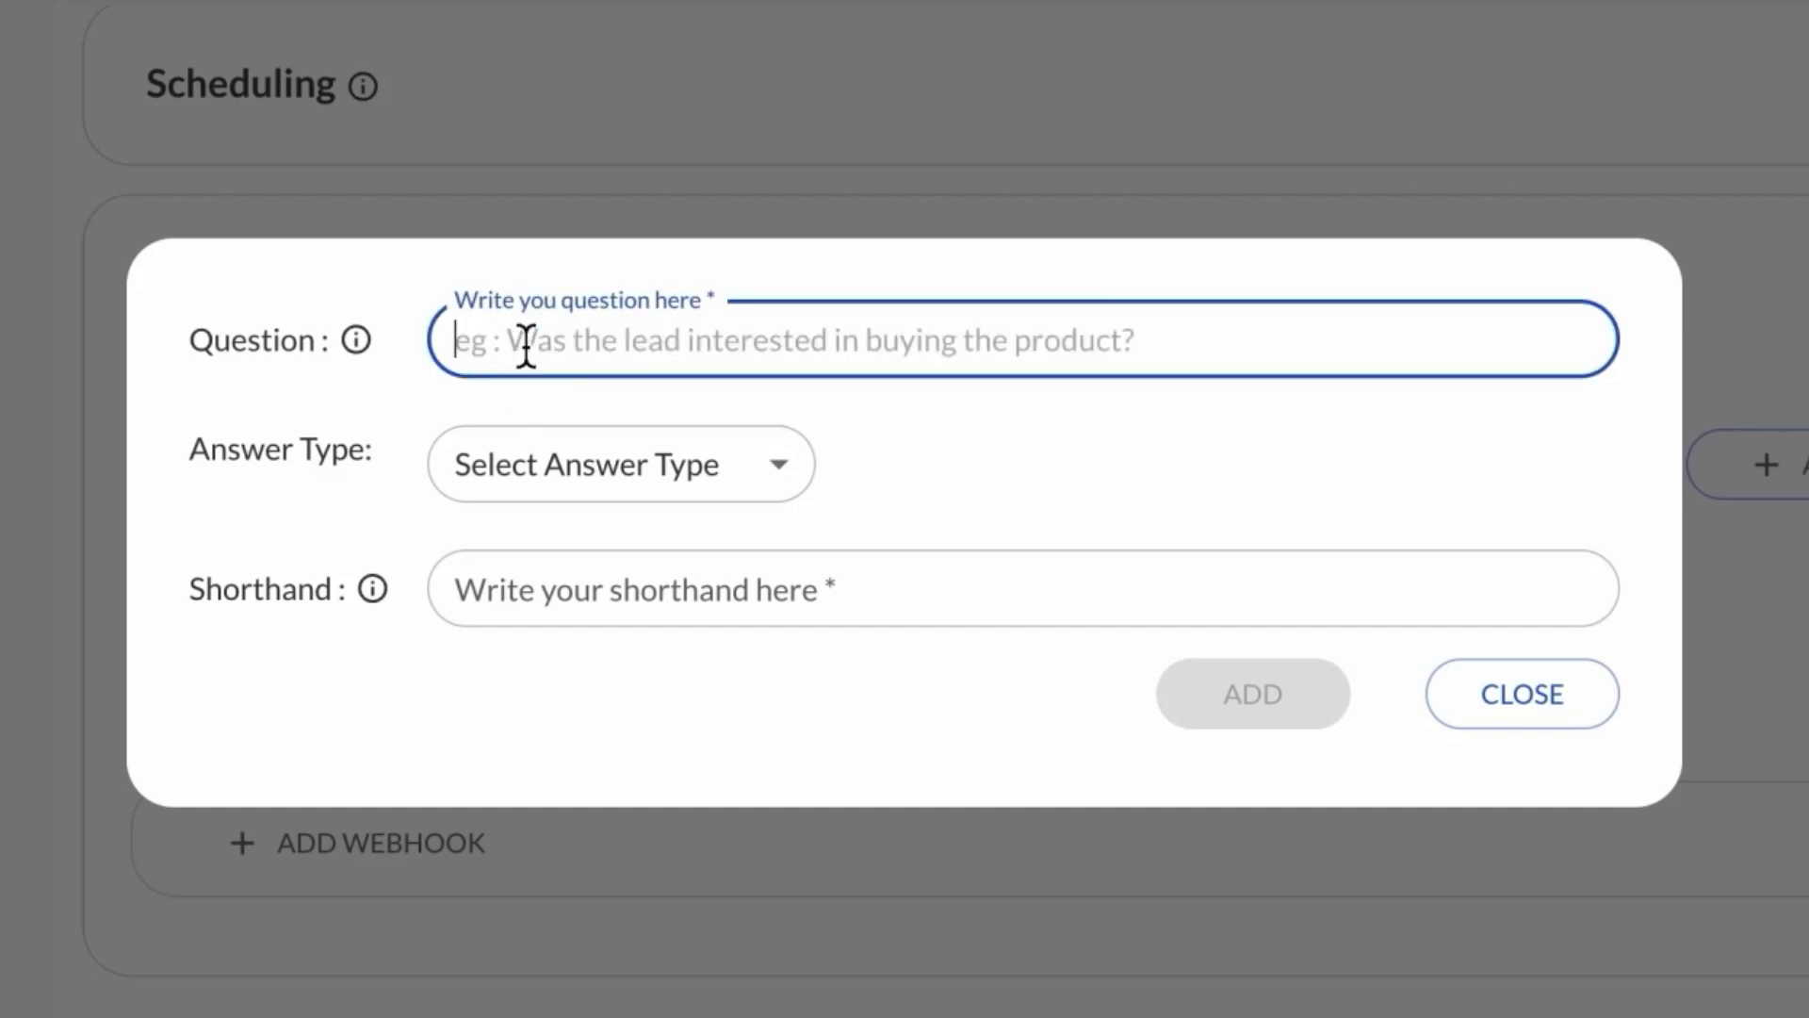
{"action": "type", "text": "What"}
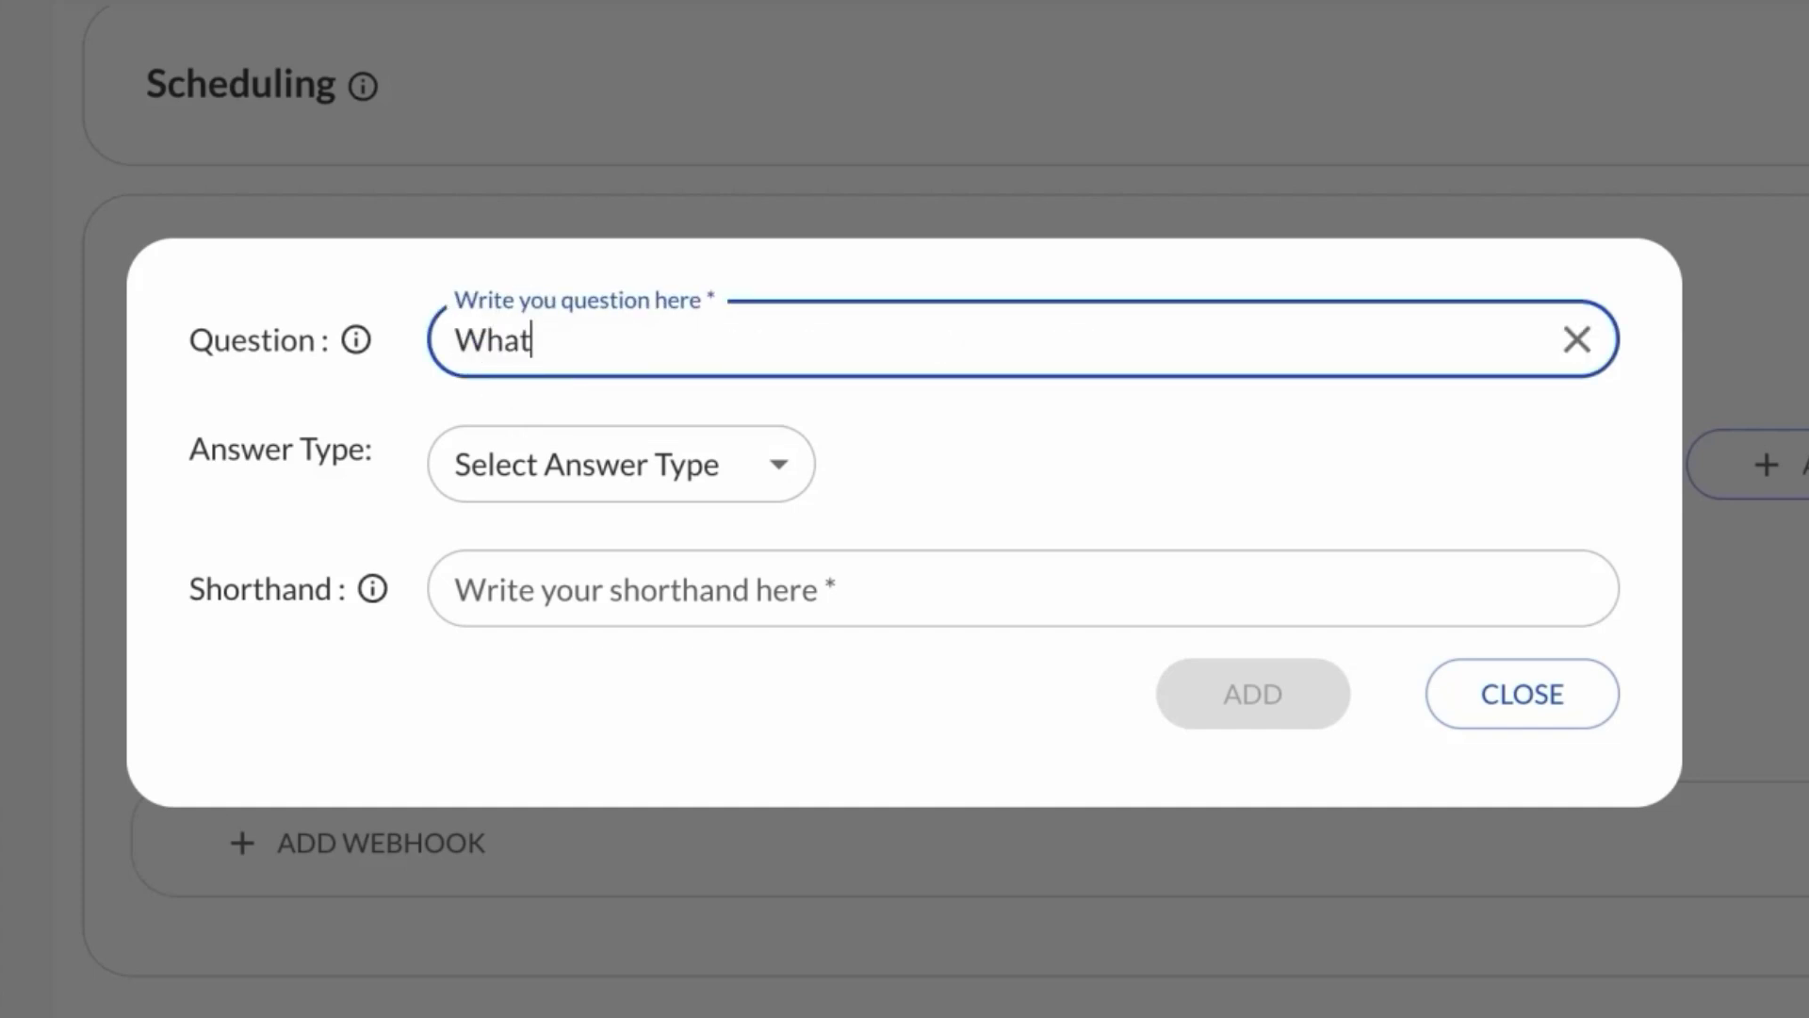
{"action": "type", "text": "'s the bud"}
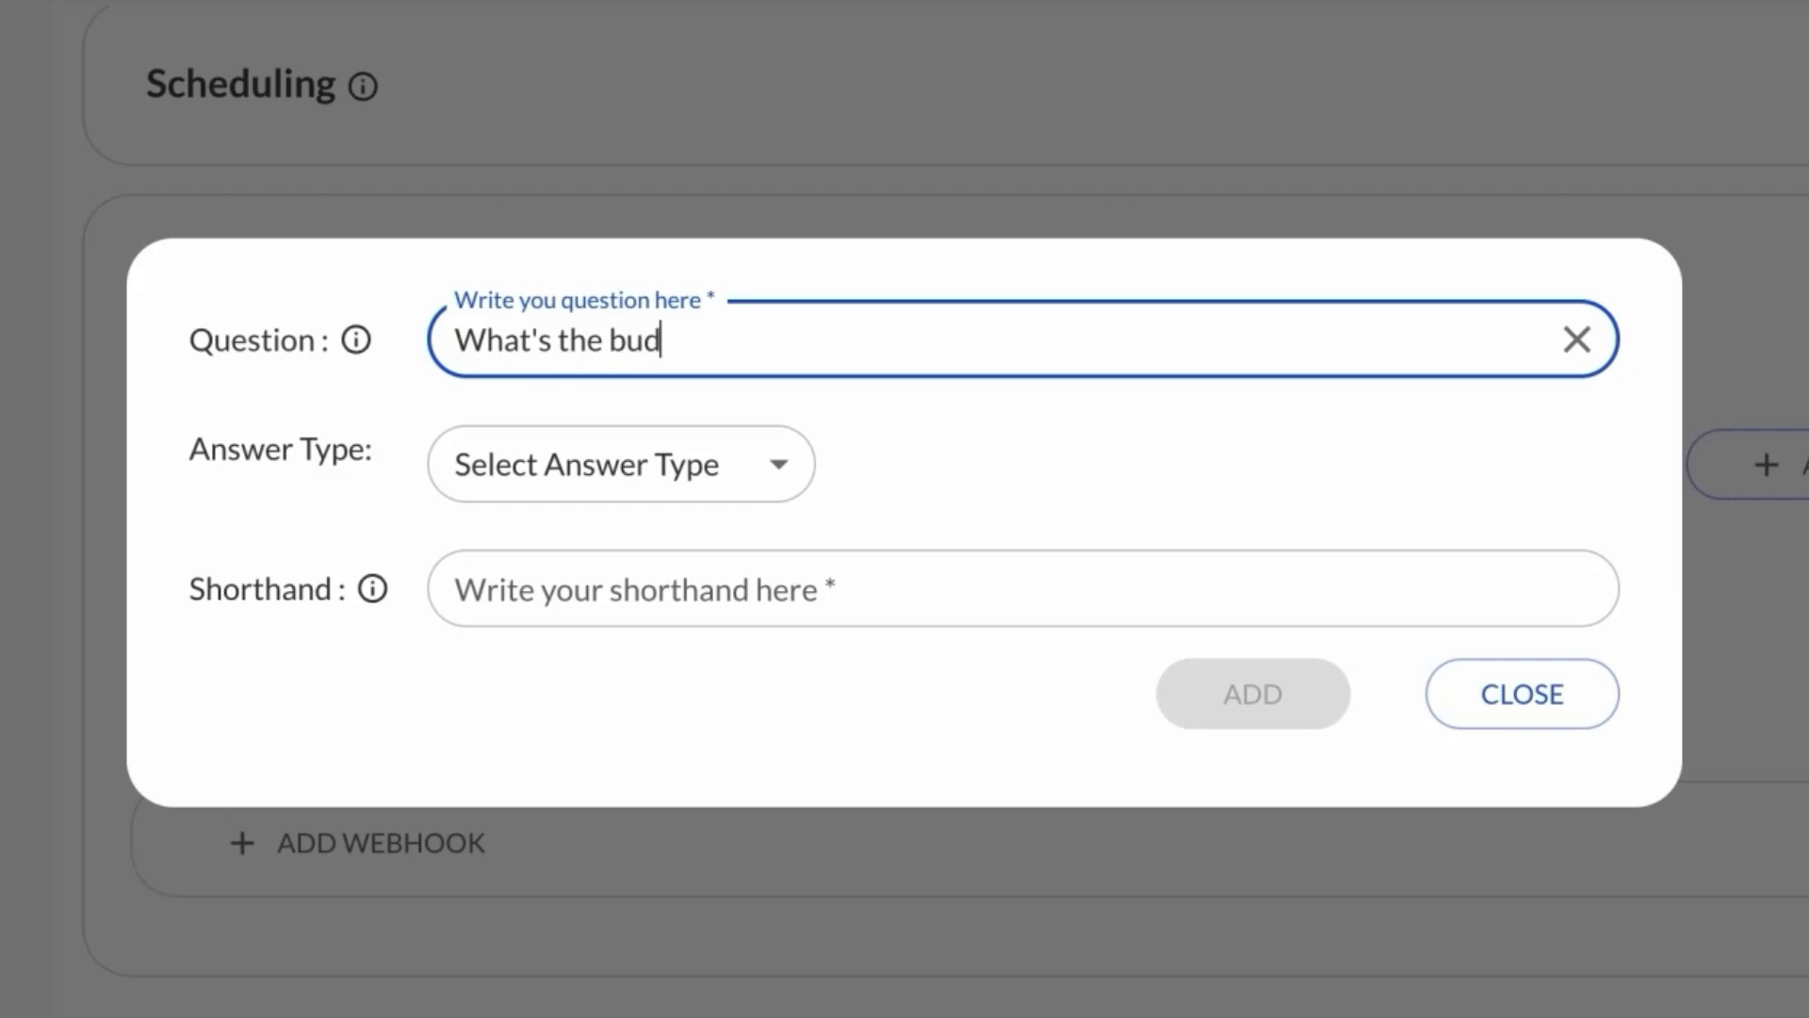
{"action": "type", "text": "get of the user for a tool like V"}
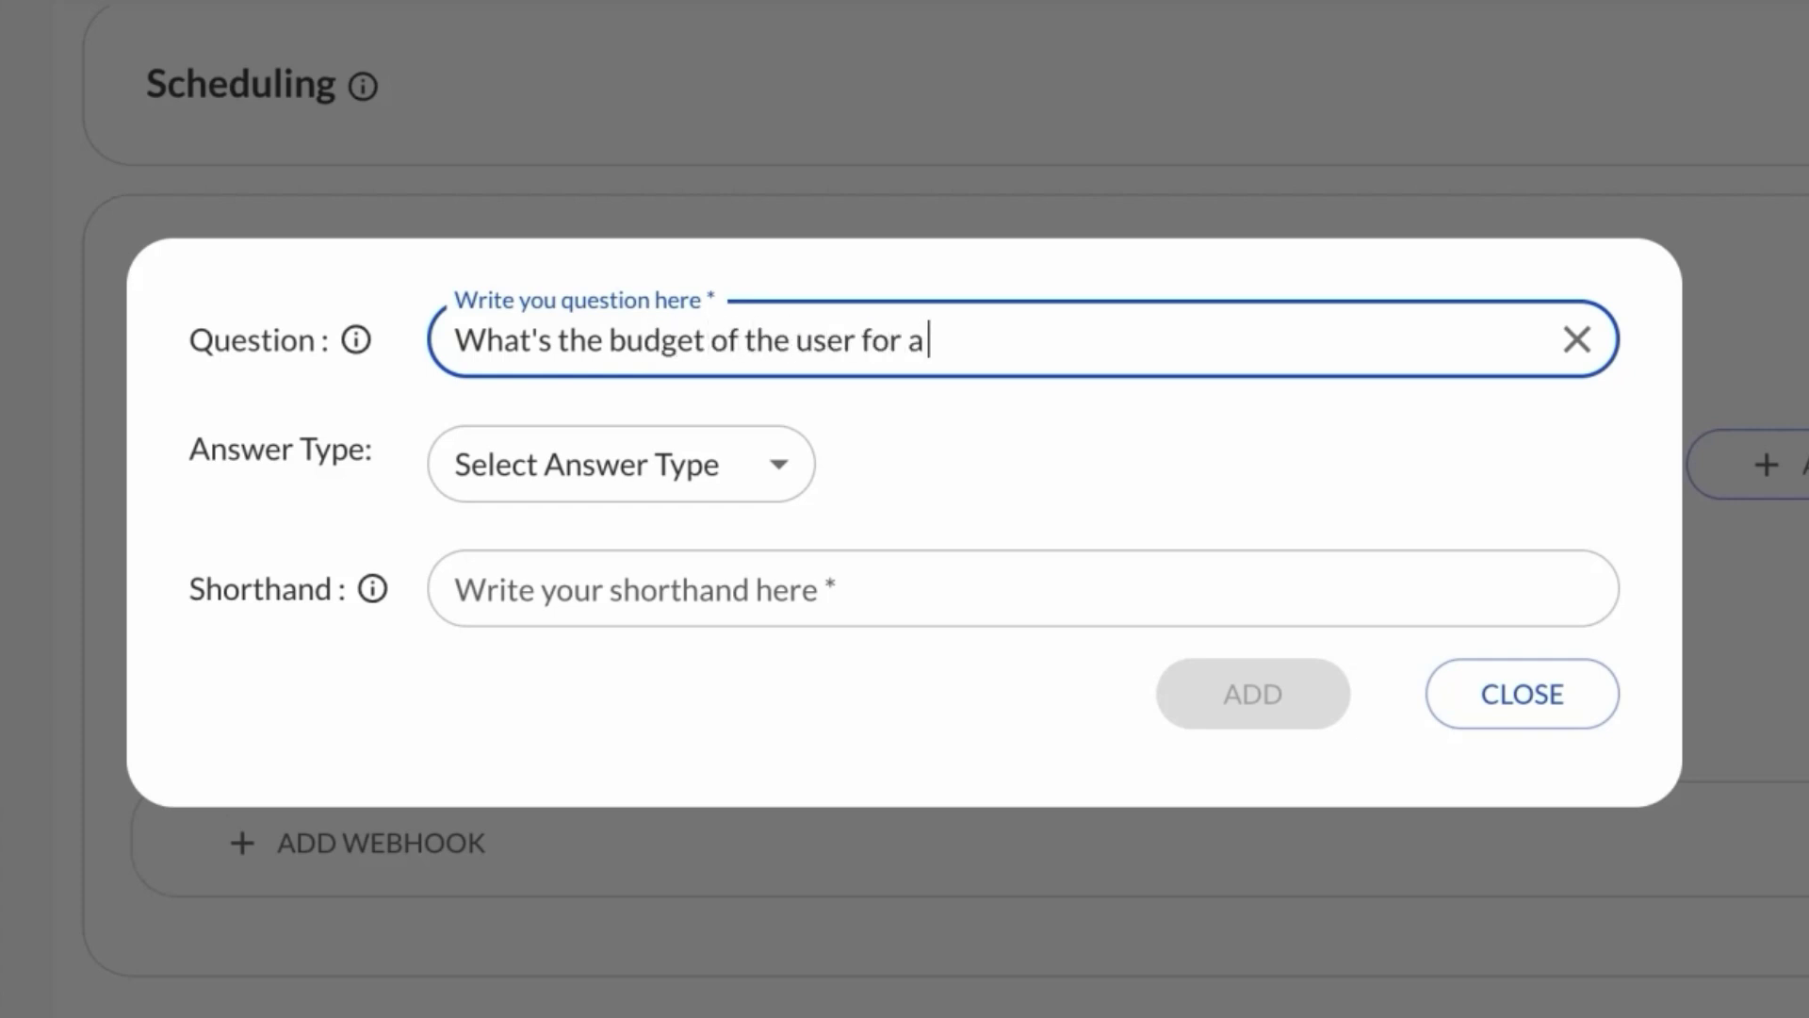
{"action": "type", "text": "oiceGenie"}
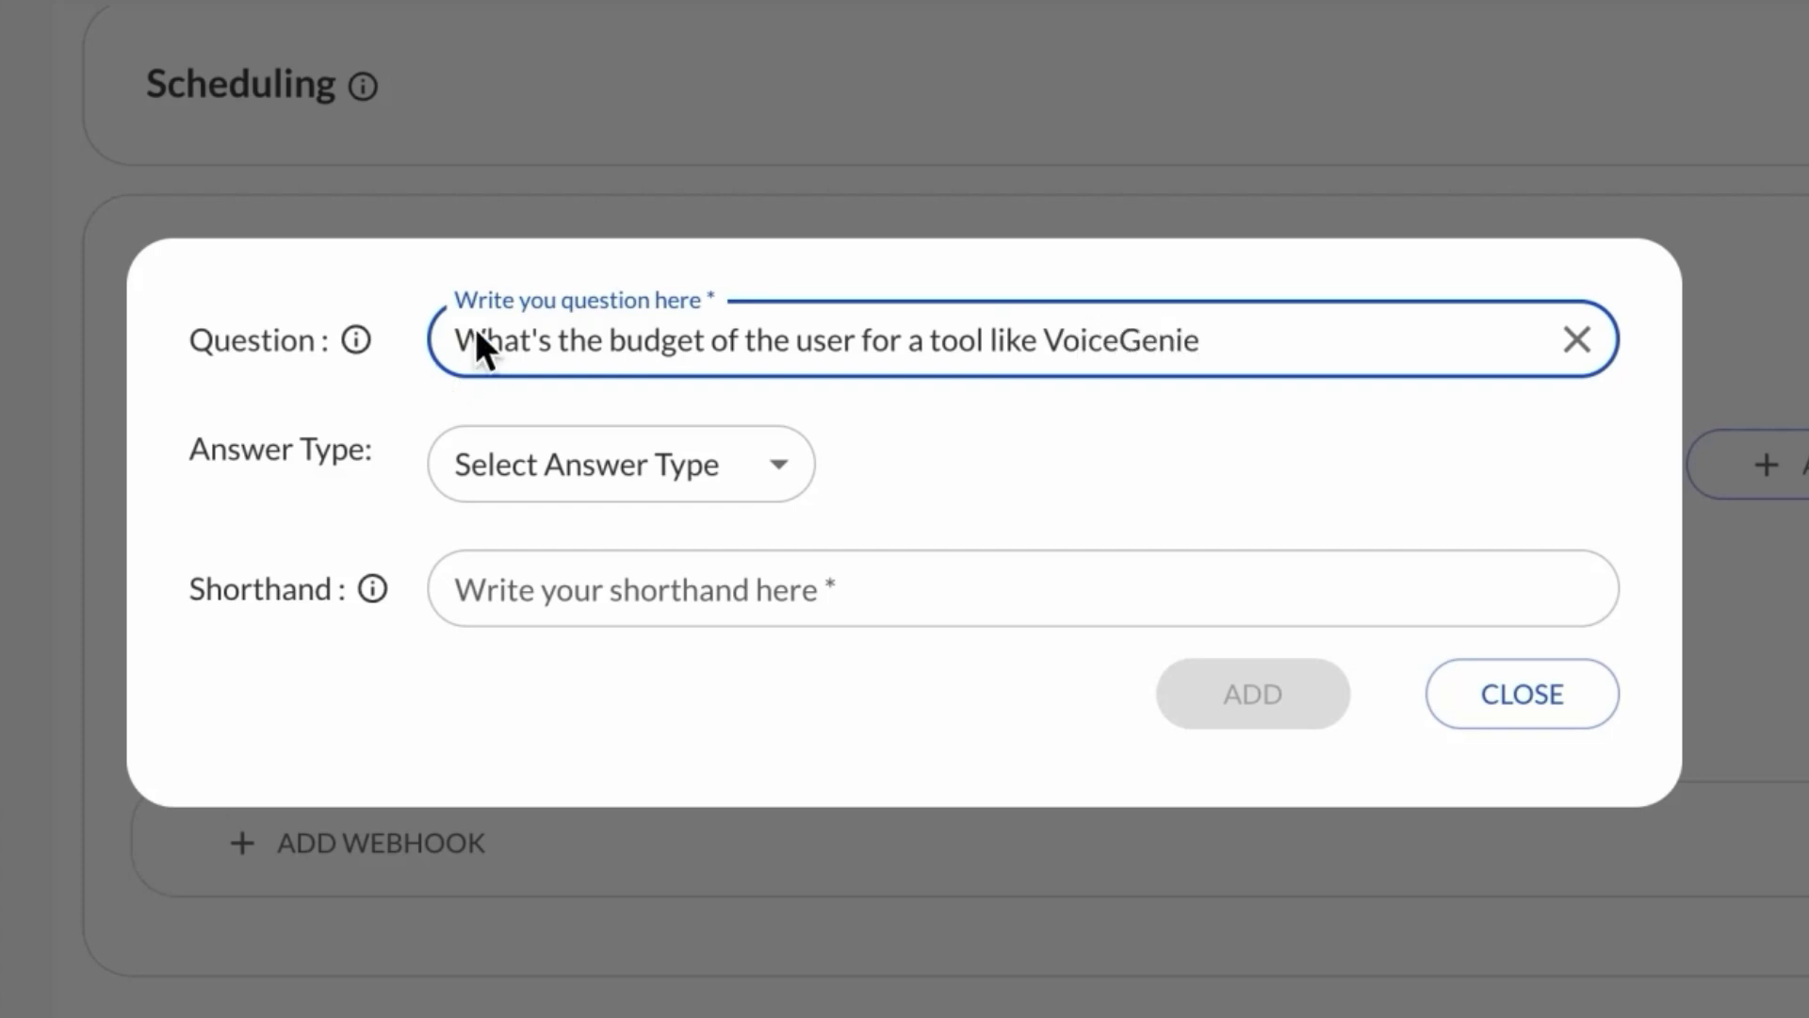
{"action": "left_click", "coordinate": [733, 452]}
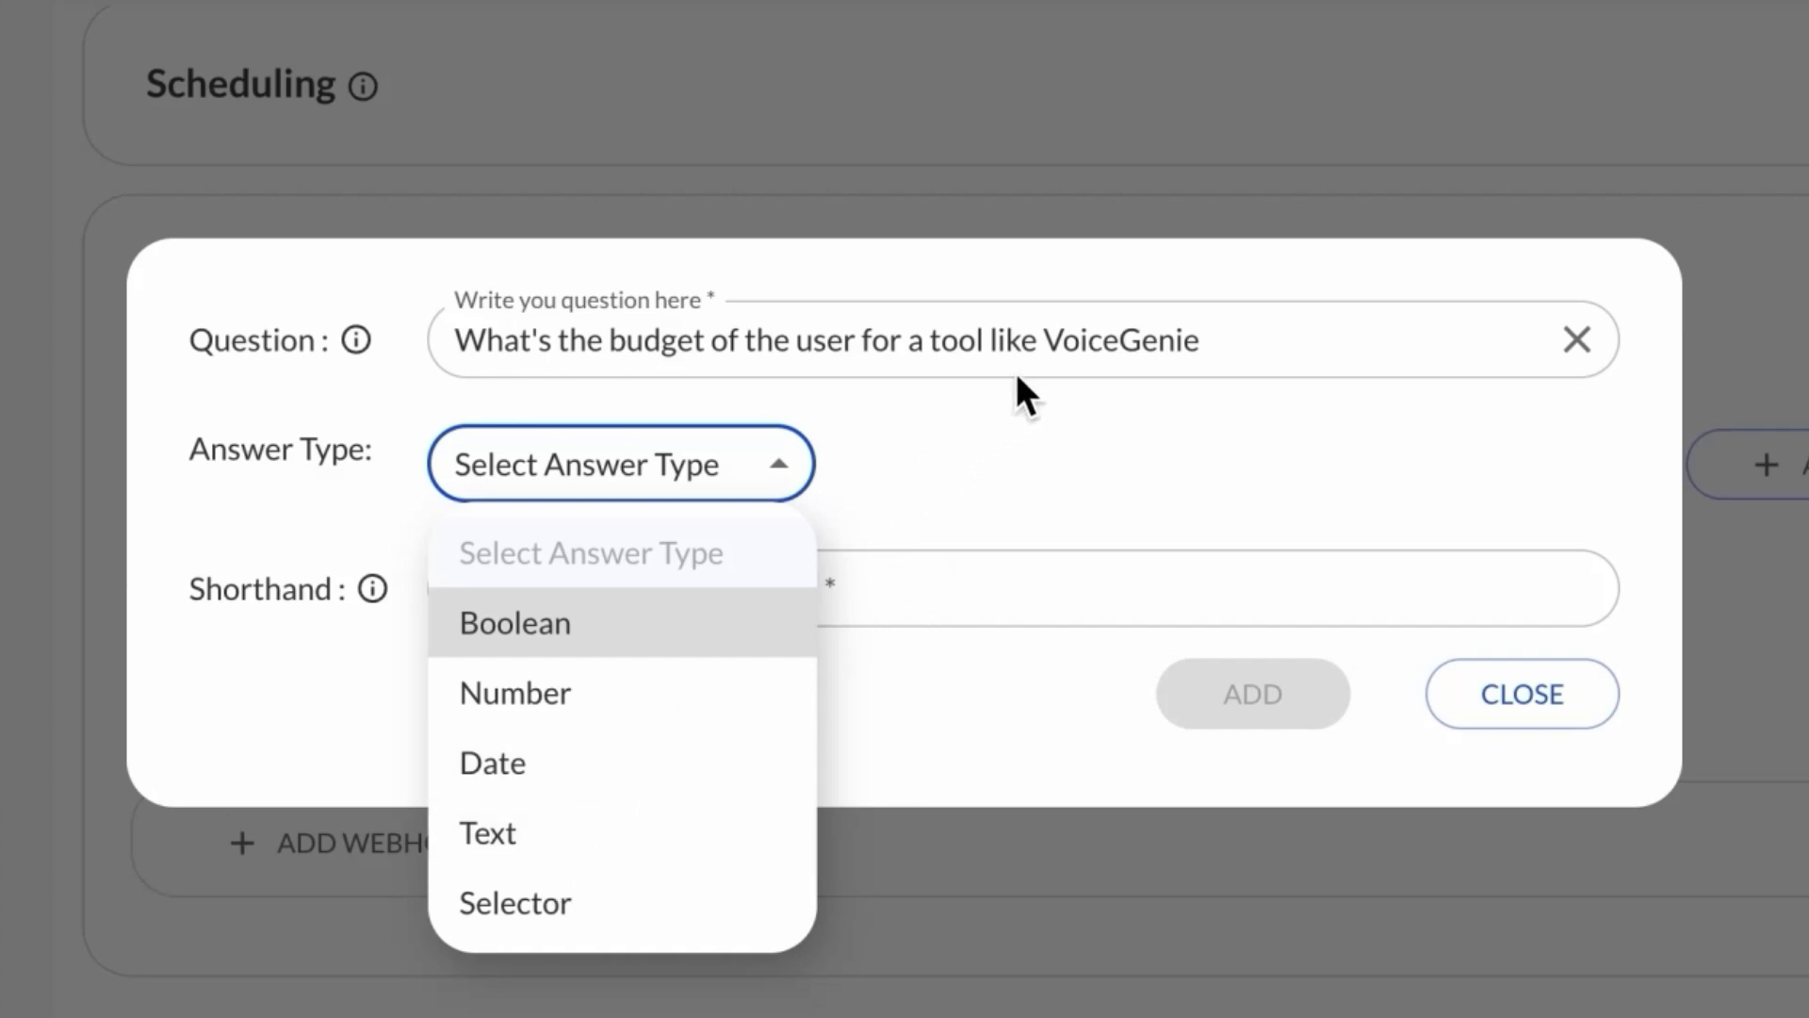
{"action": "left_click", "coordinate": [1016, 343]}
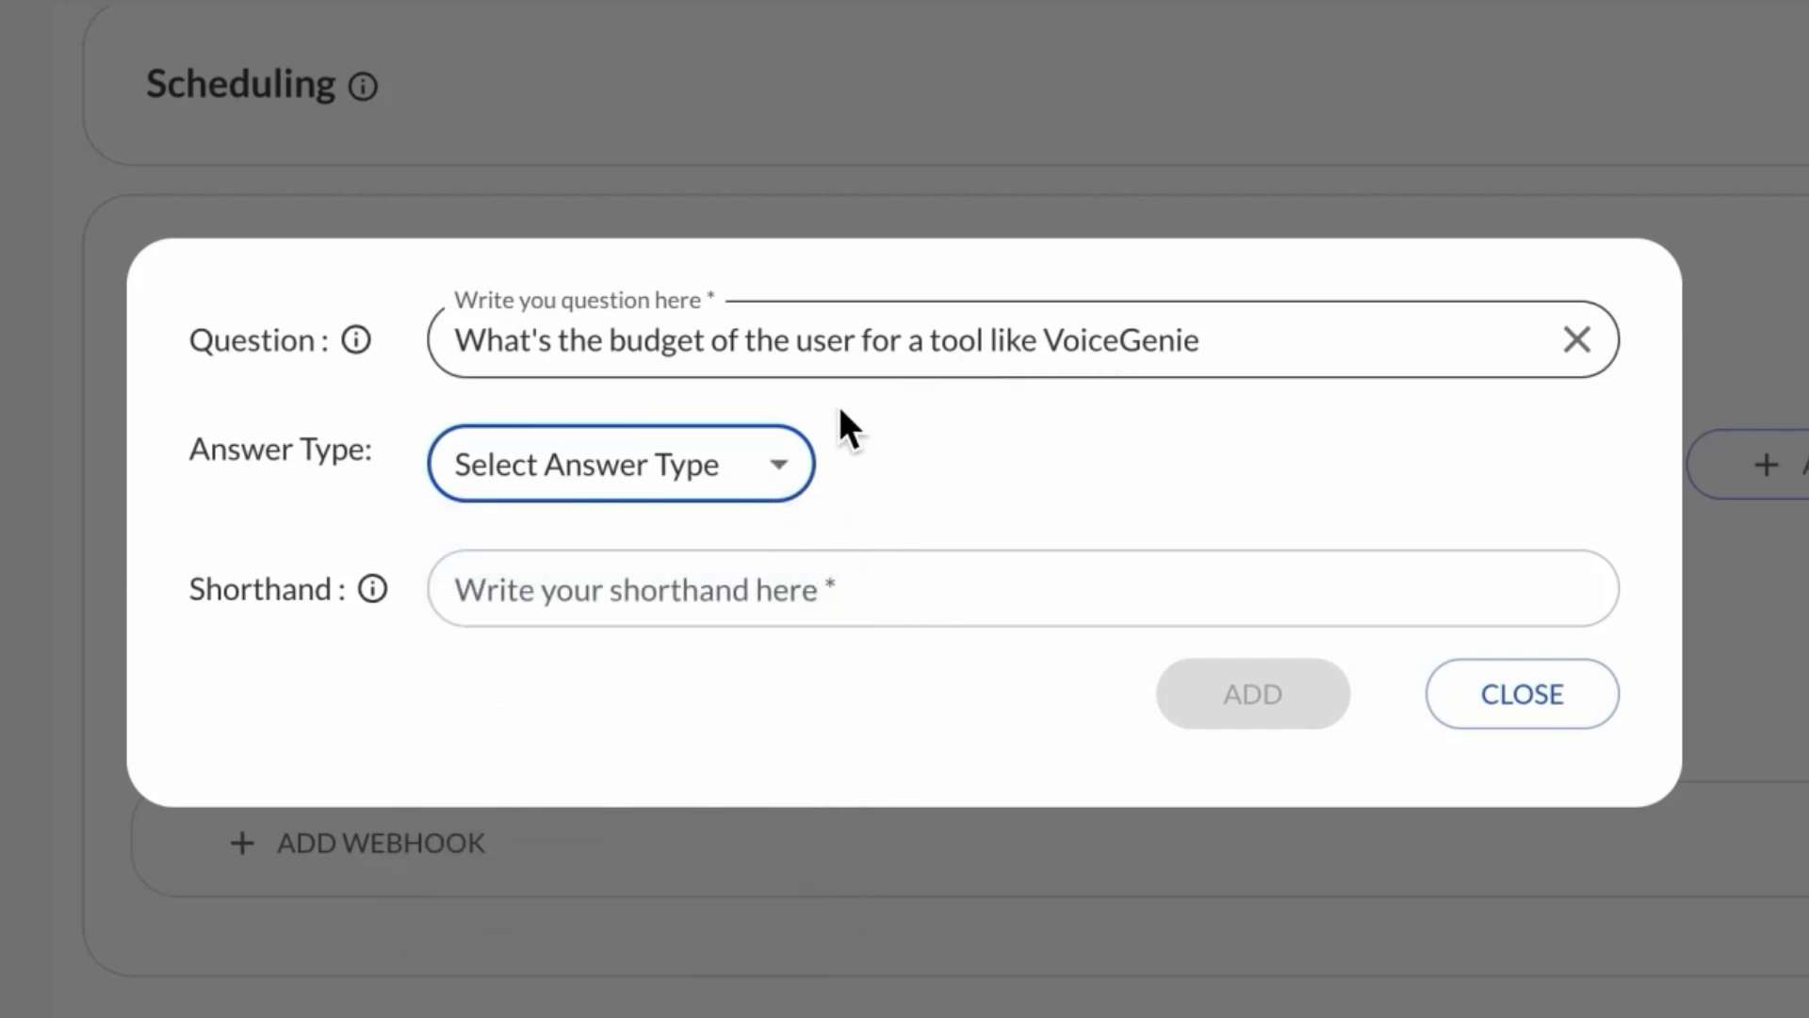
{"action": "left_click", "coordinate": [666, 467]}
{"action": "left_click", "coordinate": [571, 689]}
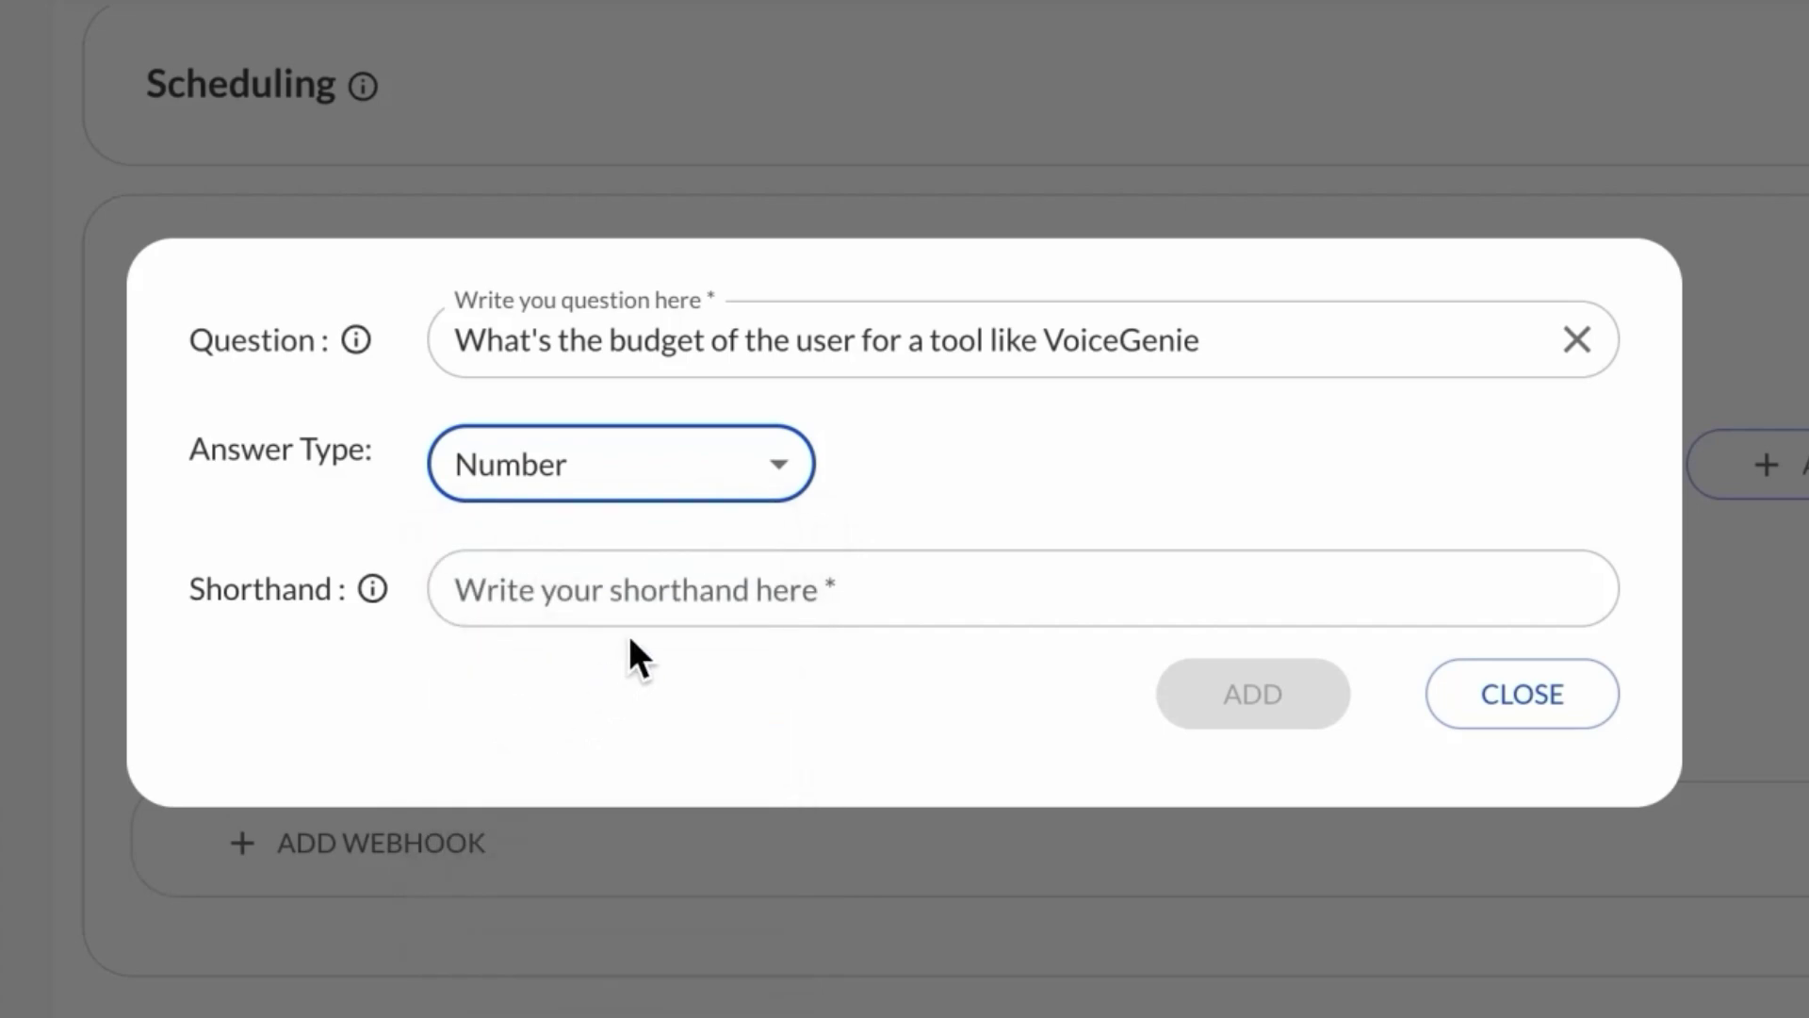
{"action": "left_click", "coordinate": [654, 605]}
{"action": "type", "text": "budg"}
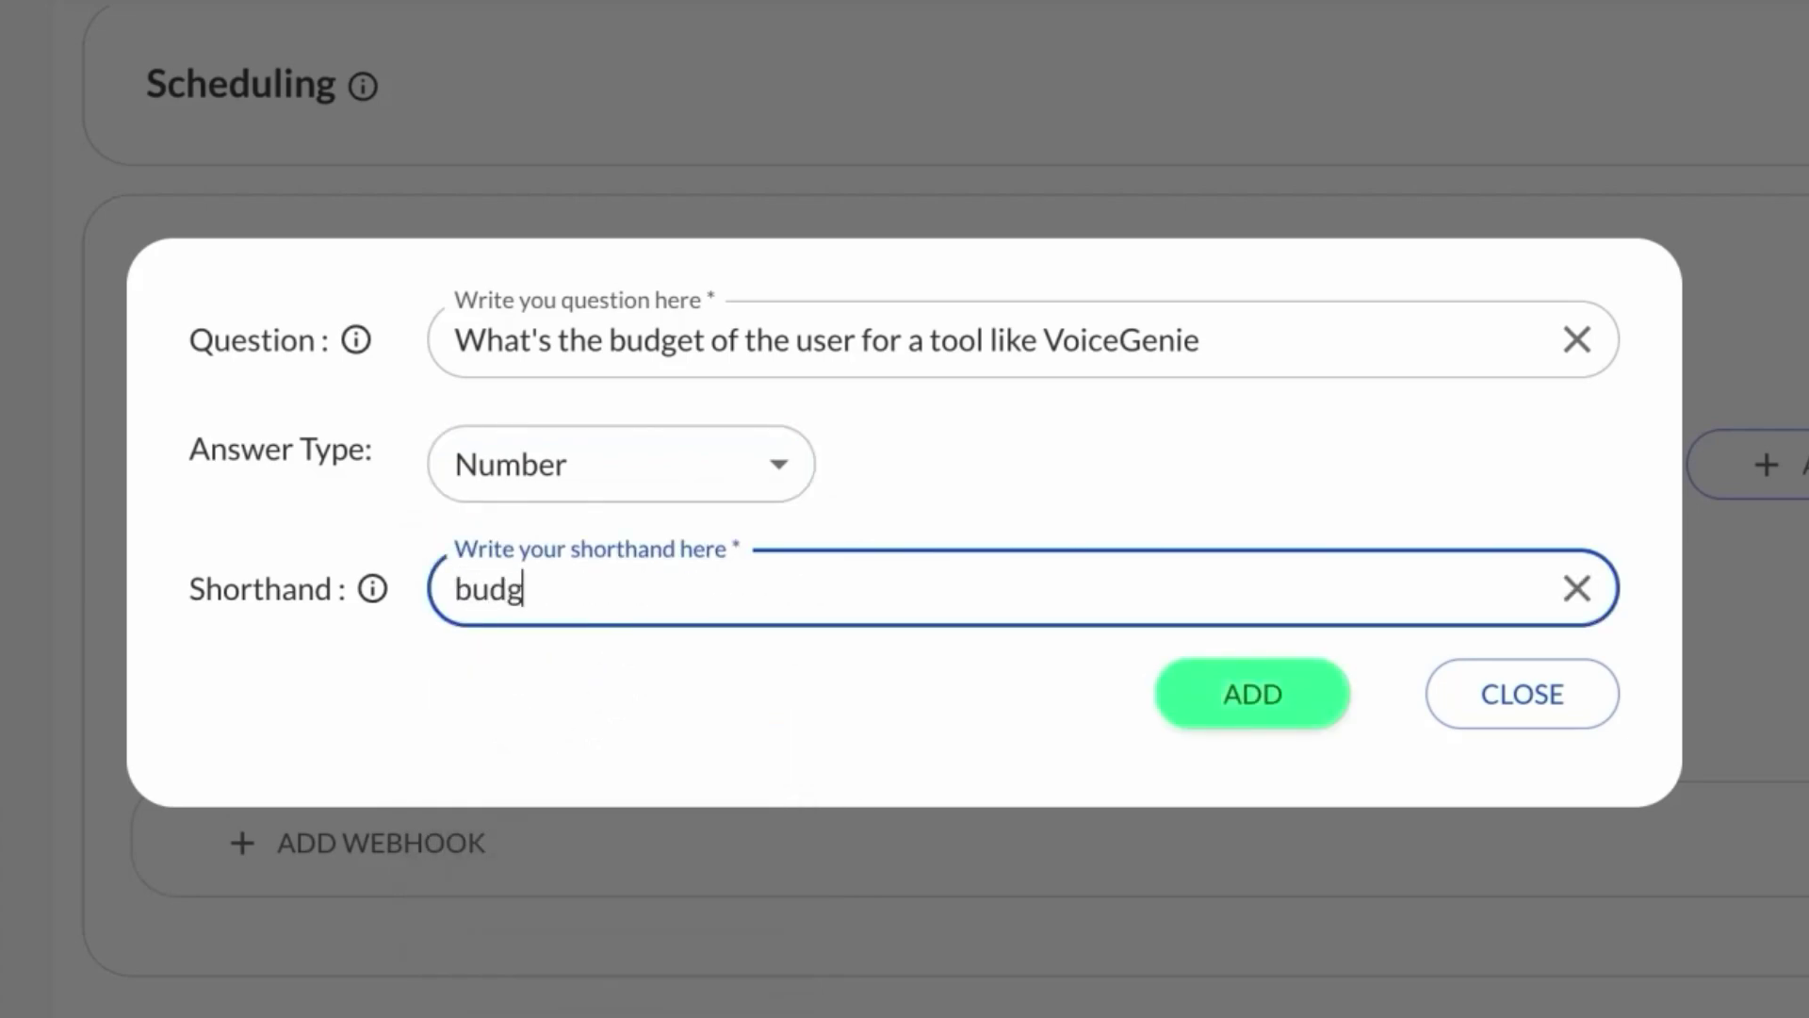
{"action": "type", "text": "et"}
{"action": "left_click", "coordinate": [1309, 714]}
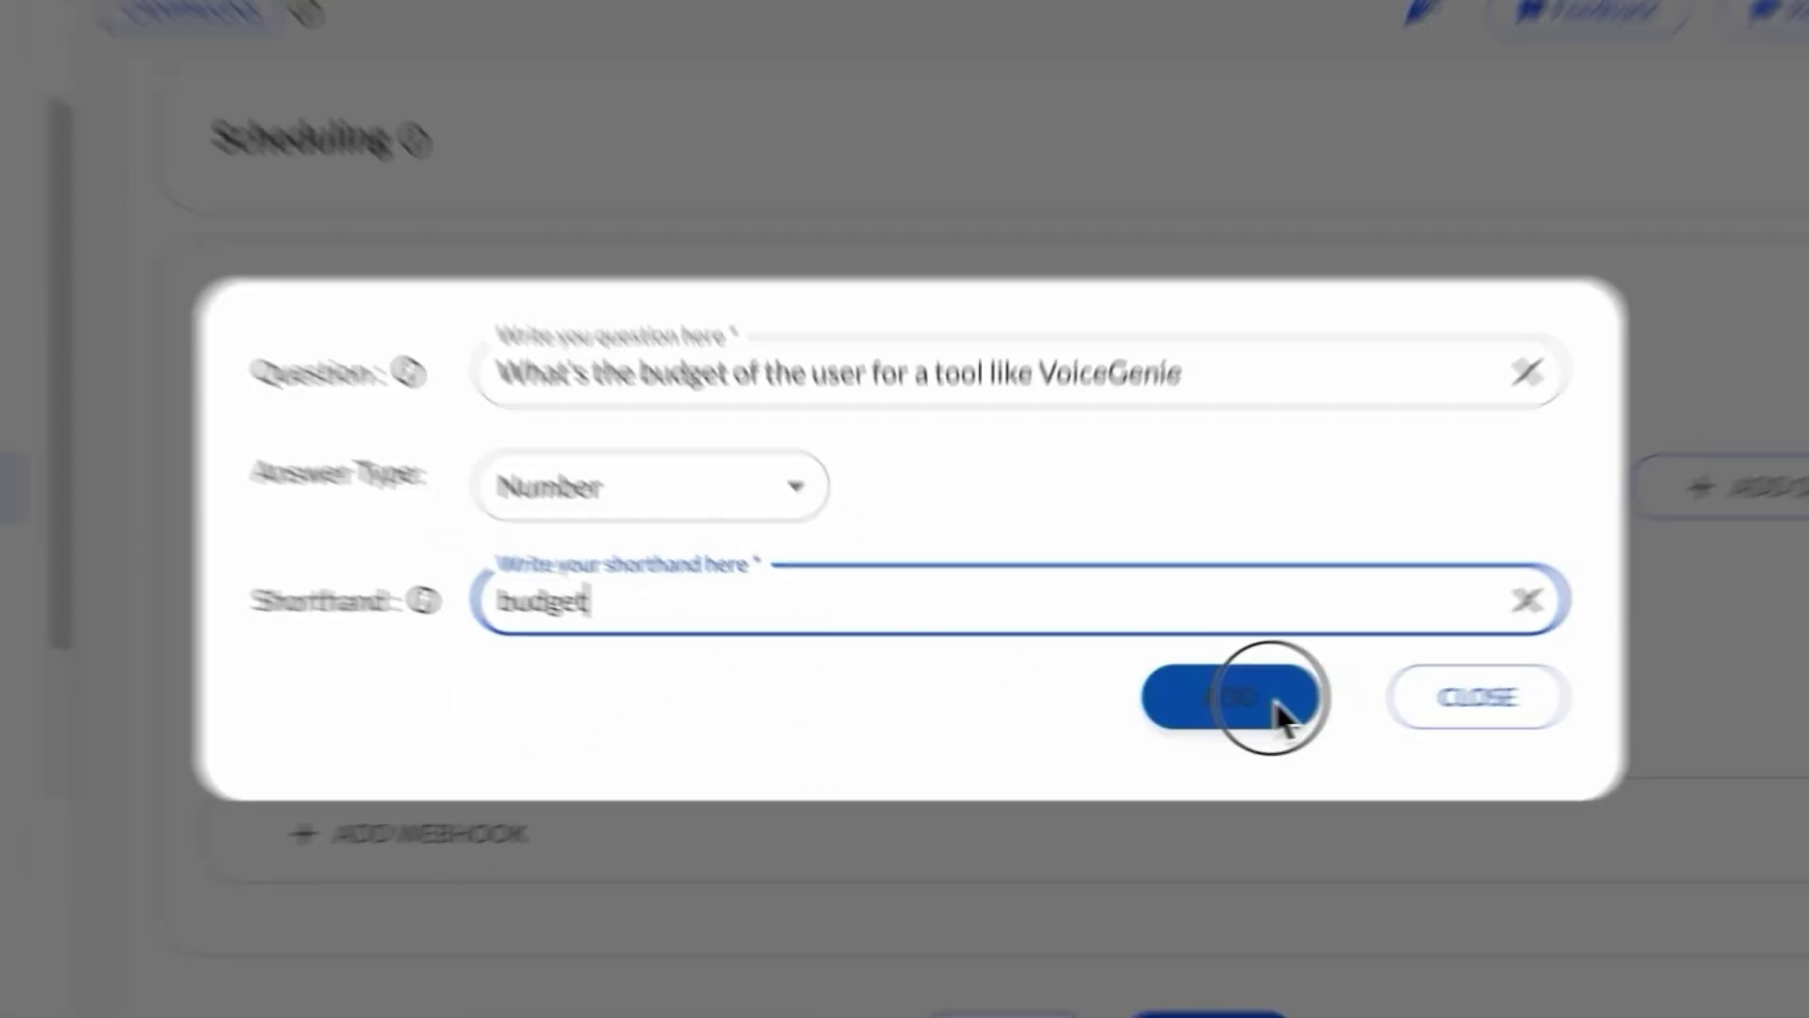
Step: Add a Text question about the tools the user is using, with shorthand 'current tools'
{"action": "scroll", "coordinate": [1270, 695], "scroll_direction": "down", "scroll_amount": 1}
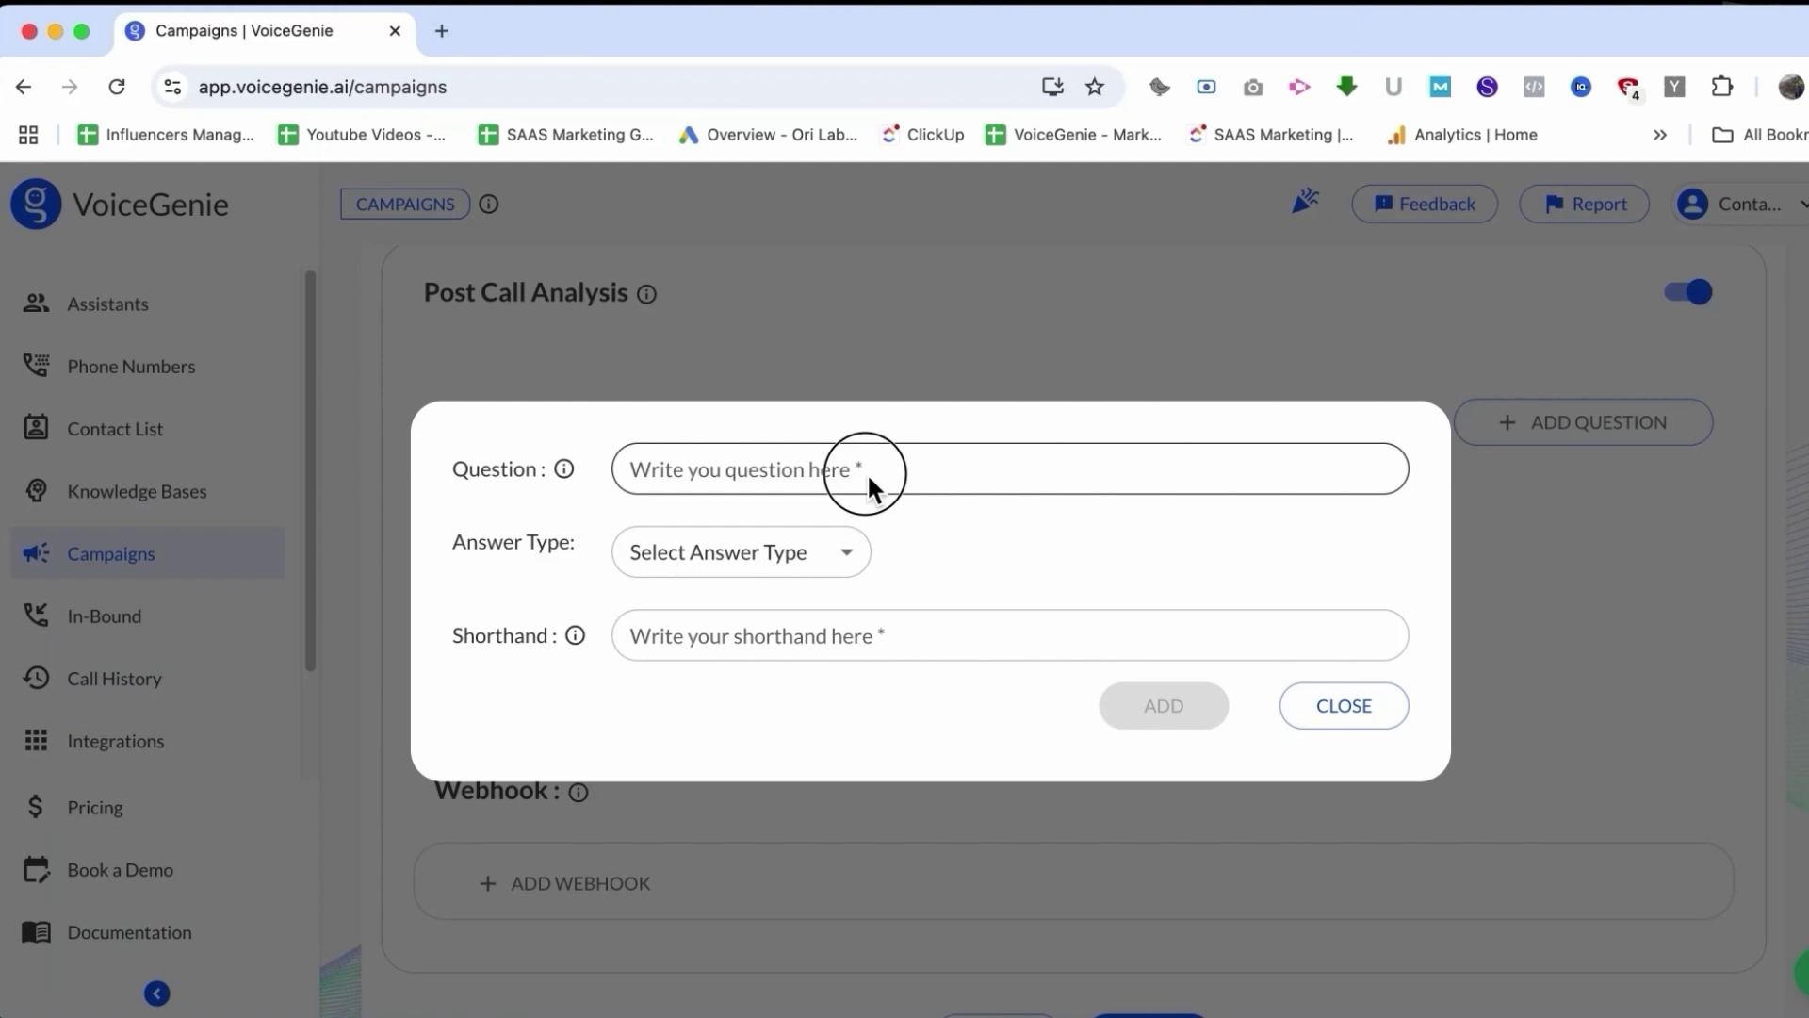
{"action": "left_click", "coordinate": [828, 388]}
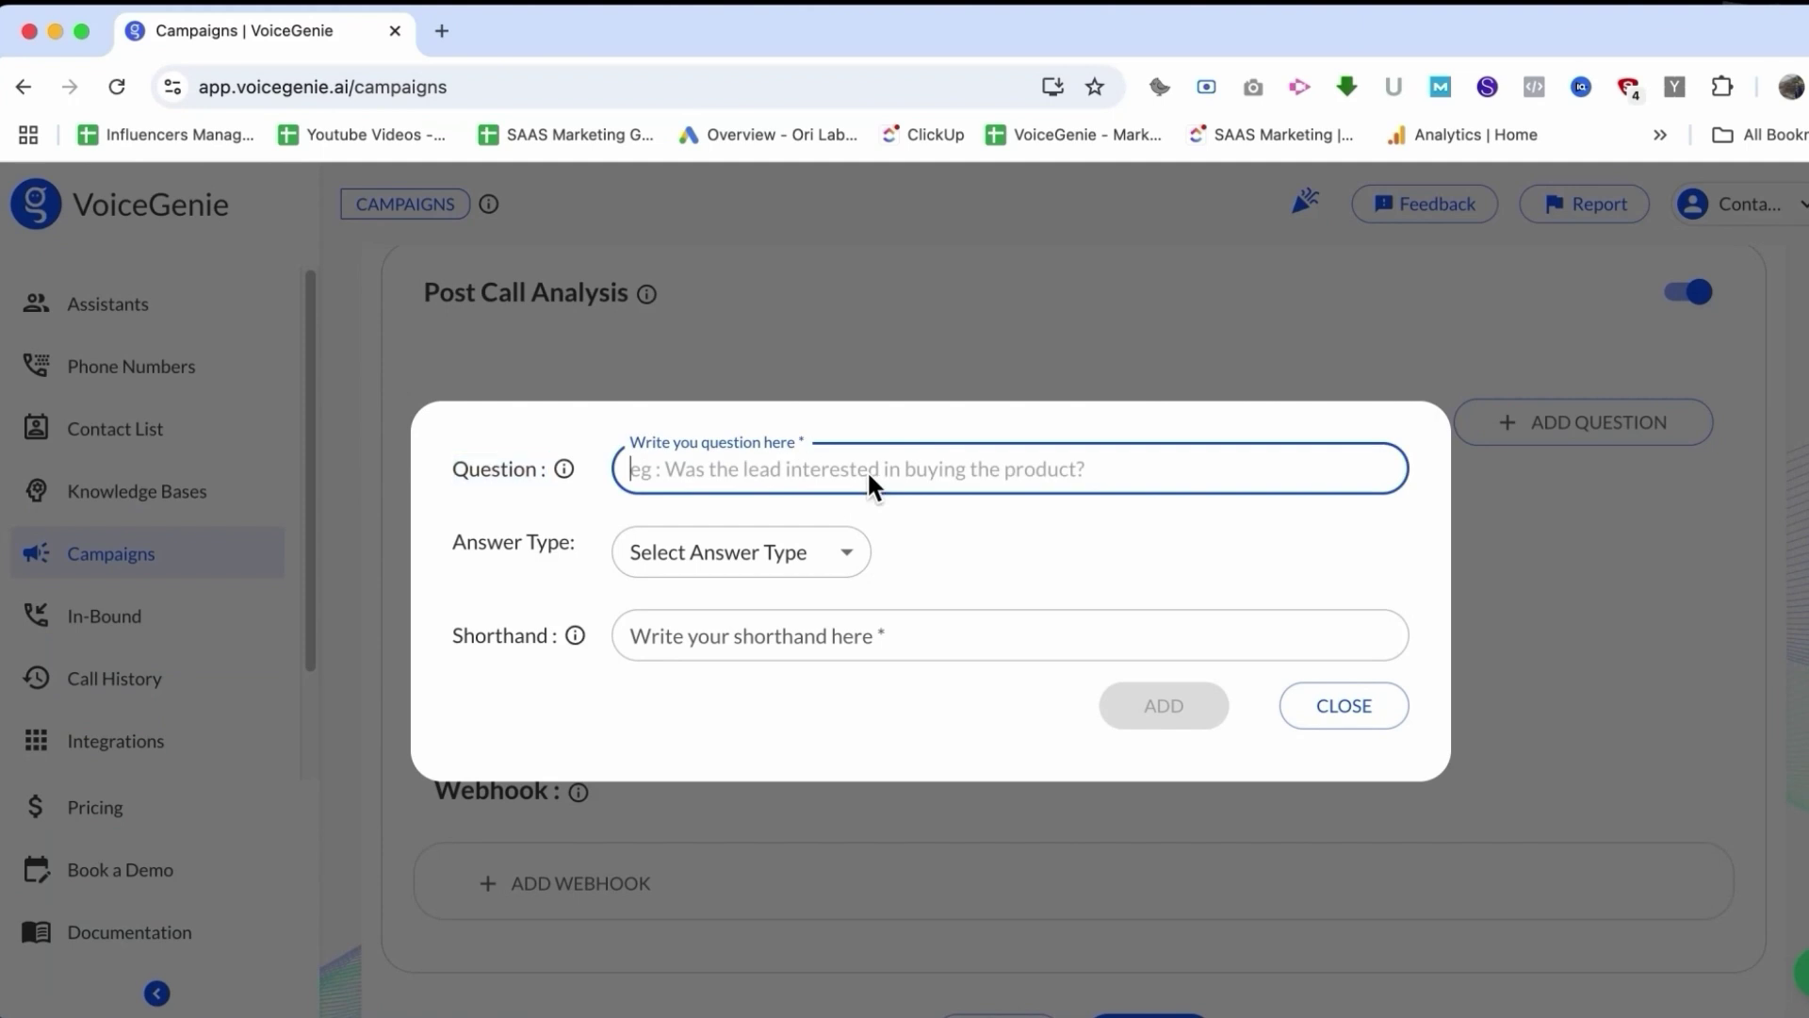
{"action": "type", "text": "Current Tools Customer"}
{"action": "type", "text": "is using"}
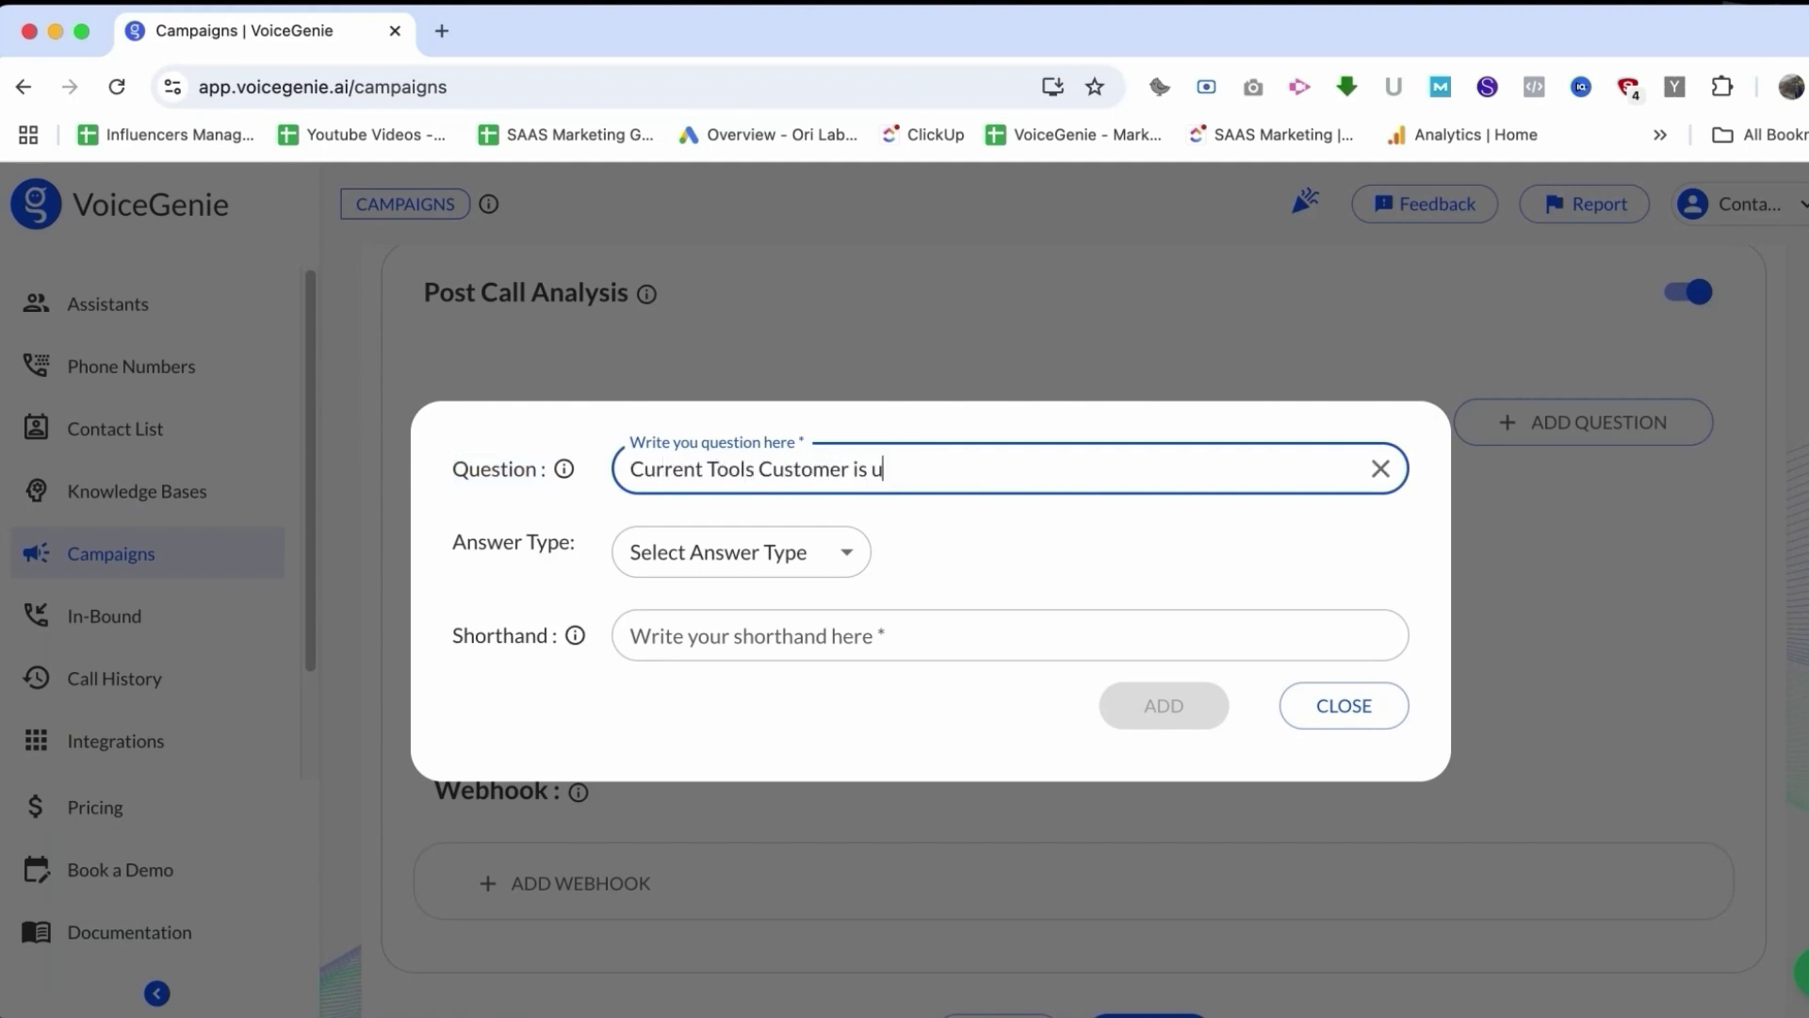
{"action": "left_click", "coordinate": [754, 552]}
{"action": "left_click", "coordinate": [655, 795]}
{"action": "left_click", "coordinate": [1062, 634]}
{"action": "type", "text": "current tools"}
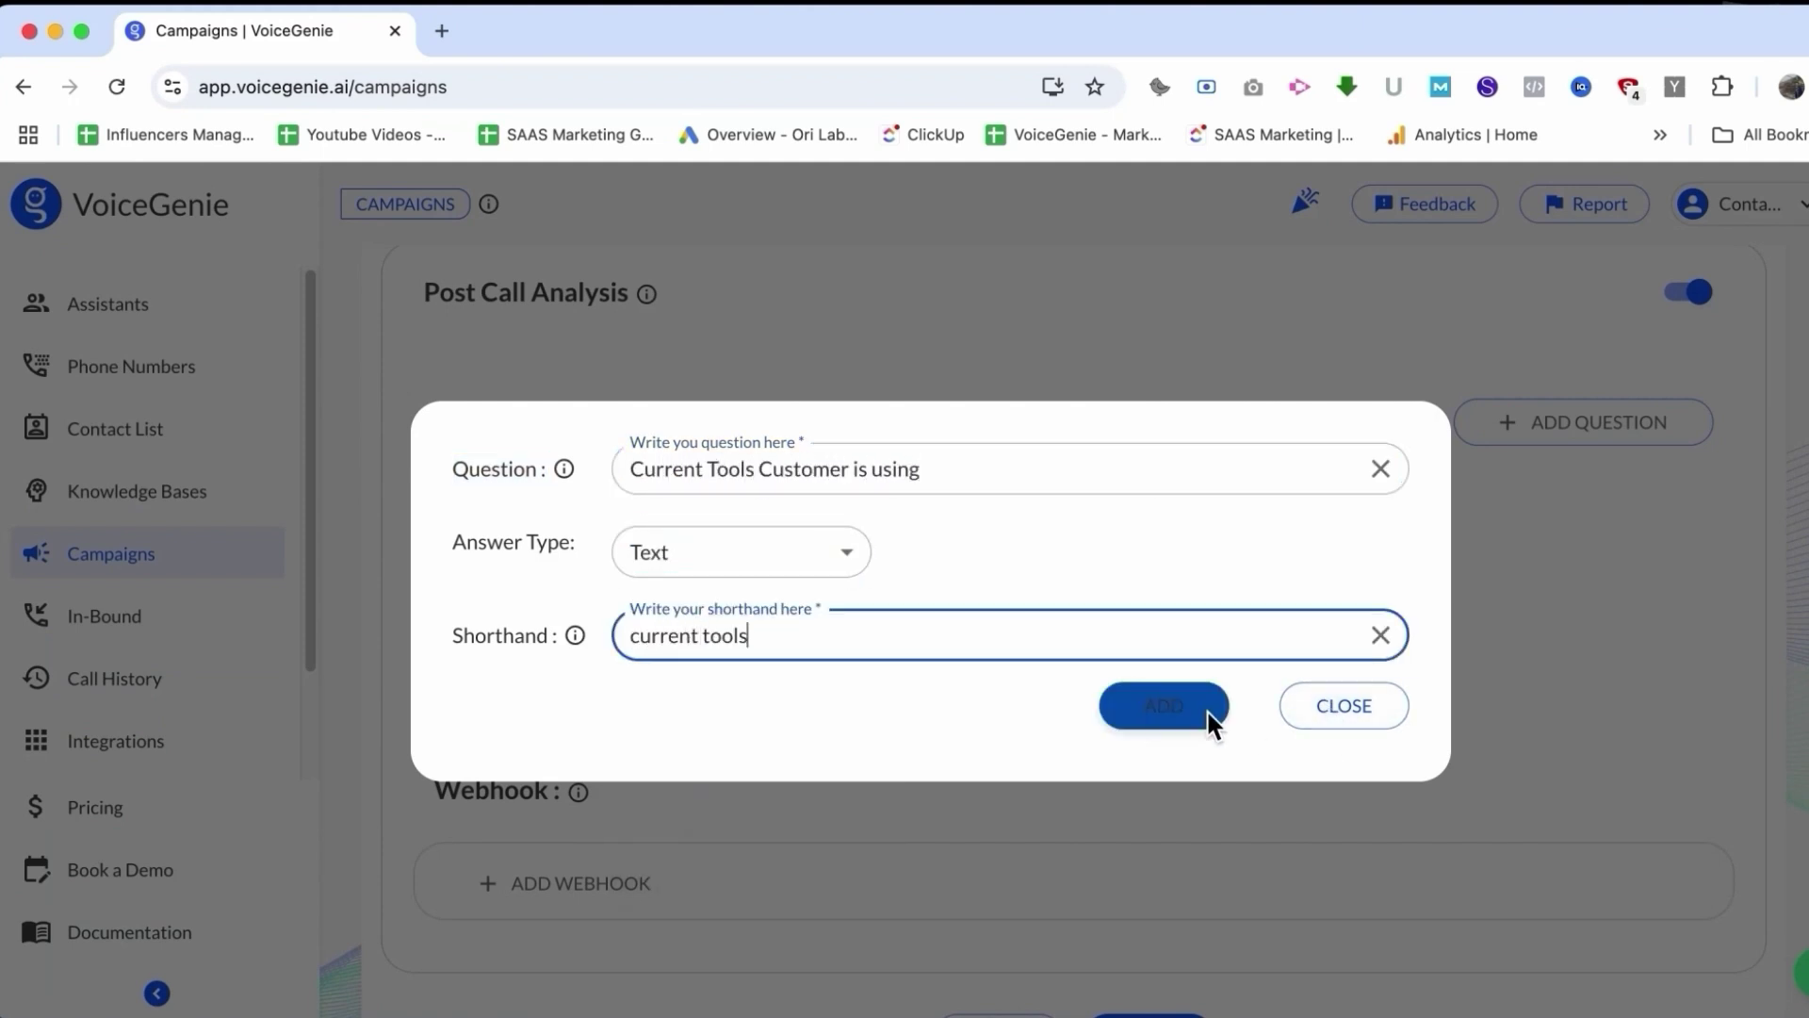
{"action": "left_click", "coordinate": [1212, 722]}
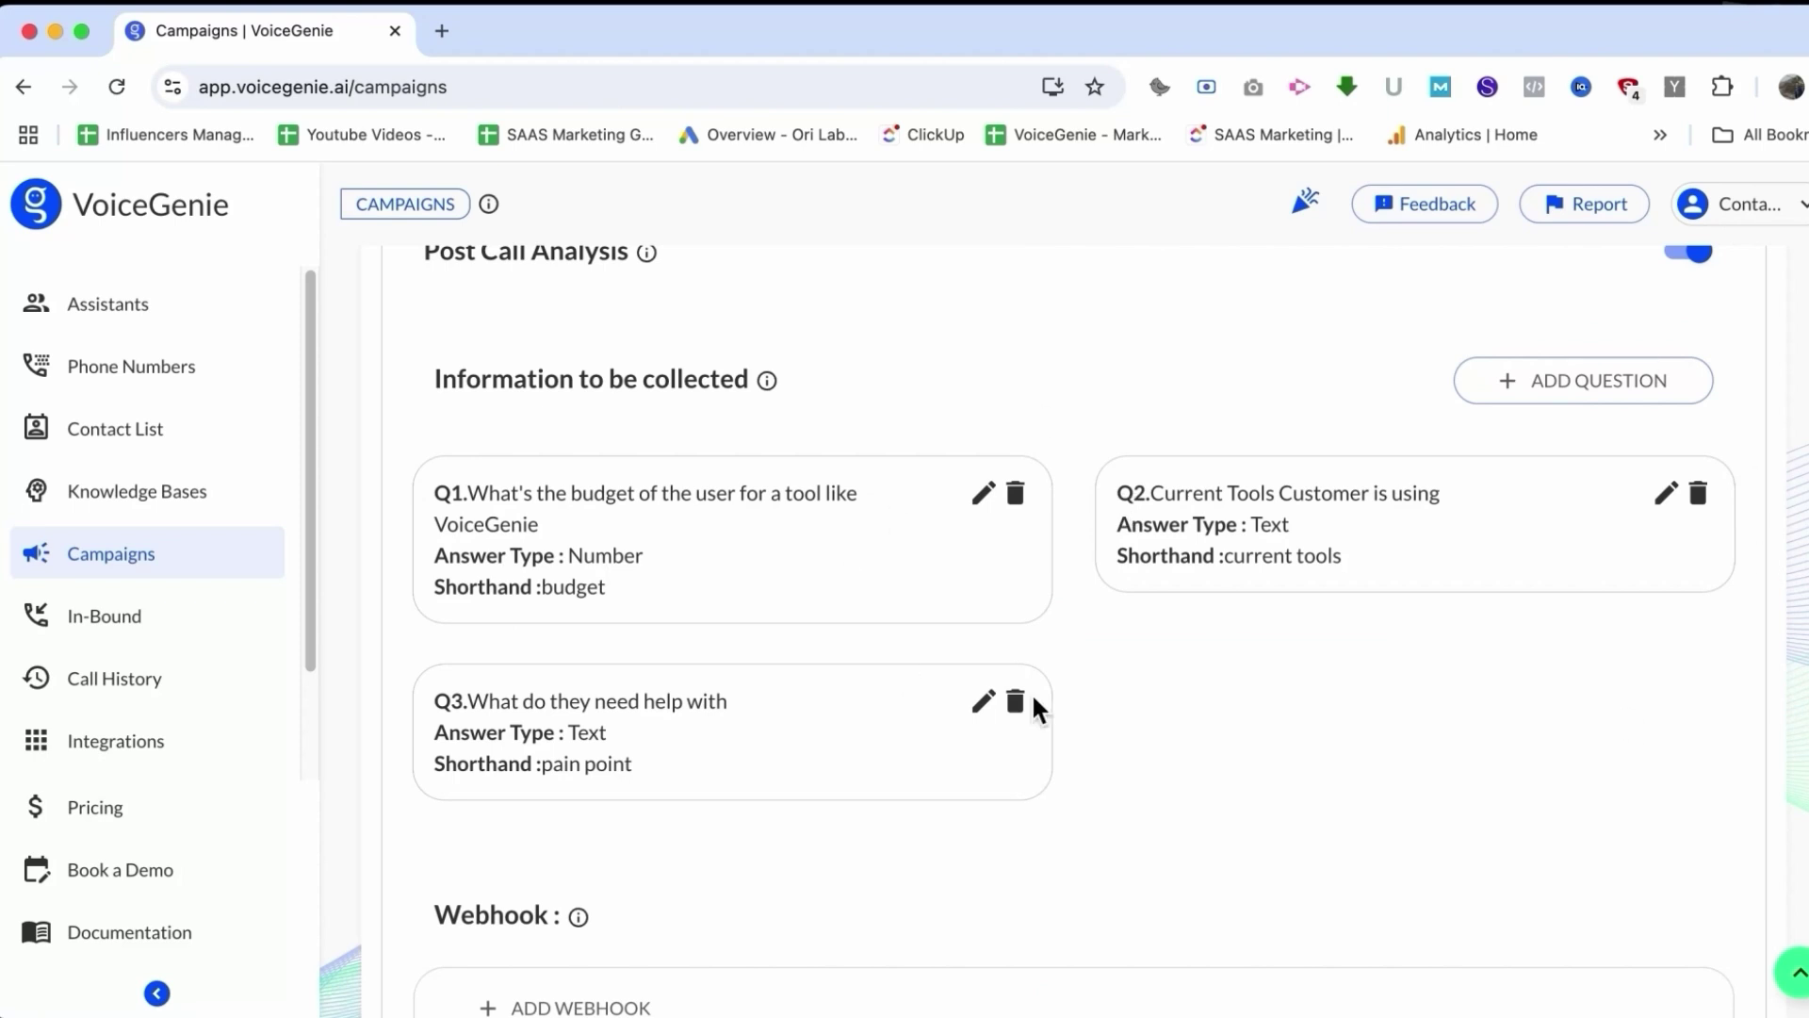
Step: Discard the empty webhook form and save the campaign
{"action": "scroll", "coordinate": [1091, 679], "scroll_direction": "down", "scroll_amount": 2}
{"action": "scroll", "coordinate": [1090, 670], "scroll_direction": "down", "scroll_amount": 2}
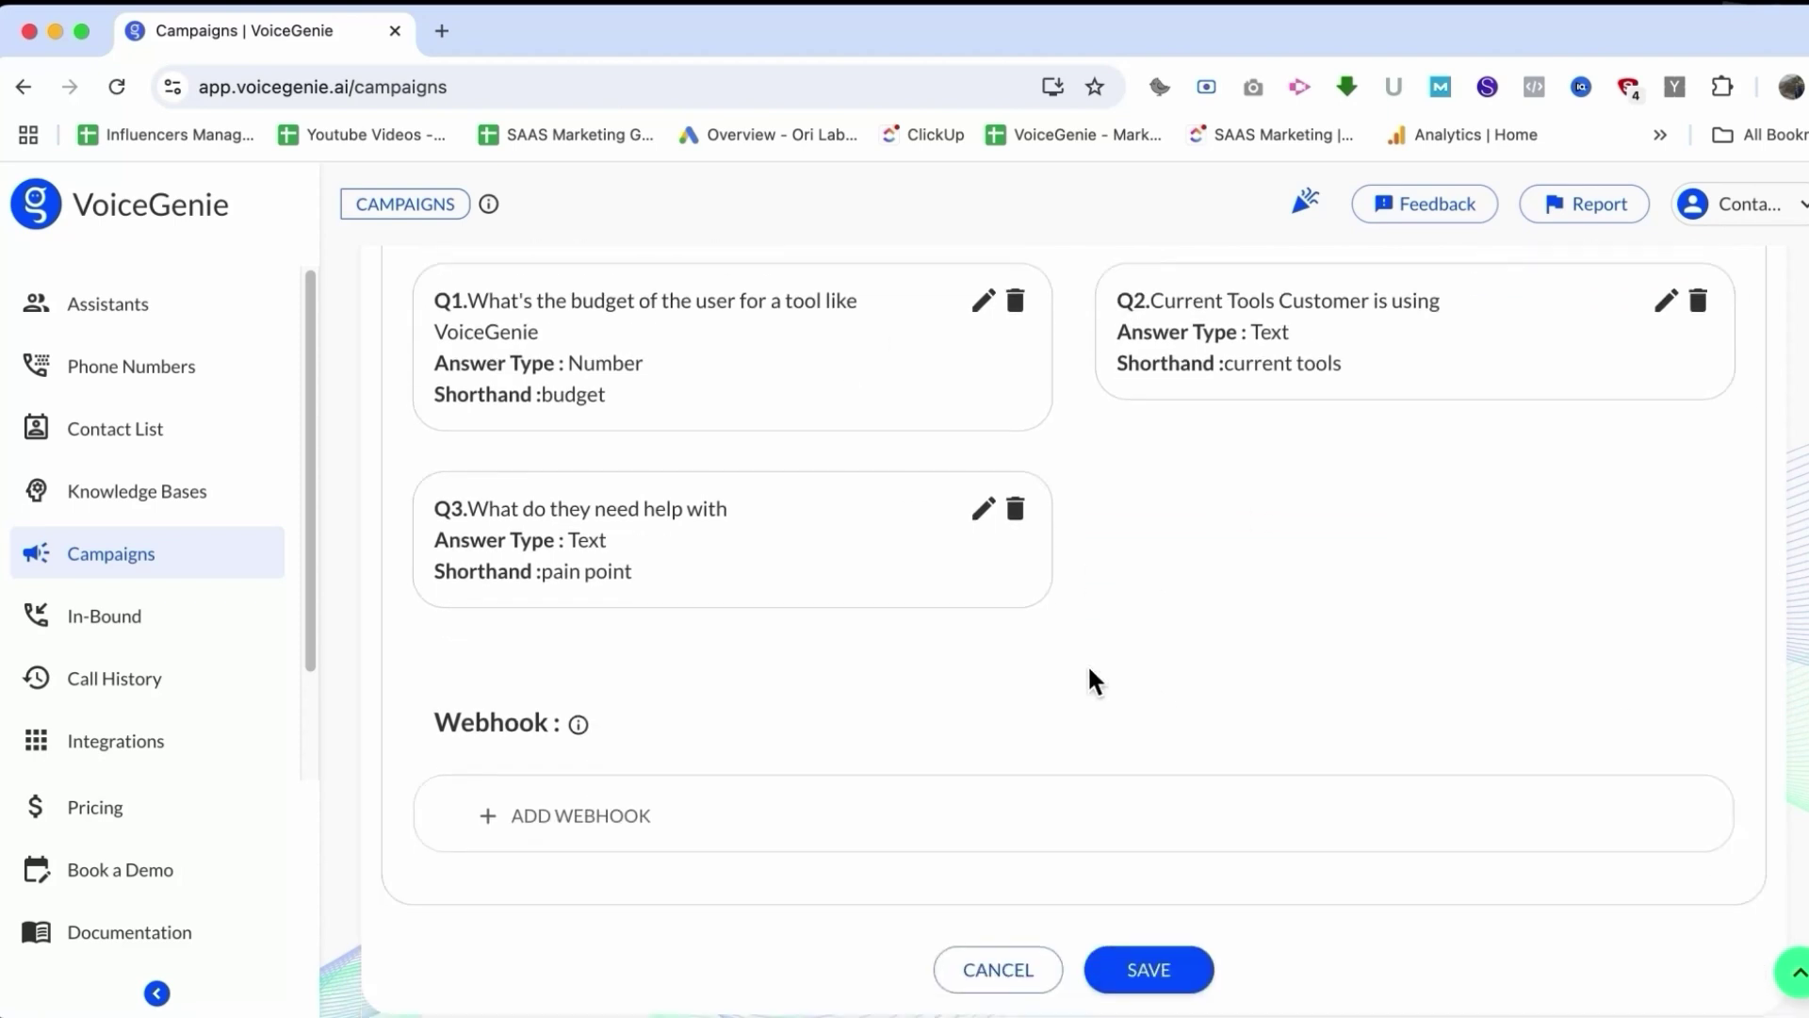
{"action": "left_click", "coordinate": [671, 808]}
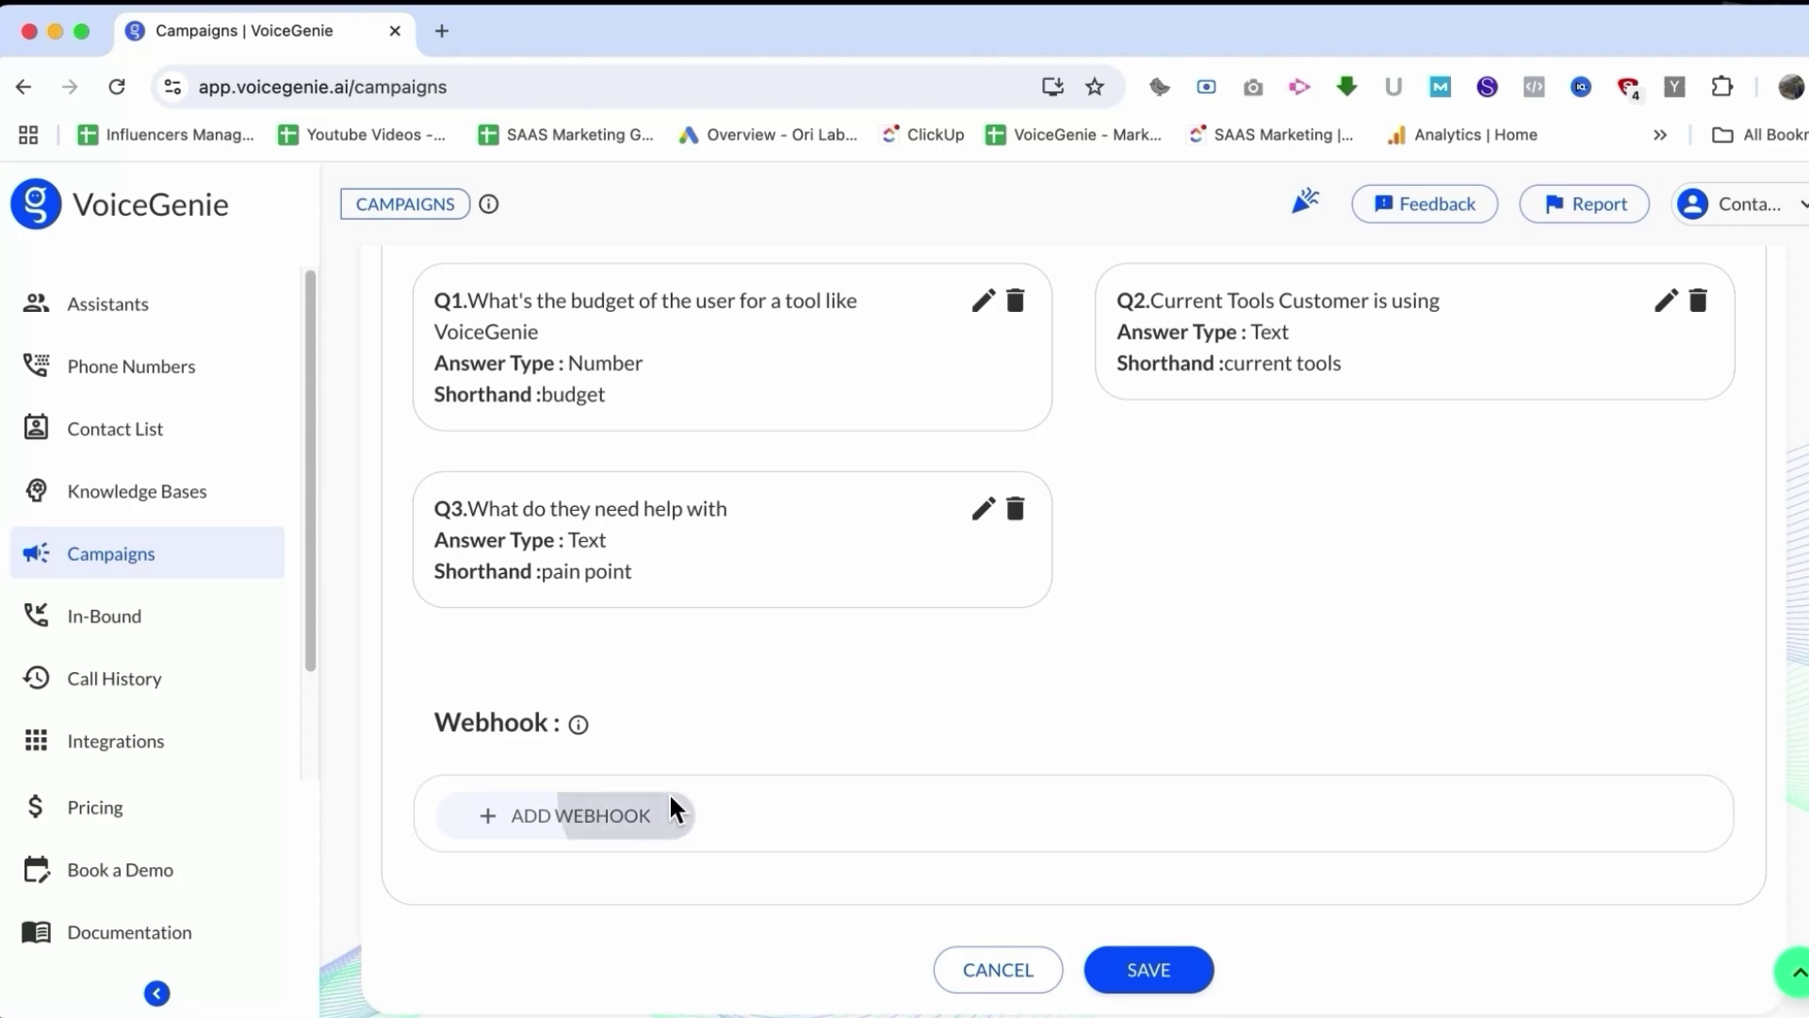
{"action": "scroll", "coordinate": [671, 808], "scroll_direction": "down", "scroll_amount": 6}
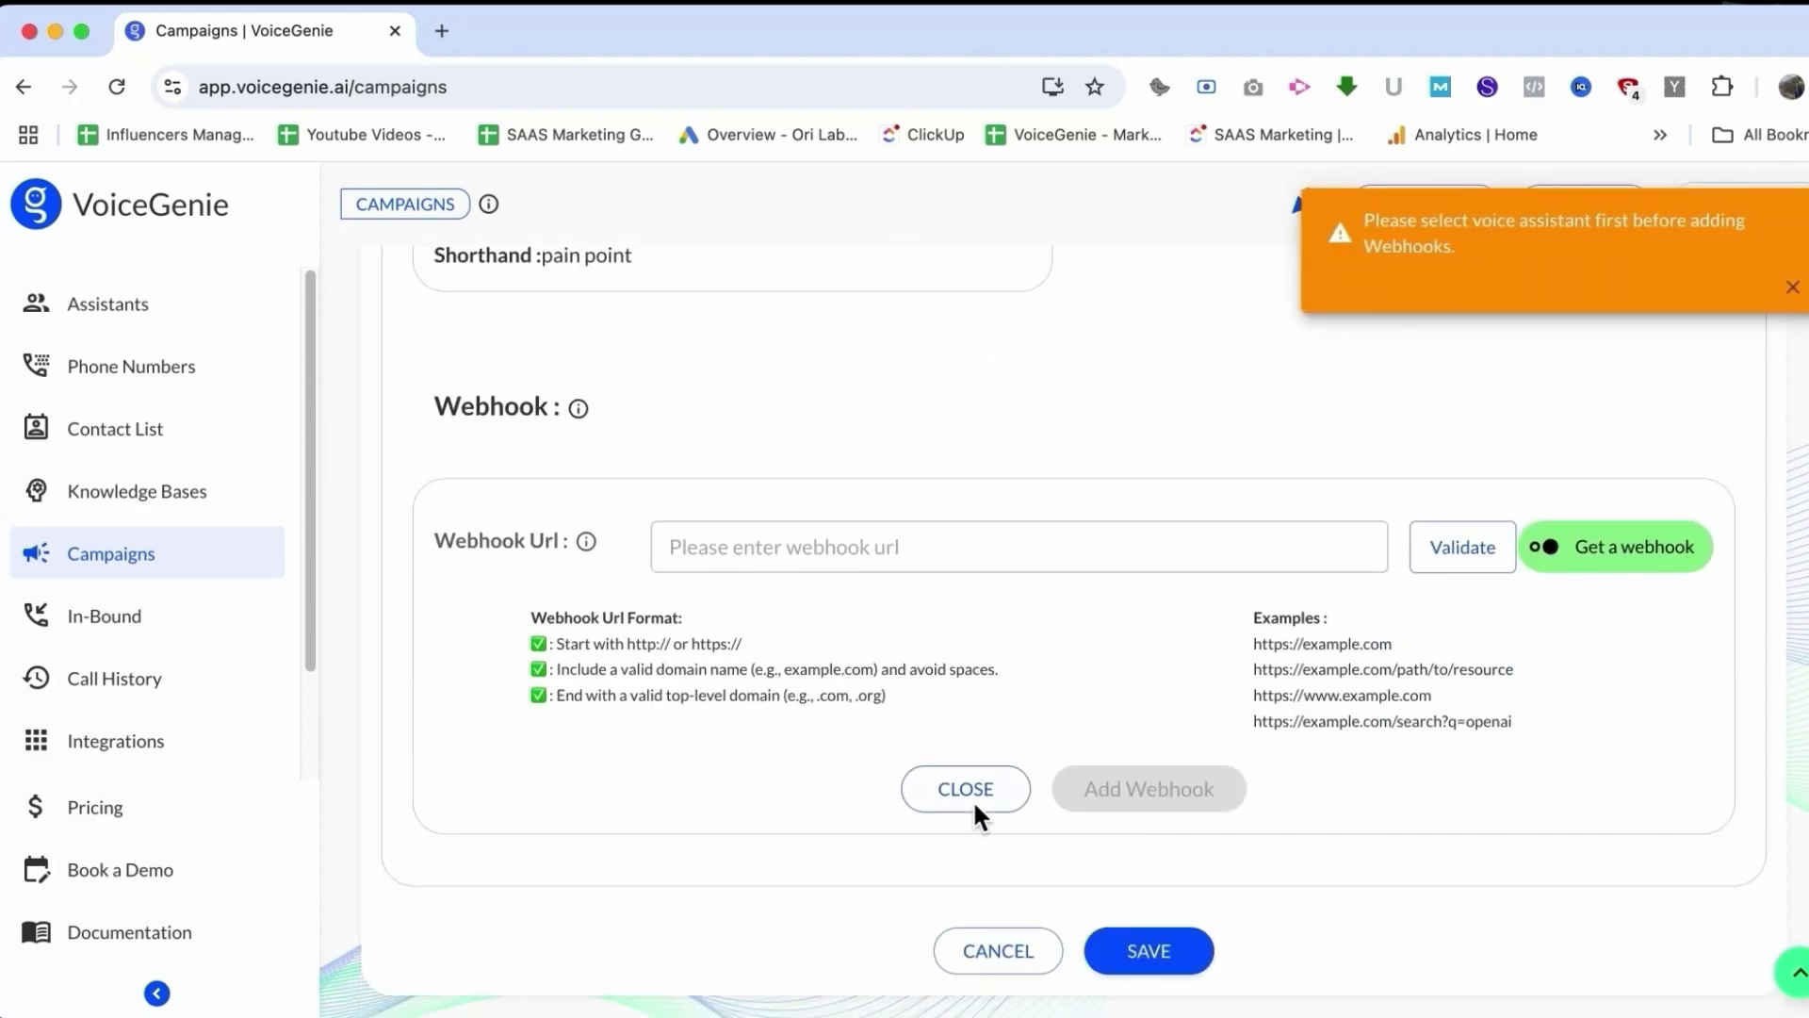
{"action": "left_click", "coordinate": [975, 799]}
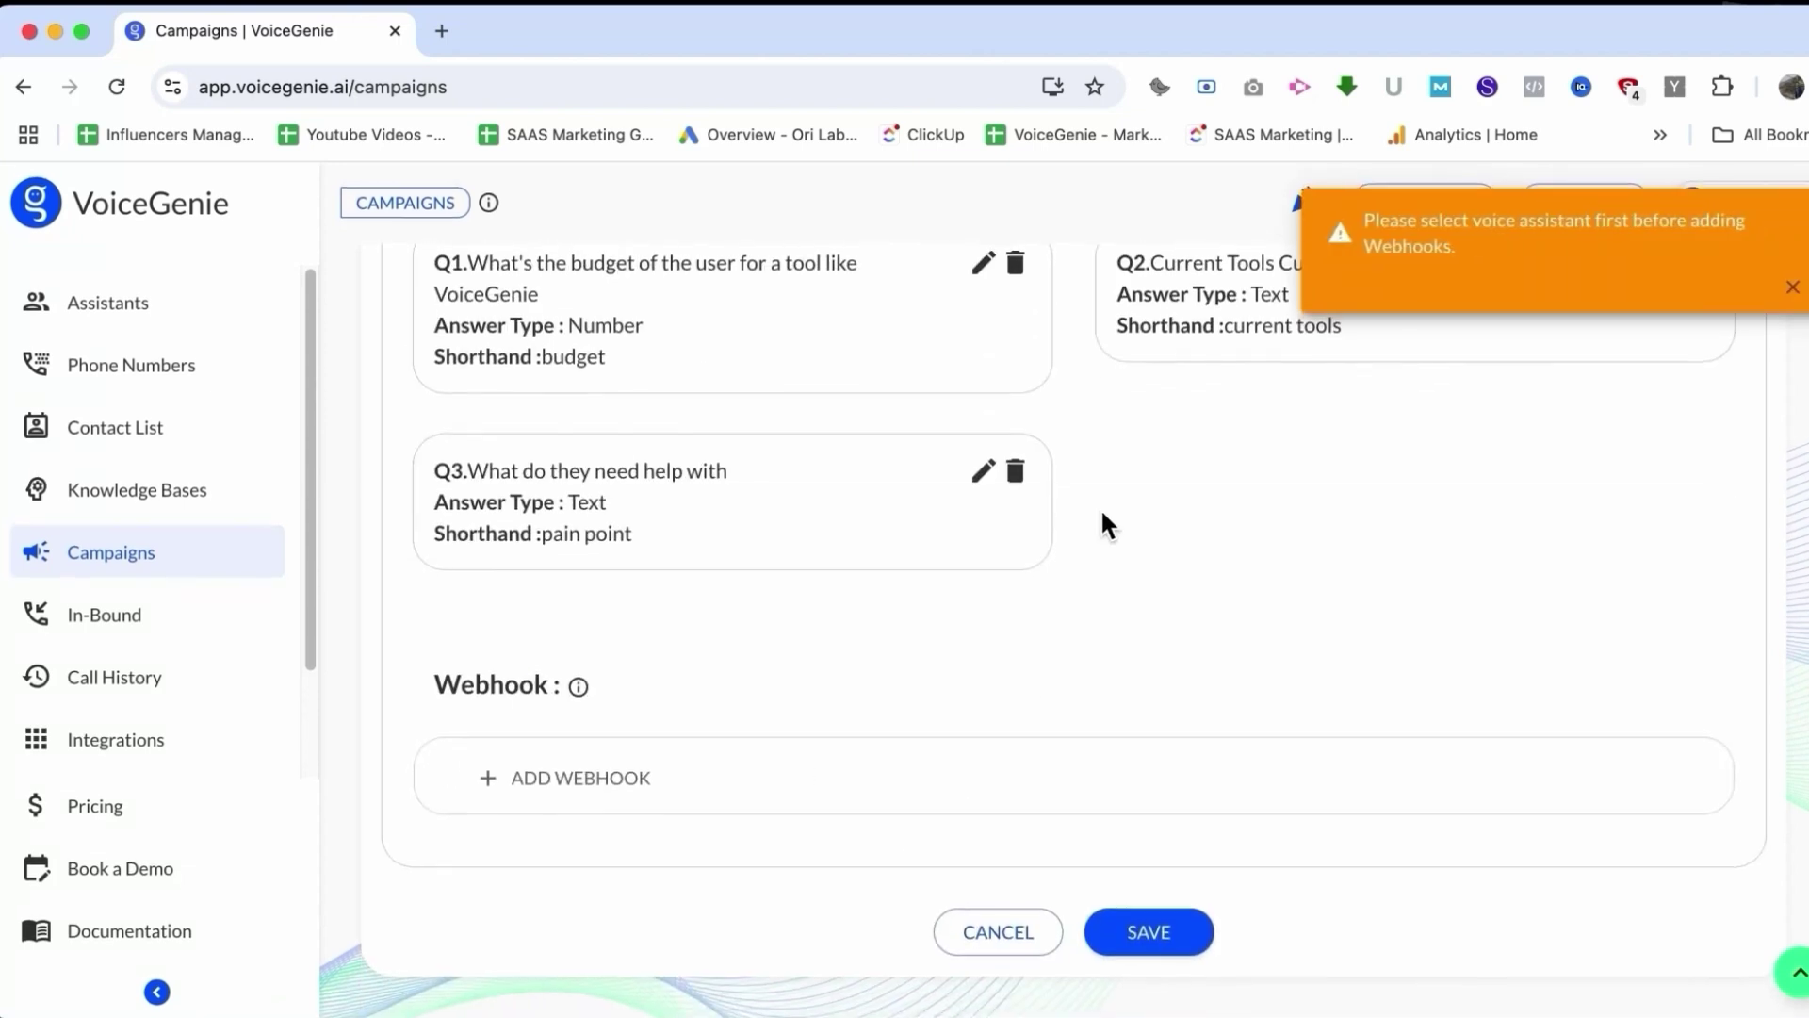
{"action": "left_click", "coordinate": [1151, 935]}
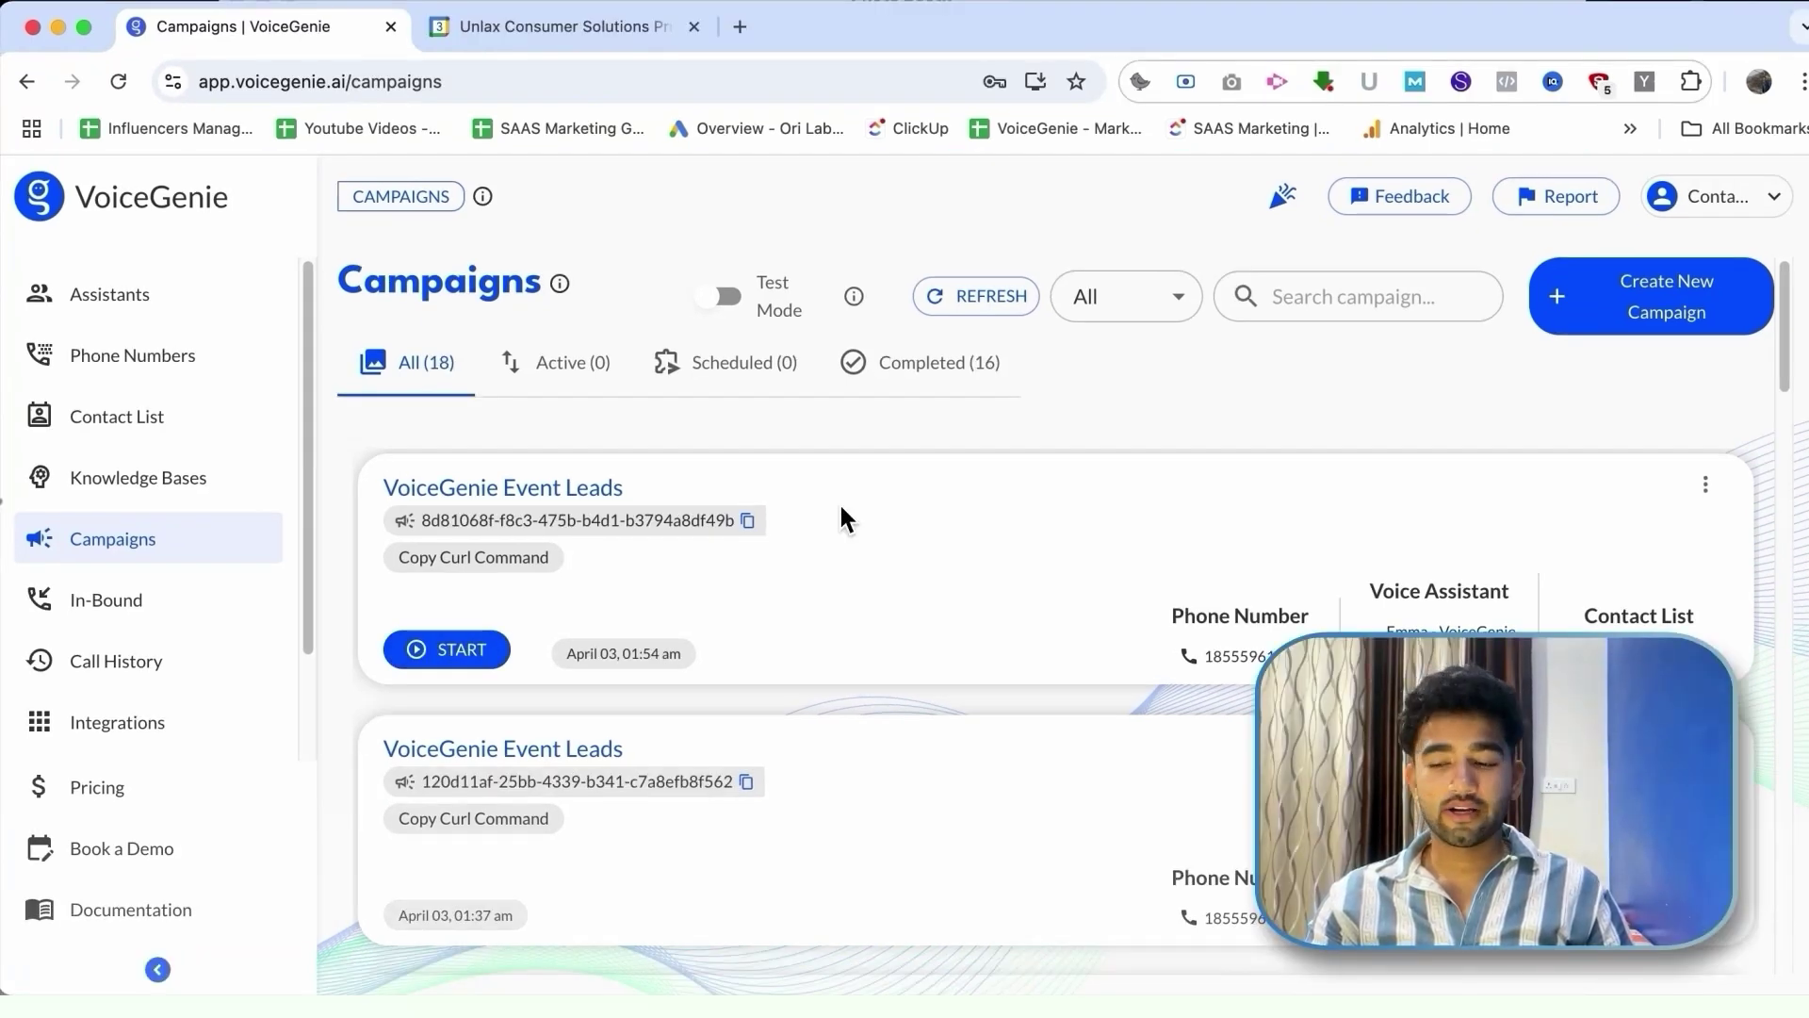
Step: Start the VoiceGenie Event Leads campaign, confirm the launch and keep it running
{"action": "left_click", "coordinate": [482, 651]}
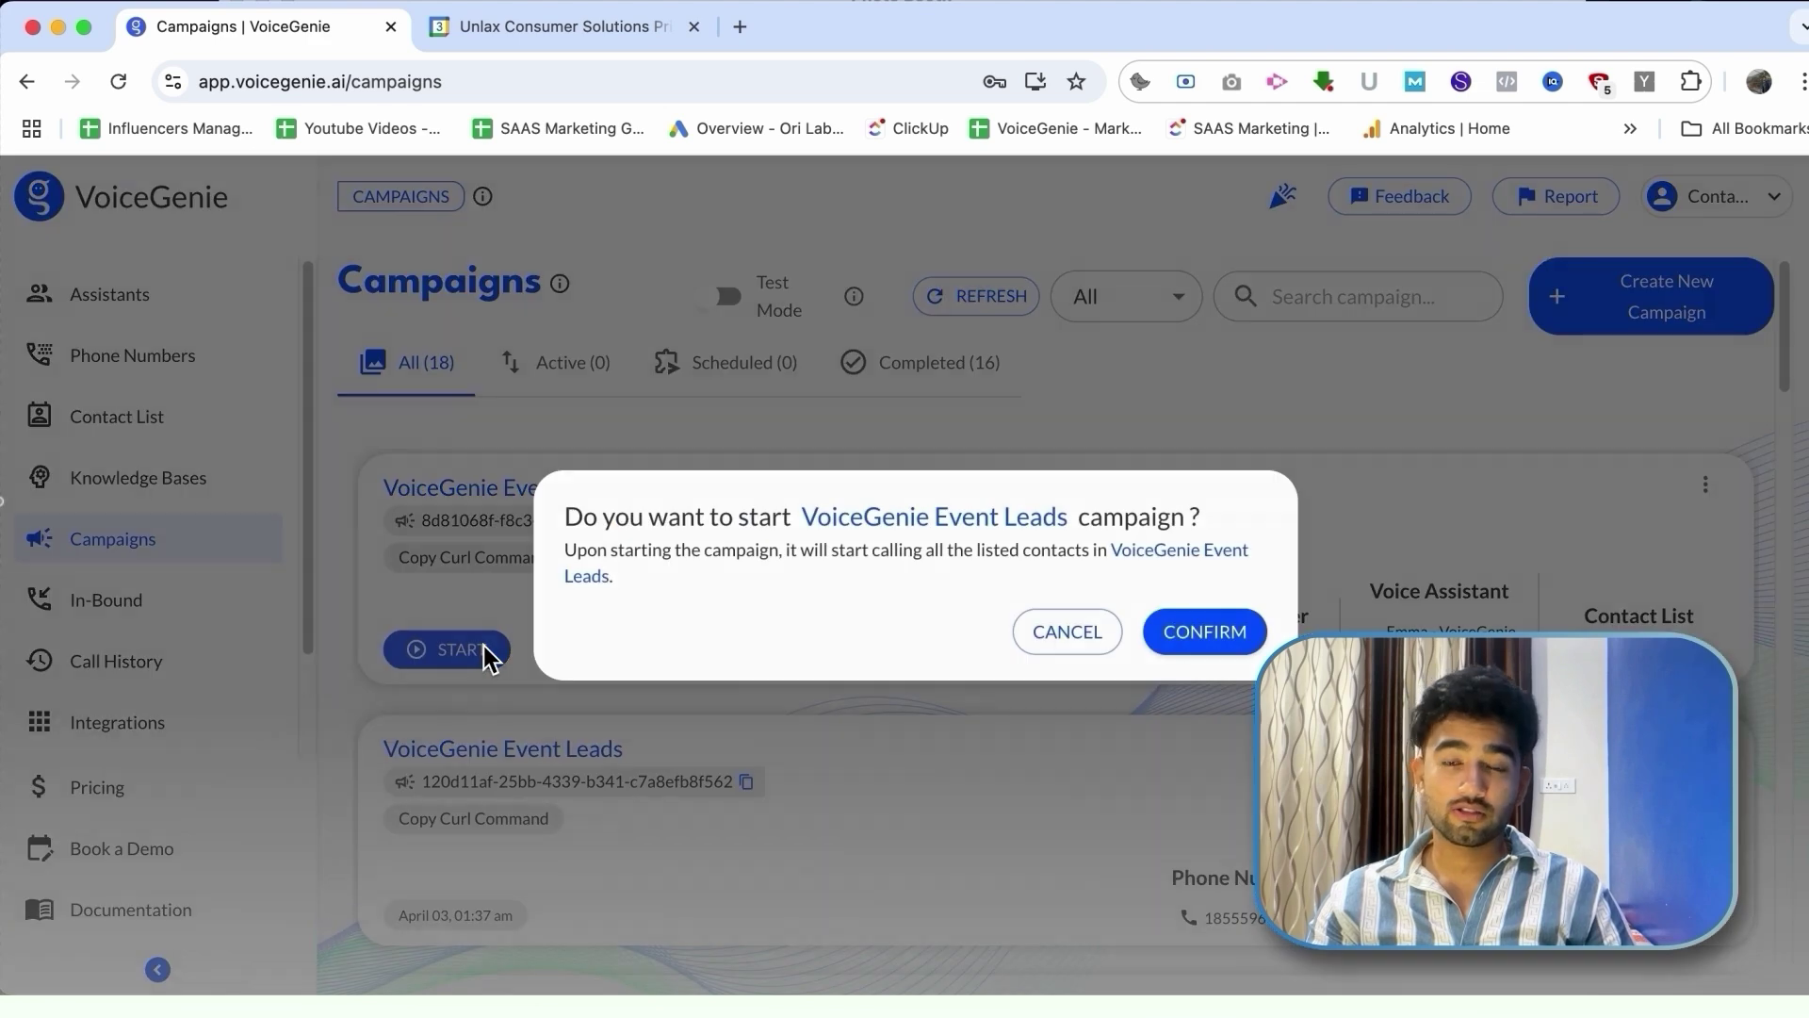
{"action": "left_click", "coordinate": [1203, 629]}
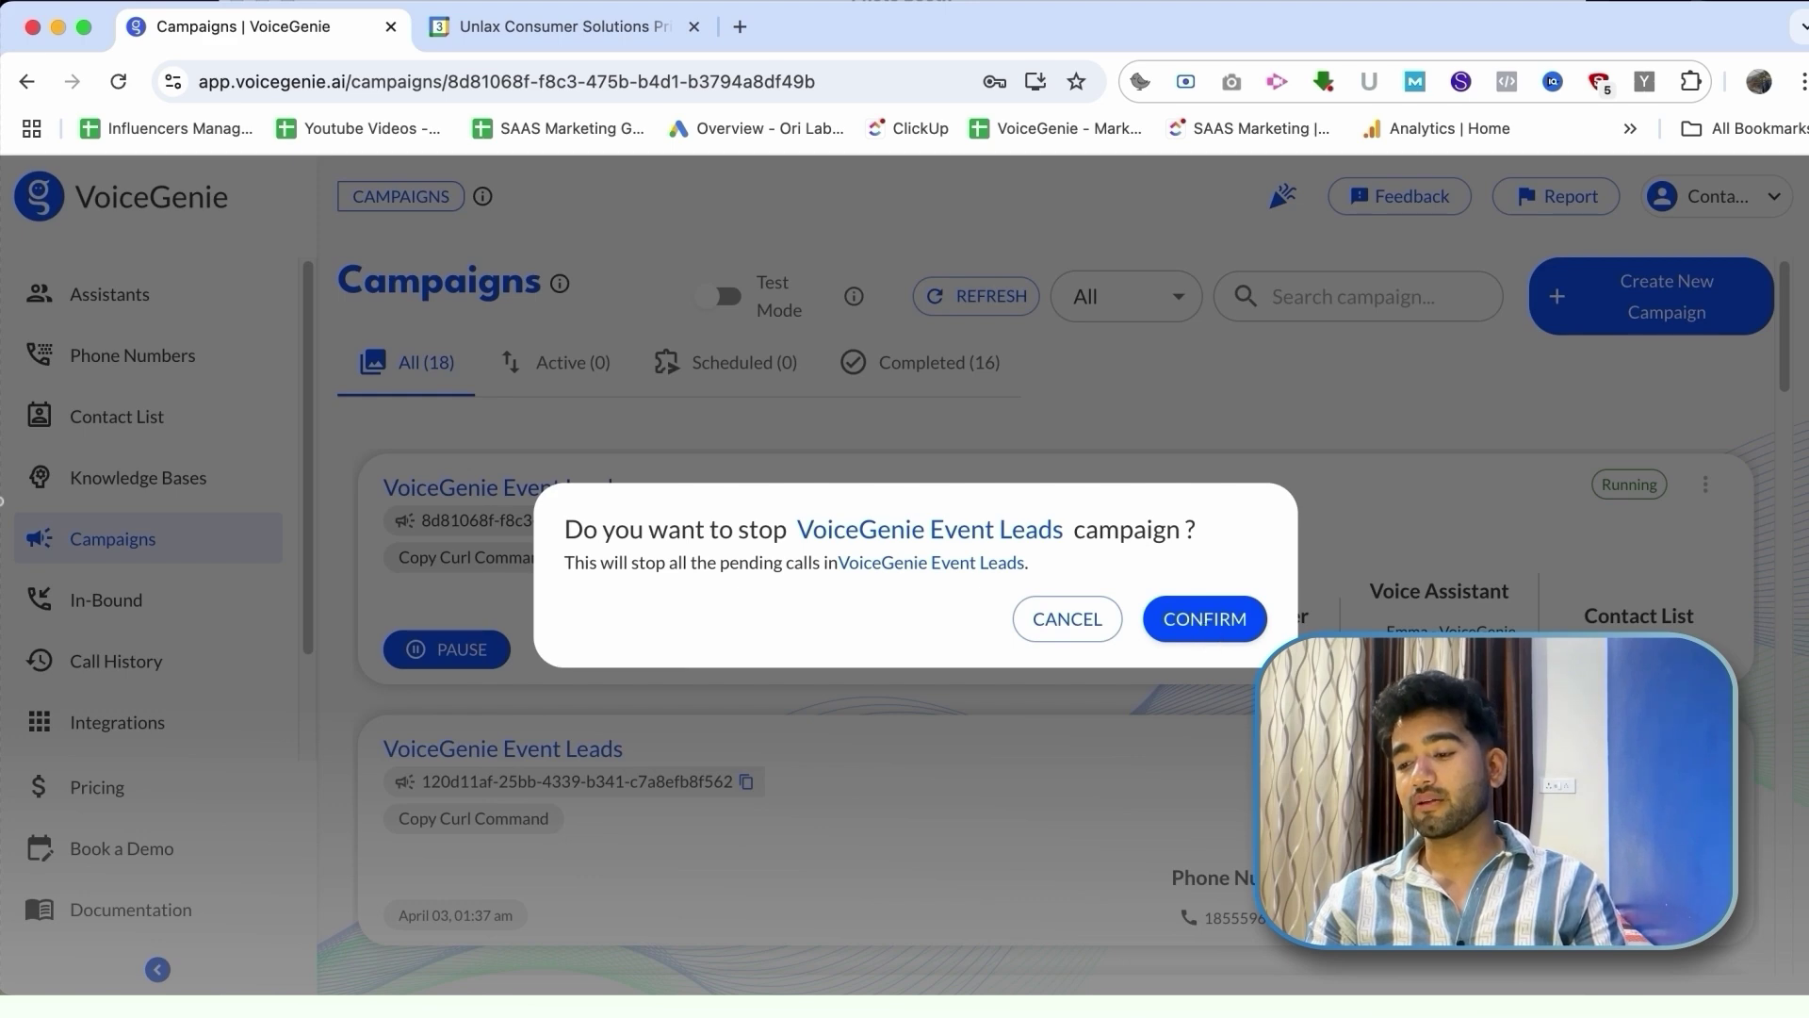
{"action": "left_click", "coordinate": [1204, 627]}
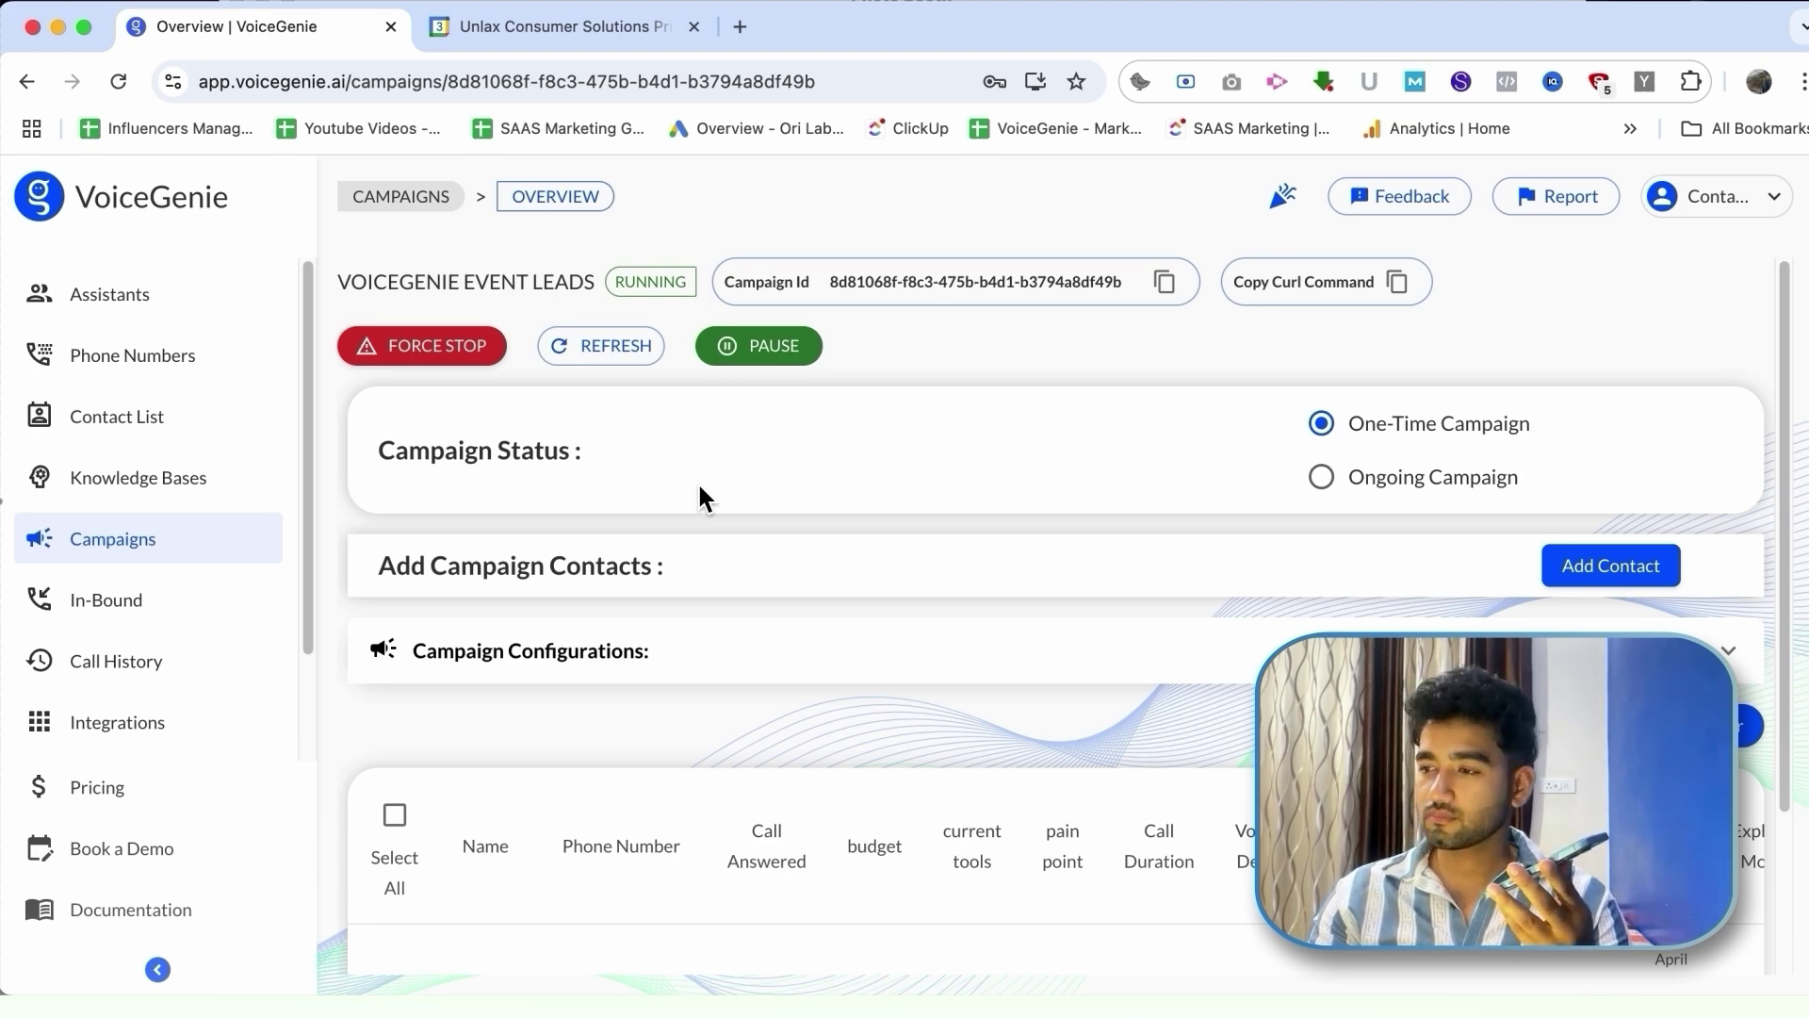
Step: Watch the campaign overview's ongoing calls, then move to Google Calendar
{"action": "scroll", "coordinate": [702, 499], "scroll_direction": "down", "scroll_amount": 3}
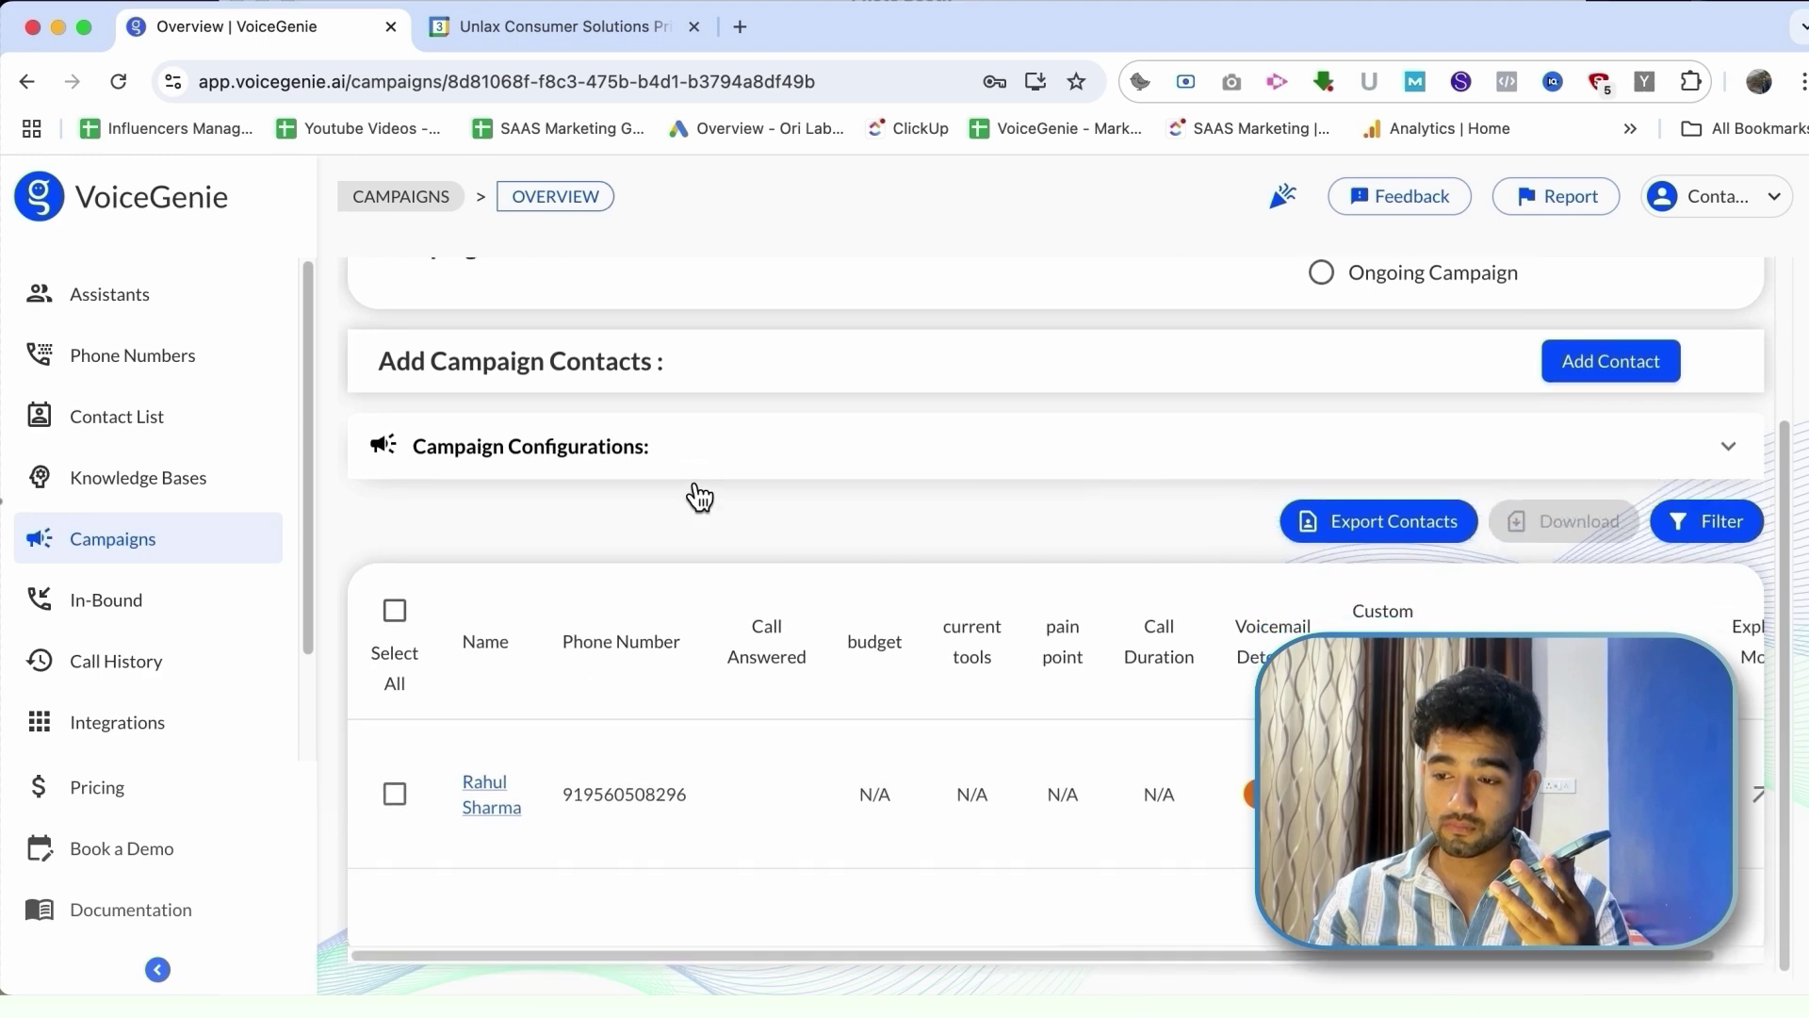
{"action": "scroll", "coordinate": [699, 496], "scroll_direction": "up", "scroll_amount": 3}
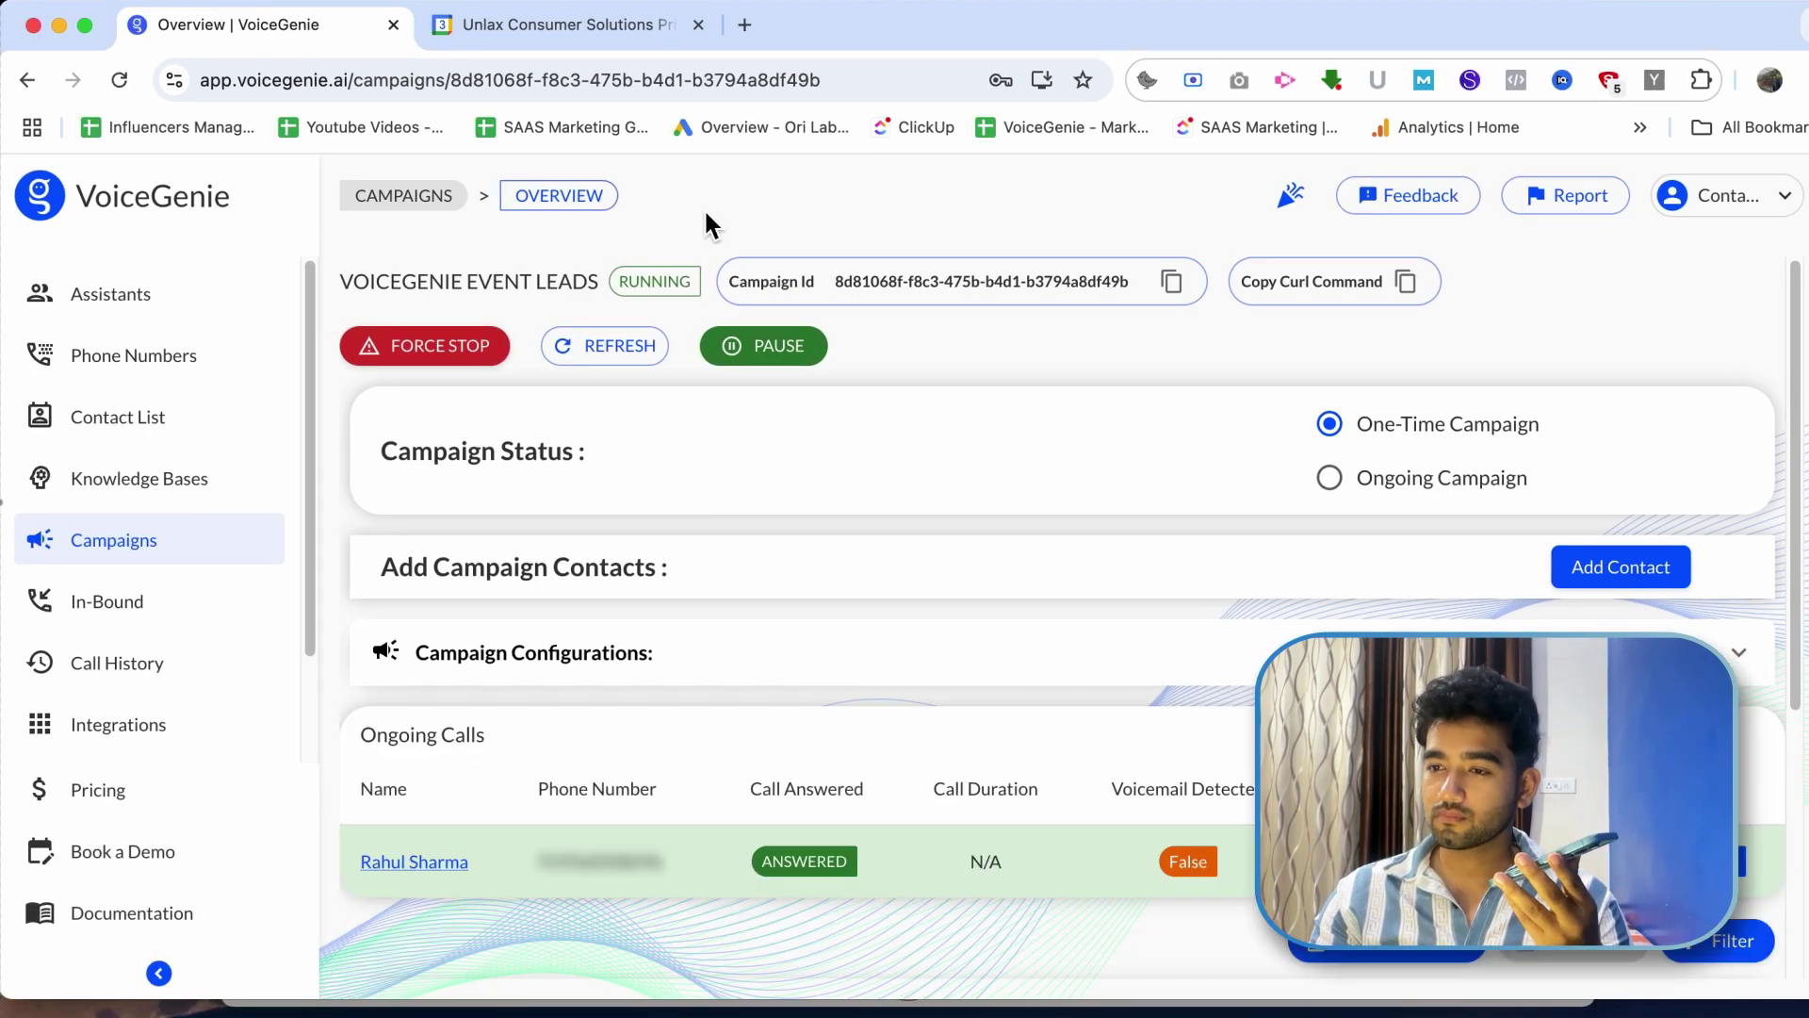
{"action": "left_click", "coordinate": [617, 43]}
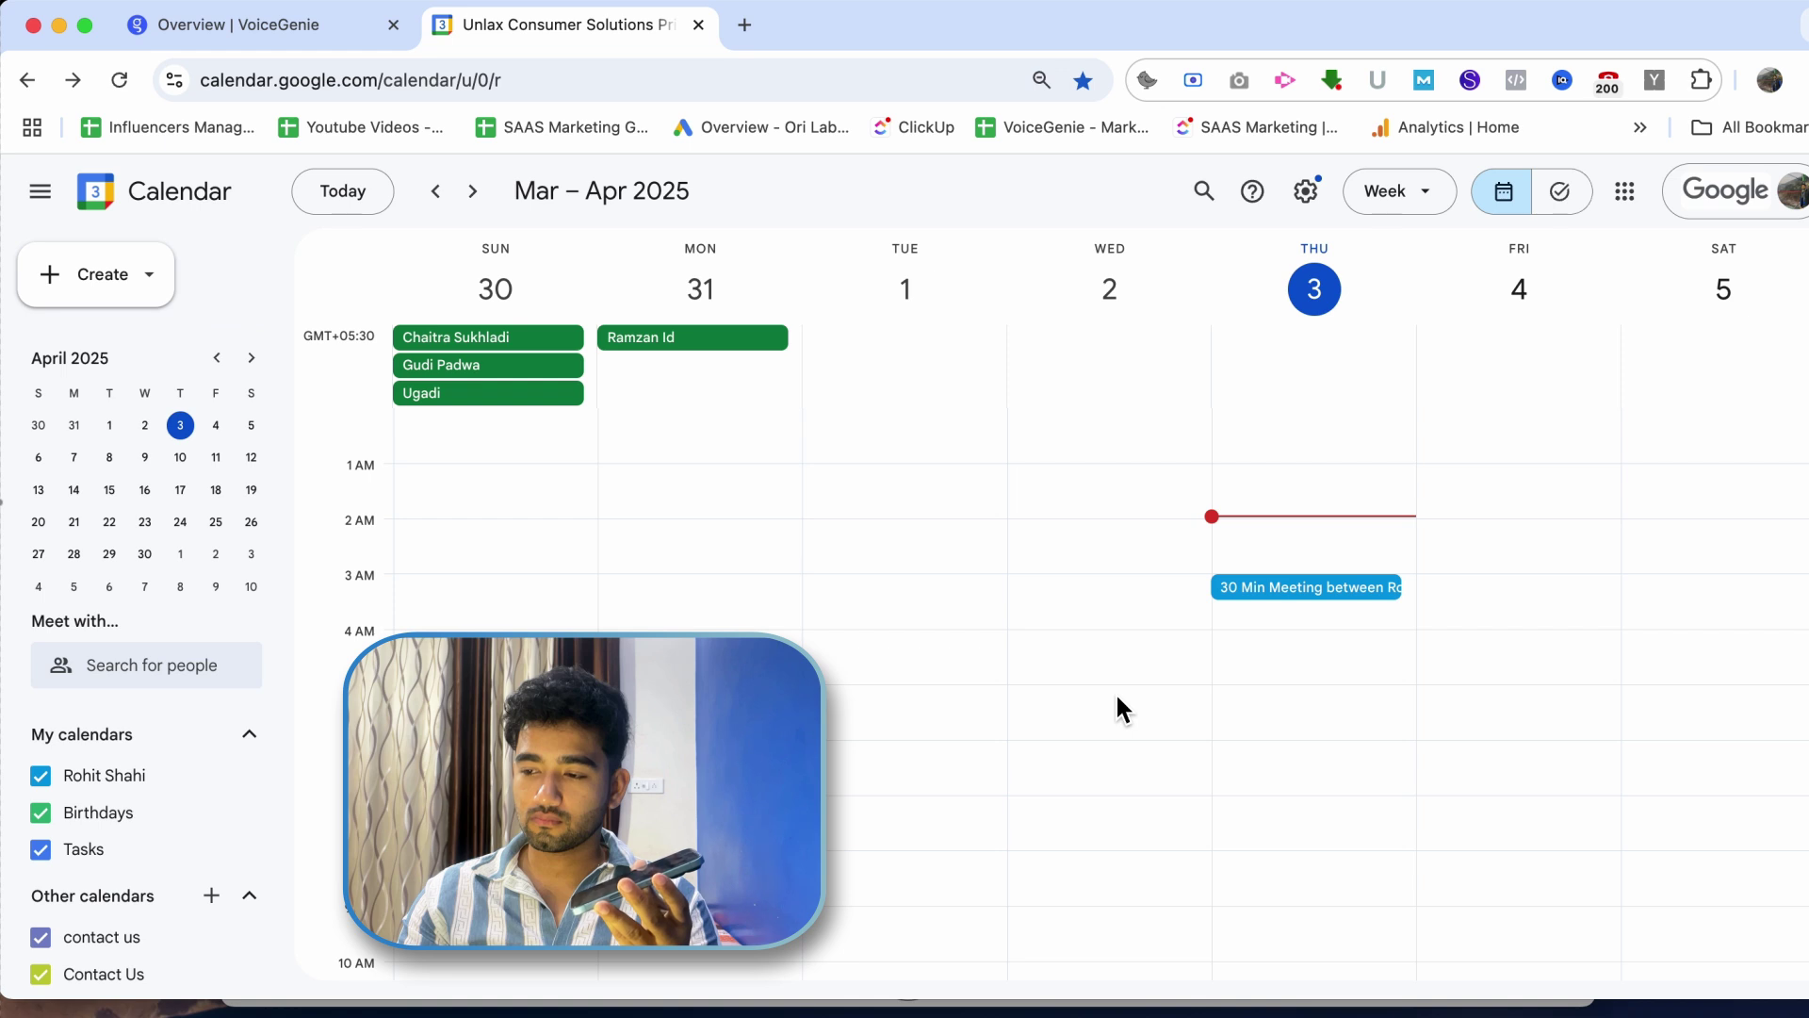
Step: Find the VoiceGenie demo at 10:30am Wednesday, then return to the campaign overview
{"action": "scroll", "coordinate": [1116, 698], "scroll_direction": "down", "scroll_amount": 2}
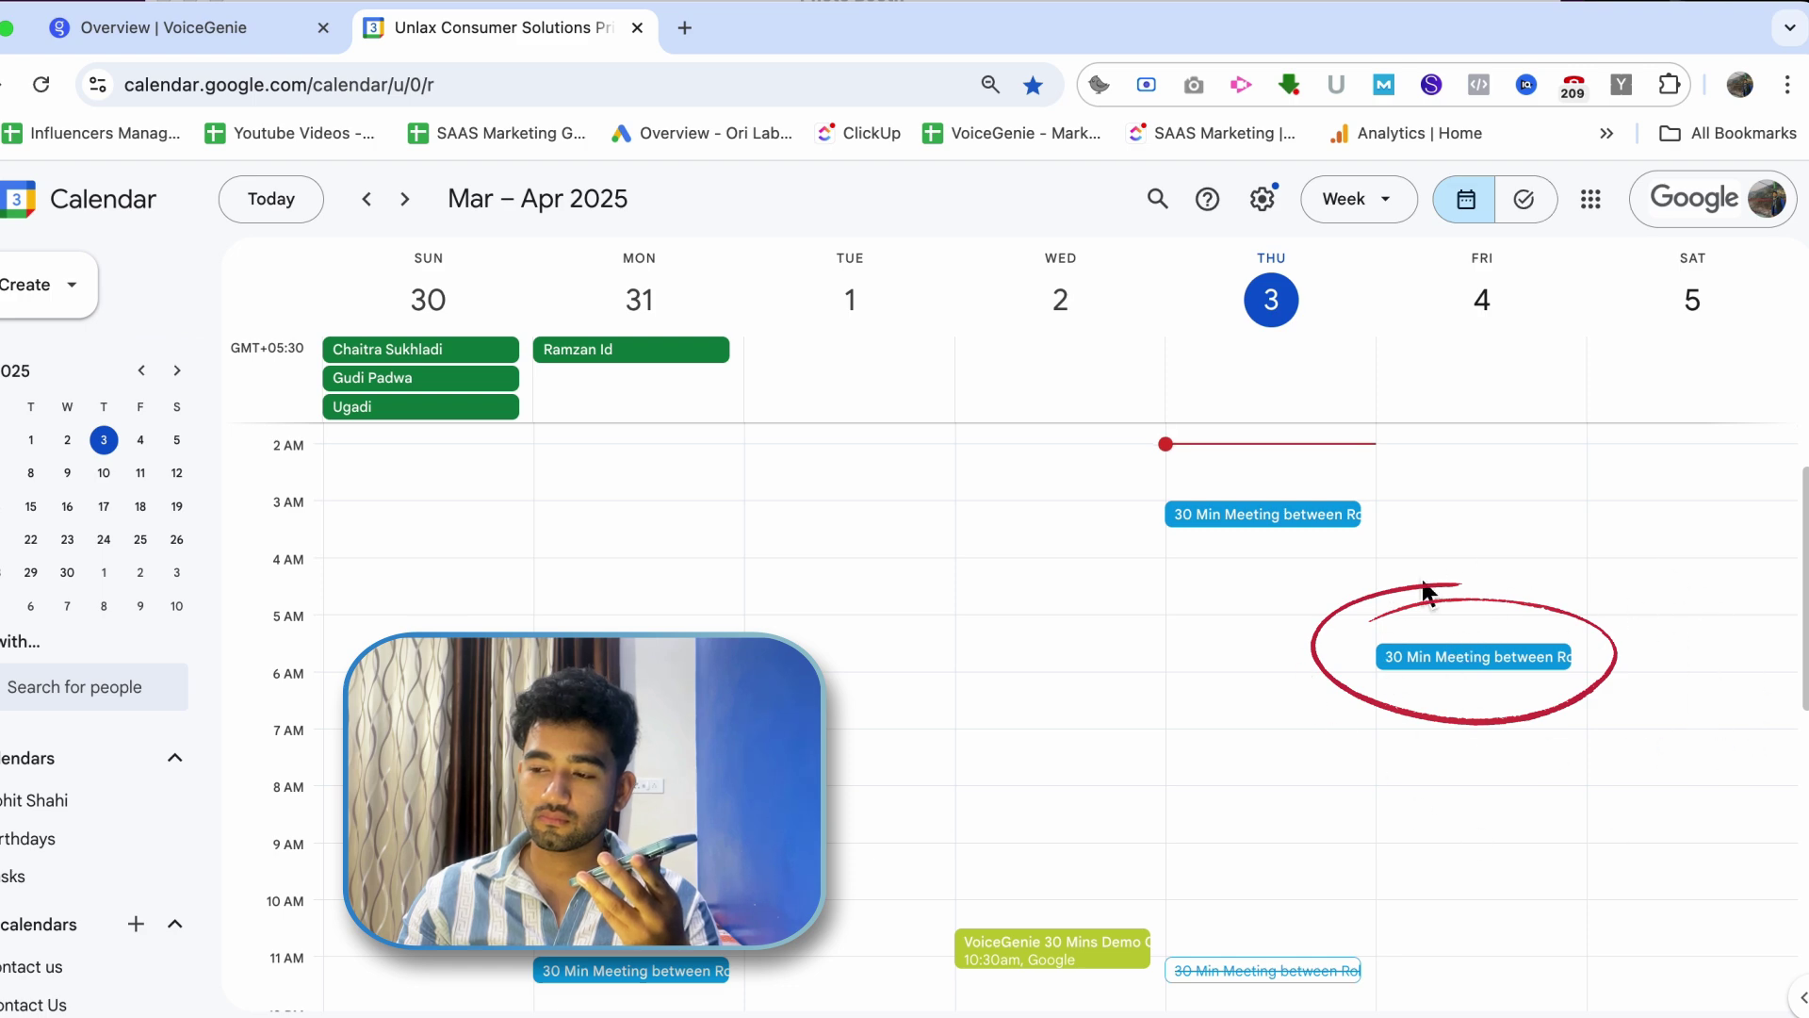
{"action": "left_click", "coordinate": [178, 23]}
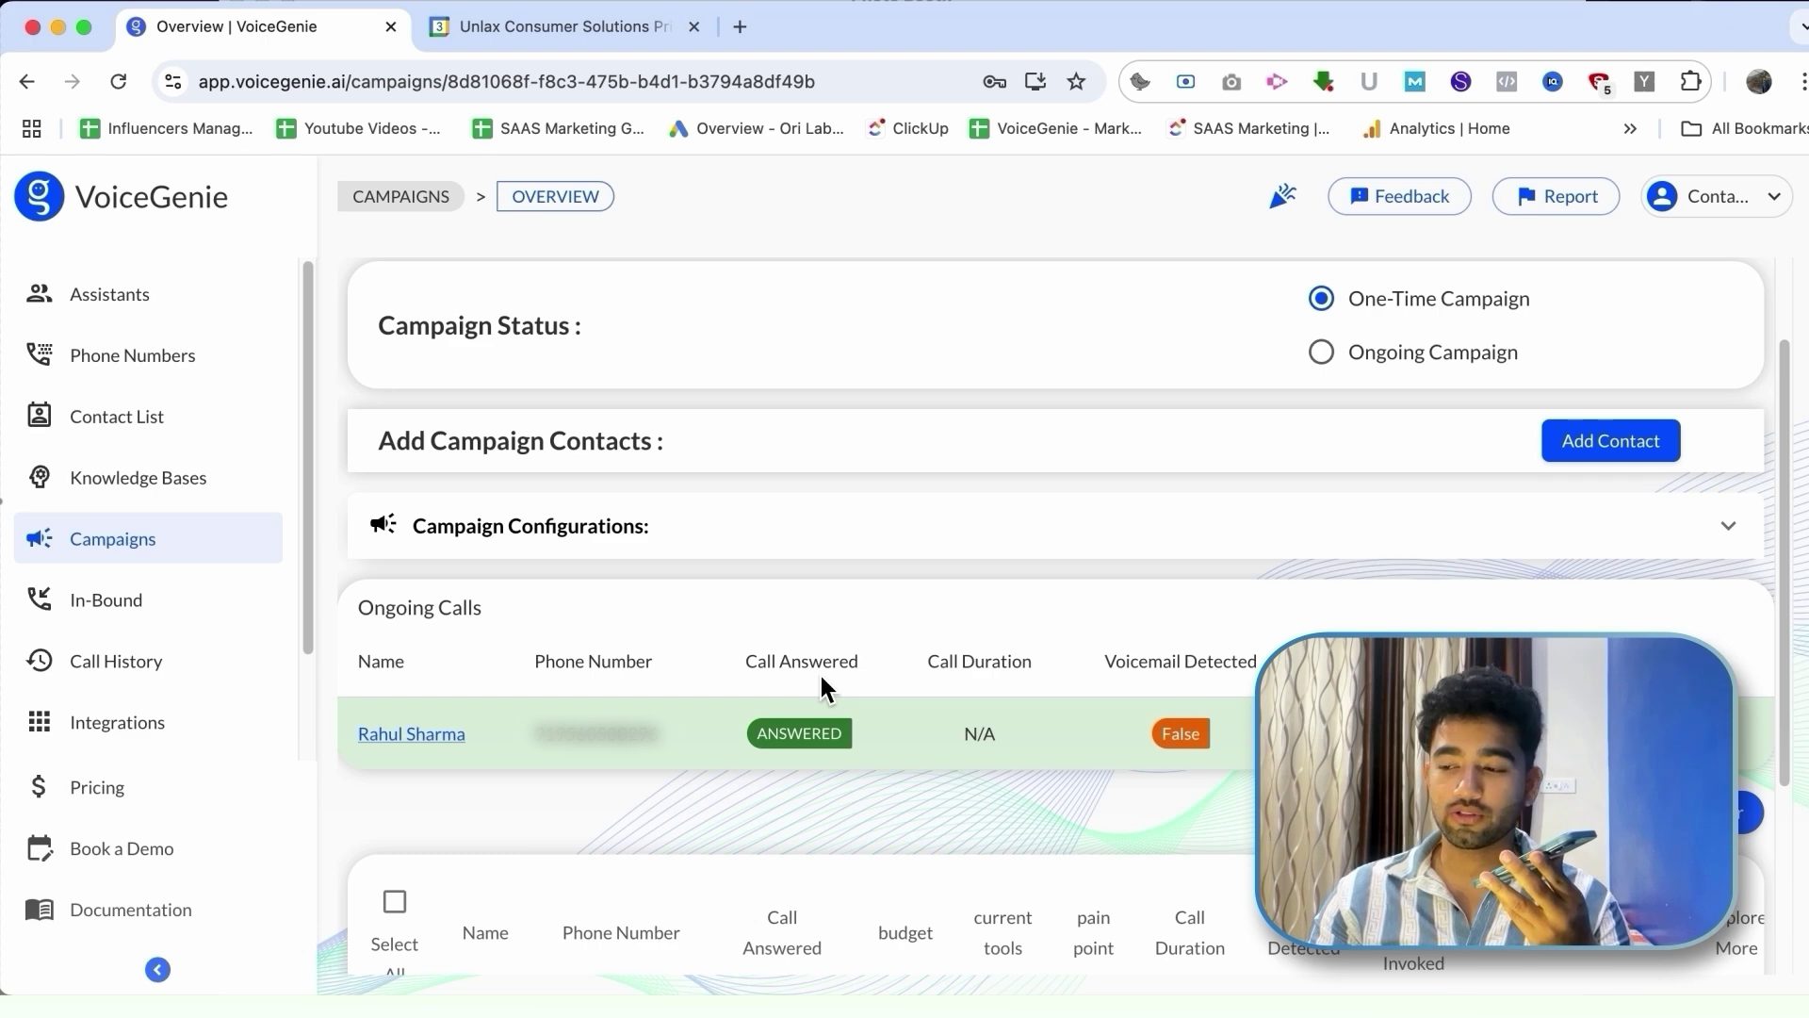
Step: Review the answered call at the top of the overview, then return to the calendar week view
{"action": "scroll", "coordinate": [818, 671], "scroll_direction": "up", "scroll_amount": 2}
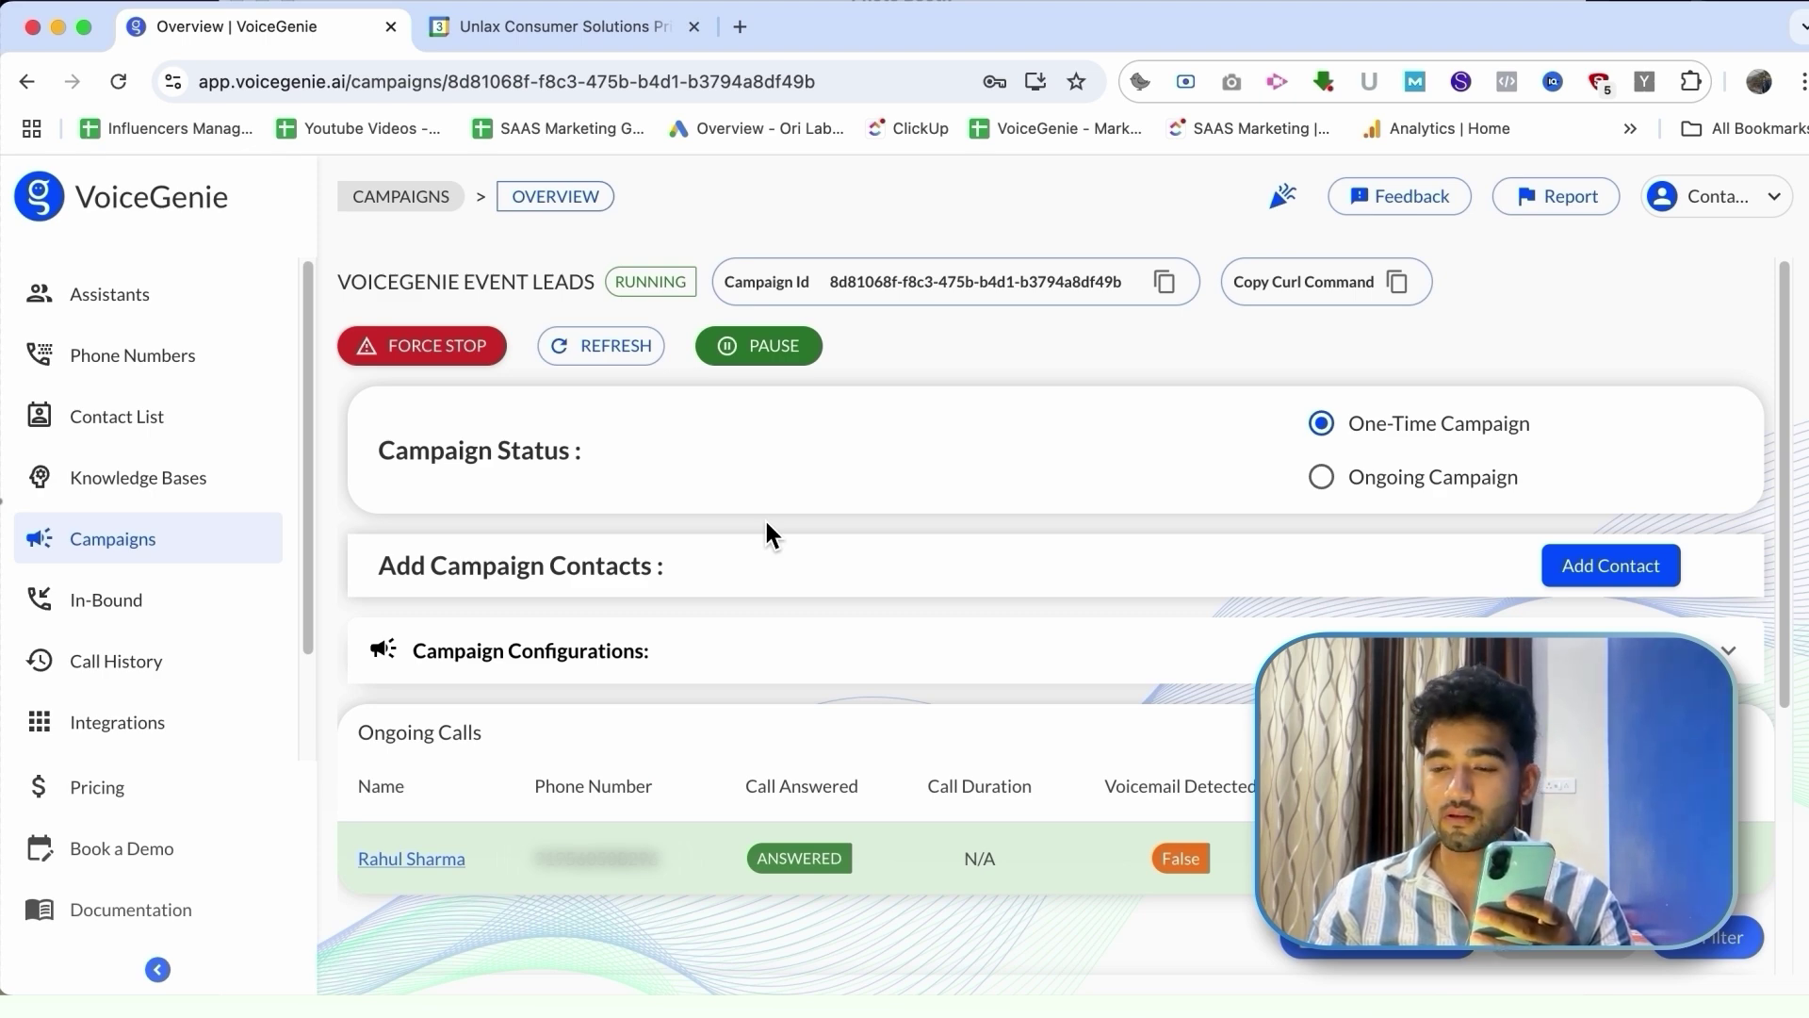
{"action": "left_click", "coordinate": [614, 42]}
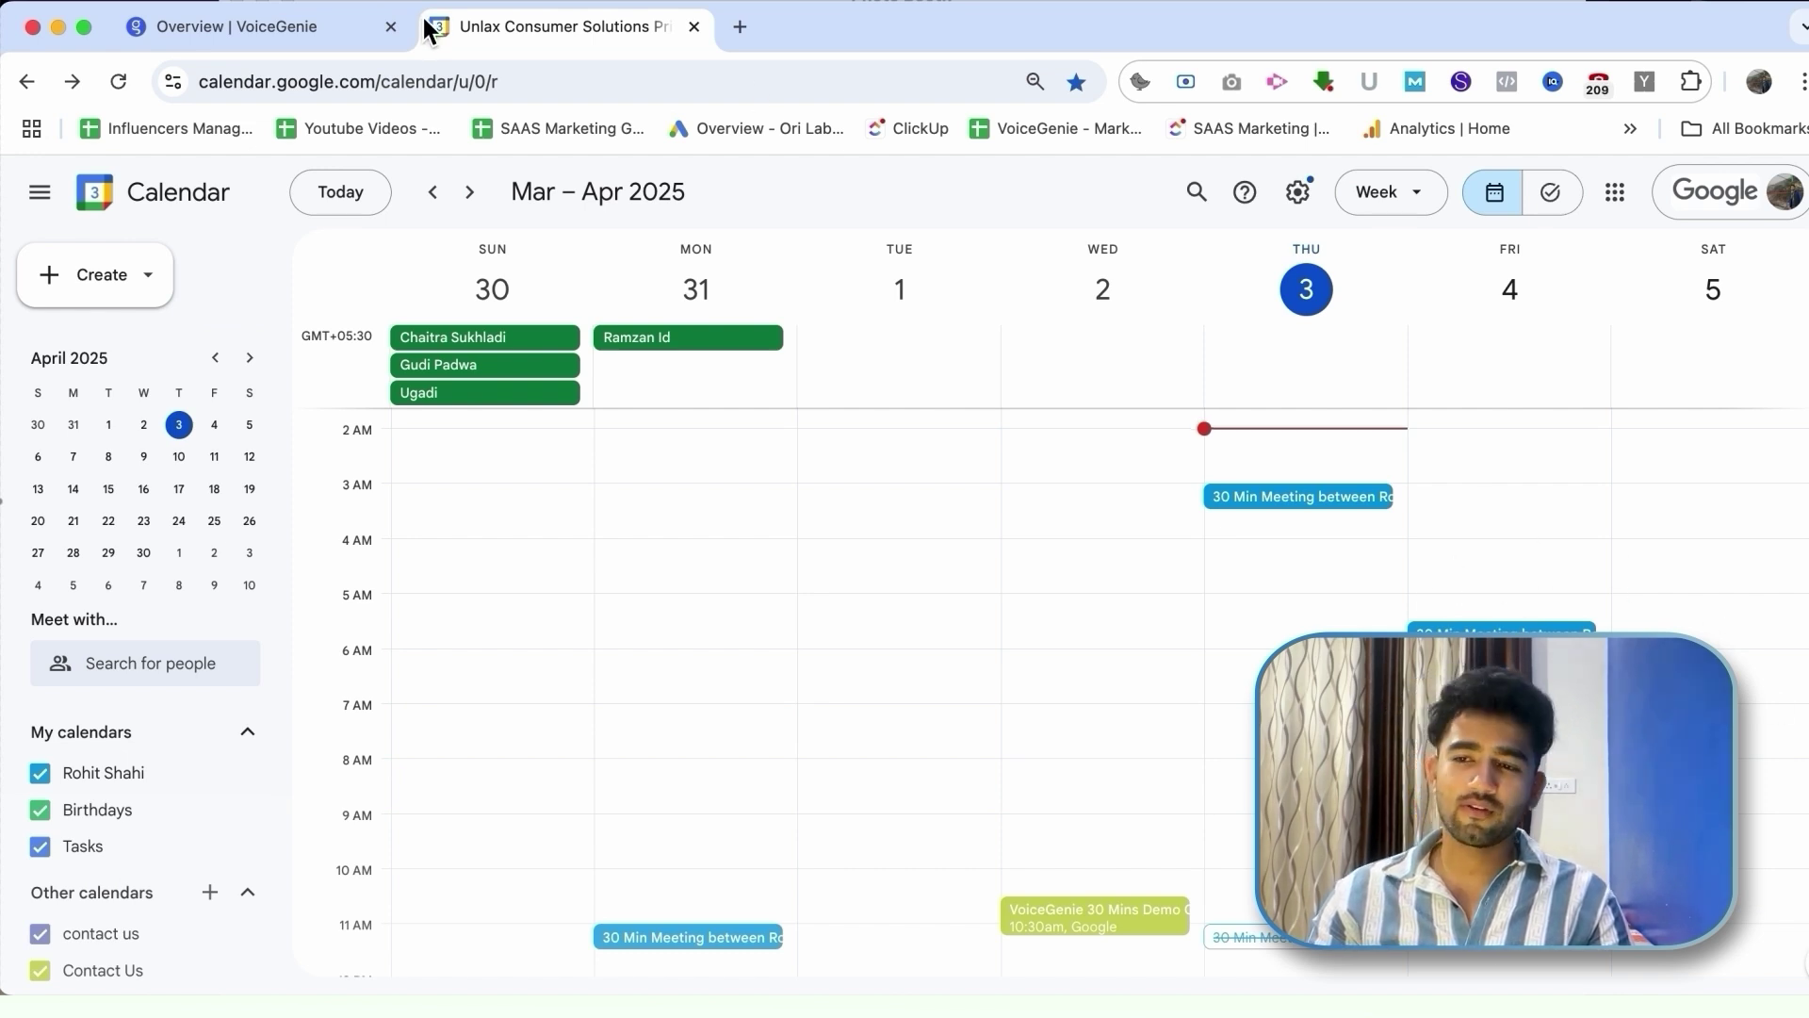
Step: Return to the completed campaign's overview and open the answered call's details from the contacts table
{"action": "left_click", "coordinate": [320, 22]}
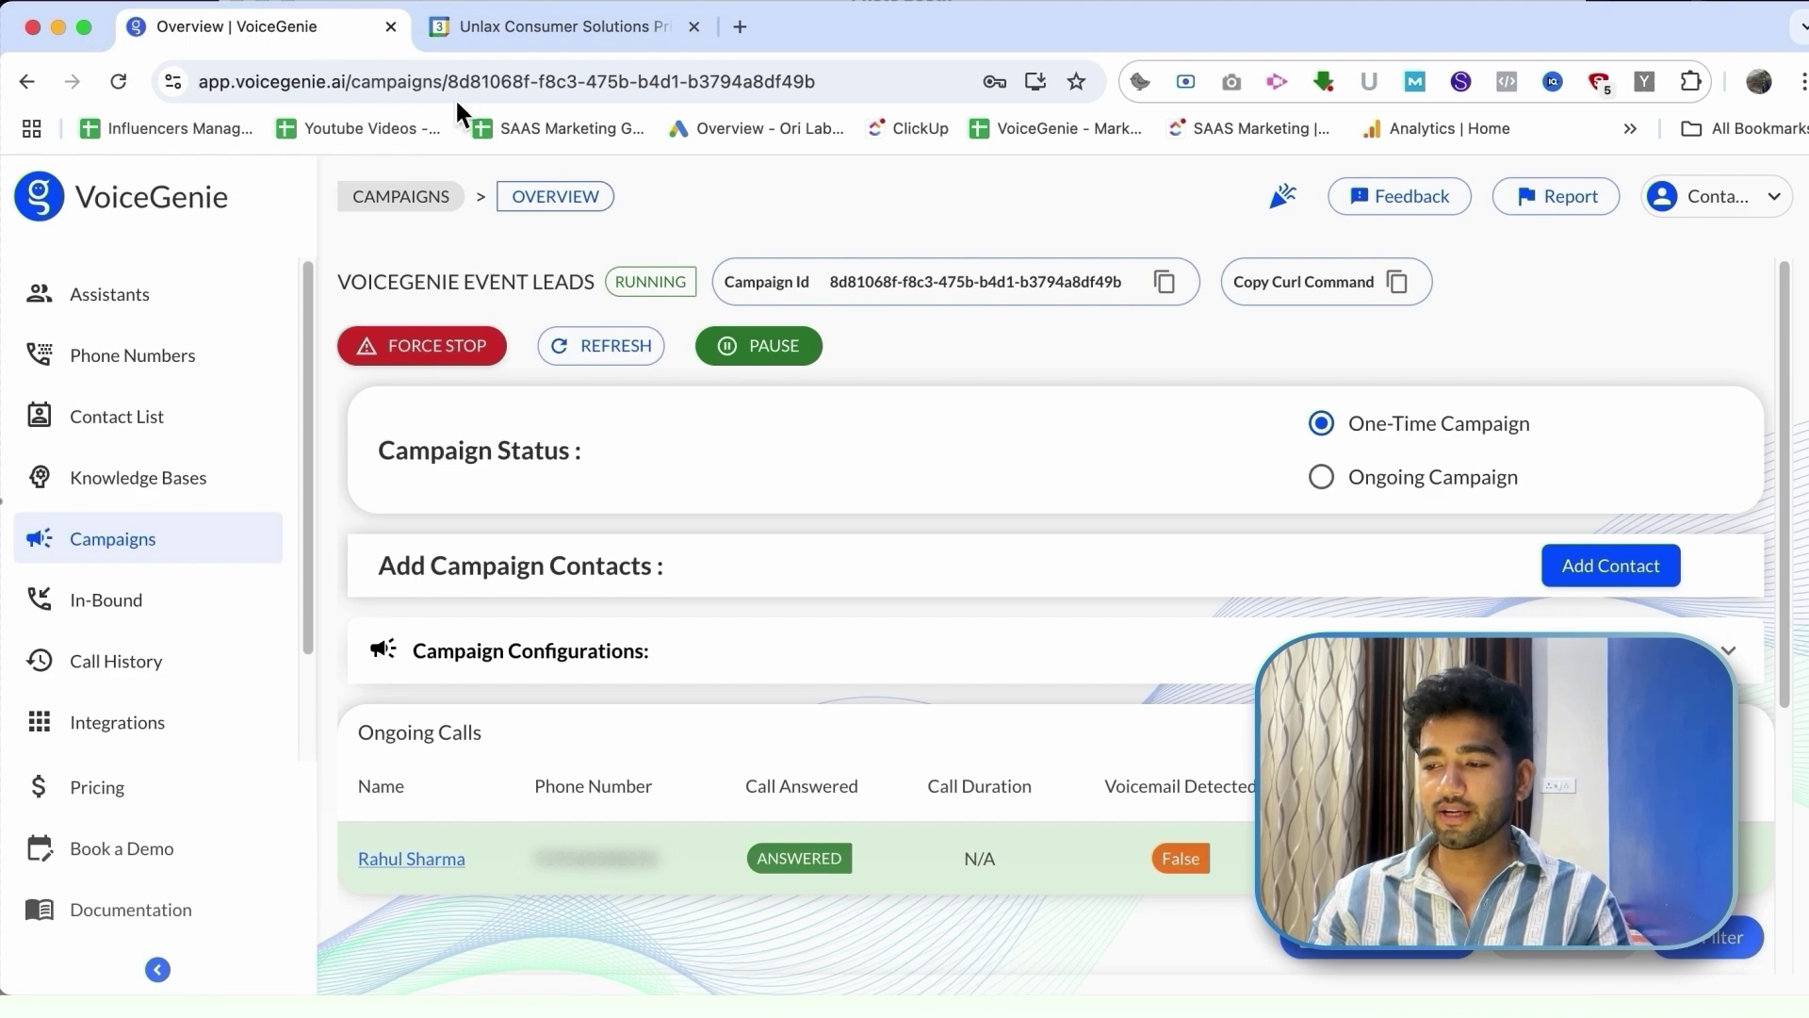
{"action": "scroll", "coordinate": [913, 522], "scroll_direction": "down", "scroll_amount": 3}
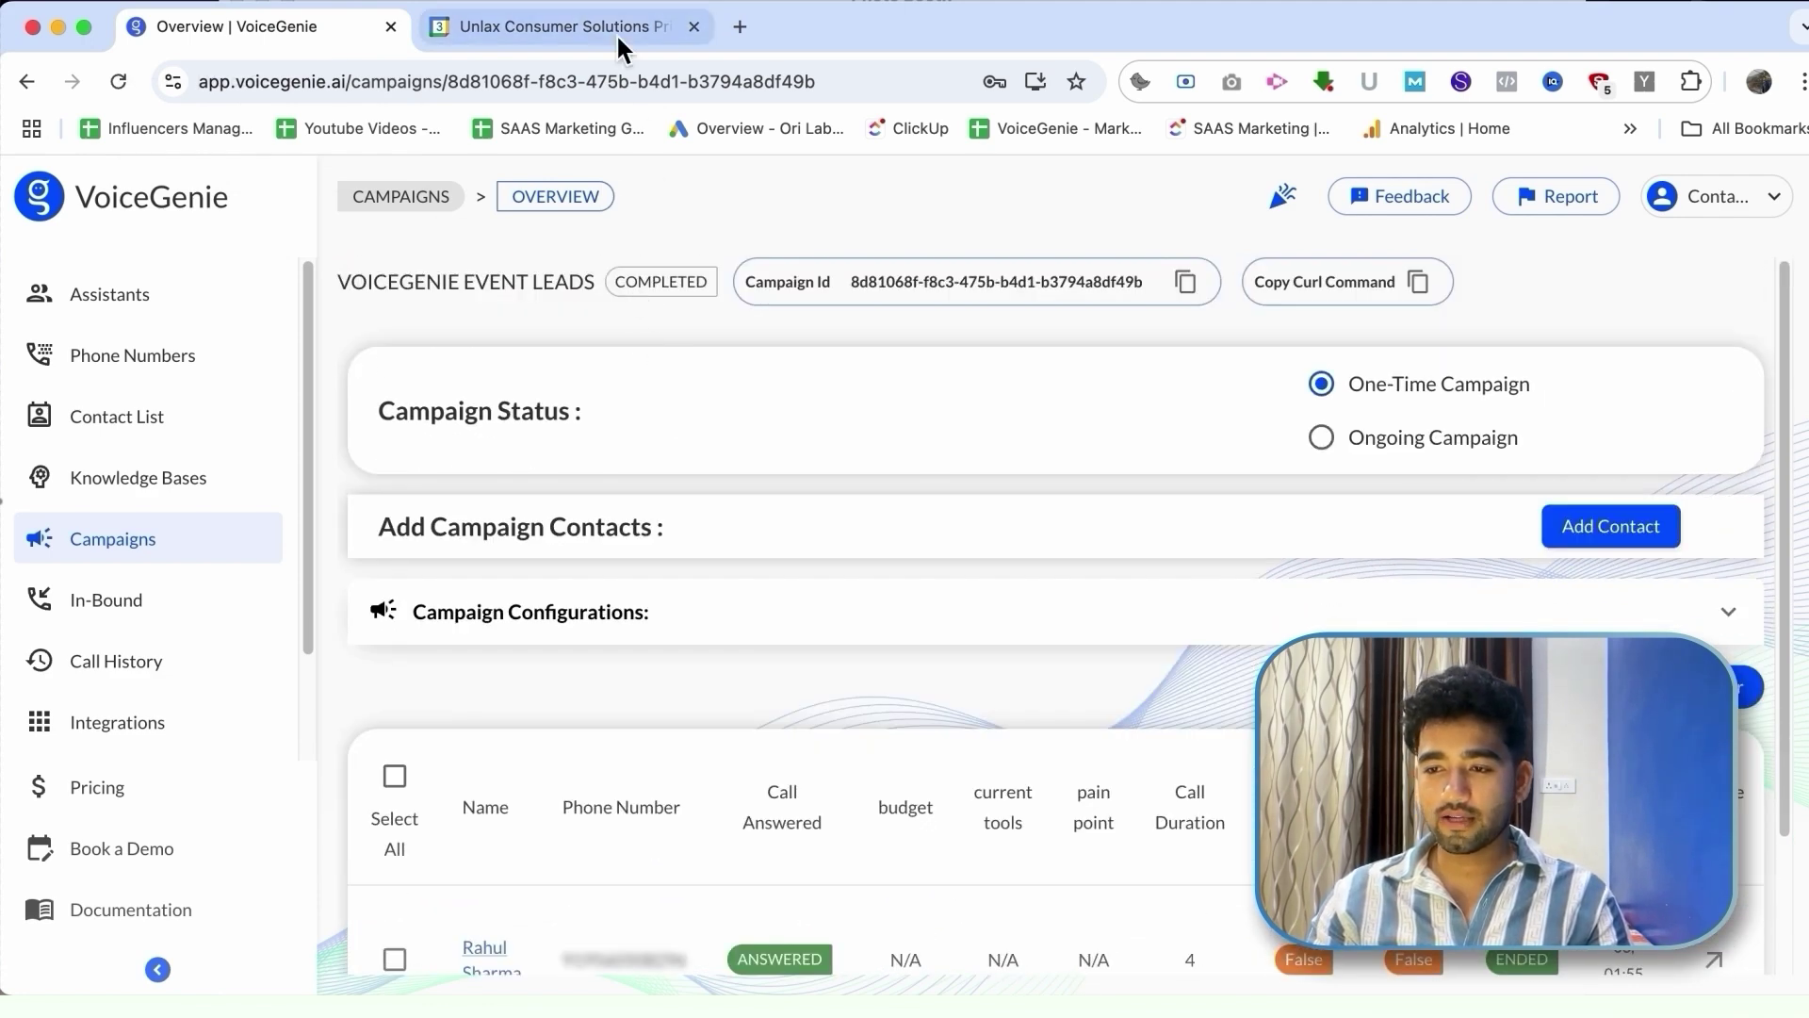
{"action": "left_click", "coordinate": [616, 32]}
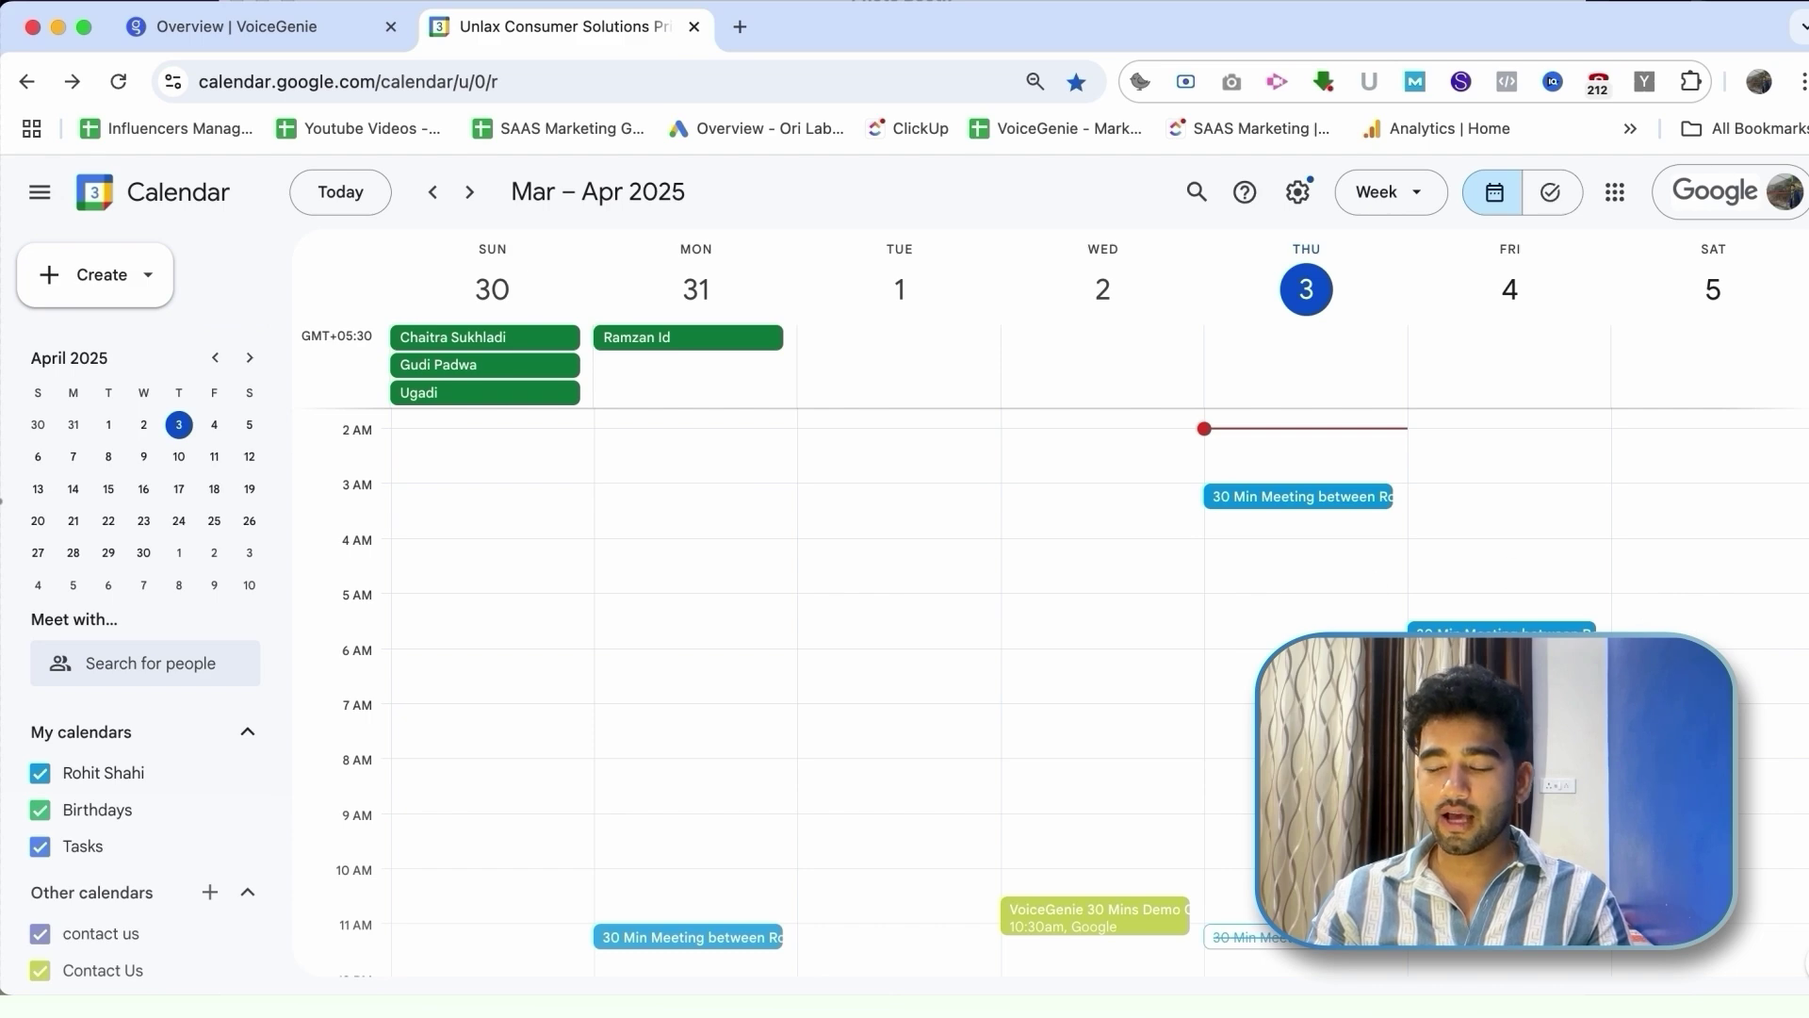
{"action": "left_click", "coordinate": [286, 37]}
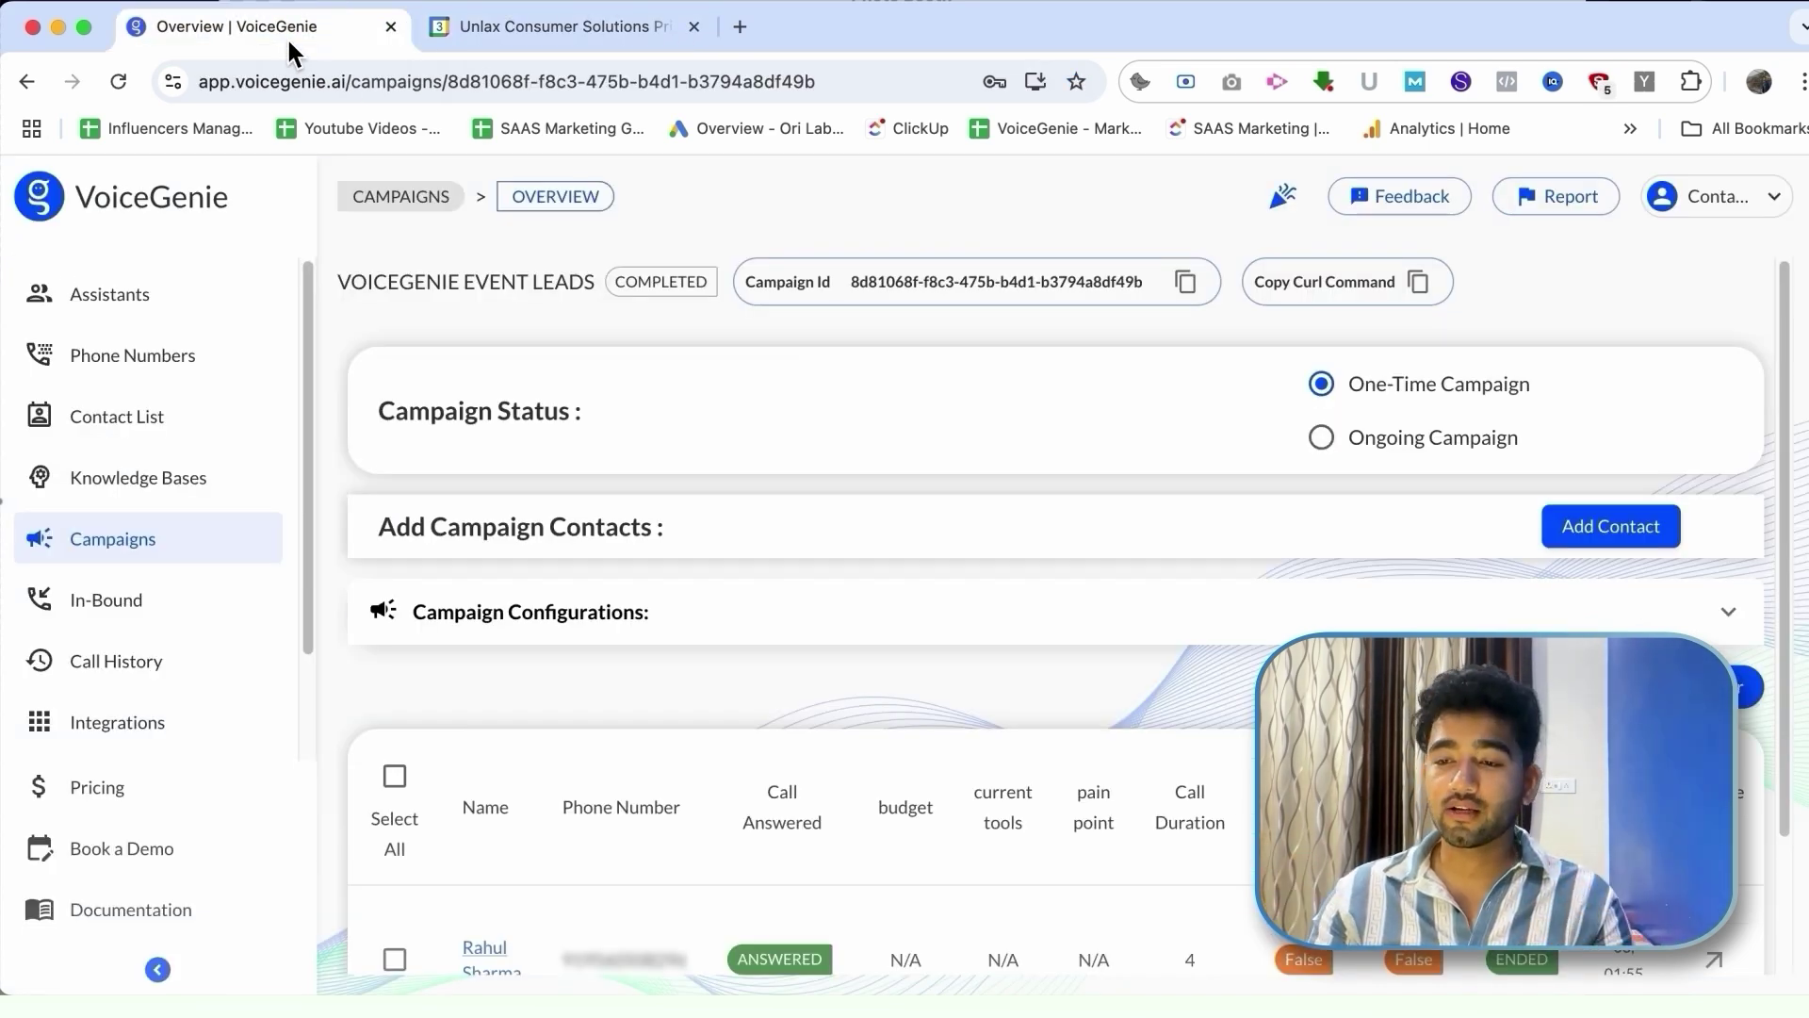
{"action": "scroll", "coordinate": [759, 651], "scroll_direction": "down", "scroll_amount": 3}
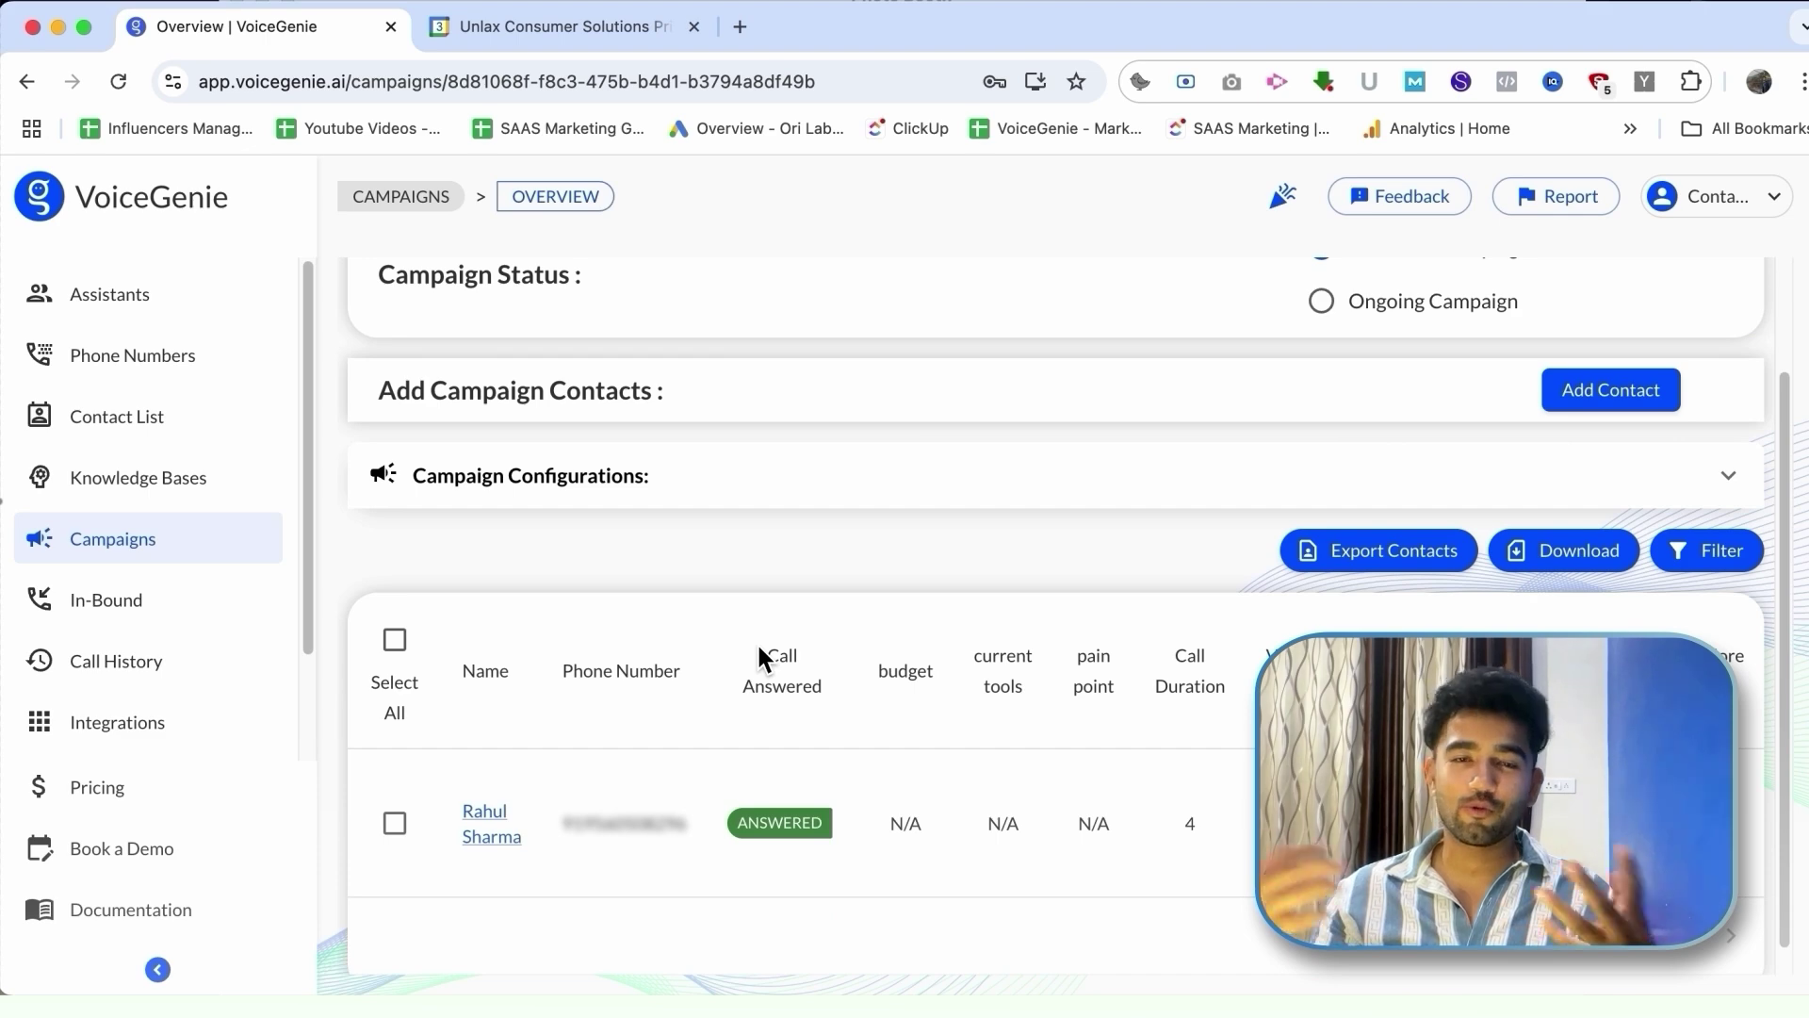
{"action": "scroll", "coordinate": [755, 642], "scroll_direction": "up", "scroll_amount": 3}
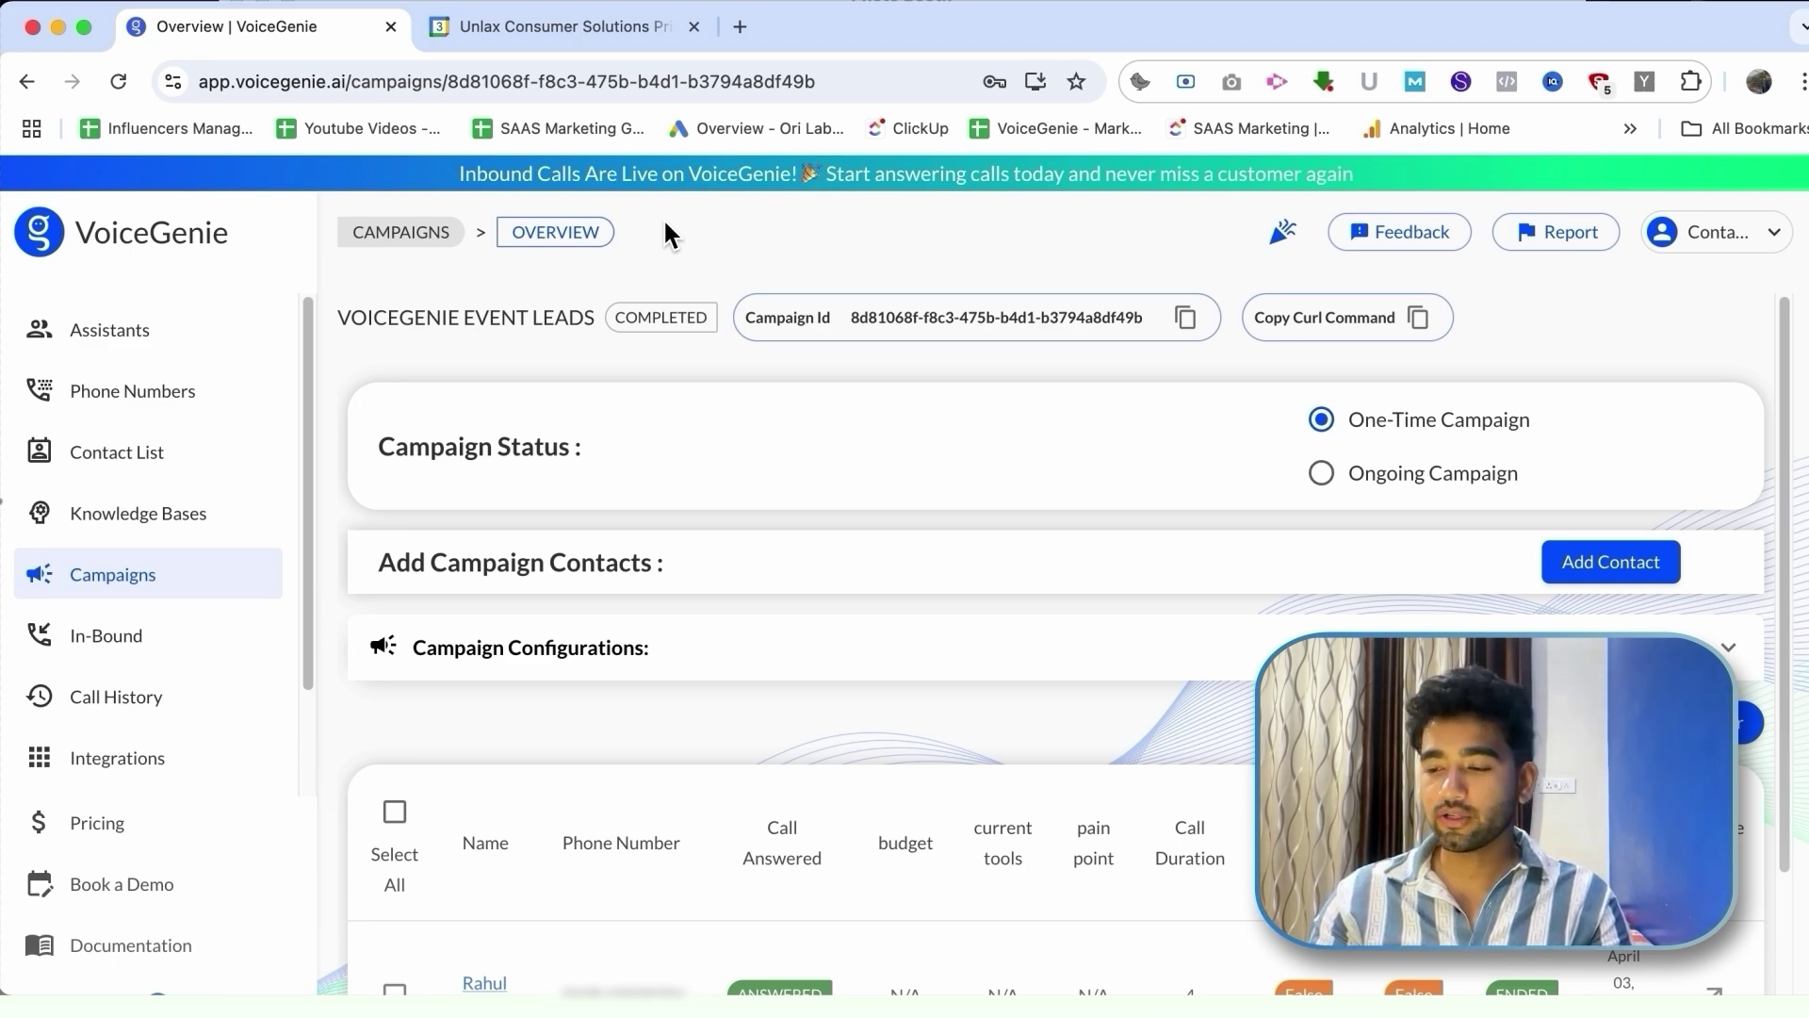
{"action": "scroll", "coordinate": [1031, 575], "scroll_direction": "down", "scroll_amount": 2}
{"action": "scroll", "coordinate": [1031, 584], "scroll_direction": "down", "scroll_amount": 1}
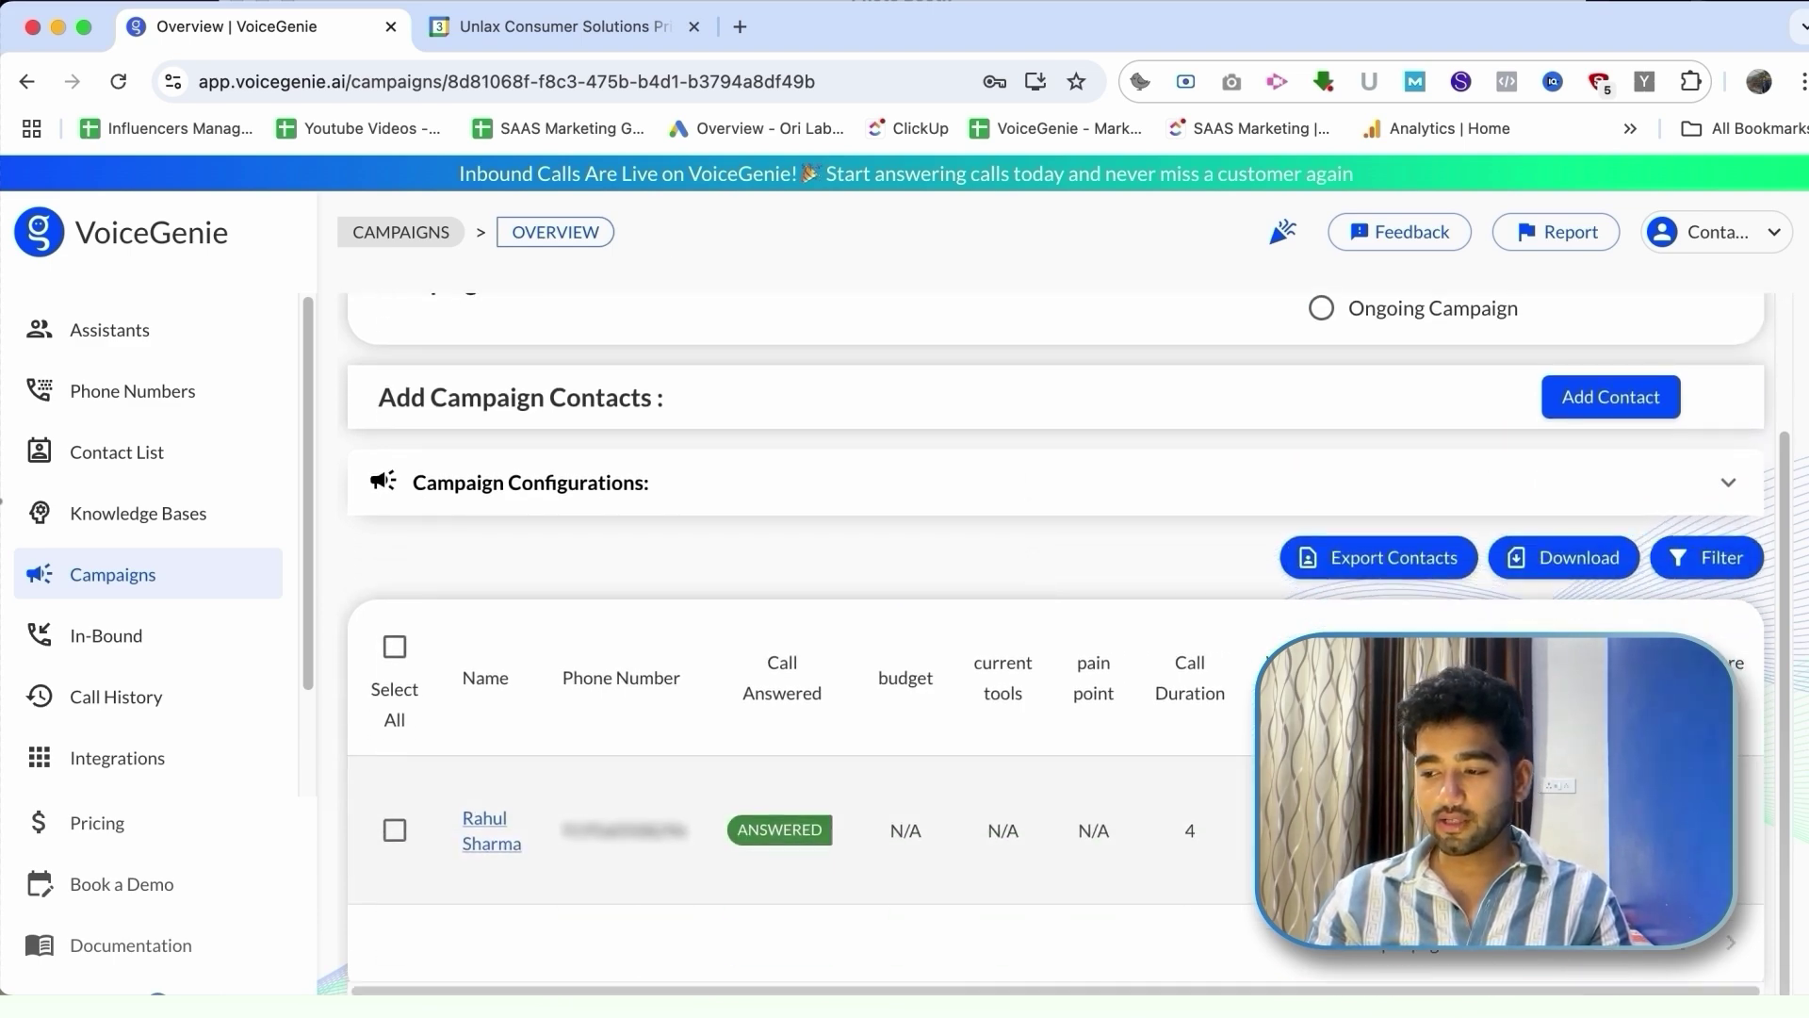
{"action": "left_click", "coordinate": [1195, 782]}
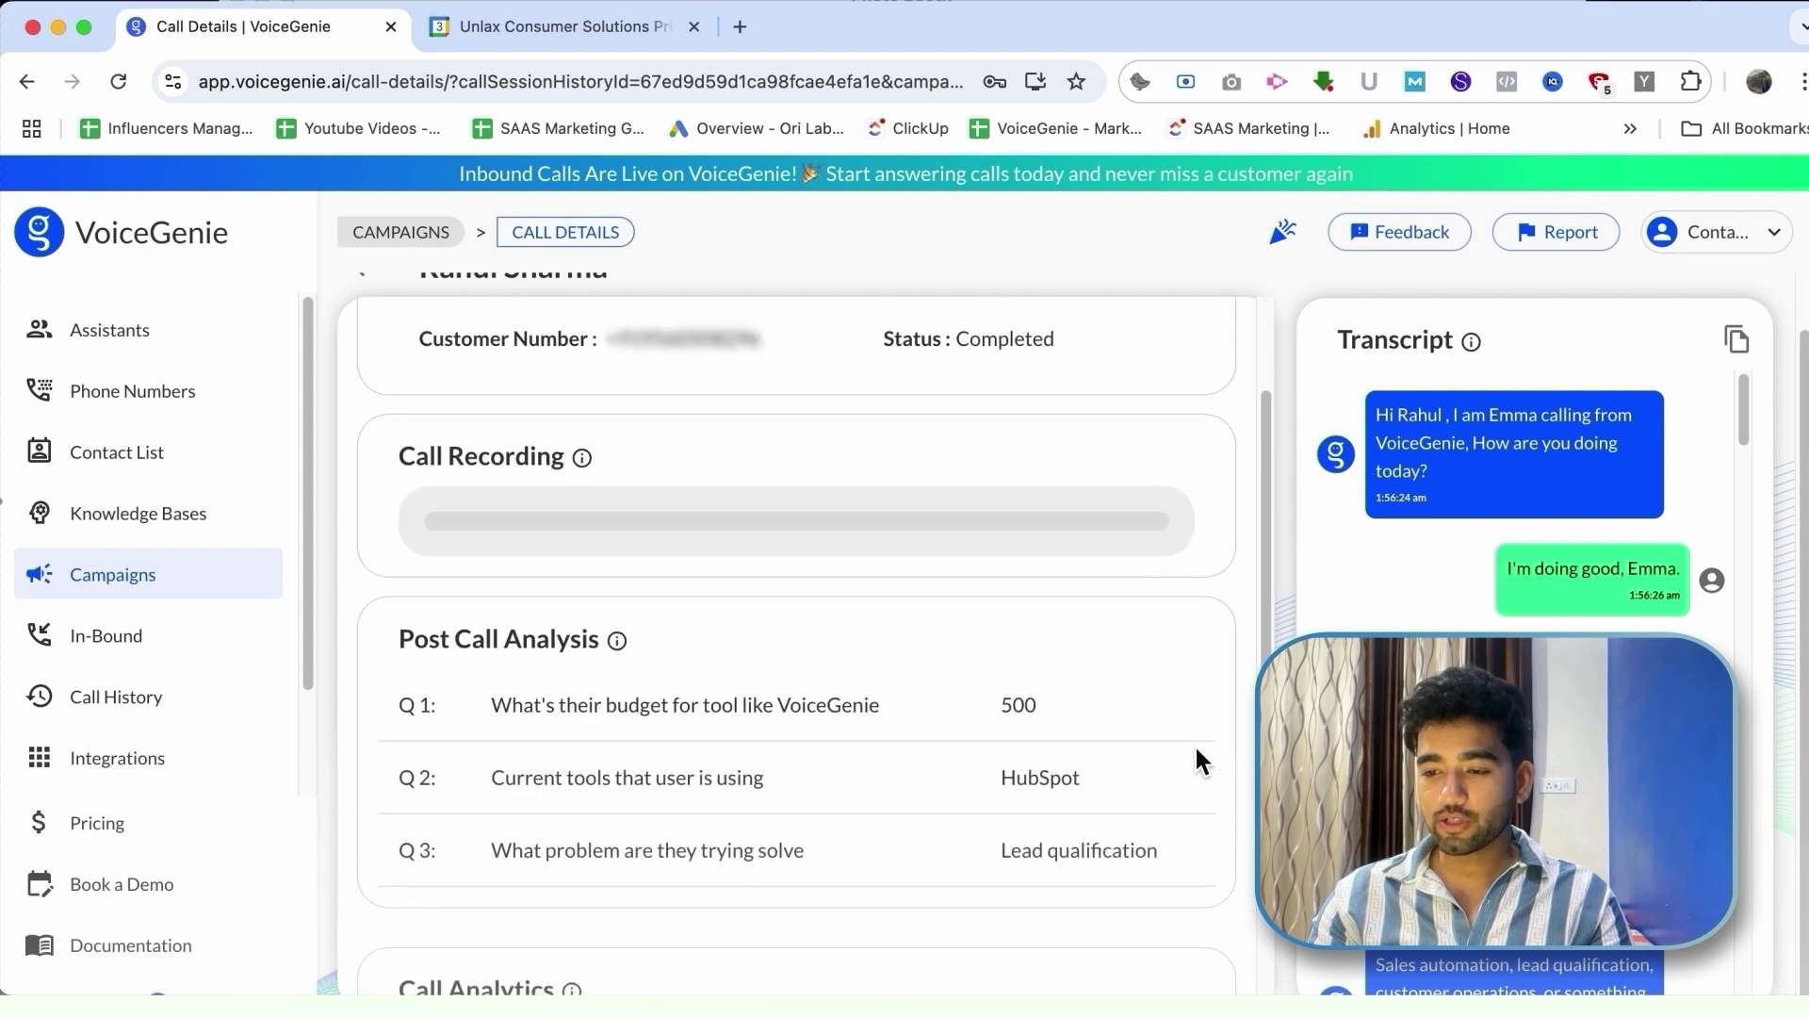
Step: Scroll through the post-call answers (500, HubSpot, Lead qualification) and the call transcript
{"action": "scroll", "coordinate": [1195, 749], "scroll_direction": "down", "scroll_amount": 2}
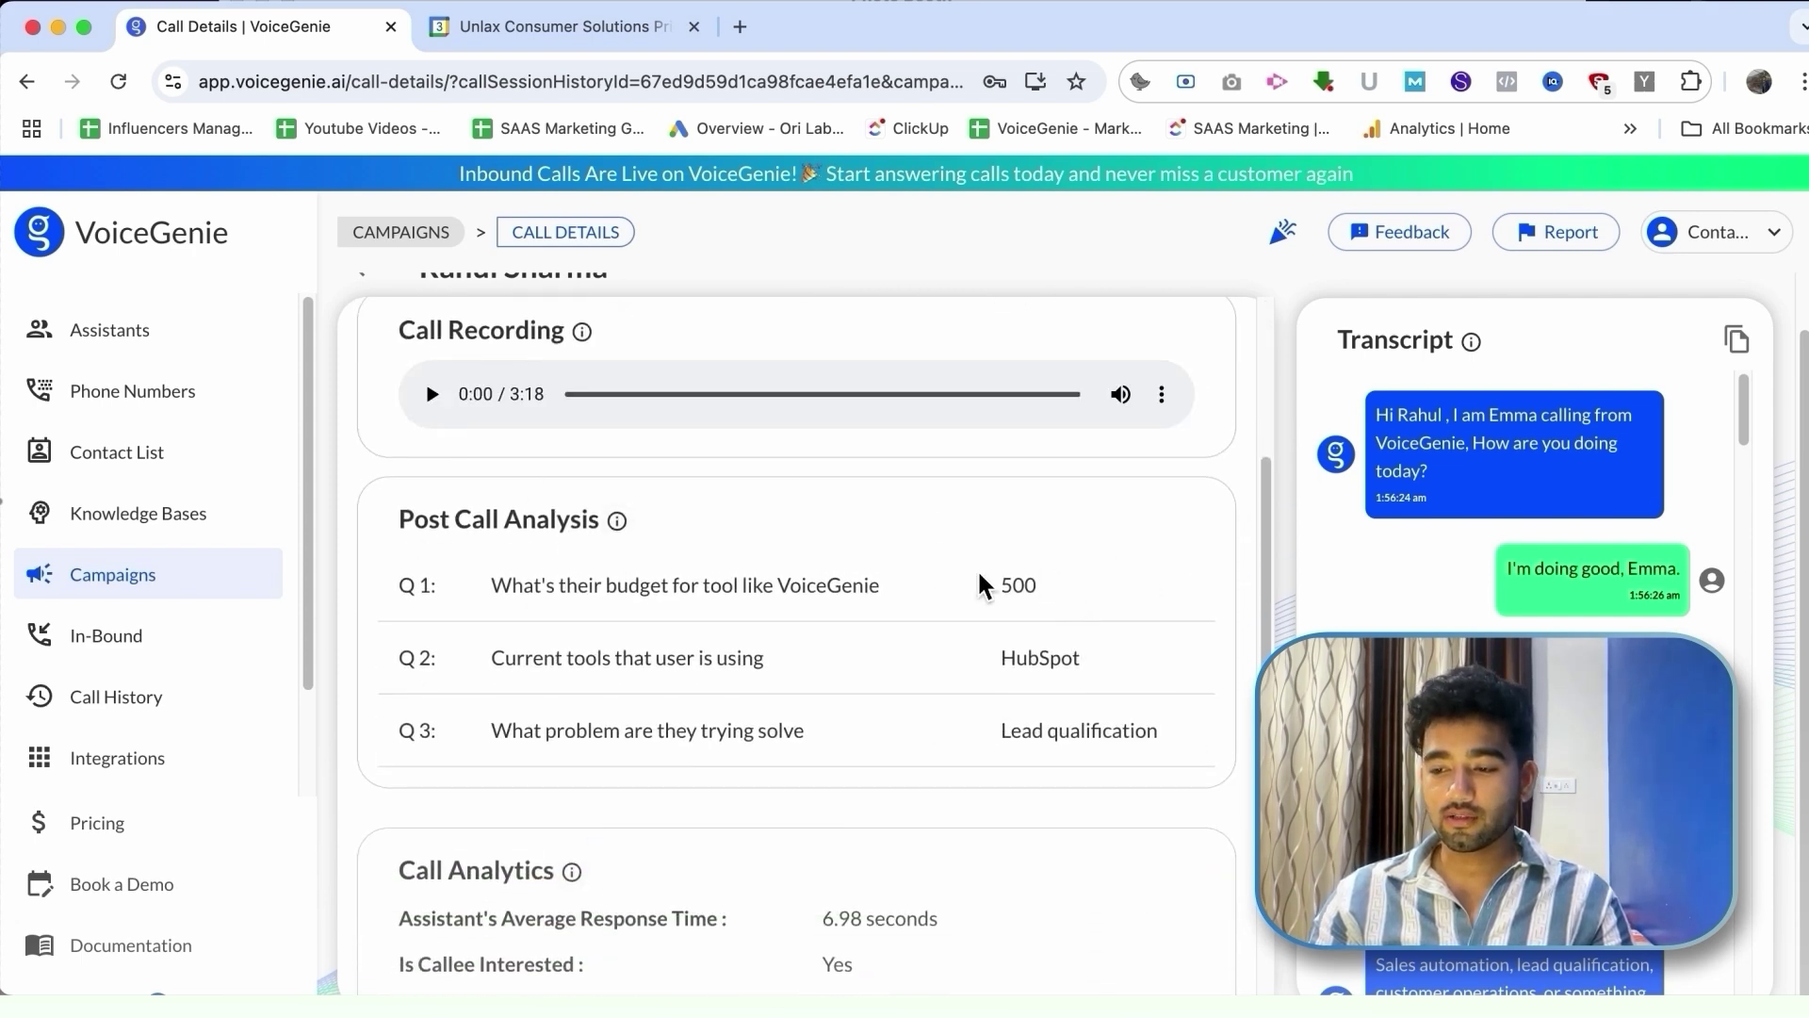
{"action": "scroll", "coordinate": [1071, 584], "scroll_direction": "down", "scroll_amount": 2}
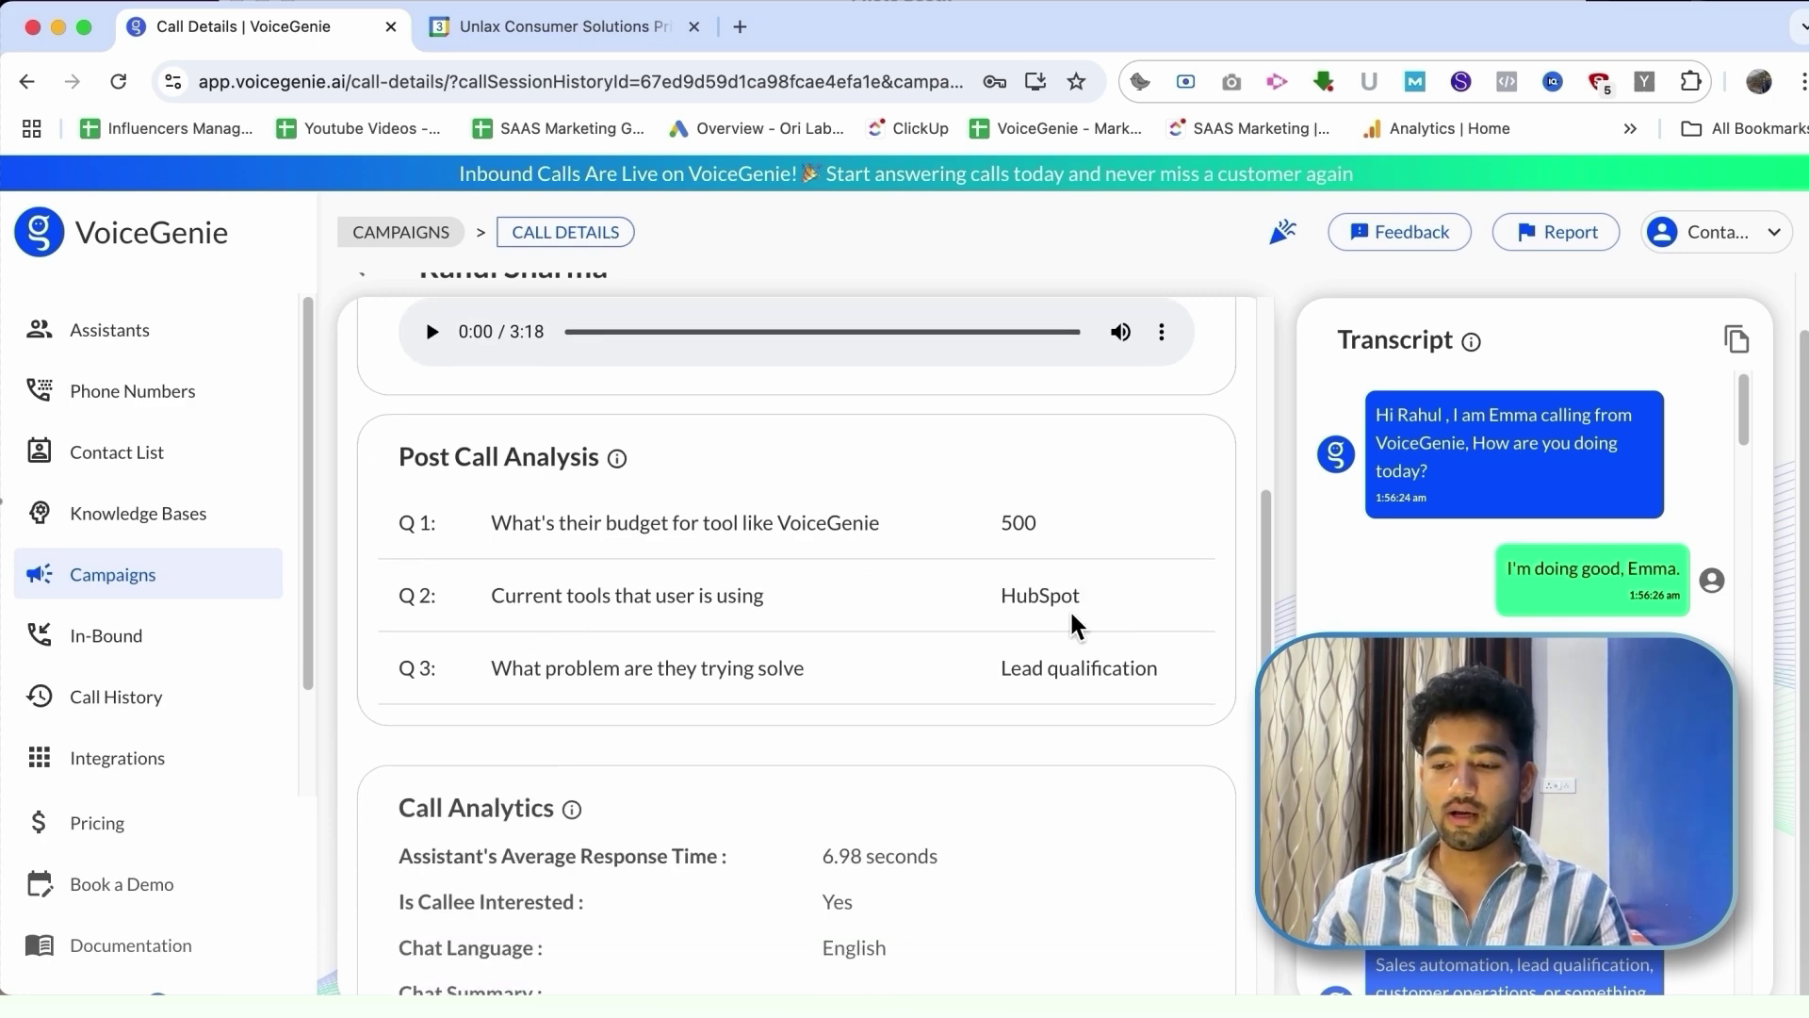
{"action": "scroll", "coordinate": [1070, 608], "scroll_direction": "down", "scroll_amount": 2}
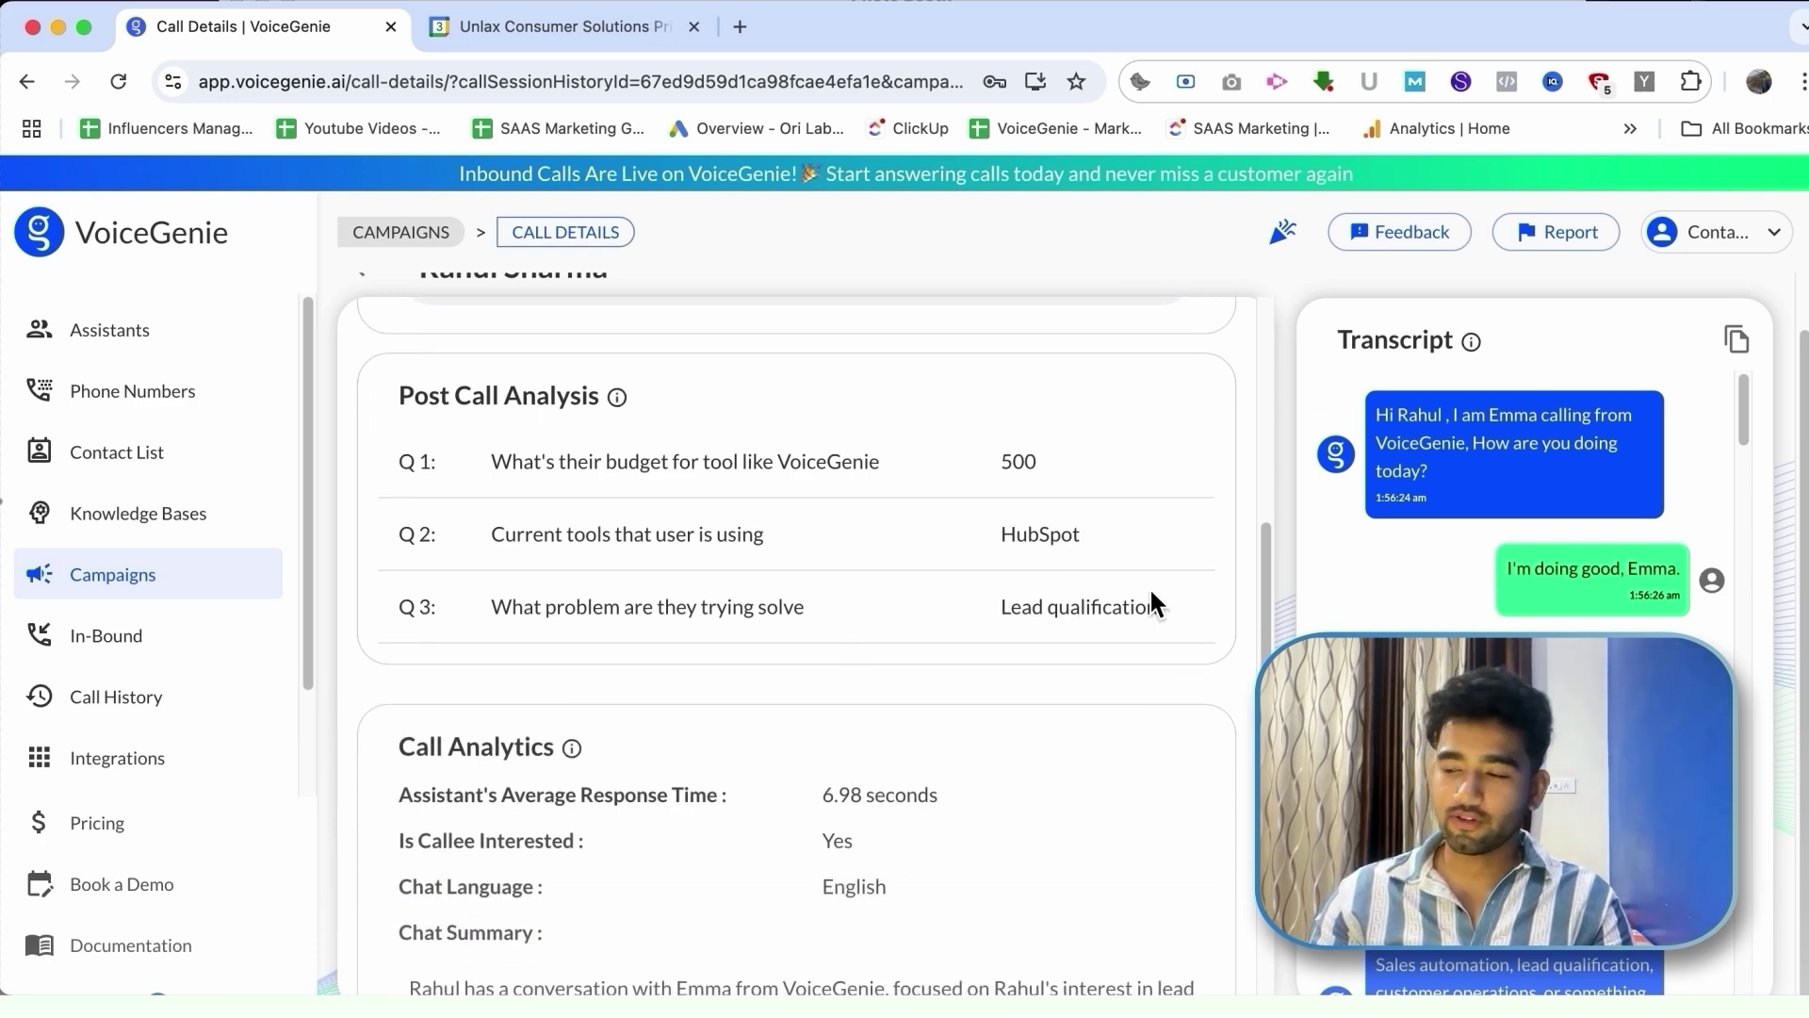
{"action": "scroll", "coordinate": [1517, 500], "scroll_direction": "down", "scroll_amount": 3}
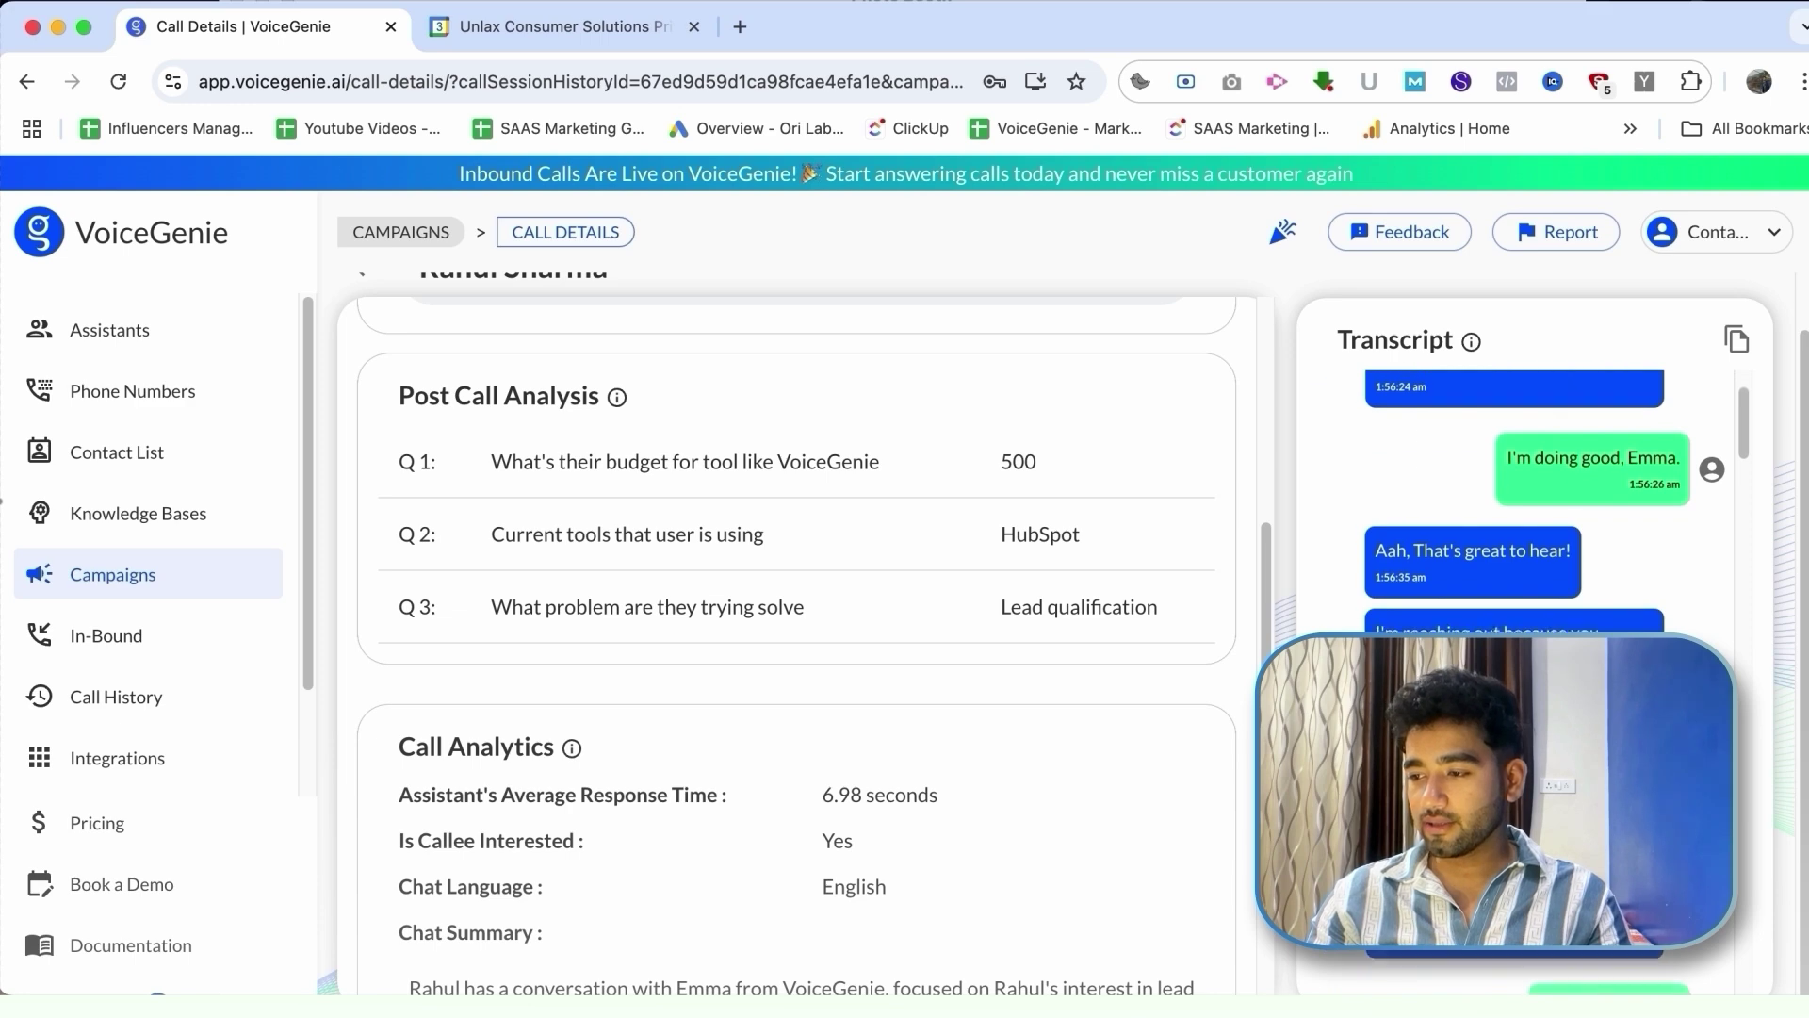
{"action": "scroll", "coordinate": [1517, 500], "scroll_direction": "down", "scroll_amount": 10}
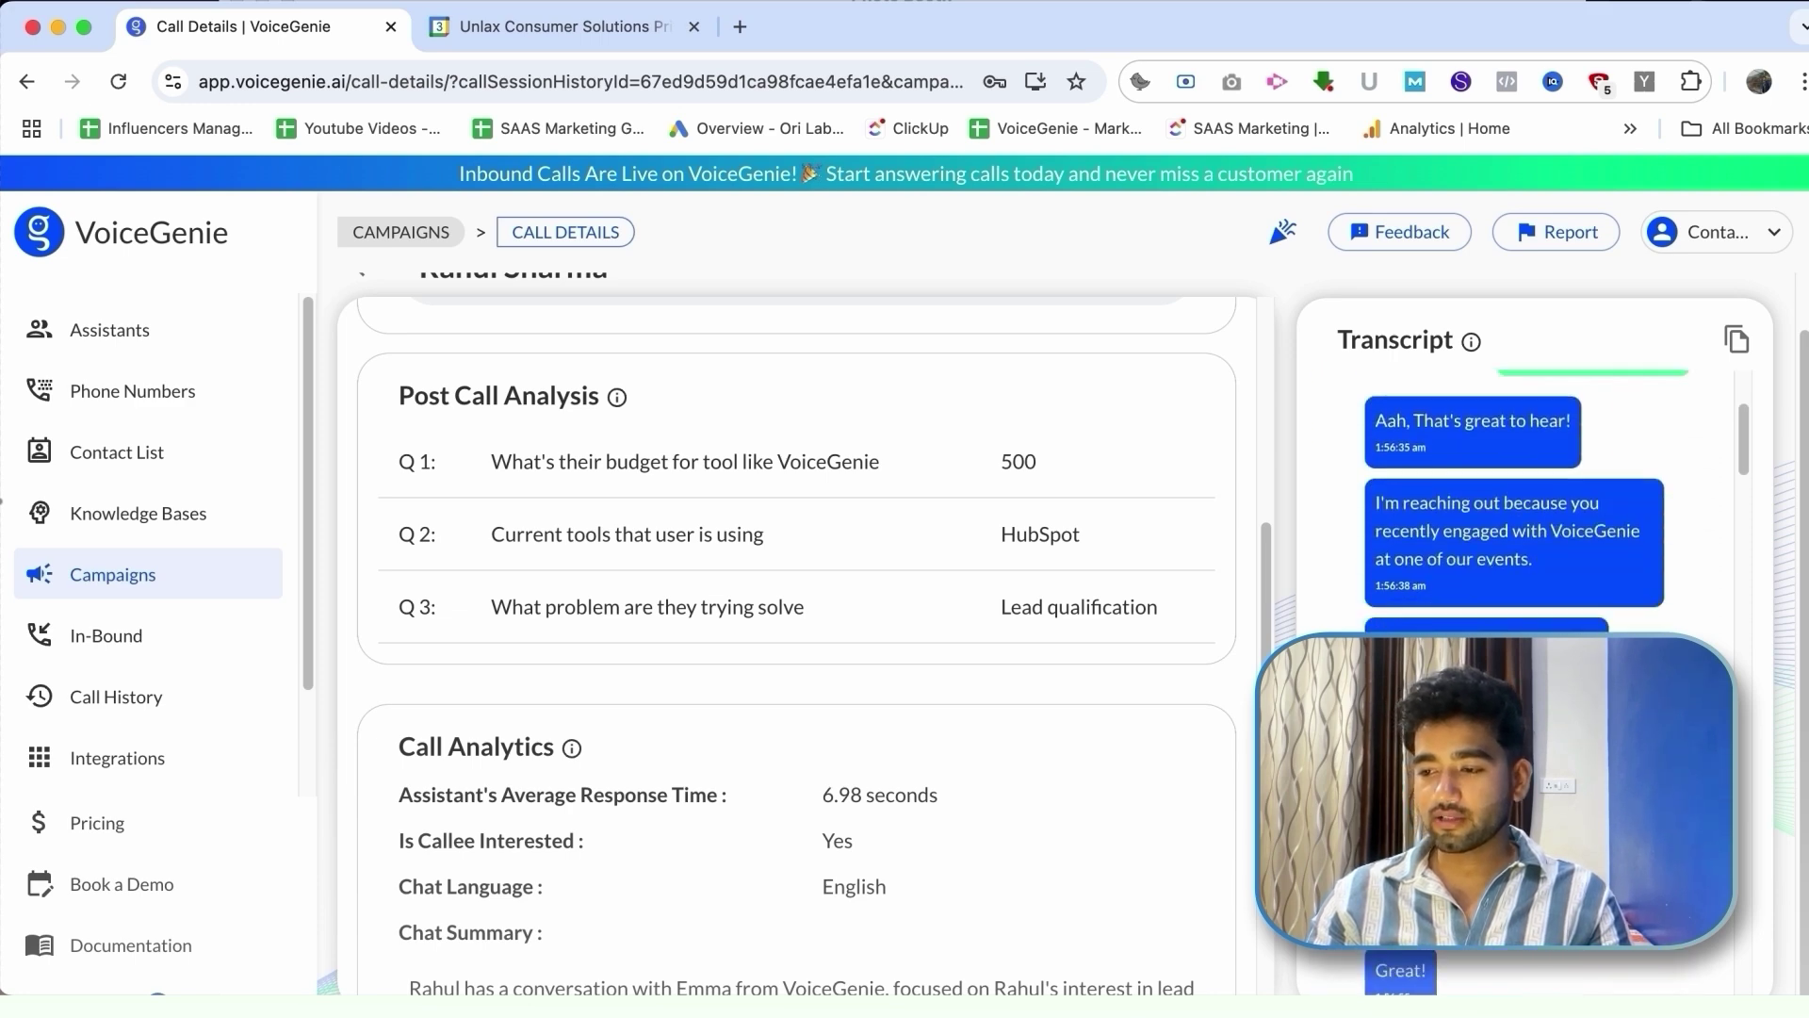
{"action": "scroll", "coordinate": [906, 780], "scroll_direction": "down", "scroll_amount": 3}
{"action": "scroll", "coordinate": [906, 780], "scroll_direction": "up", "scroll_amount": 5}
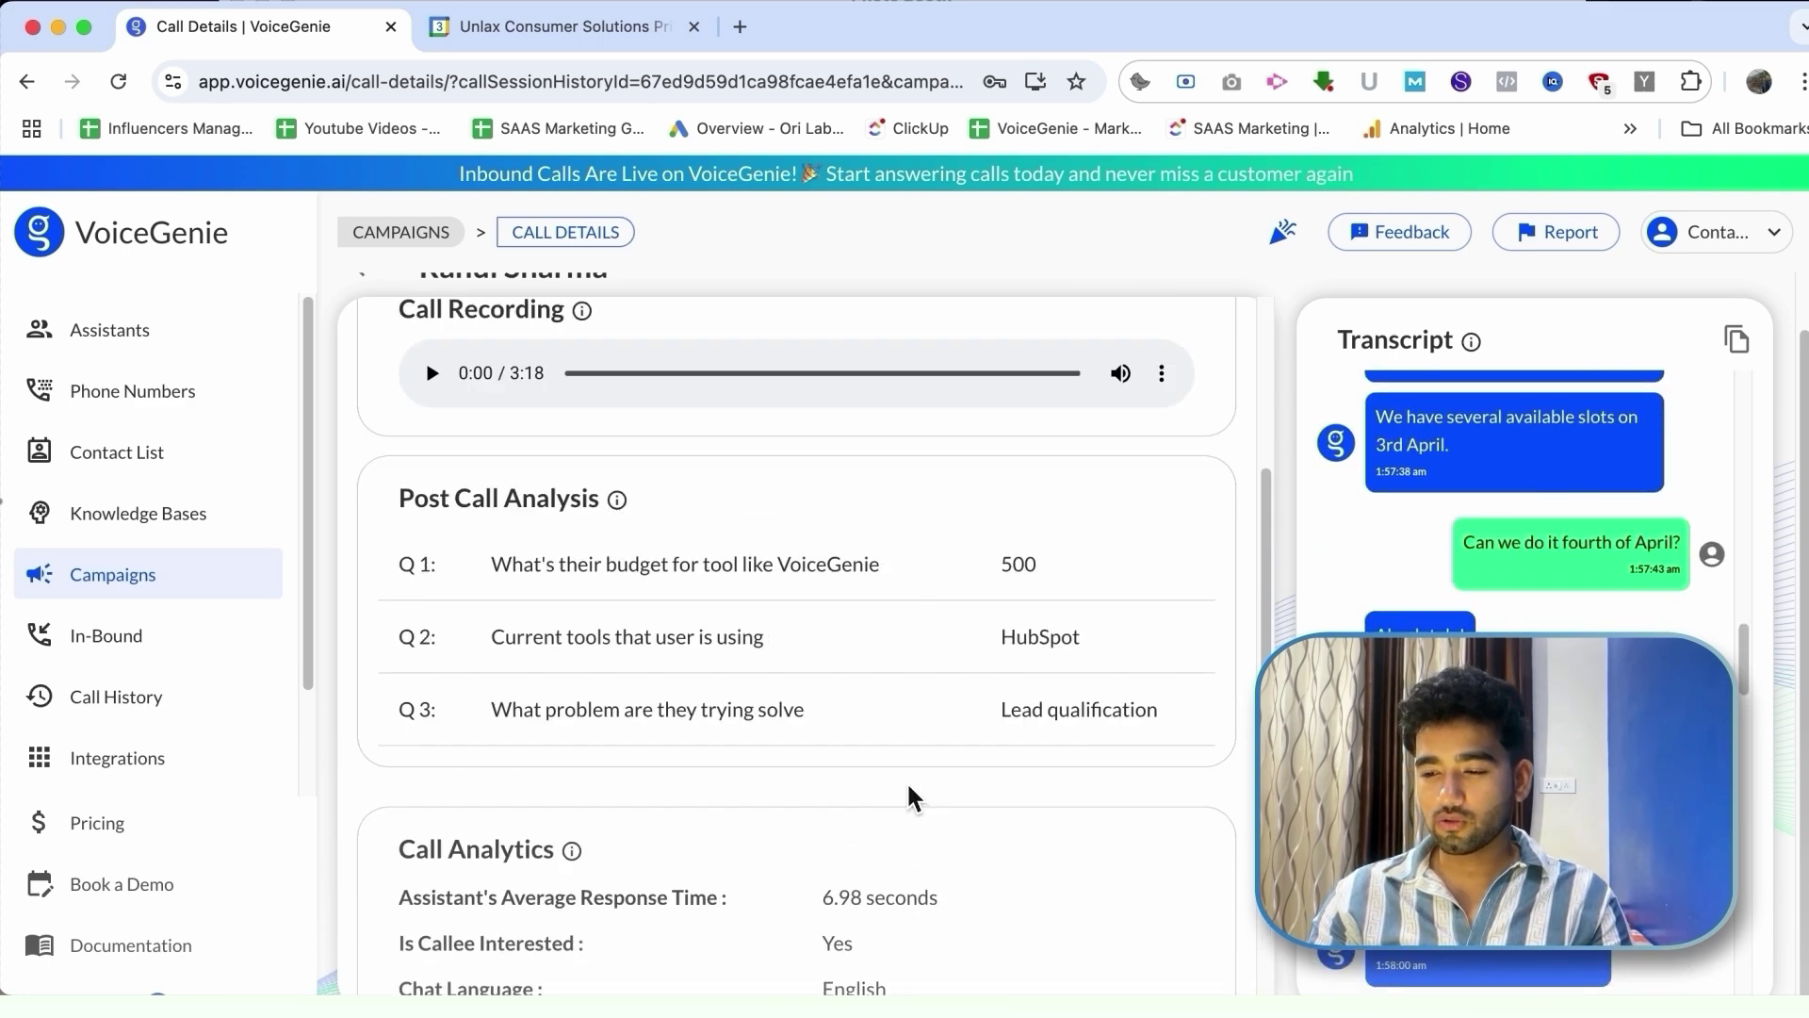
{"action": "scroll", "coordinate": [906, 780], "scroll_direction": "down", "scroll_amount": 2}
{"action": "scroll", "coordinate": [907, 780], "scroll_direction": "up", "scroll_amount": 5}
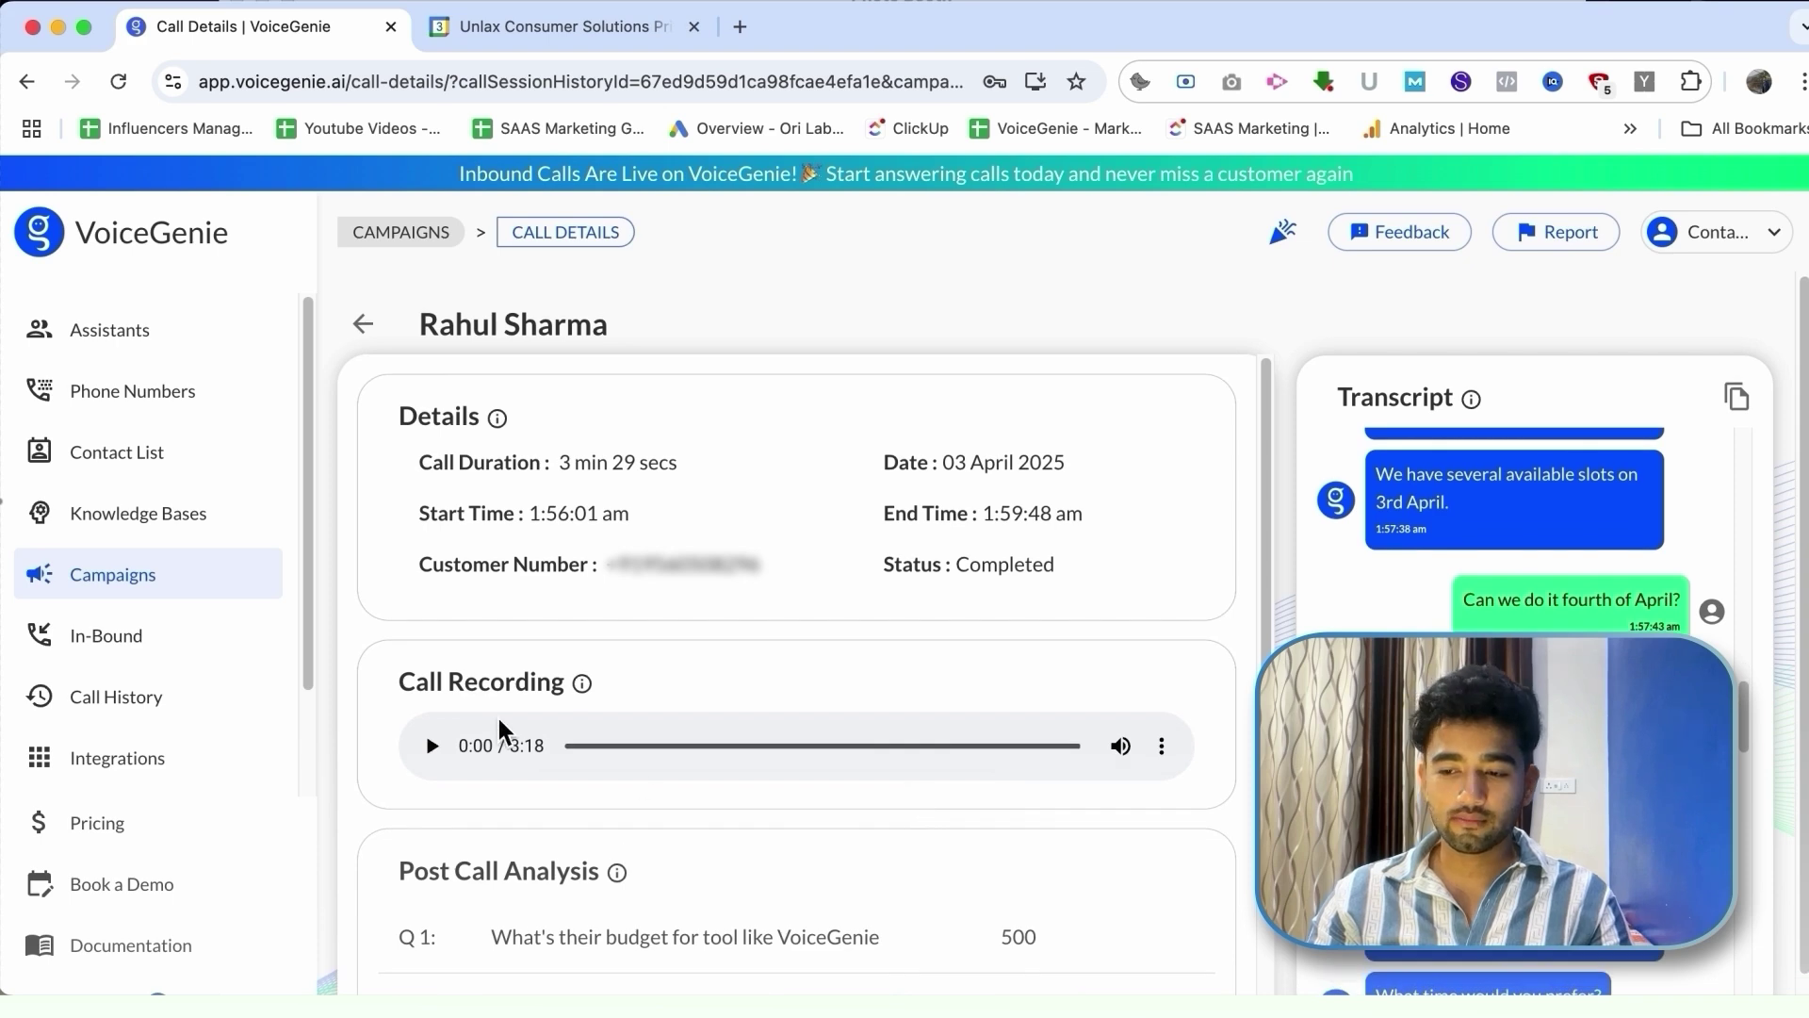
Step: Play the call recording, skipping ahead past 0:29, 1:48 and 2:12, then pause at 2:14
{"action": "left_click", "coordinate": [434, 746]}
{"action": "left_click", "coordinate": [645, 745]}
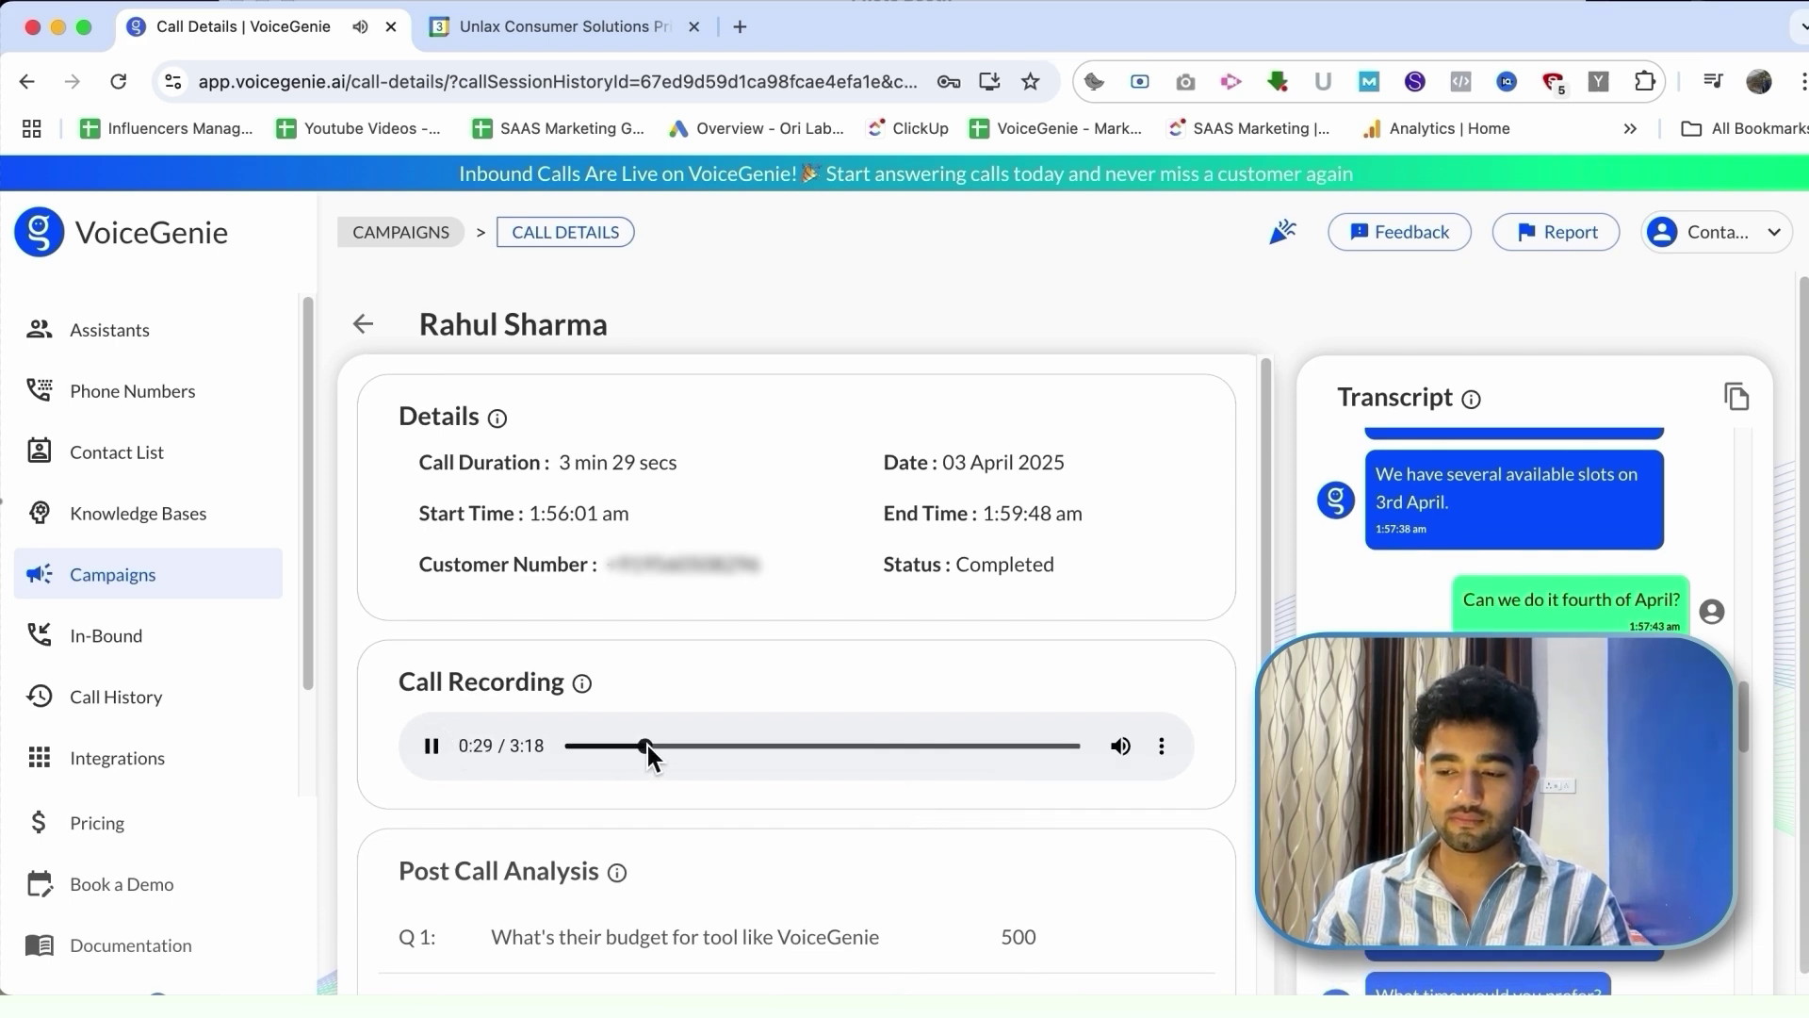
{"action": "left_click", "coordinate": [704, 746]}
{"action": "left_click", "coordinate": [848, 745]}
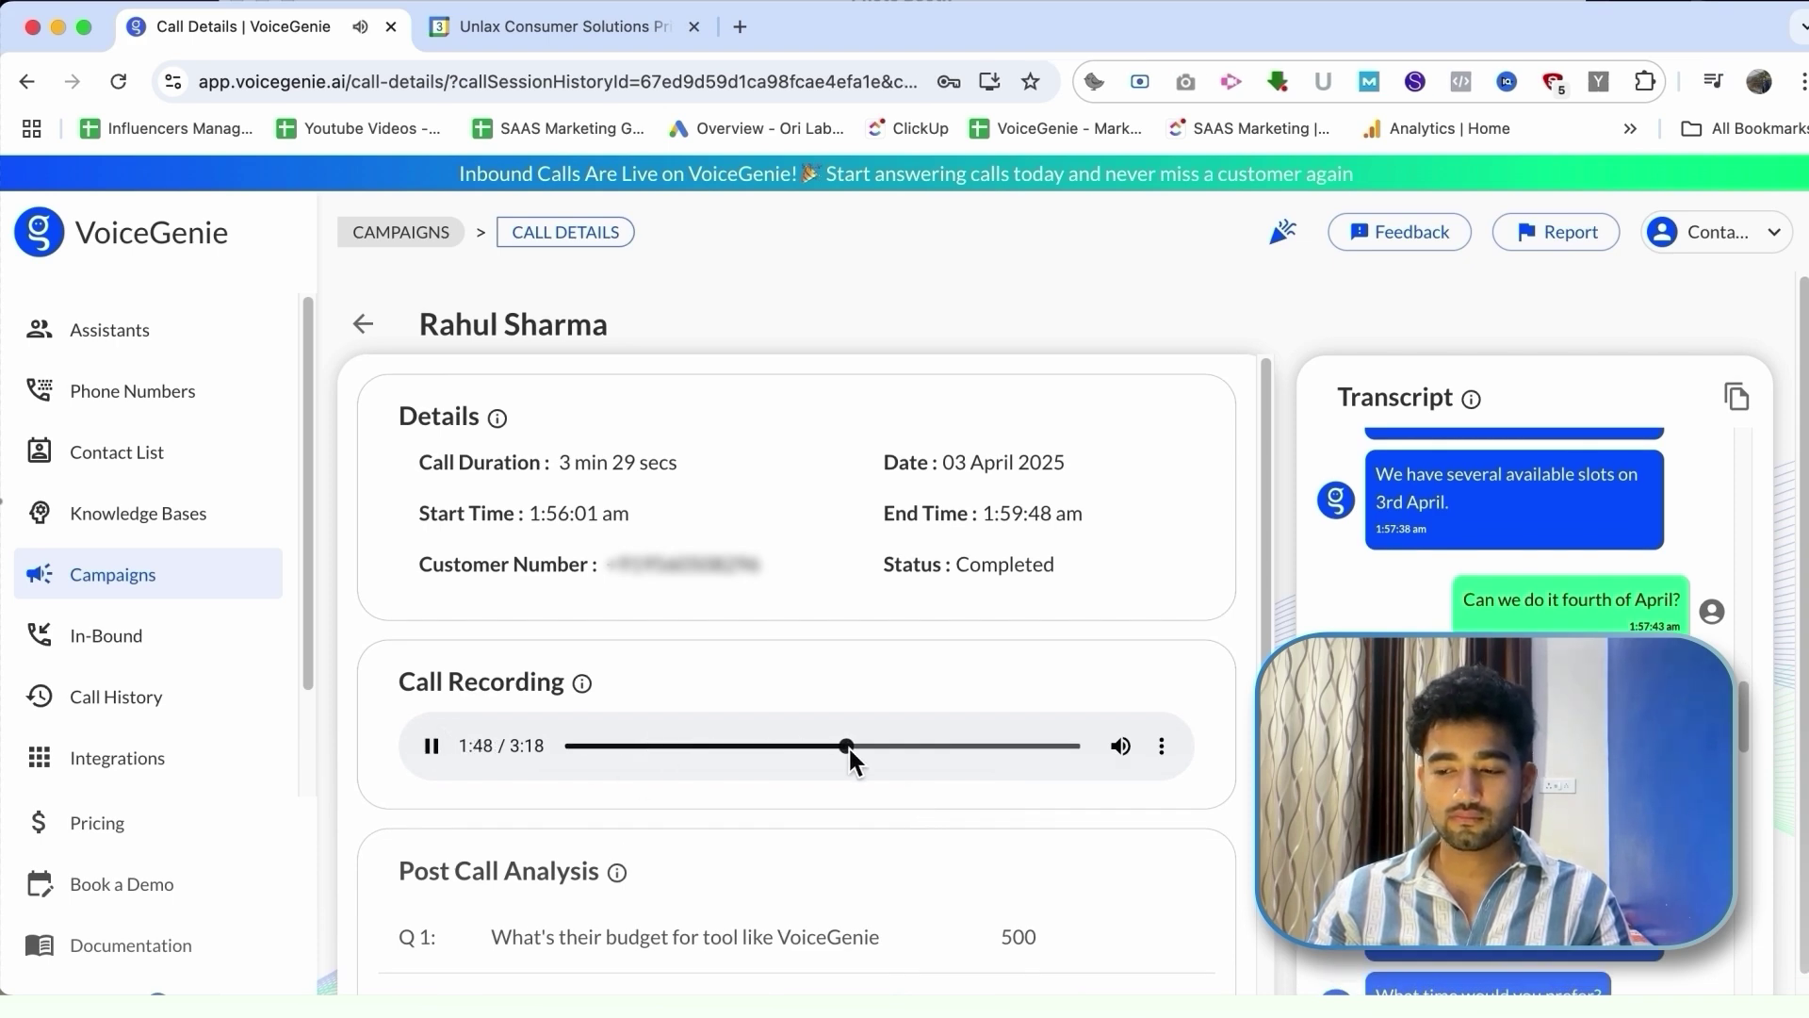
{"action": "left_click", "coordinate": [907, 745]}
{"action": "scroll", "coordinate": [907, 747], "scroll_direction": "down", "scroll_amount": 1}
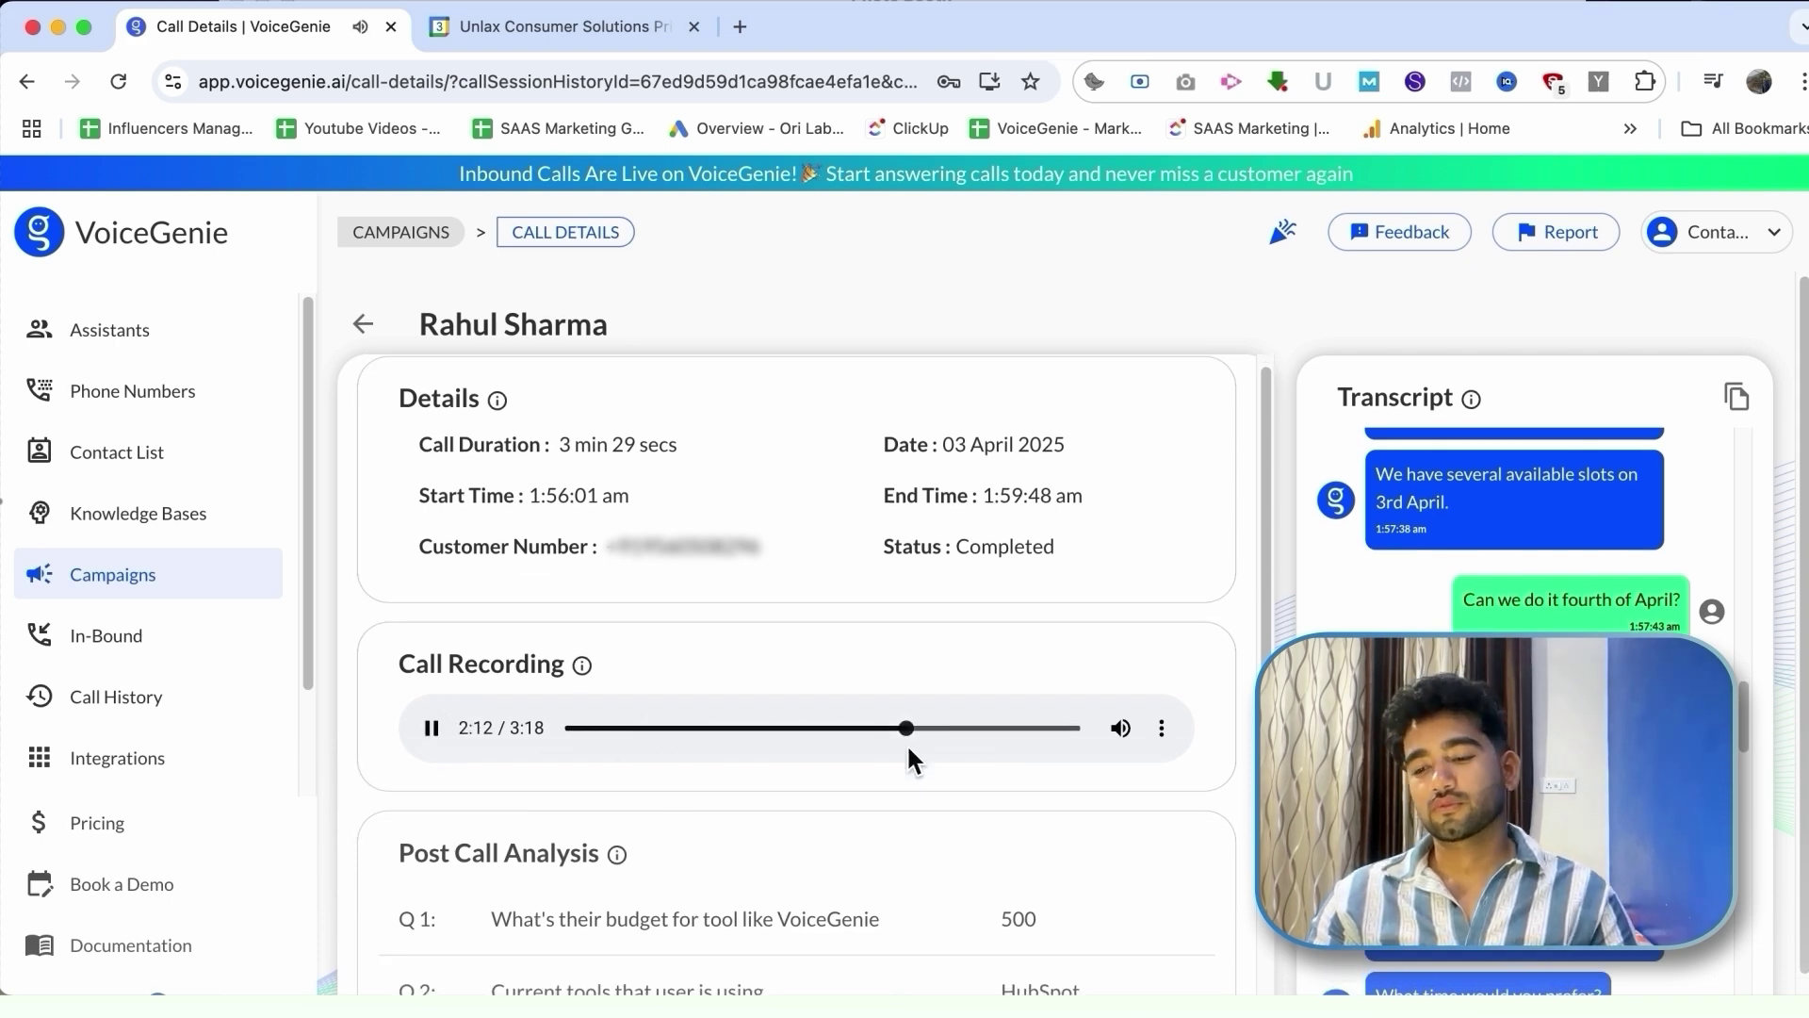
{"action": "left_click", "coordinate": [433, 727]}
{"action": "scroll", "coordinate": [818, 762], "scroll_direction": "down", "scroll_amount": 7}
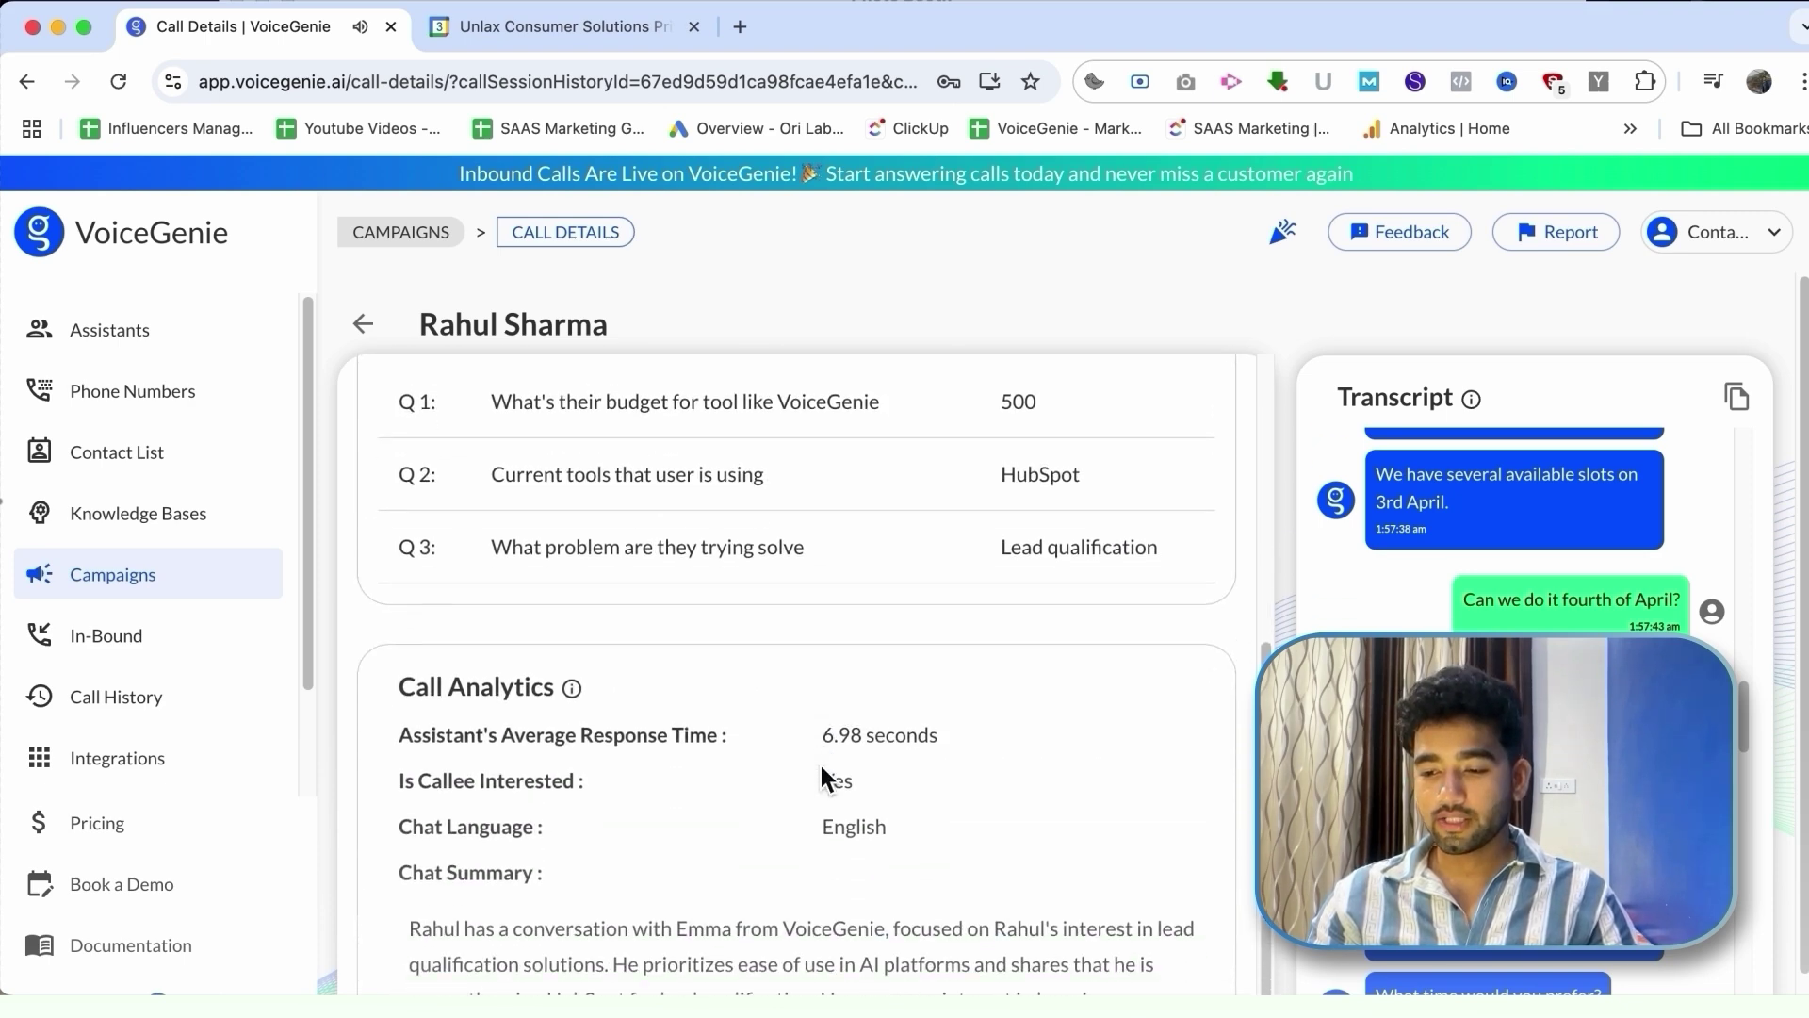
Step: Highlight the 6.98-second average response time in Call Analytics, then clear the selection
{"action": "scroll", "coordinate": [818, 761], "scroll_direction": "down", "scroll_amount": 1}
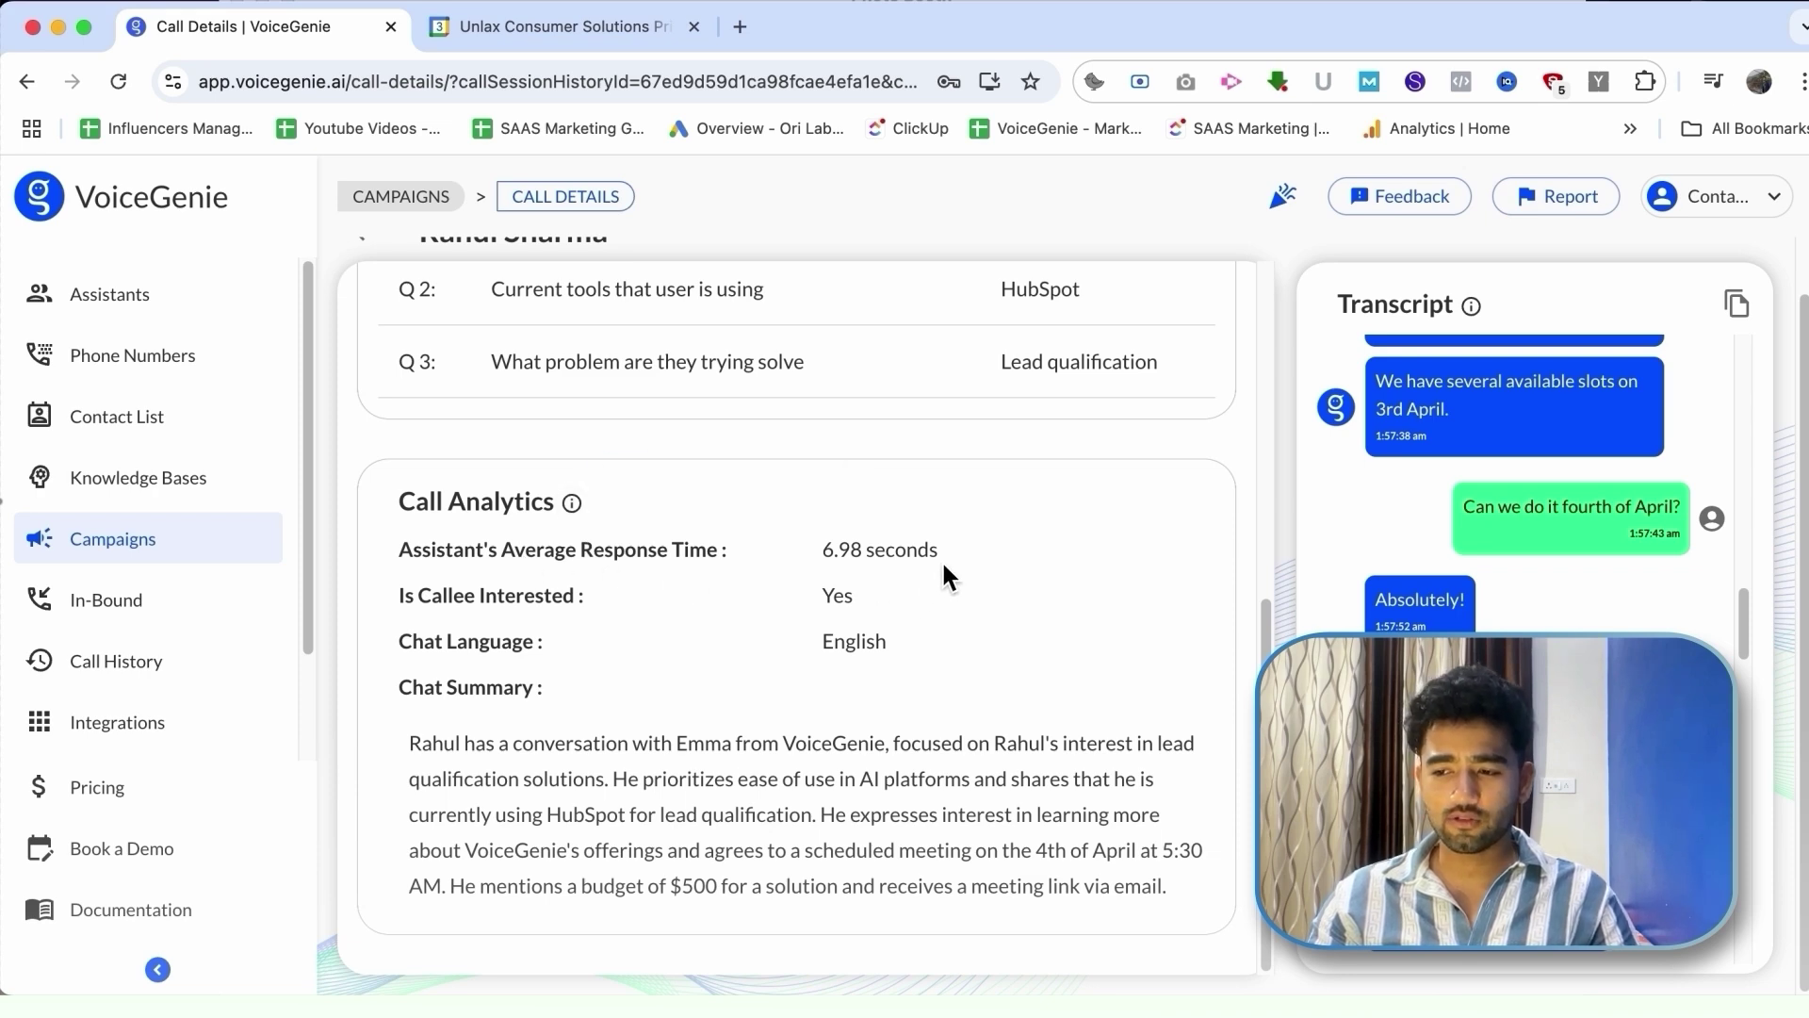
{"action": "left_click_drag", "start_coordinate": [941, 560], "coordinate": [735, 545]}
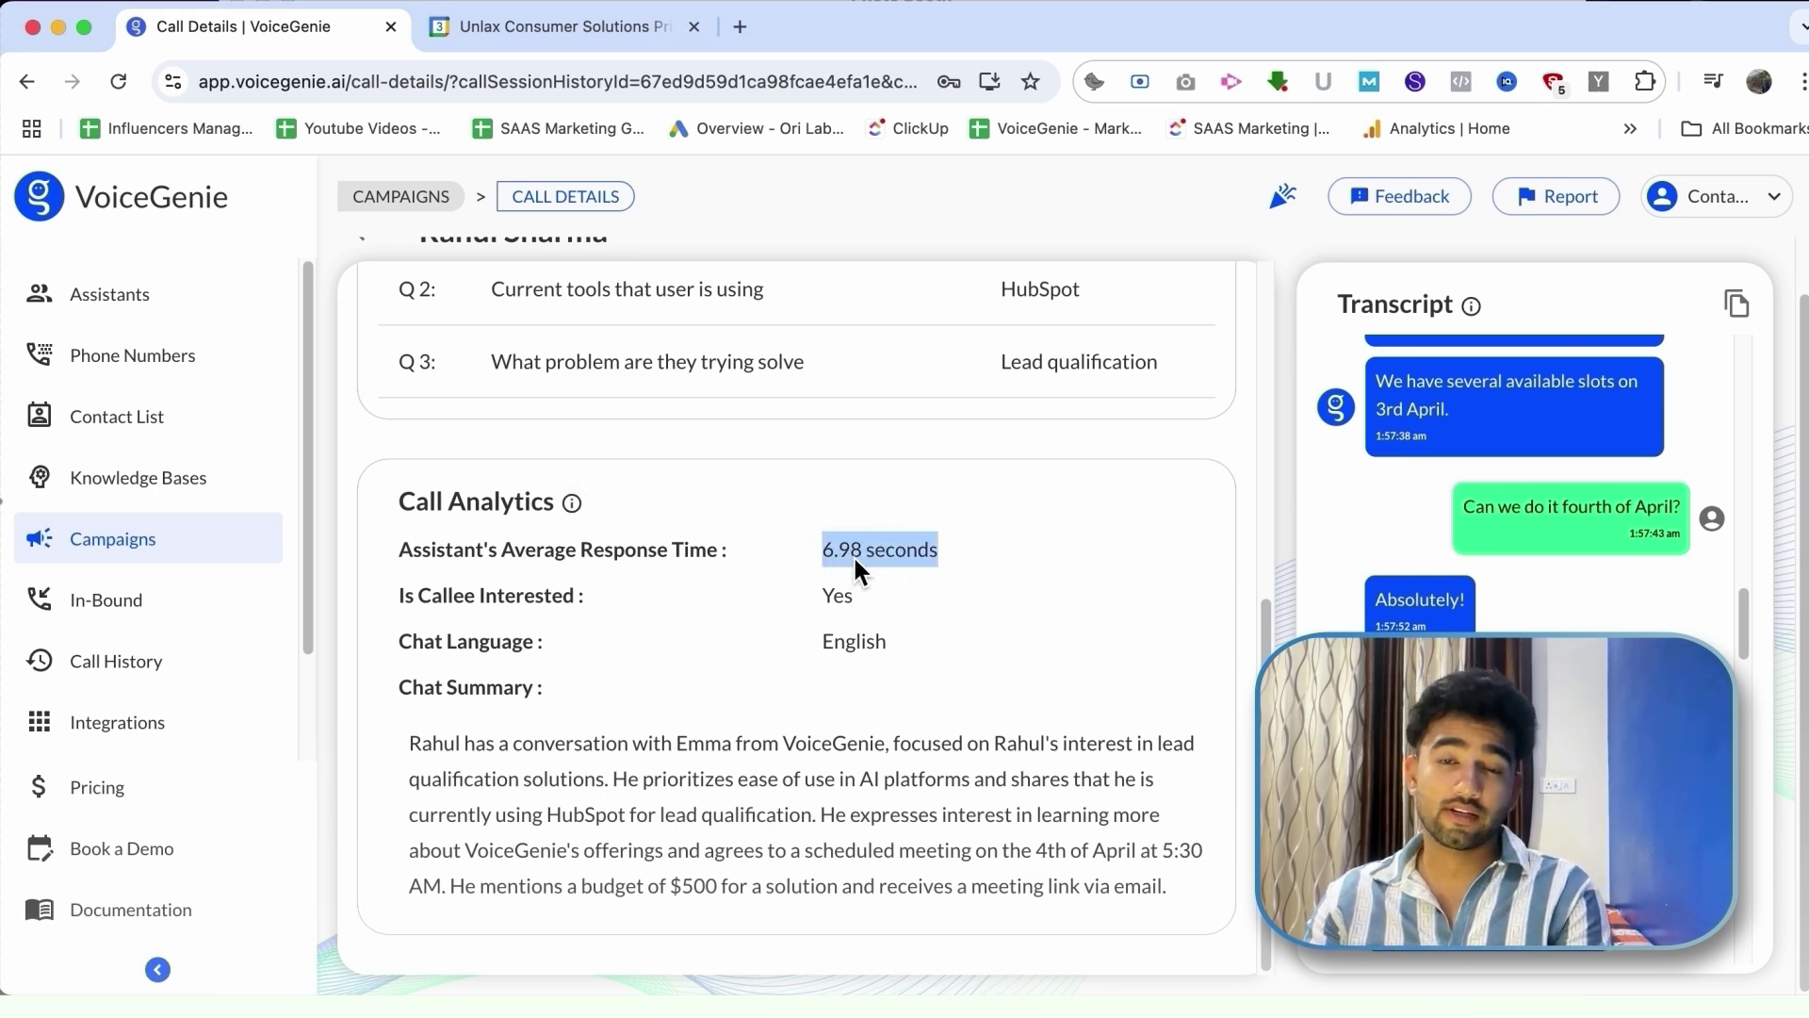
{"action": "left_click", "coordinate": [912, 637]}
Step: Return to the Campaigns list from the left sidebar
{"action": "scroll", "coordinate": [912, 636], "scroll_direction": "up", "scroll_amount": 5}
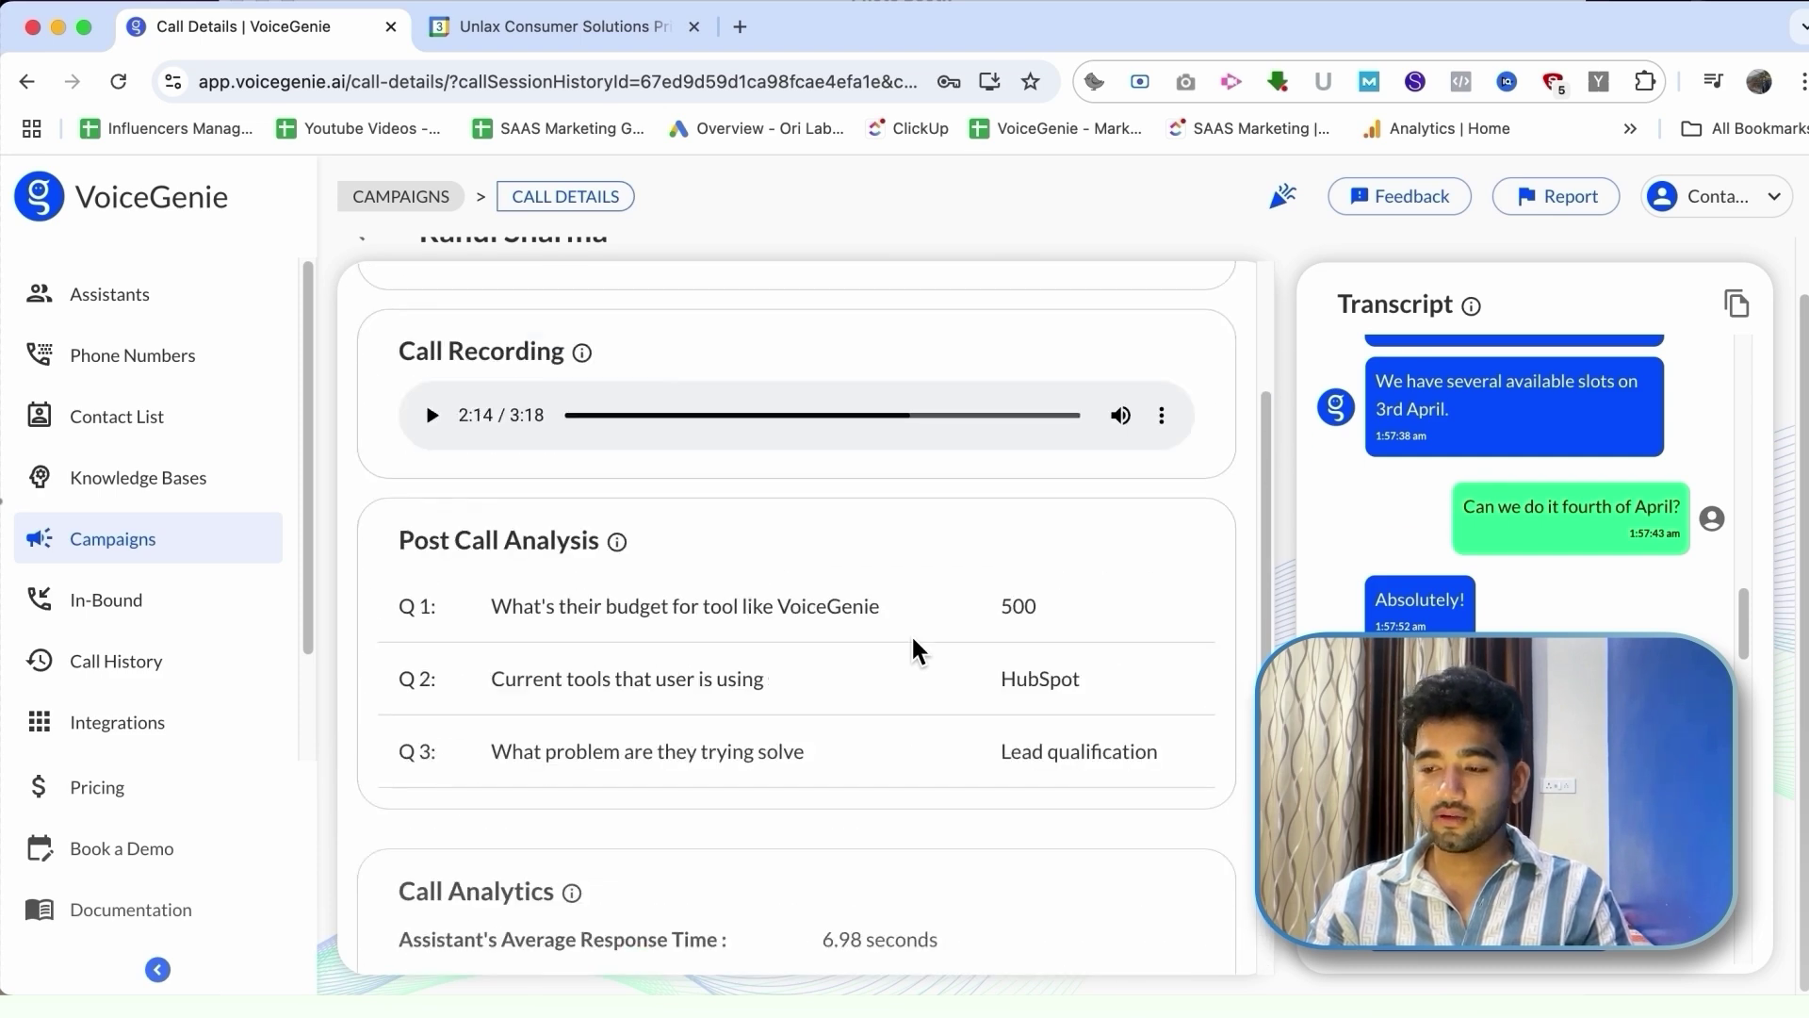
{"action": "scroll", "coordinate": [1083, 710], "scroll_direction": "up", "scroll_amount": 3}
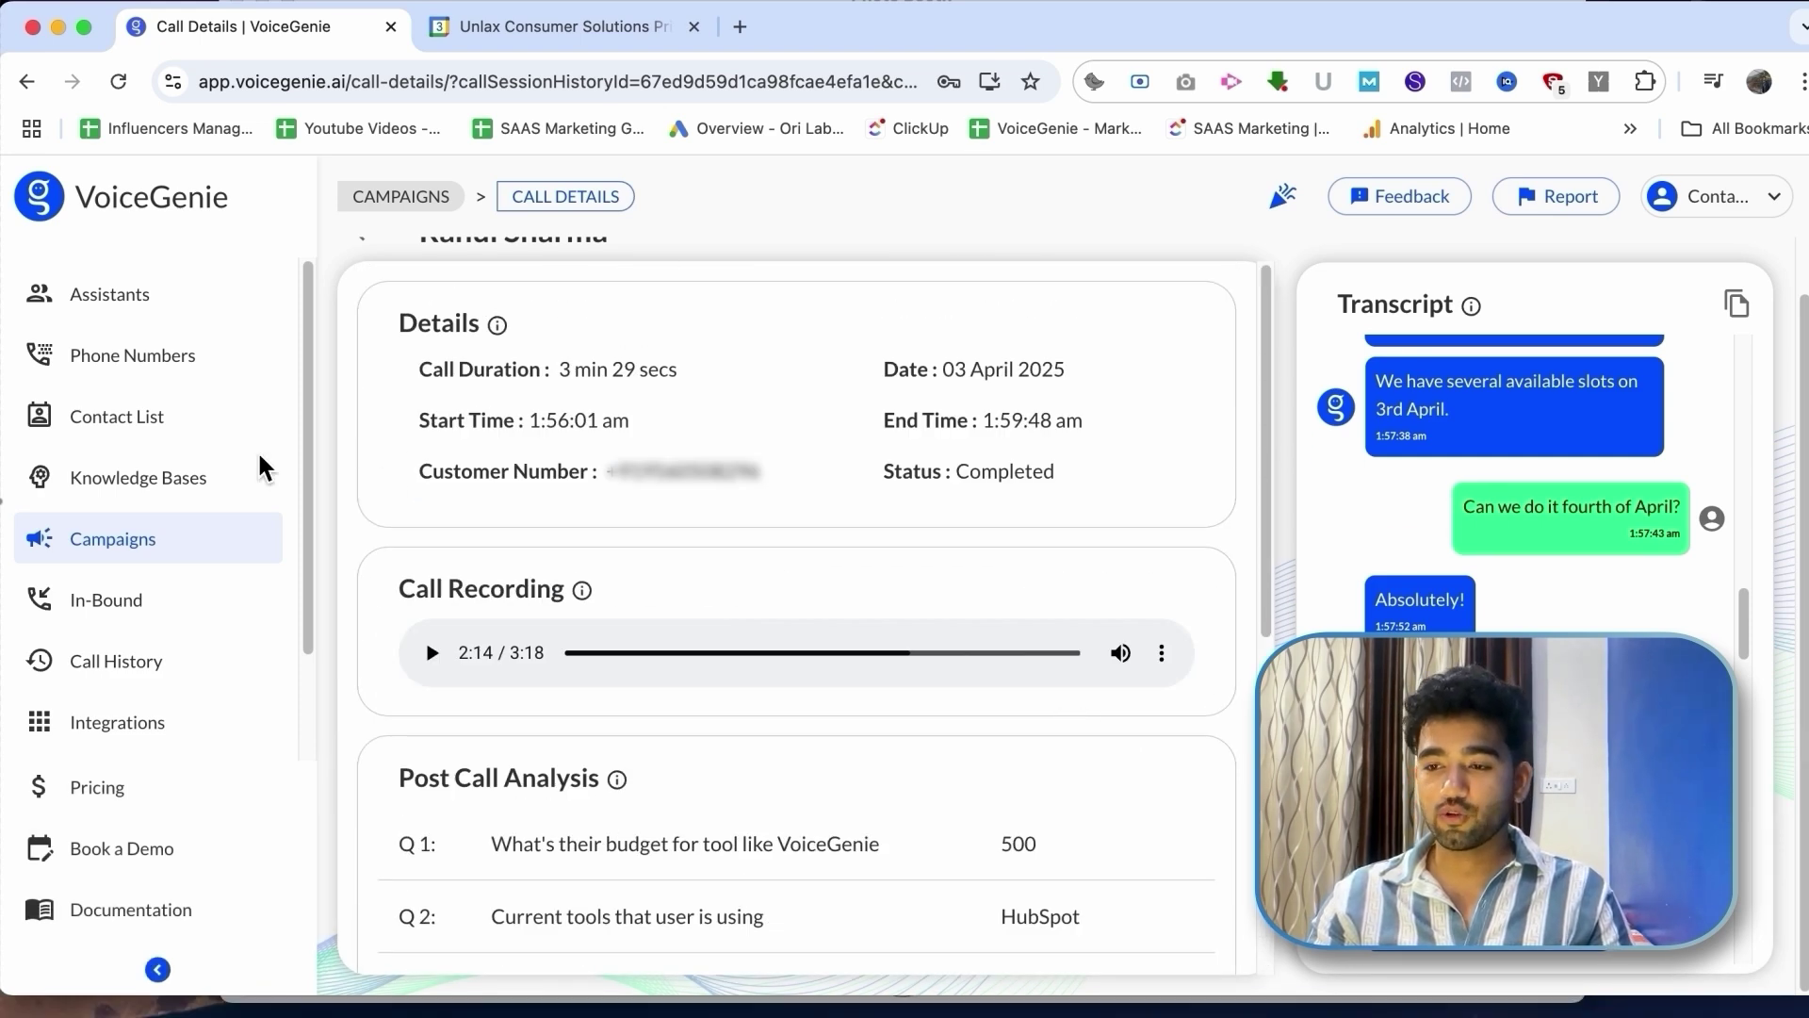
{"action": "left_click", "coordinate": [191, 550]}
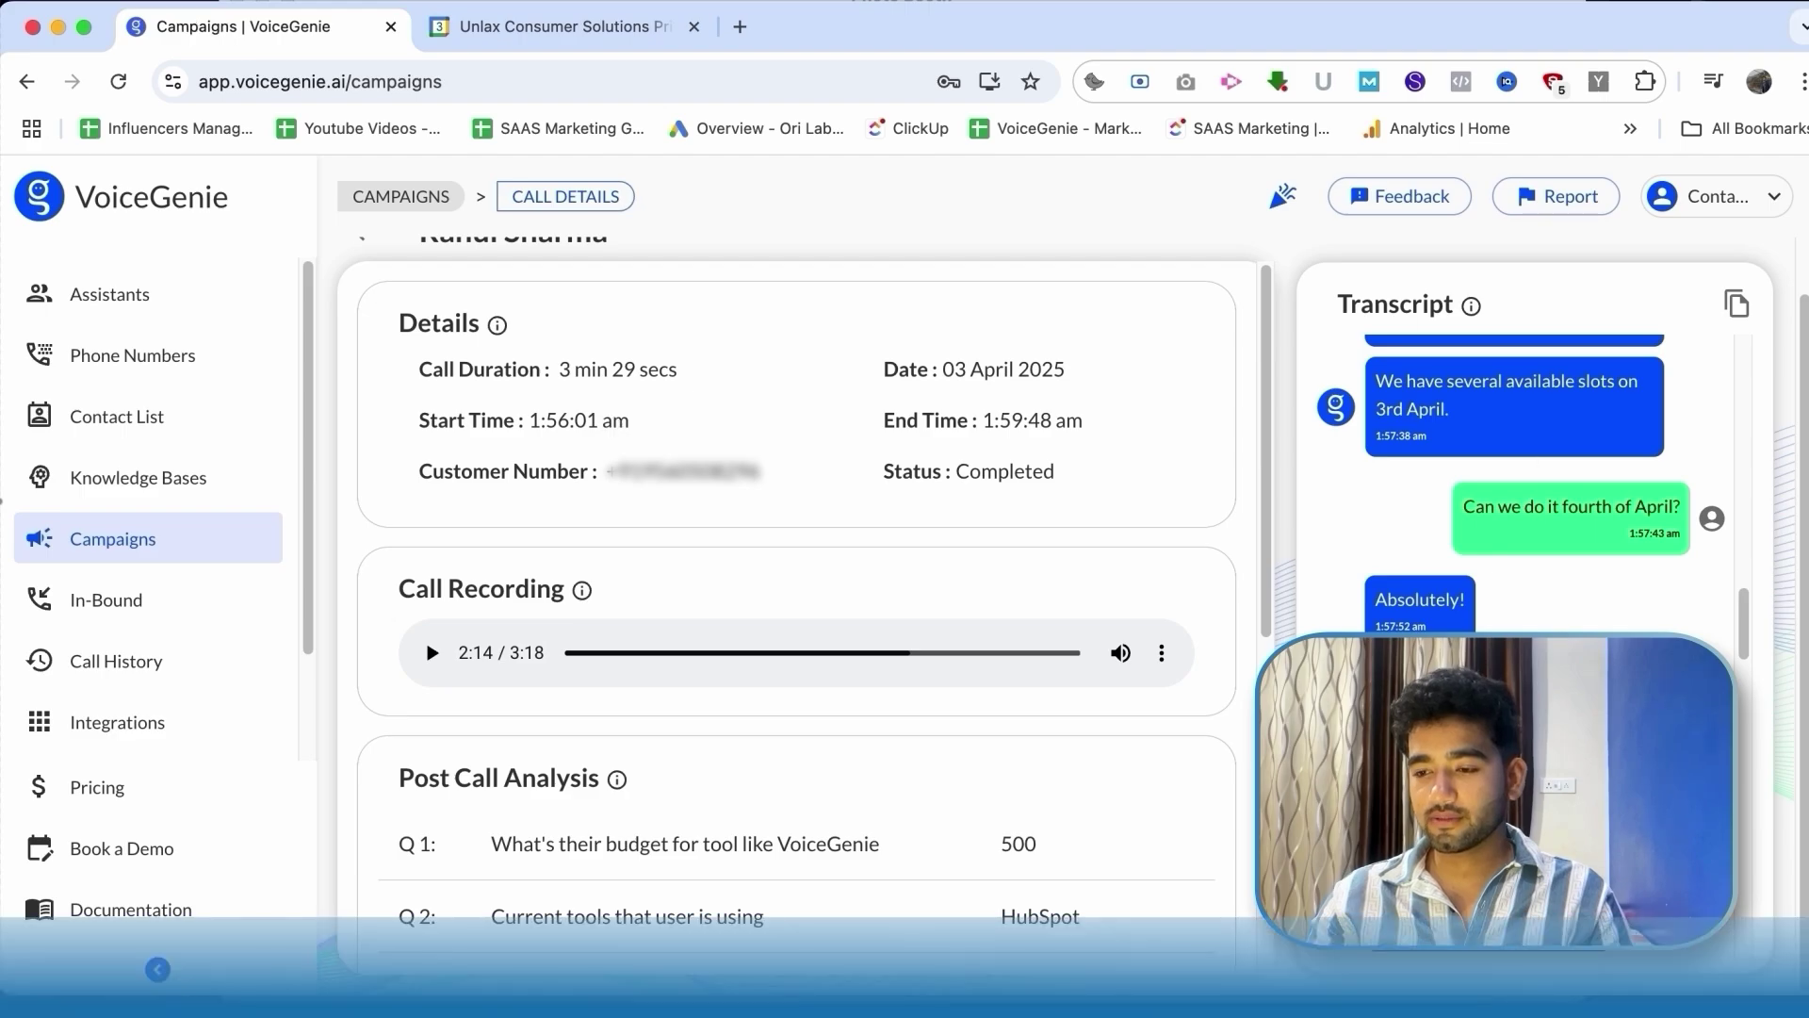